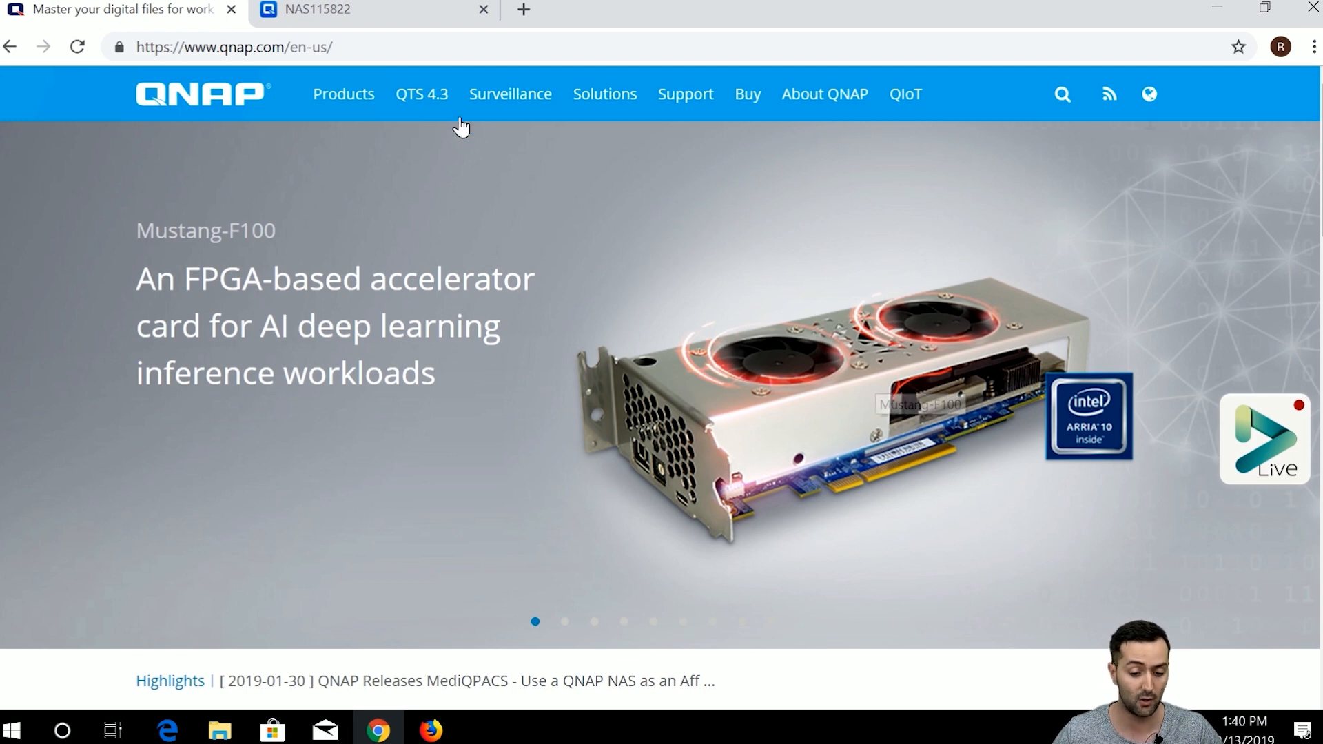
Download the 58.7 MB Qsync Windows client from the Qsync section of qnap.com's QTS 4.3 Utilities page.
mouse_move(439, 88)
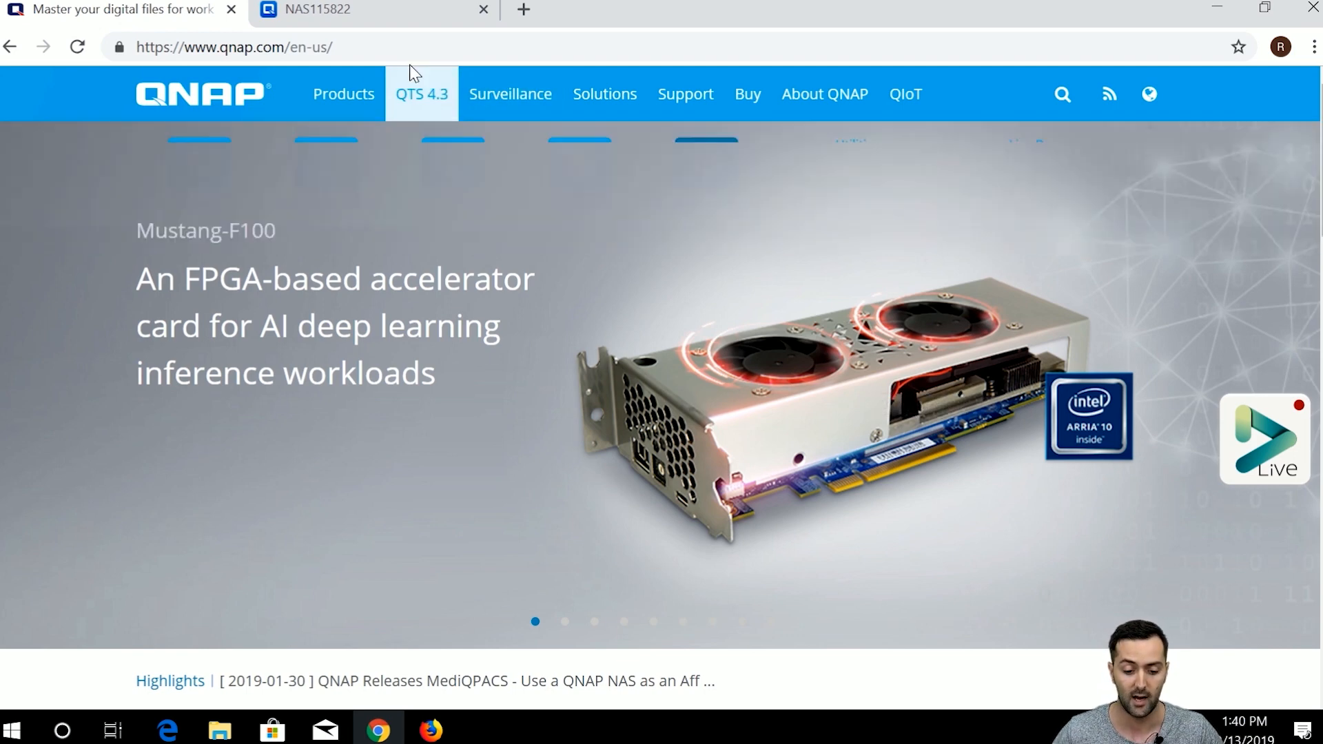
click(869, 146)
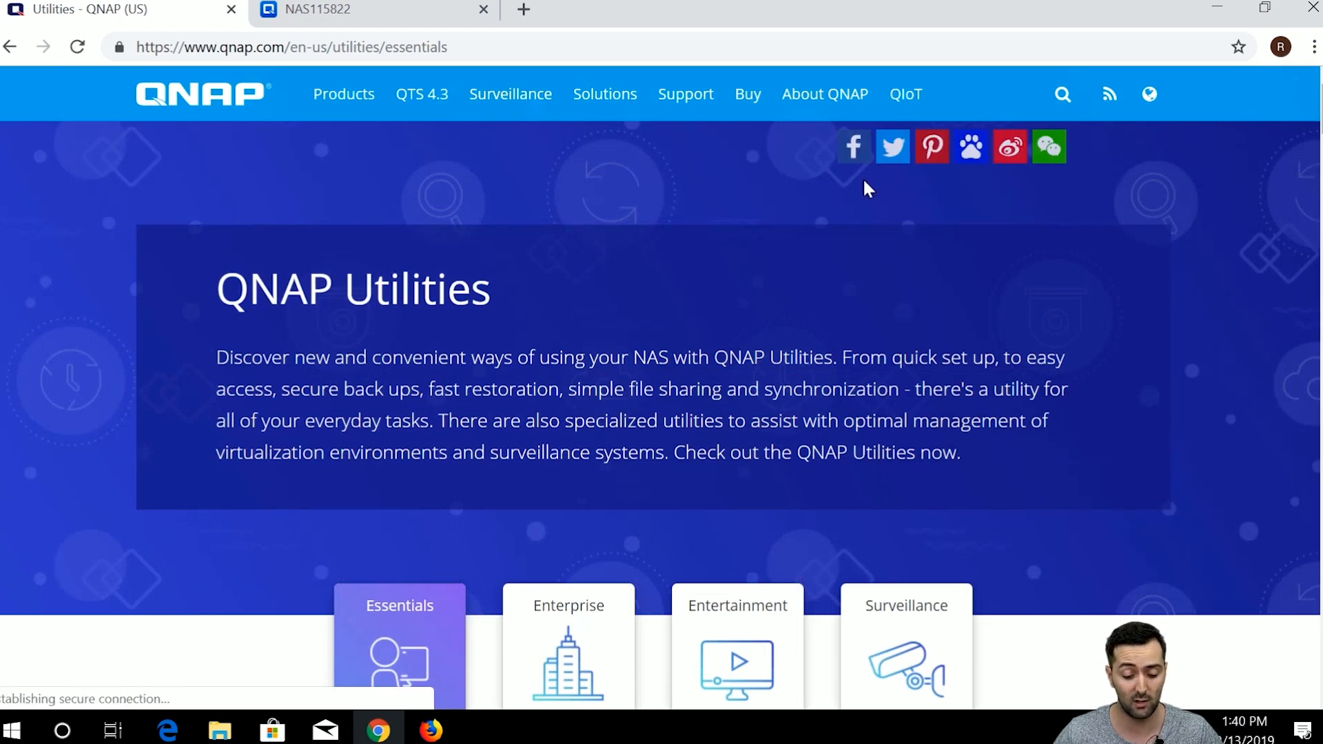
scroll(862, 198, down, 2)
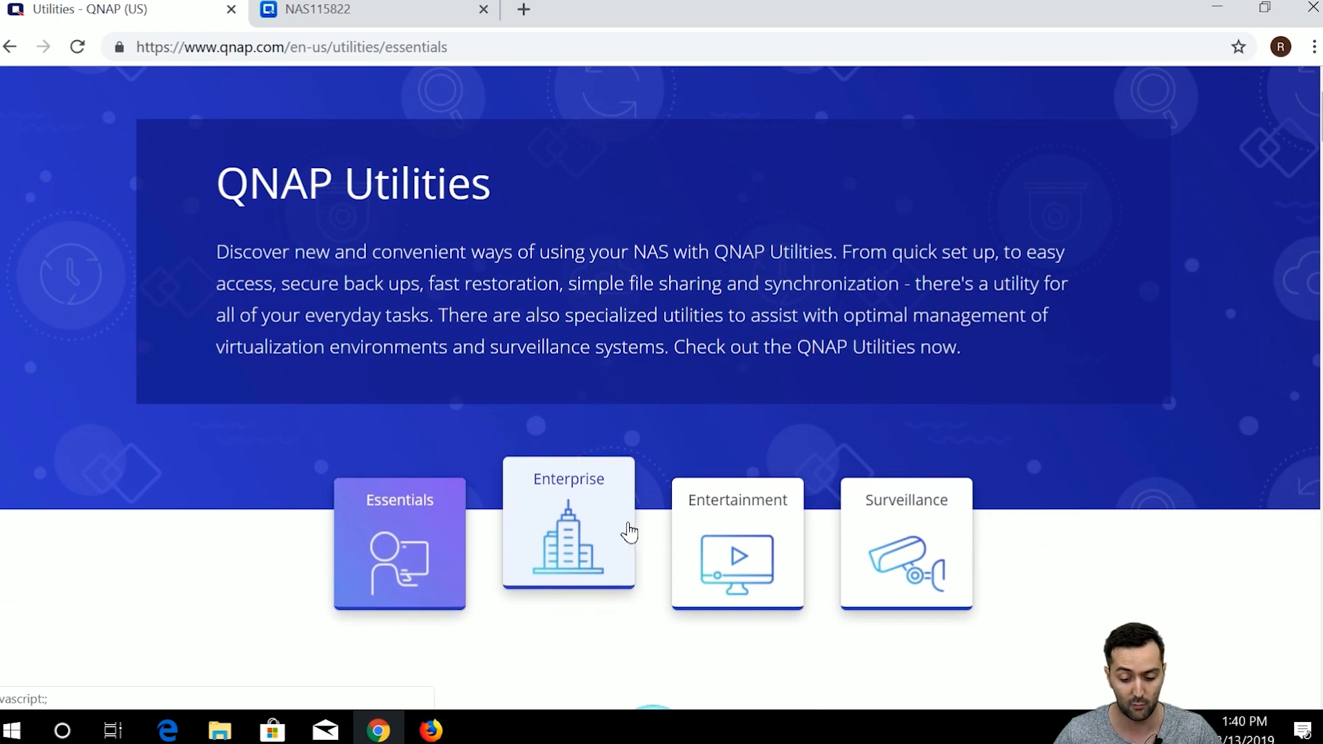
scroll(421, 507, down, 3)
scroll(421, 507, down, 1)
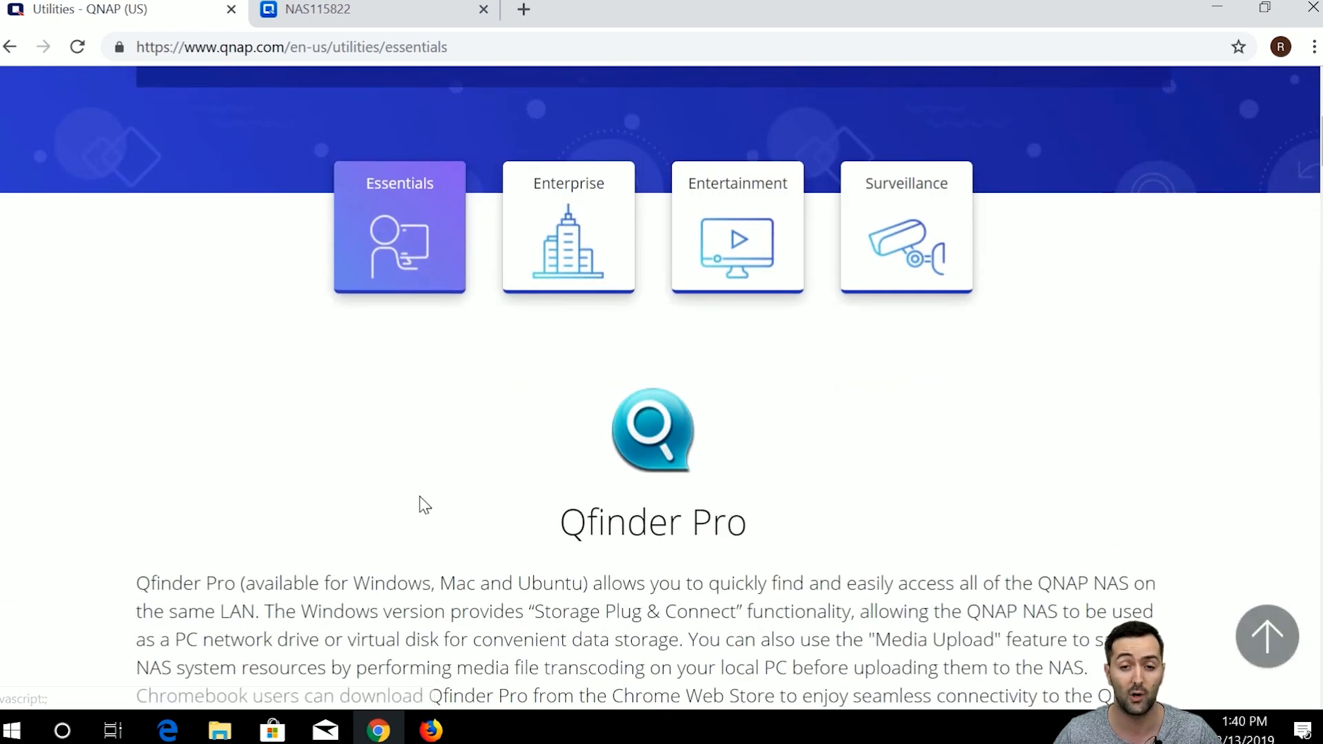
scroll(424, 505, down, 1)
scroll(423, 503, up, 1)
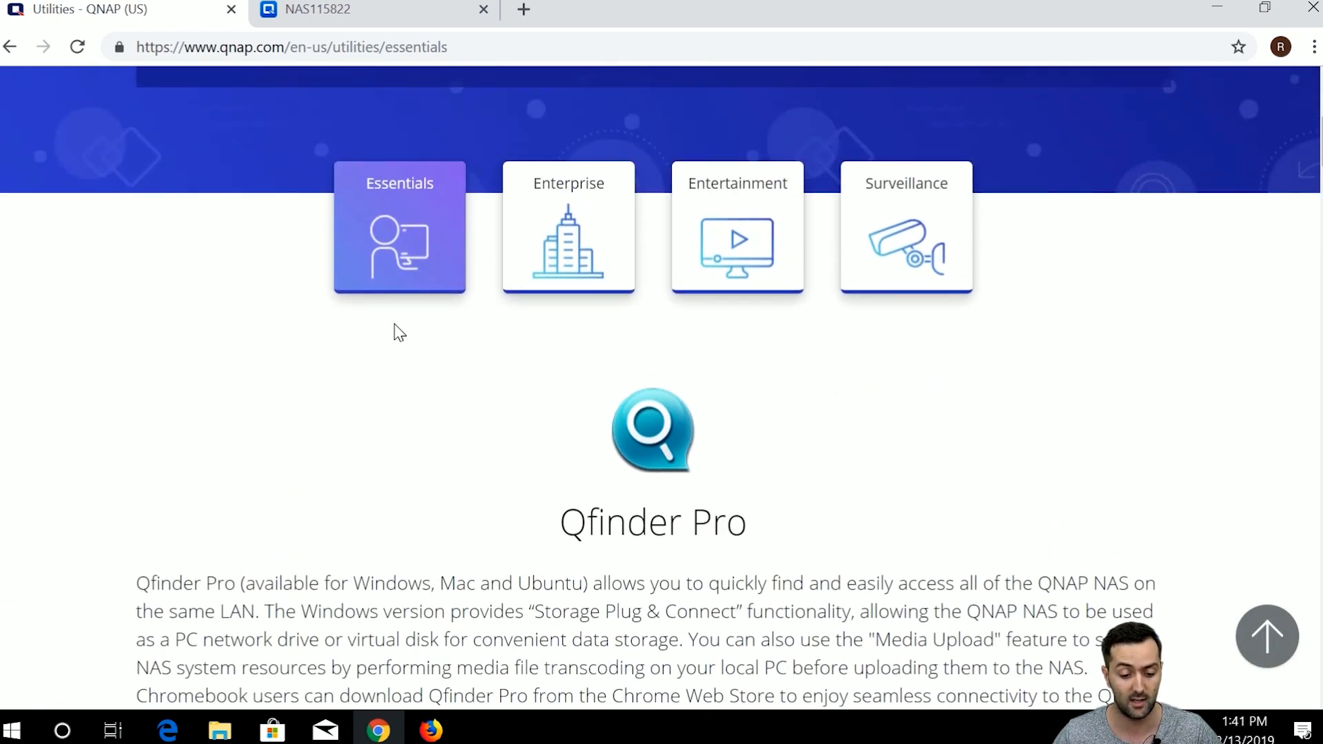
scroll(397, 372, down, 1)
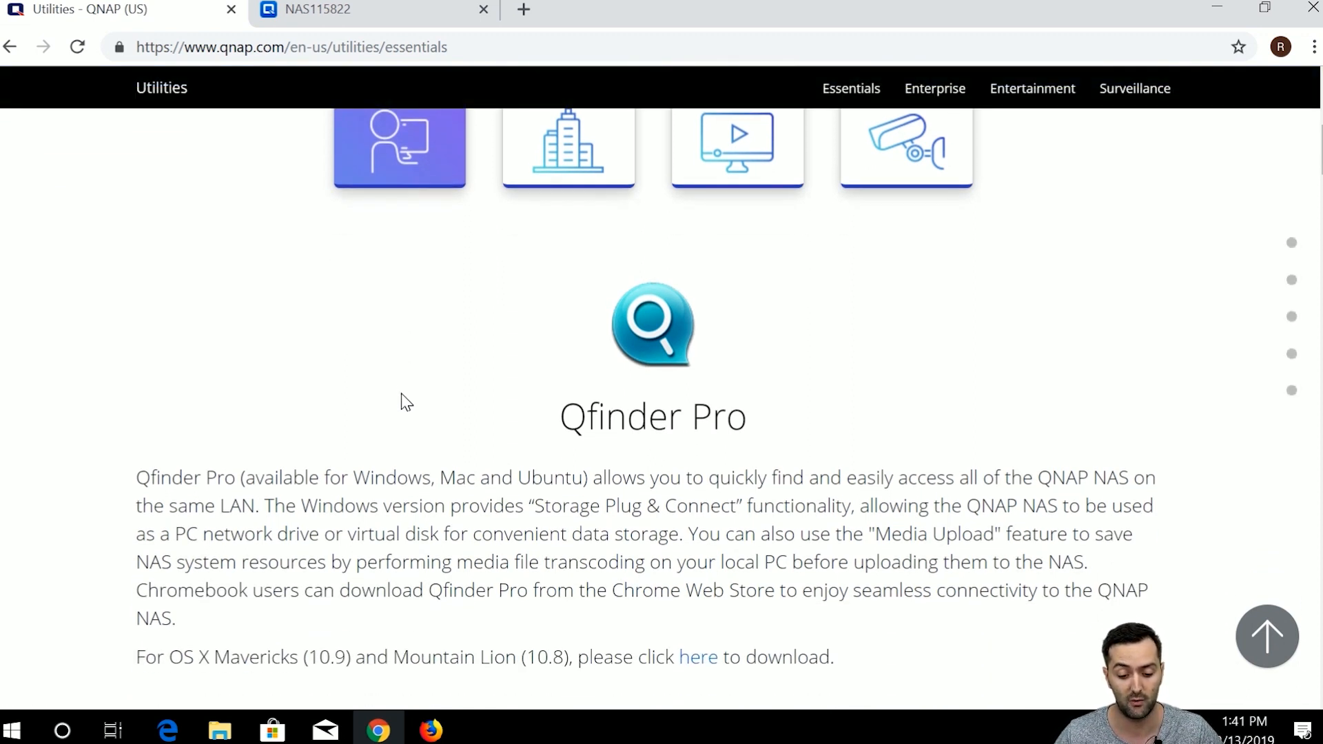
scroll(452, 421, down, 5)
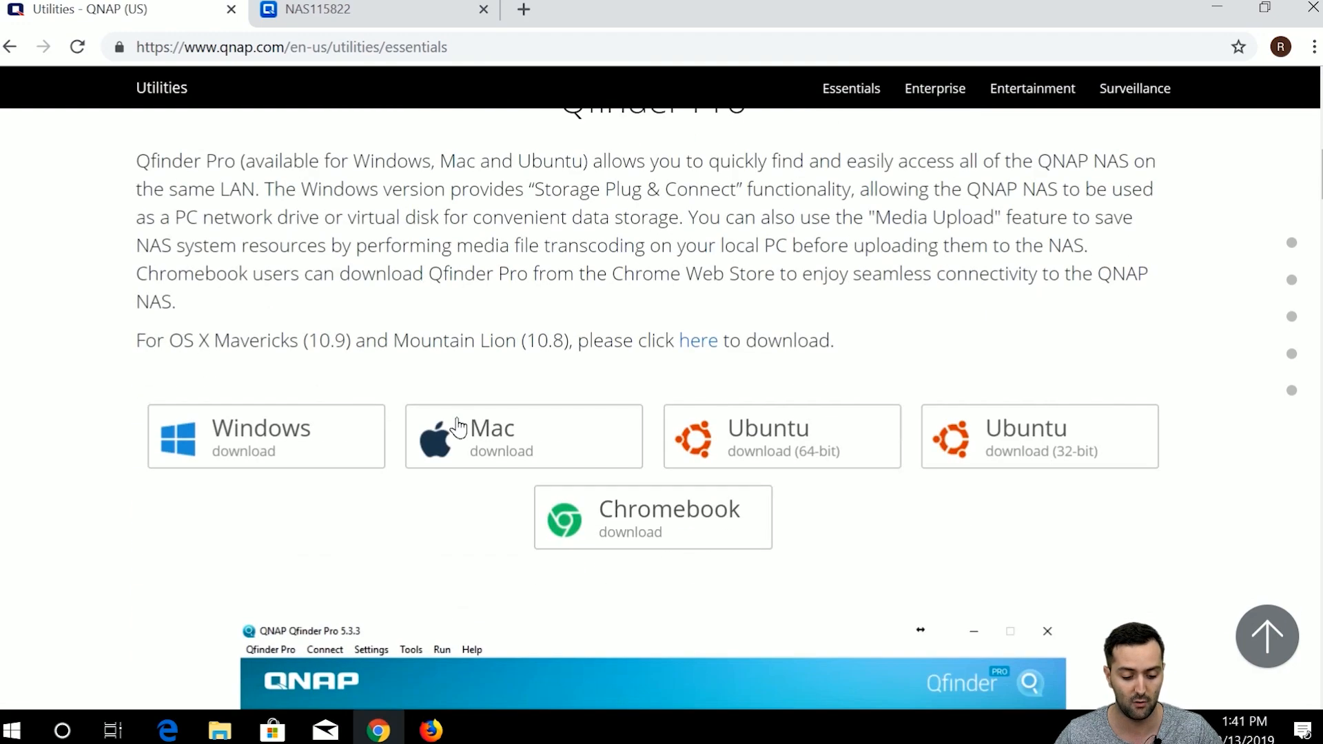
scroll(451, 441, down, 10)
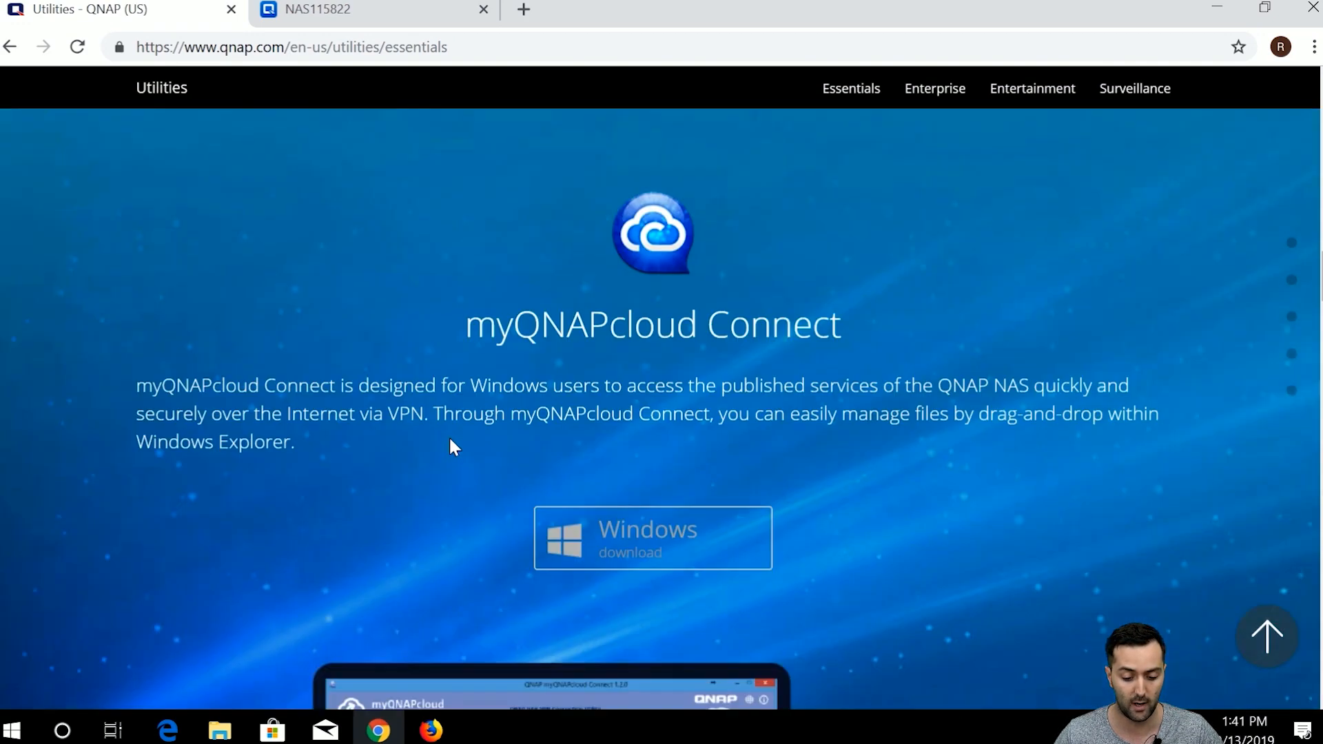
scroll(450, 447, down, 5)
scroll(448, 446, up, 2)
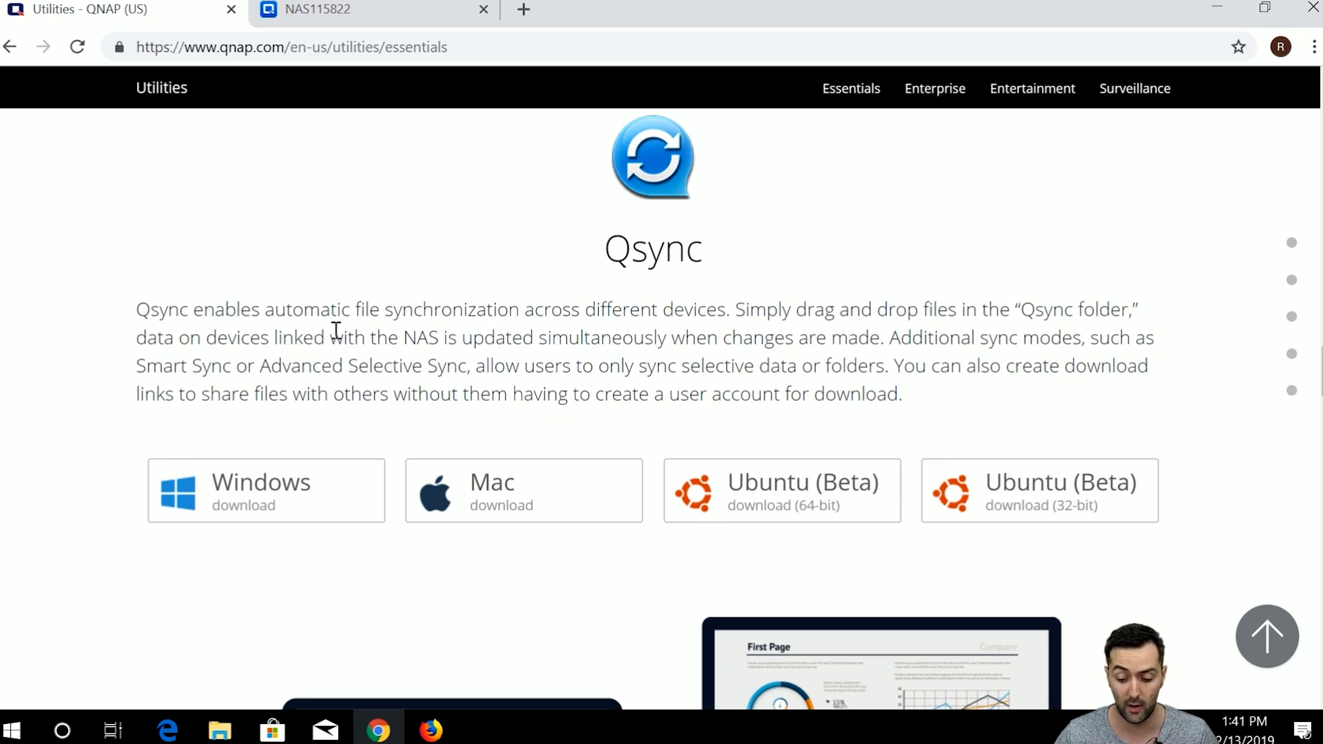
scroll(333, 336, down, 3)
scroll(327, 336, up, 3)
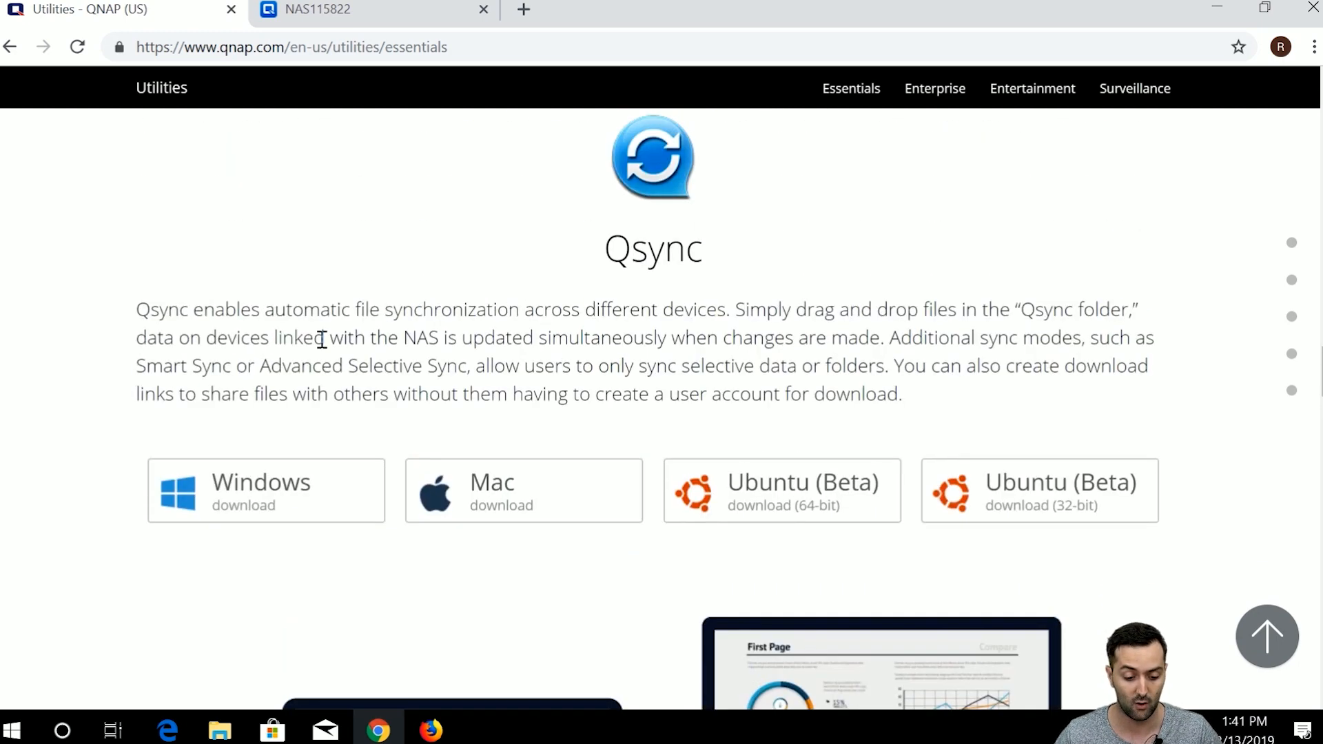
click(315, 486)
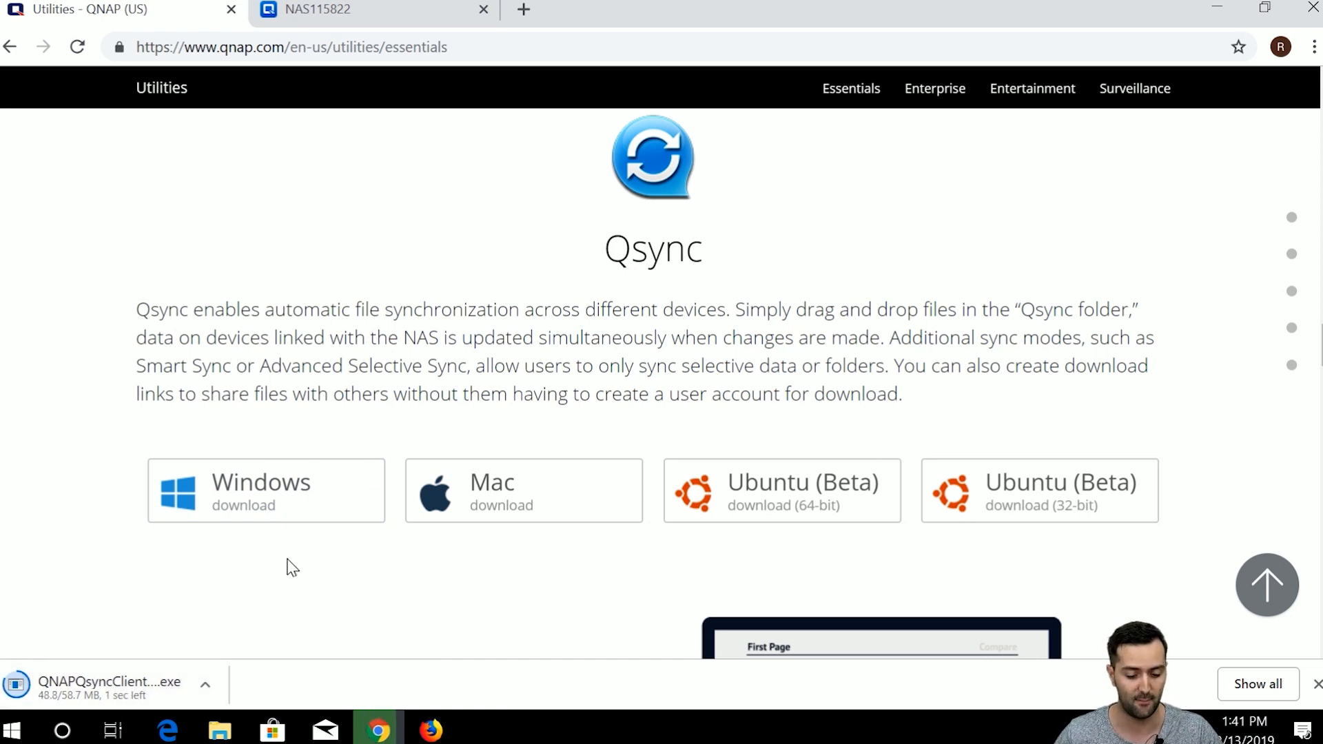
click(400, 24)
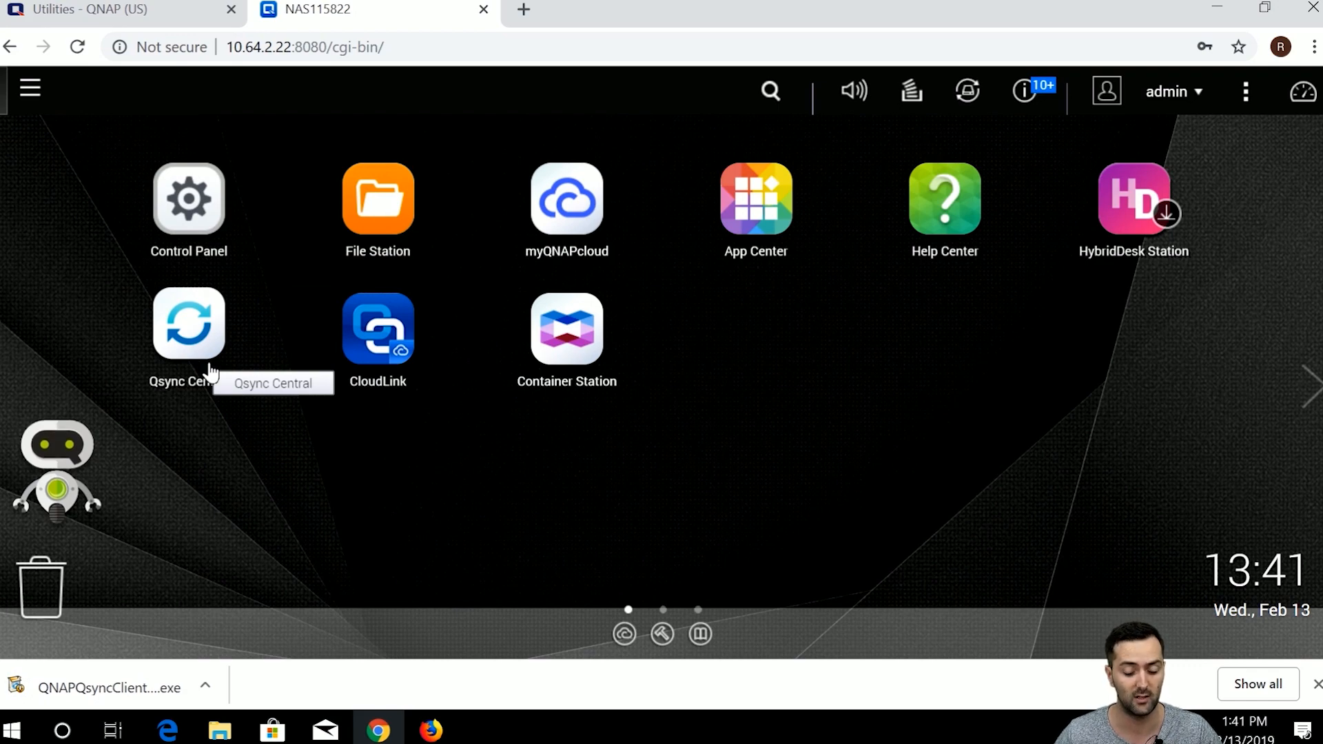
Search App Center for qsync to confirm Qsync Central 3.0.4.3 is installed, then close App Center.
click(777, 253)
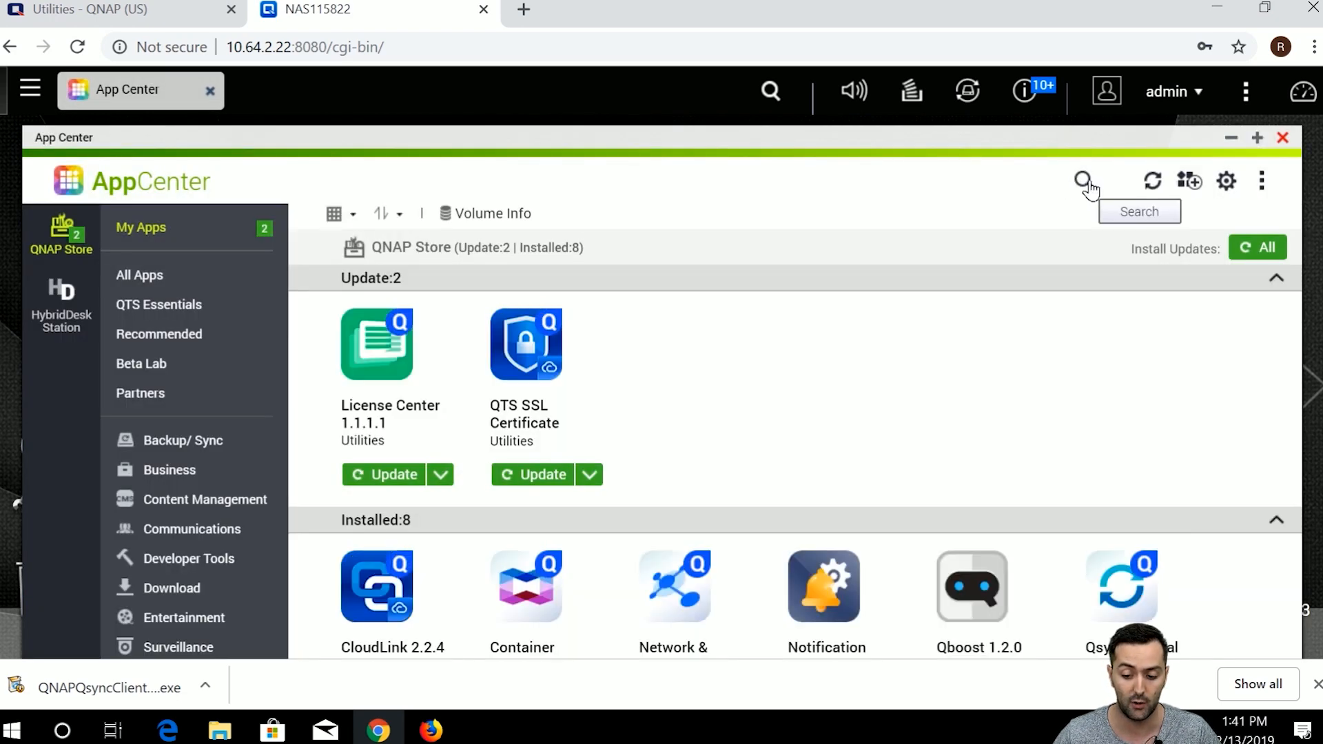
click(1085, 183)
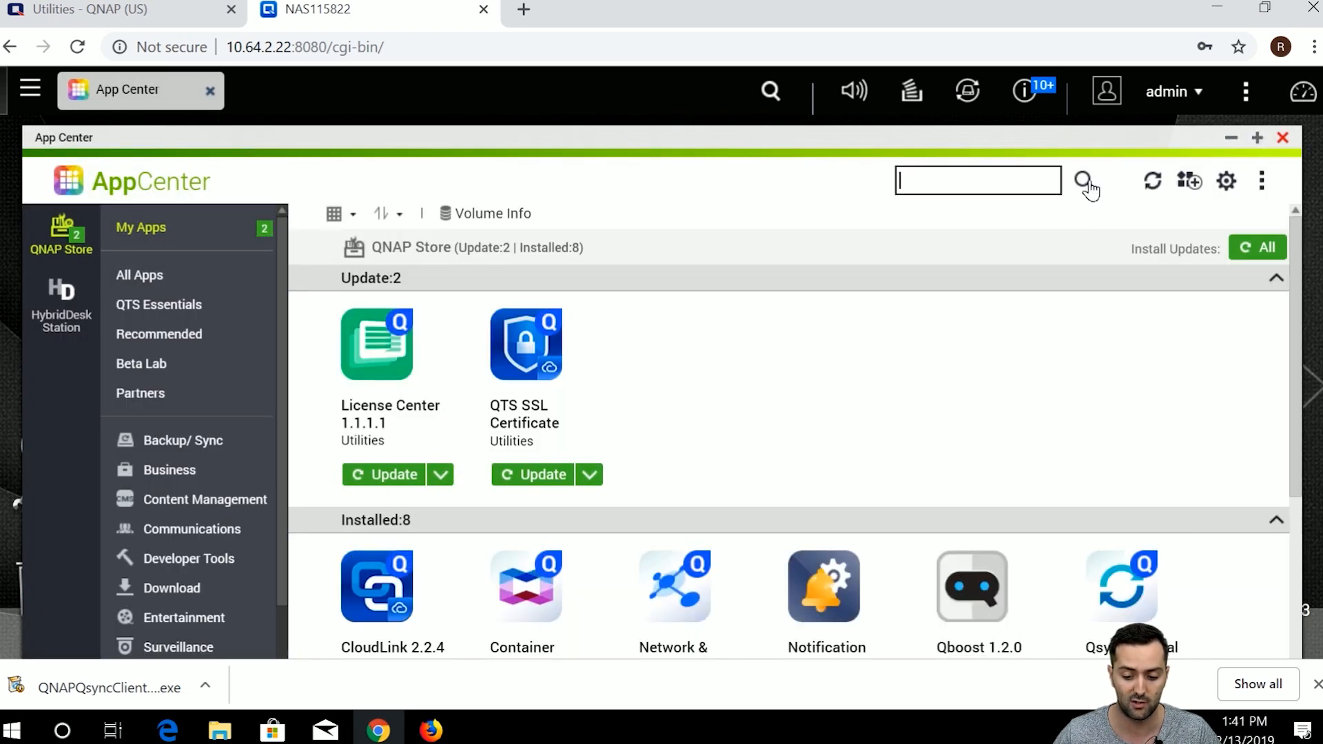
text(qsyc)
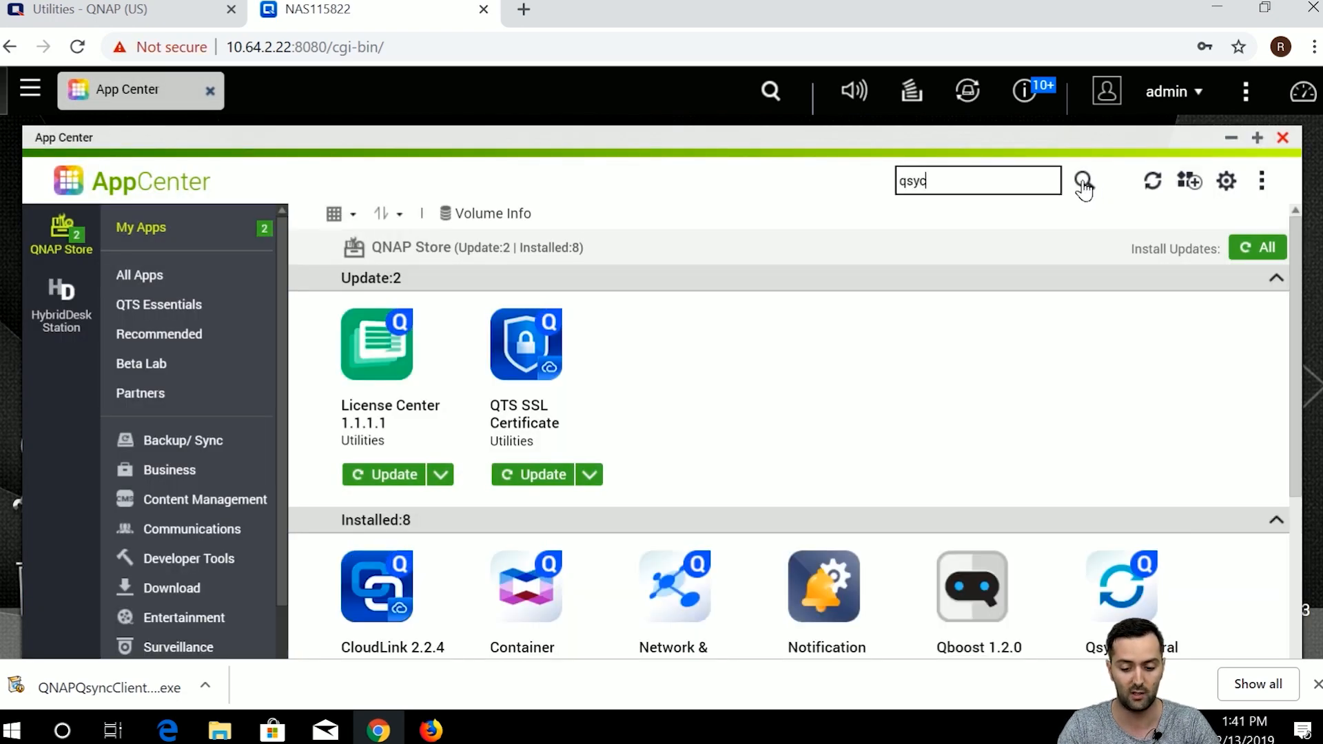
key(BackSpace)
text(nc)
key(Return)
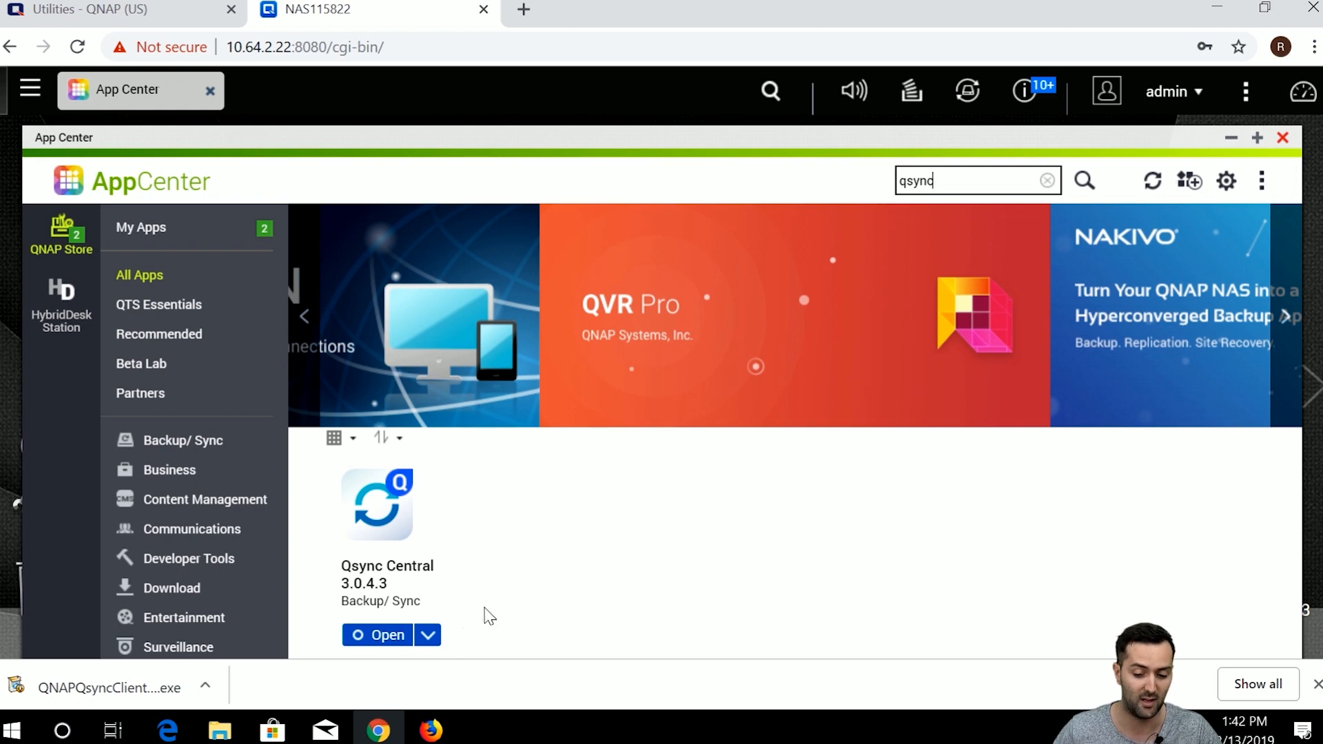
click(1047, 180)
click(1282, 137)
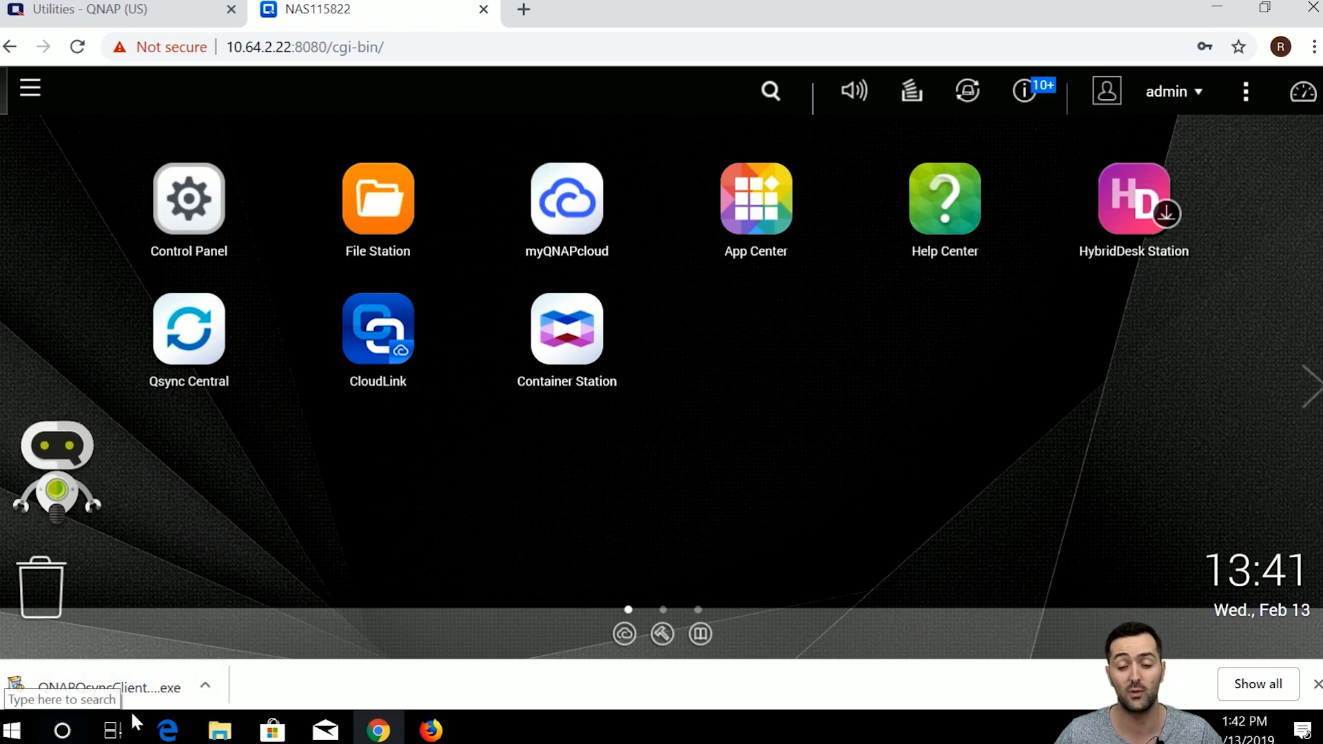
Run the downloaded Qsync Client 4.3.2.1214 installer, then cancel it because Qsync is already running.
click(167, 685)
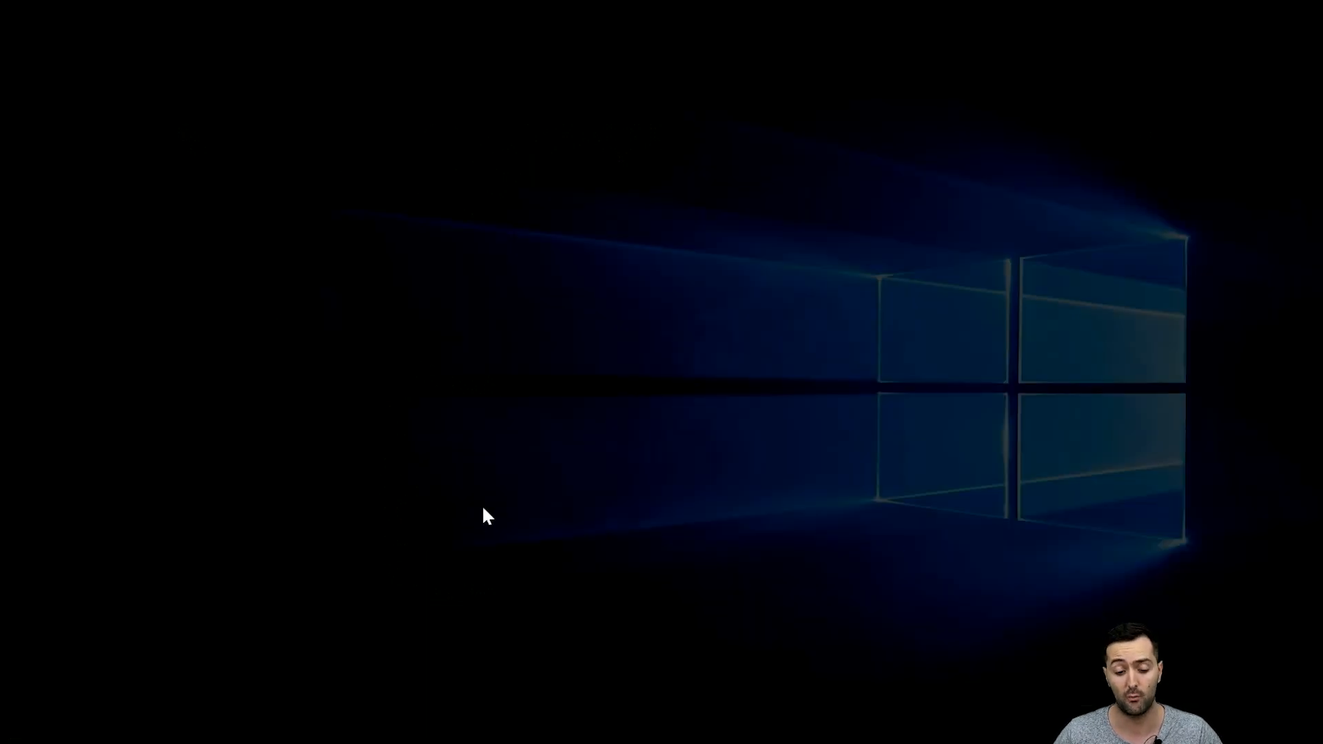
click(620, 520)
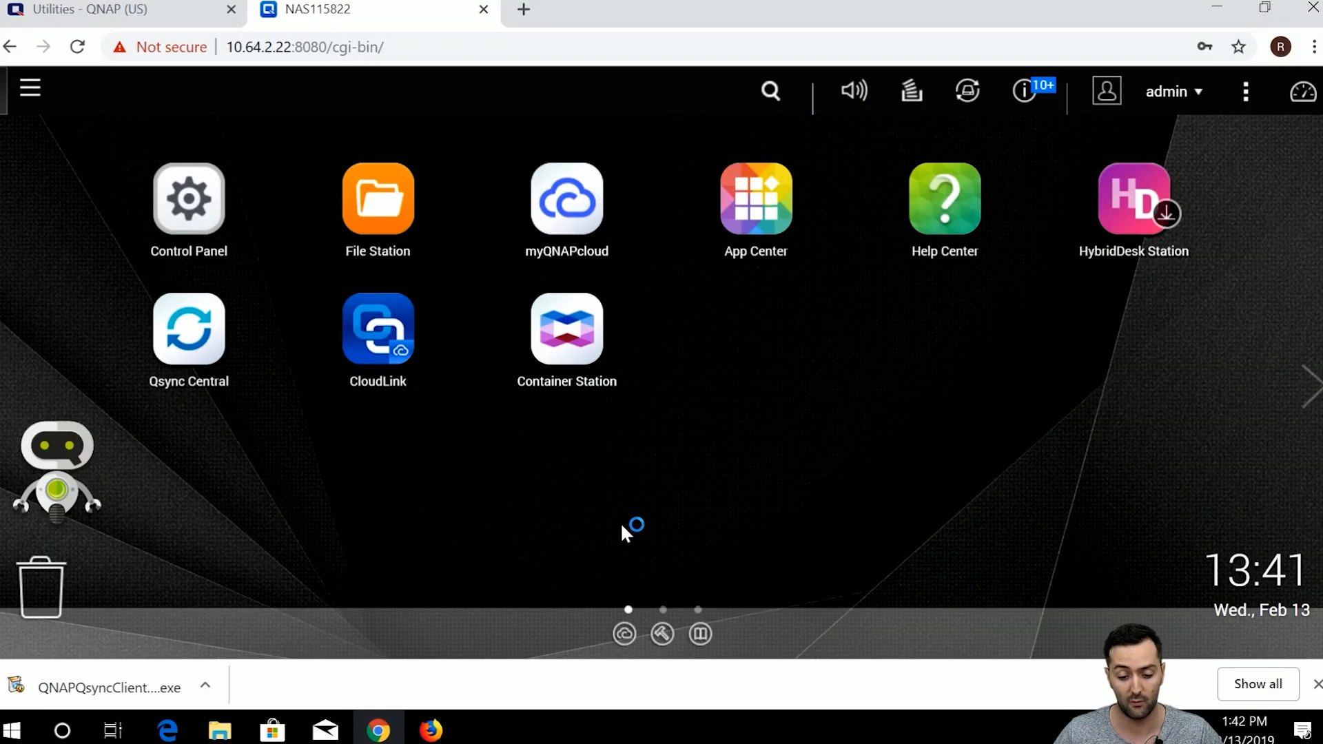
click(686, 415)
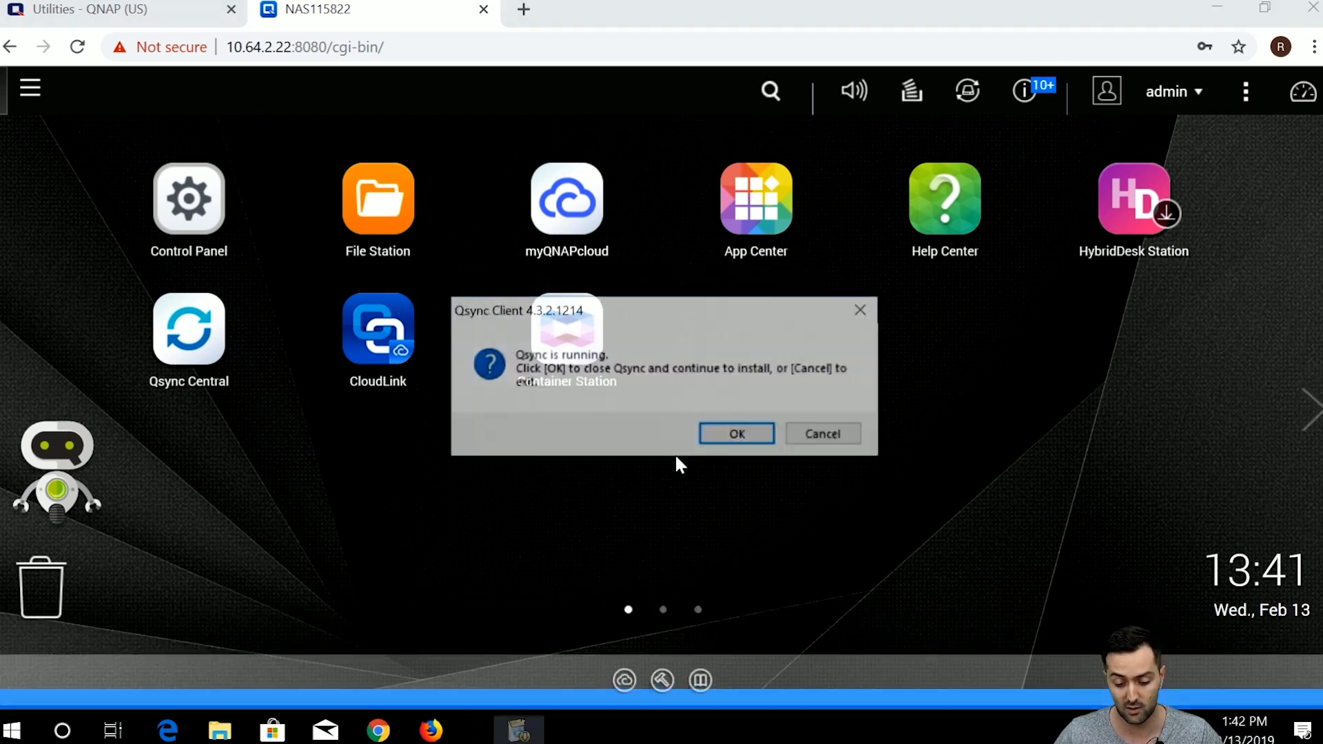
click(834, 436)
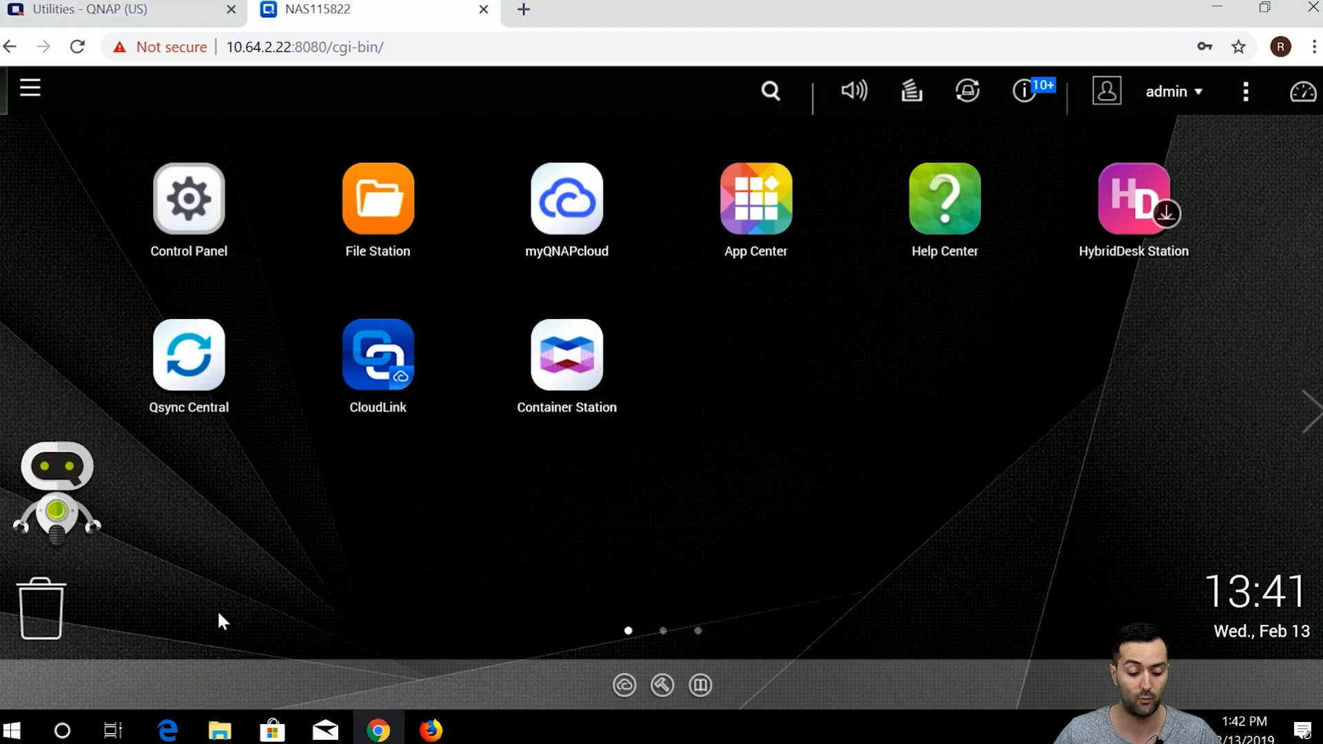
Launch the existing Qsync Client from Windows search and minimize its window.
click(67, 728)
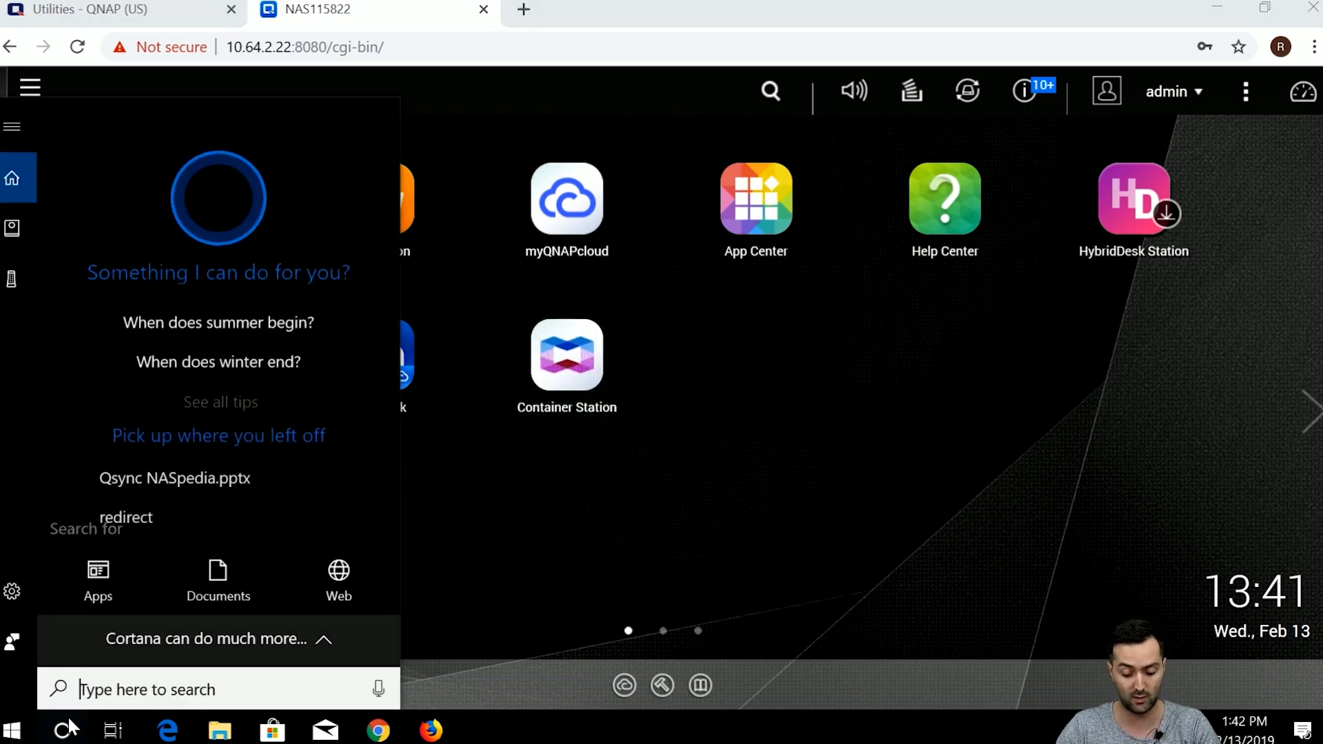
text(qsy)
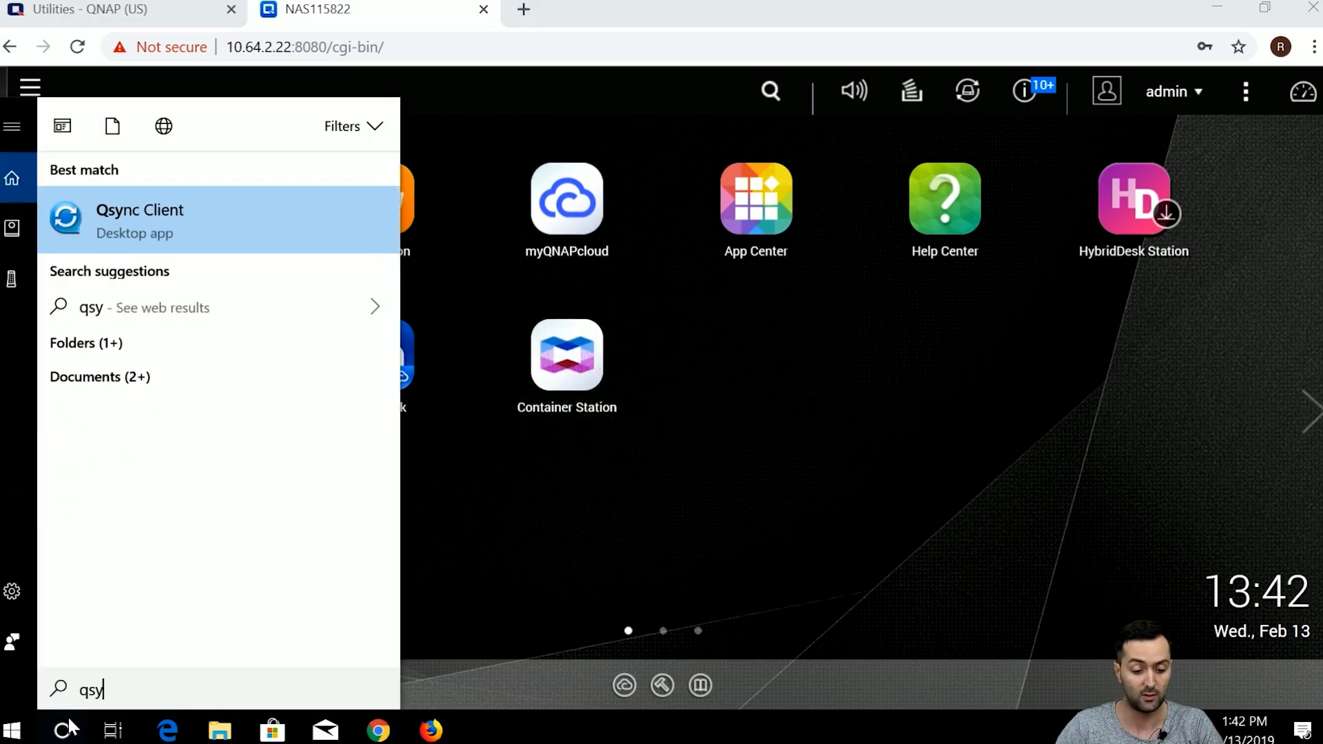
click(148, 232)
click(1046, 9)
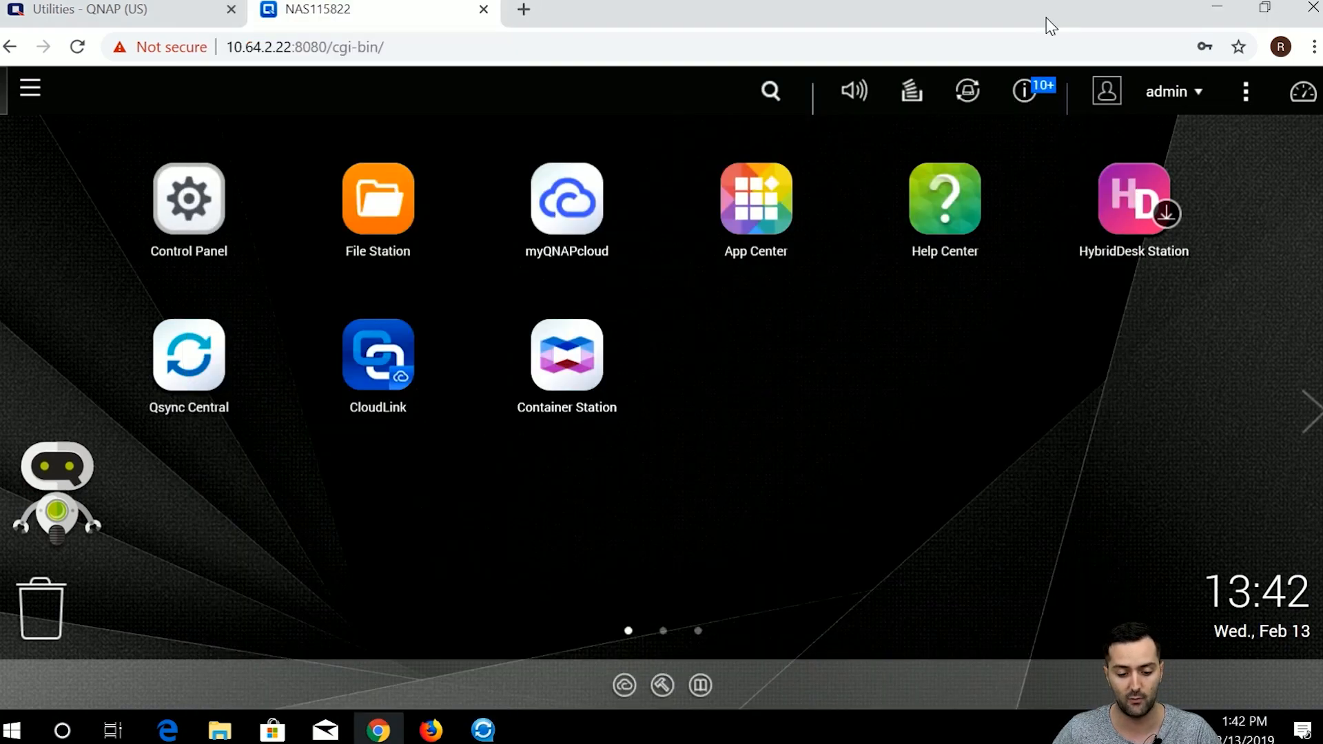
Launch Qsync Central from the QTS desktop and nudge its window slightly up-left.
click(220, 357)
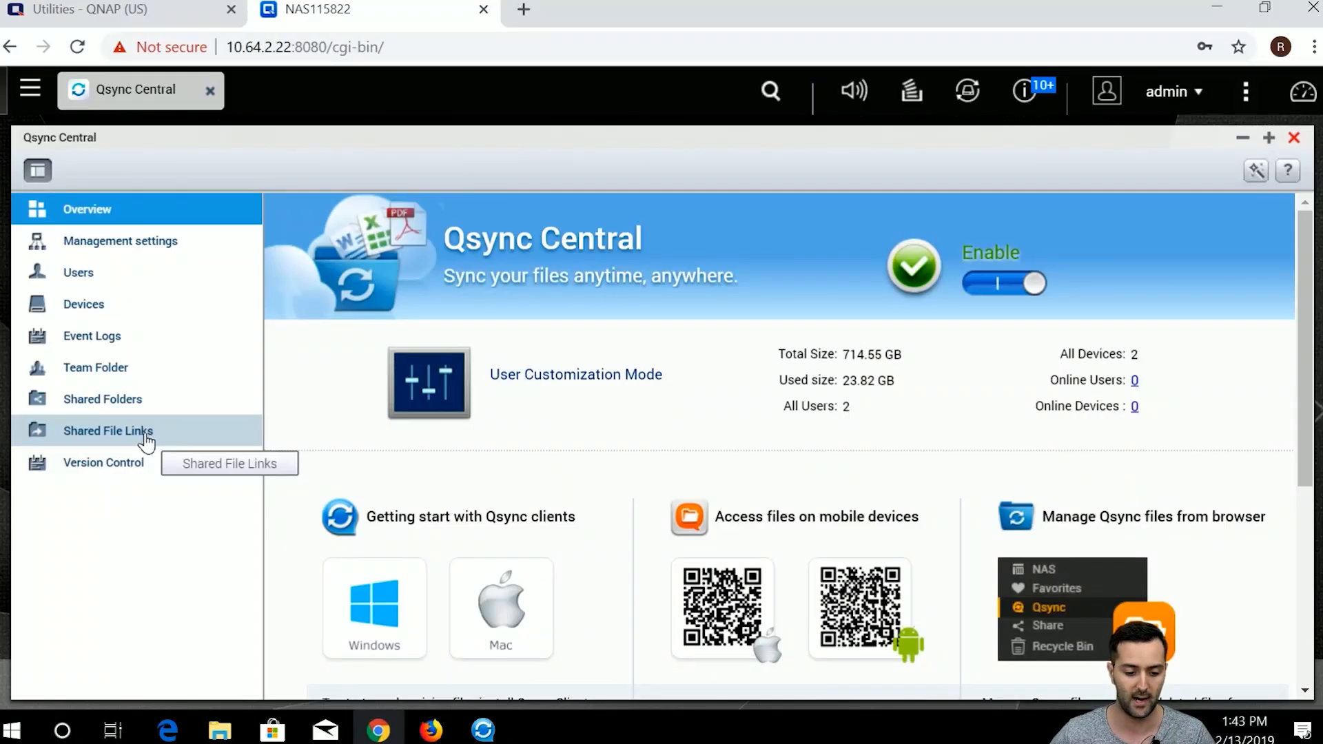
drag(221, 141, 207, 131)
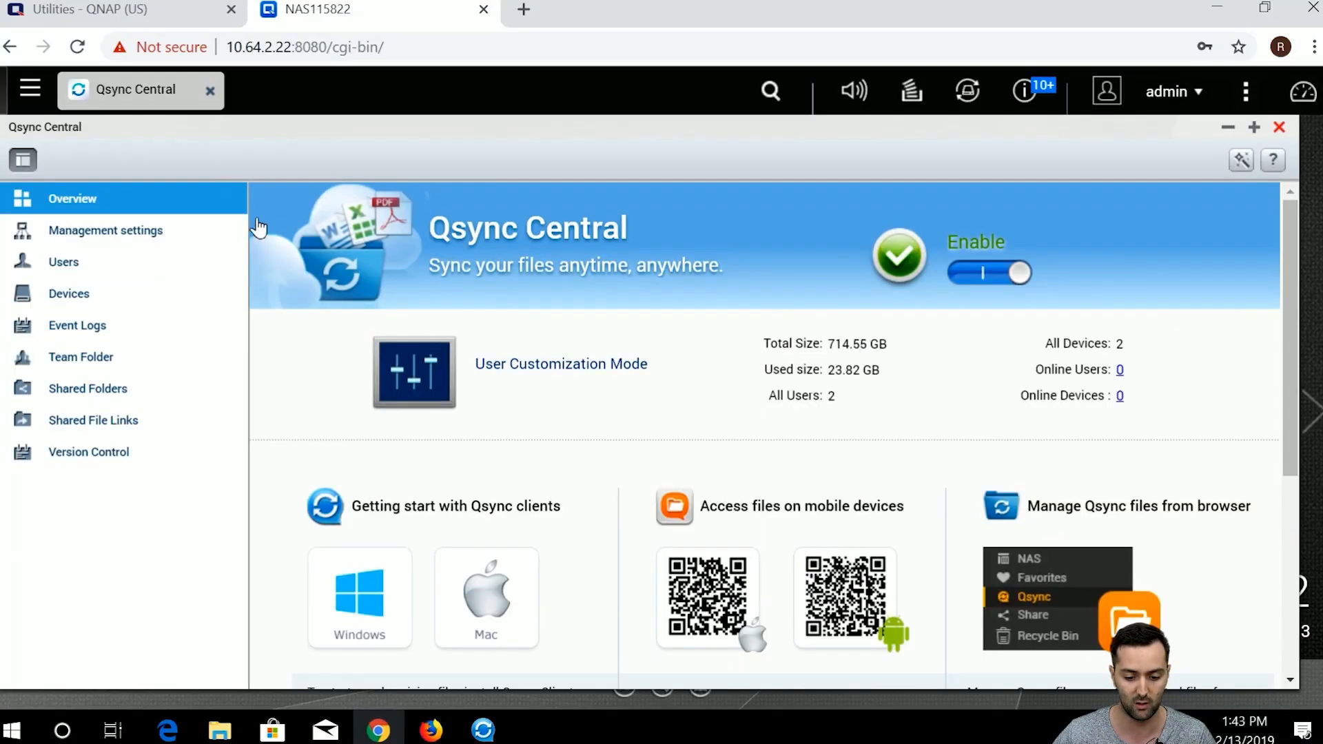
In Qsync Client, search the local network for NAS servers, then cancel the five-device list.
click(485, 732)
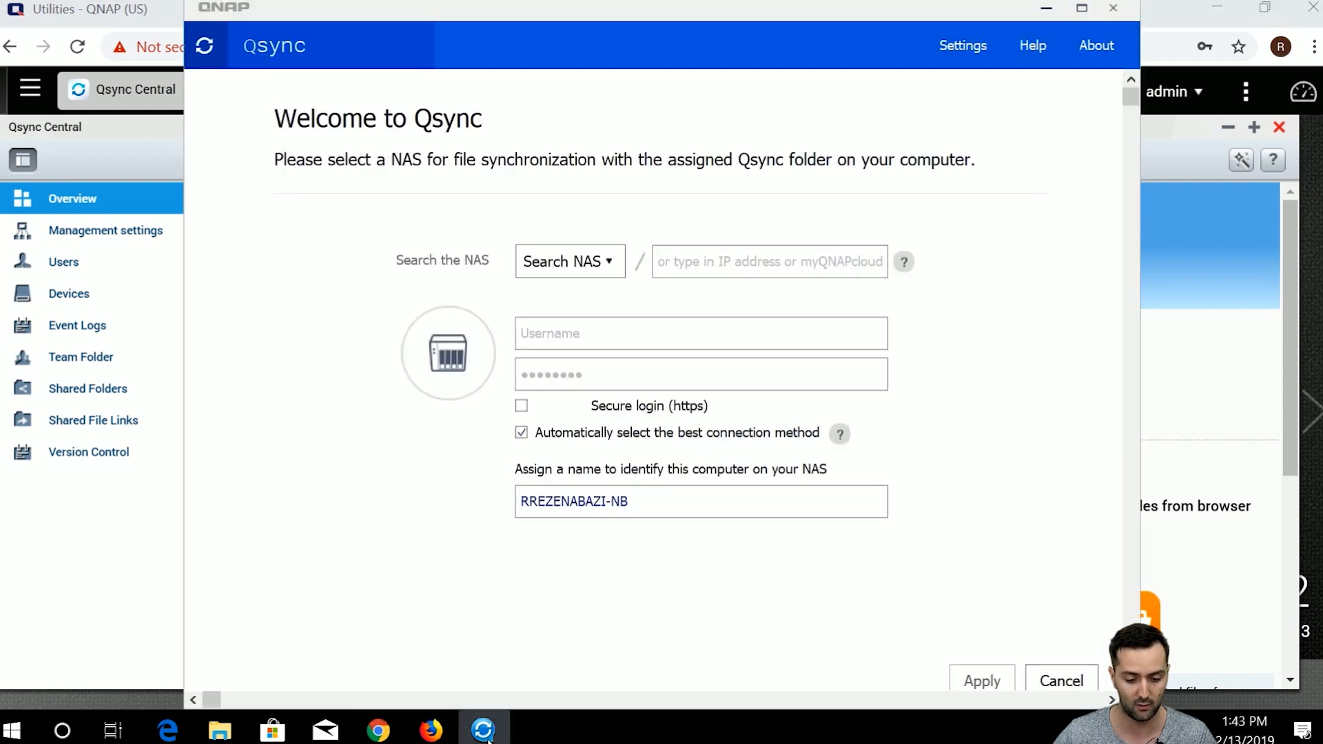
drag(555, 21, 643, 42)
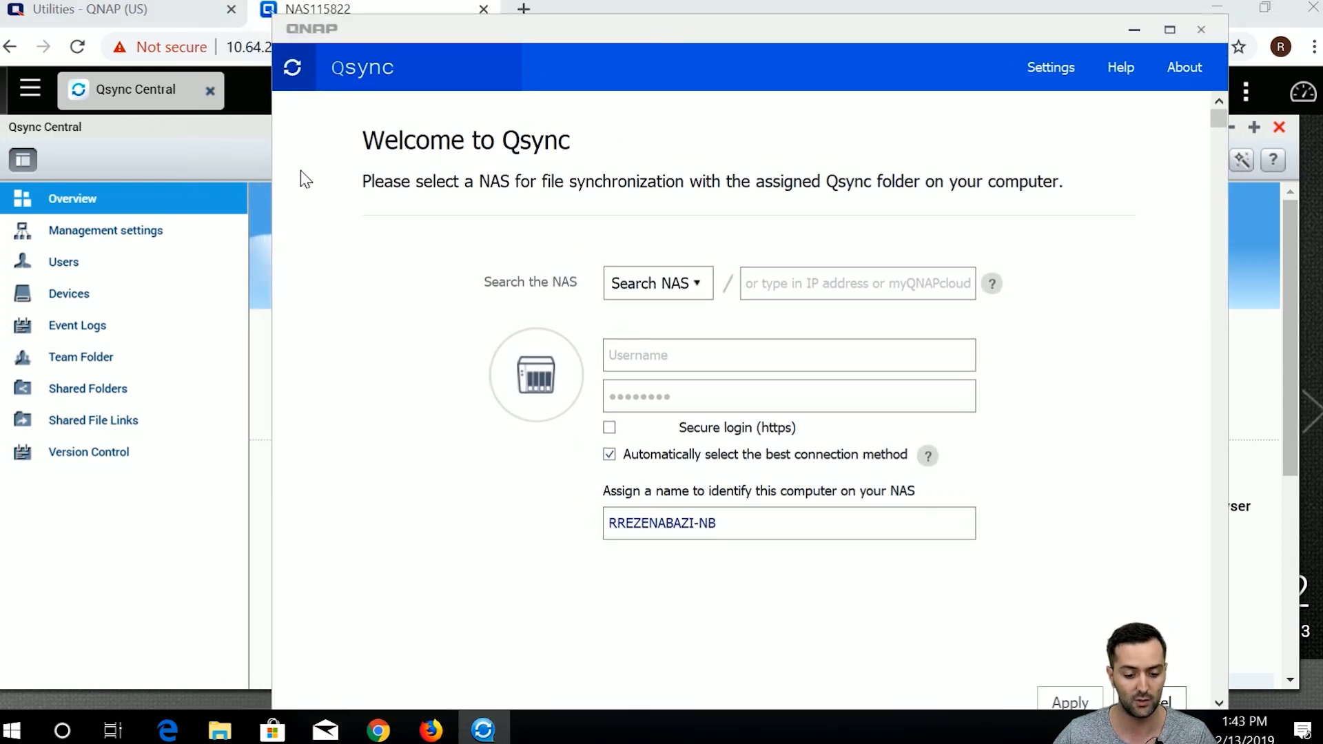
click(225, 165)
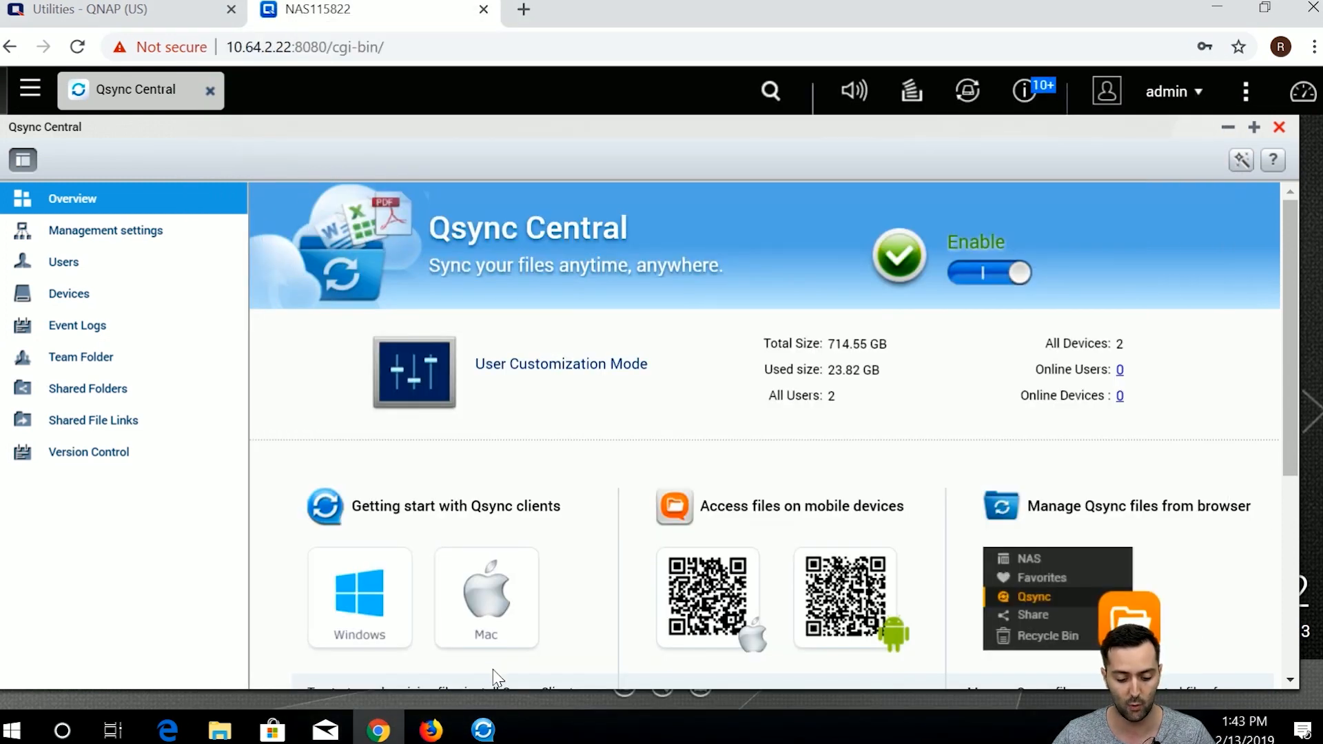
click(484, 730)
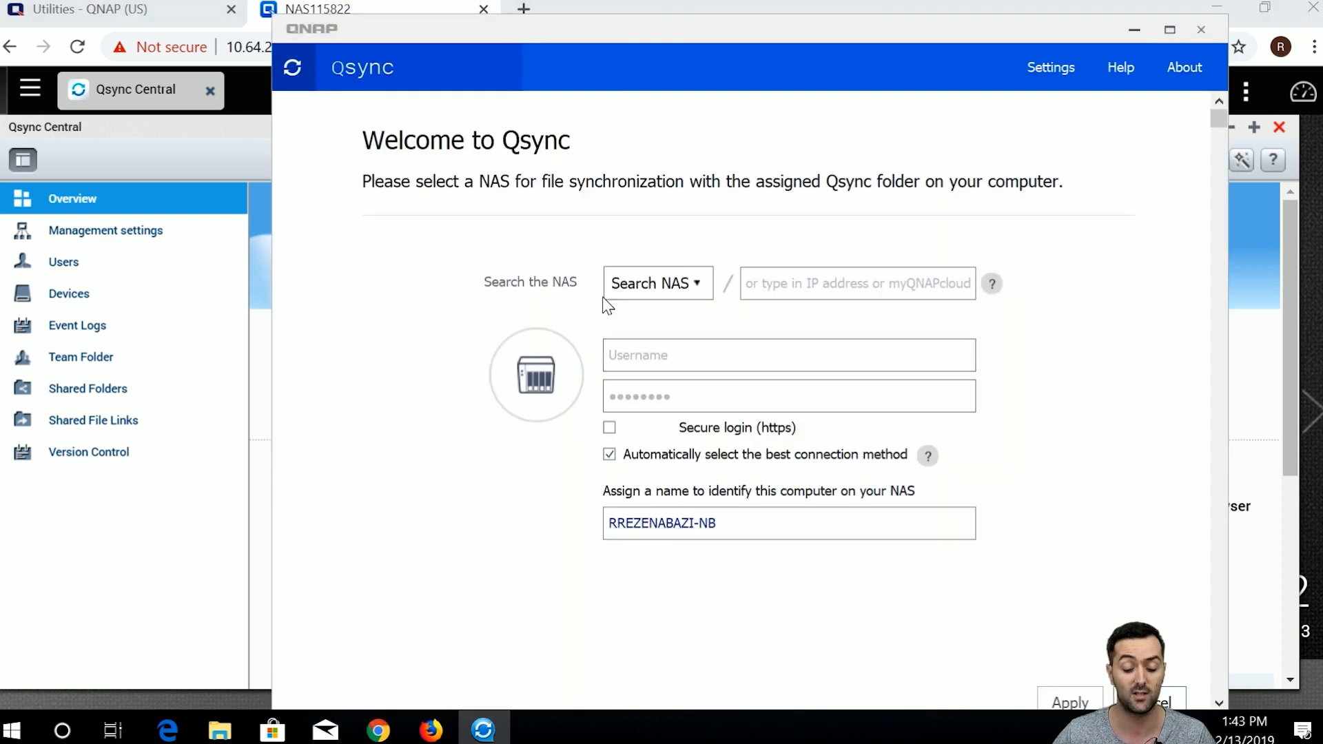
click(643, 299)
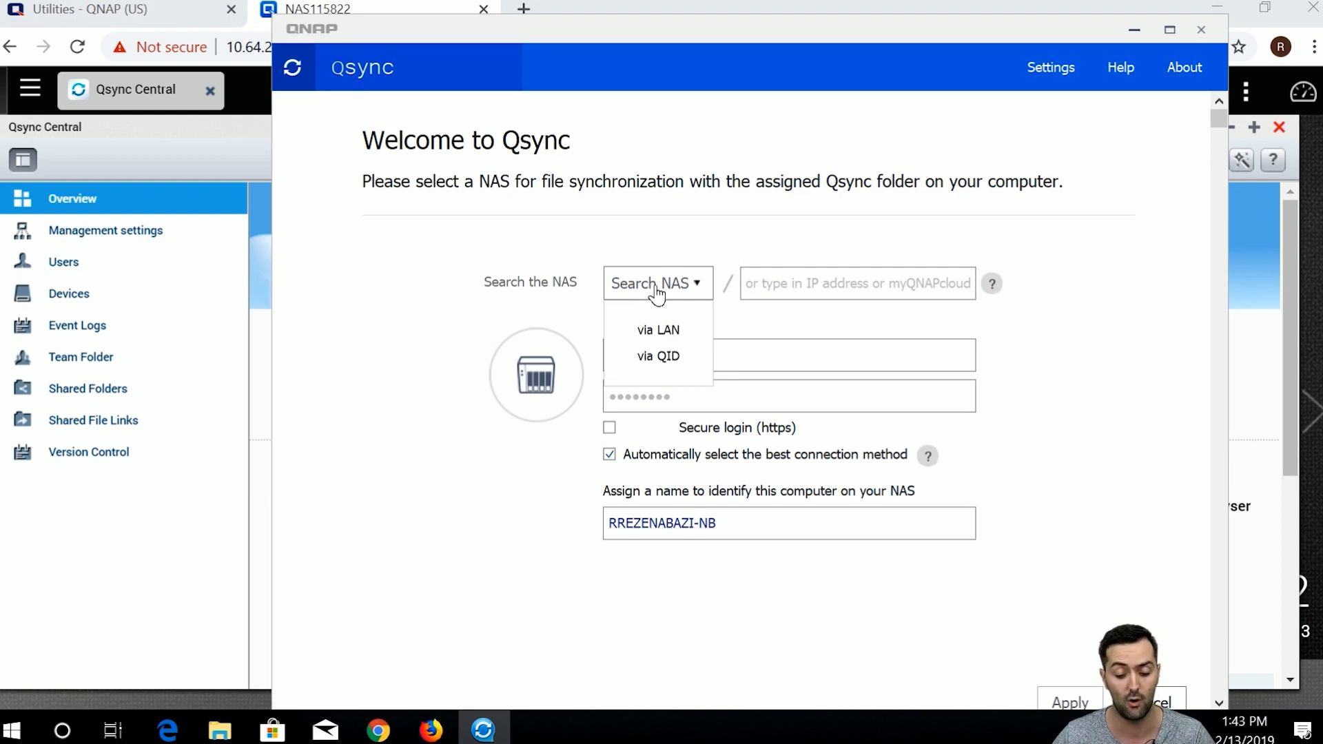
click(672, 329)
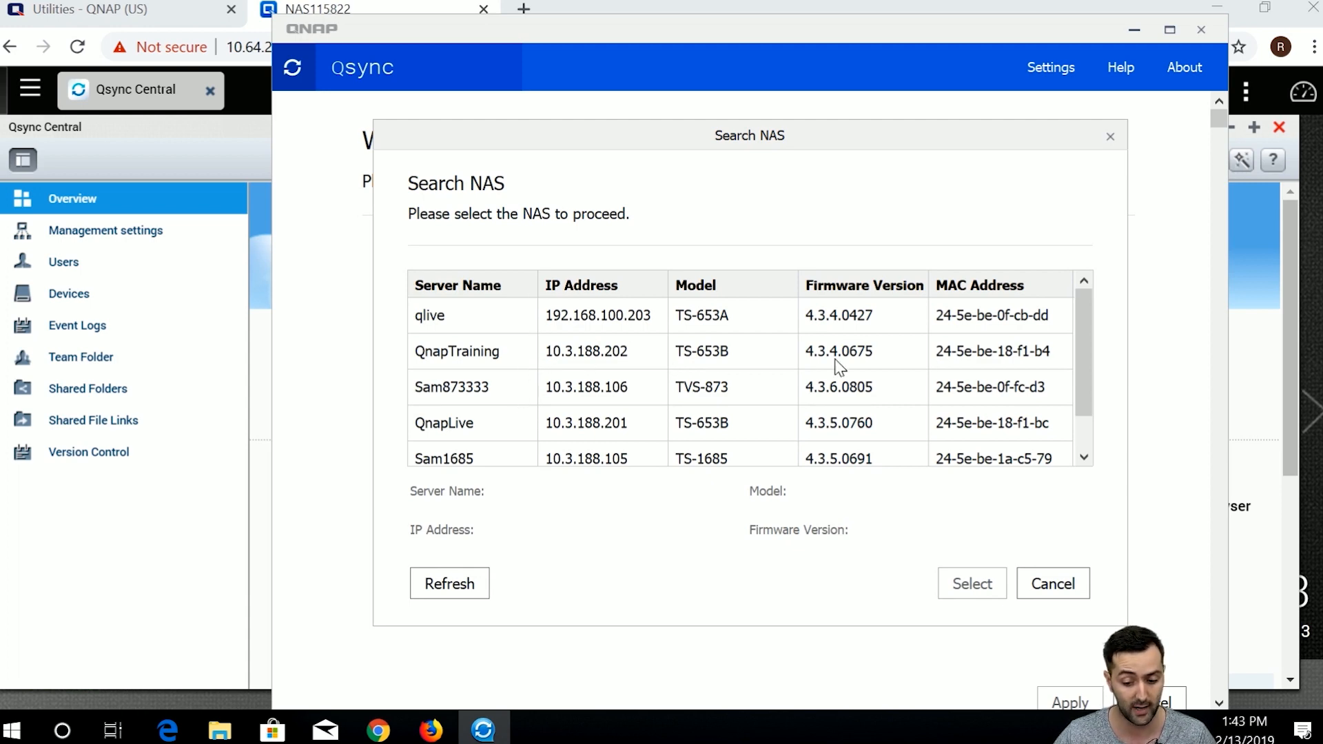
drag(1089, 349, 1092, 372)
scroll(762, 397, up, 1)
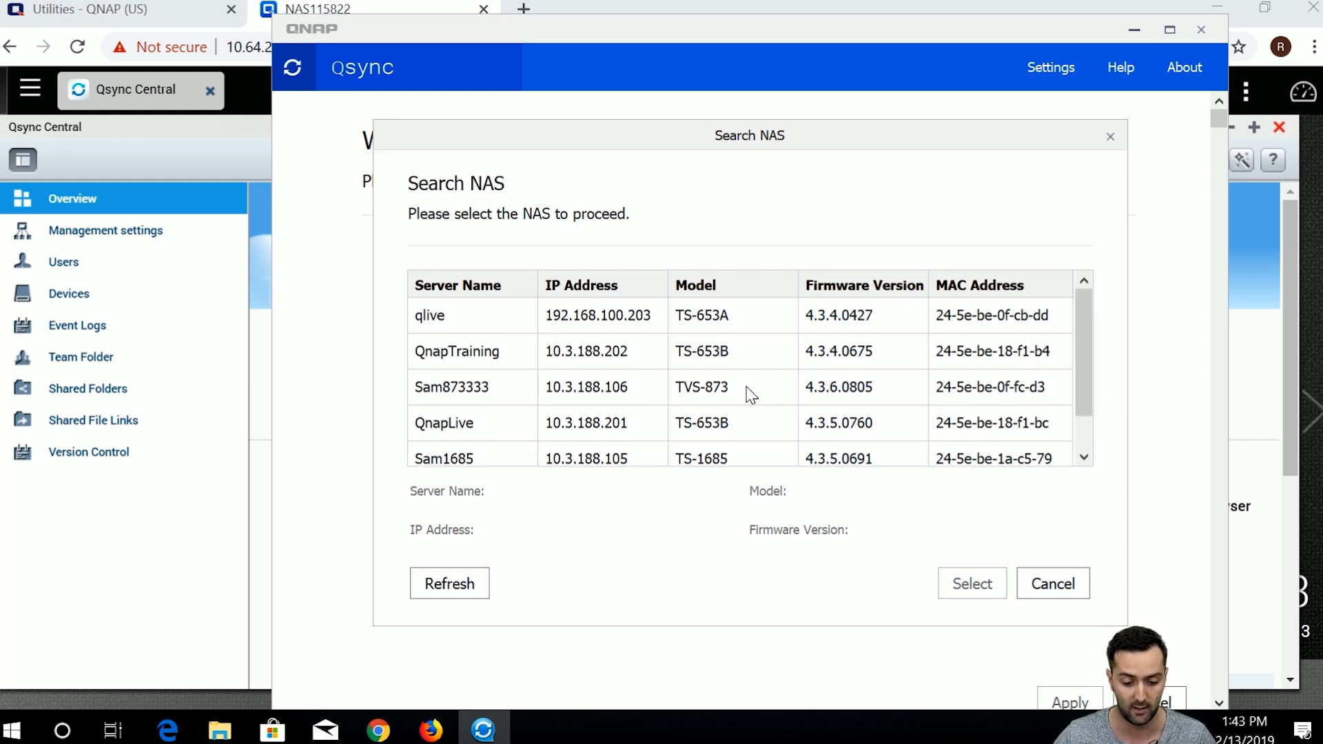
click(1046, 607)
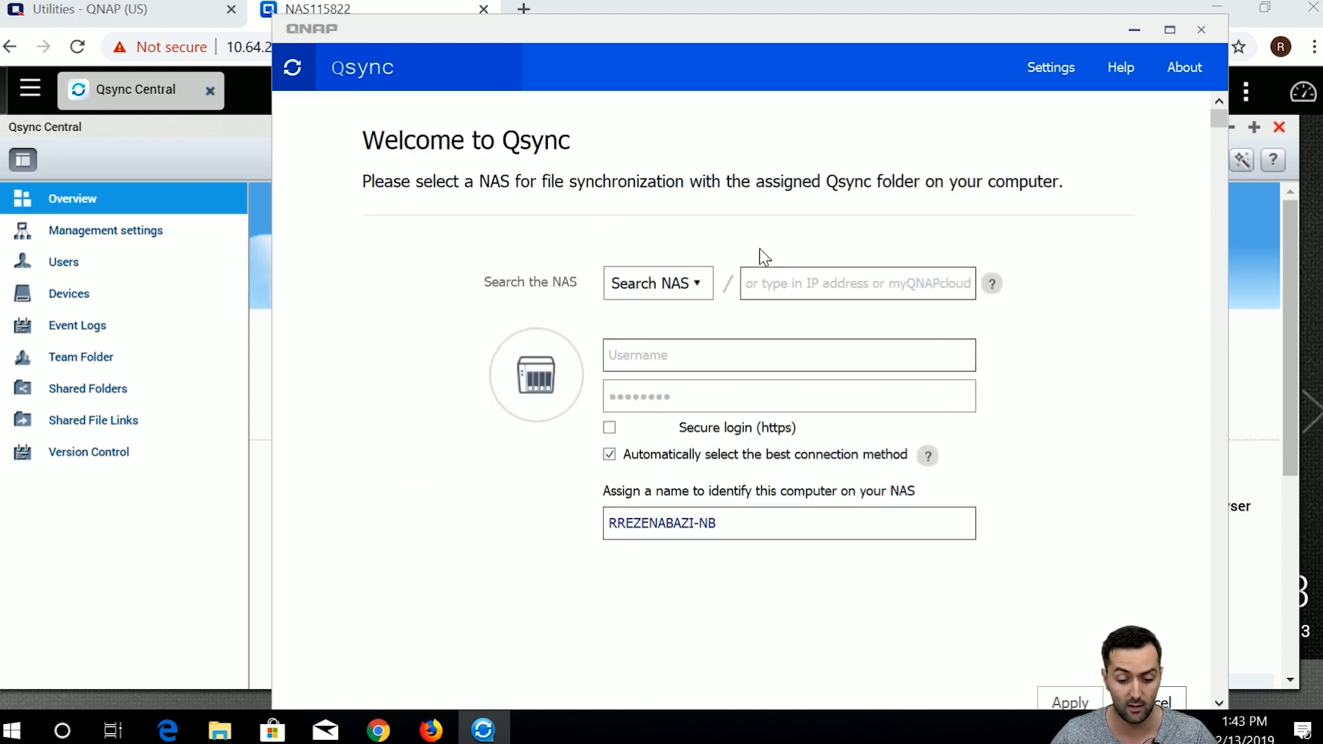
Try finding the NAS via myQNAPcloud, close that sign-in, and switch to manual address entry.
click(691, 281)
click(705, 355)
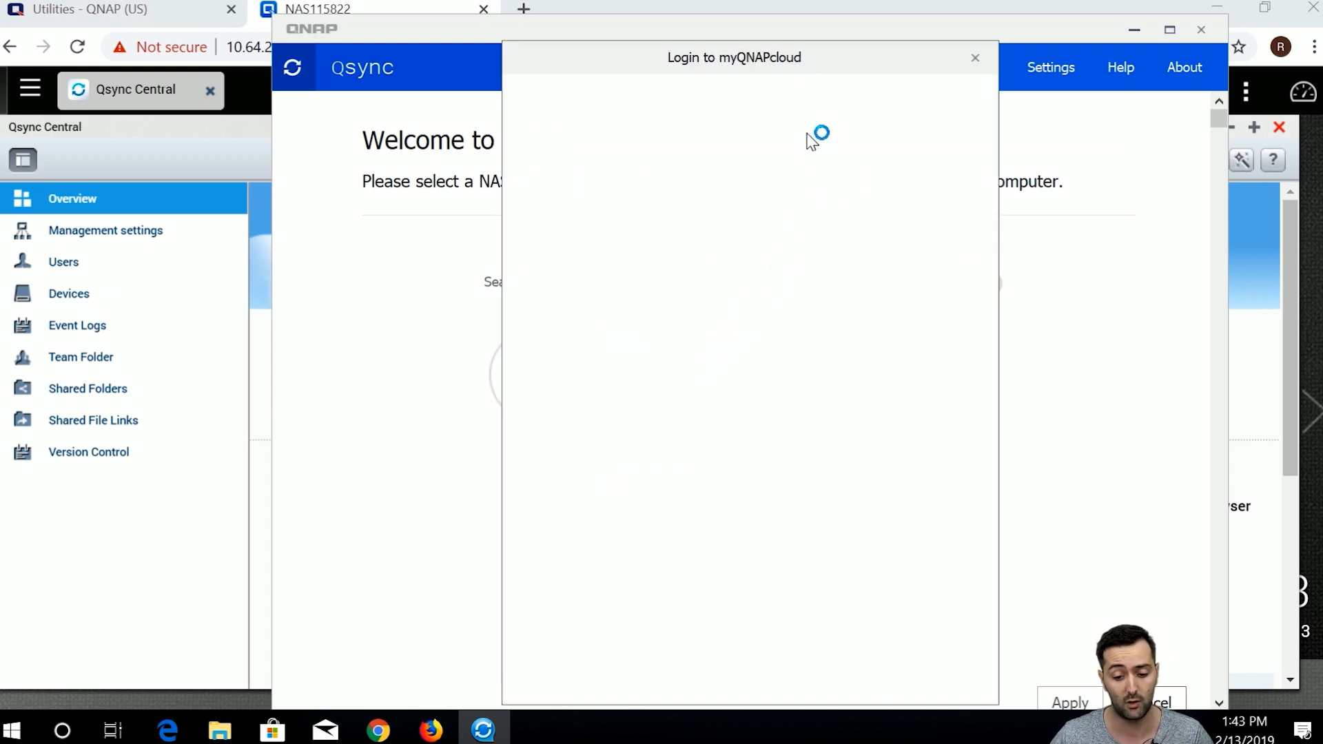
click(724, 233)
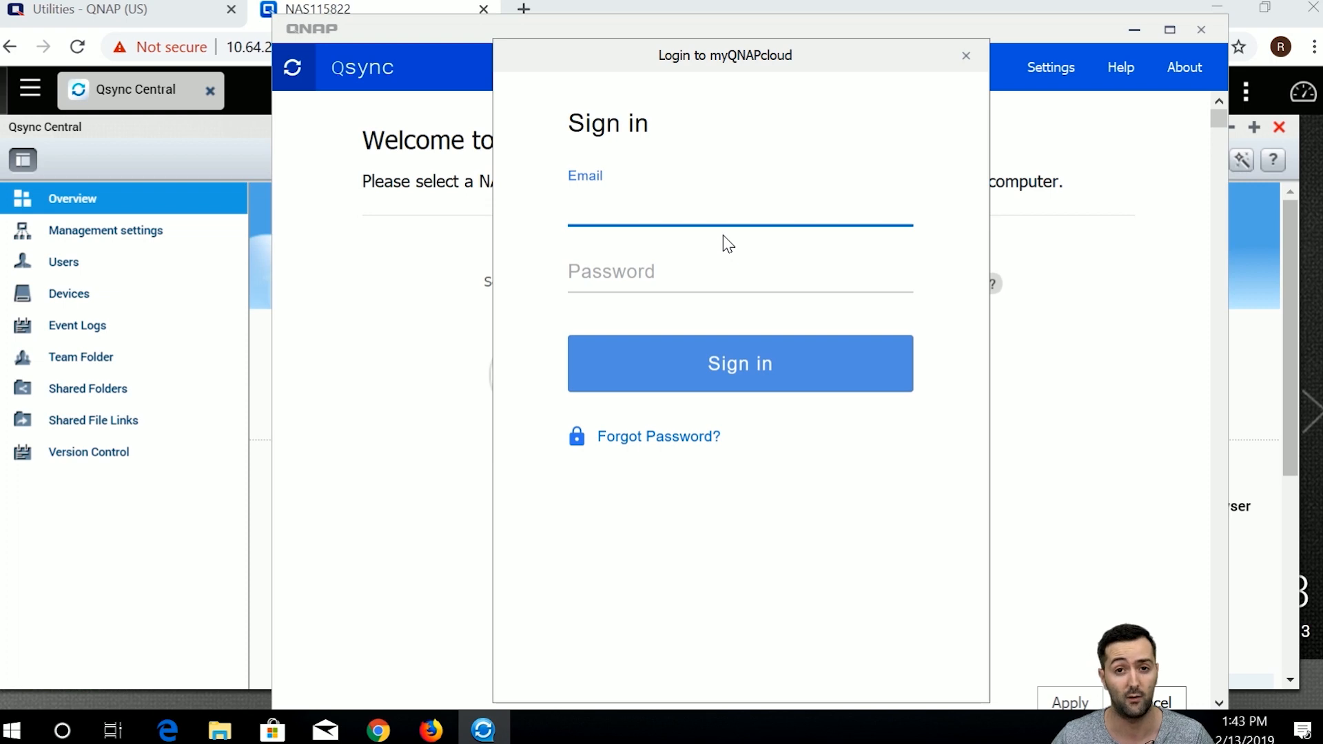
click(966, 55)
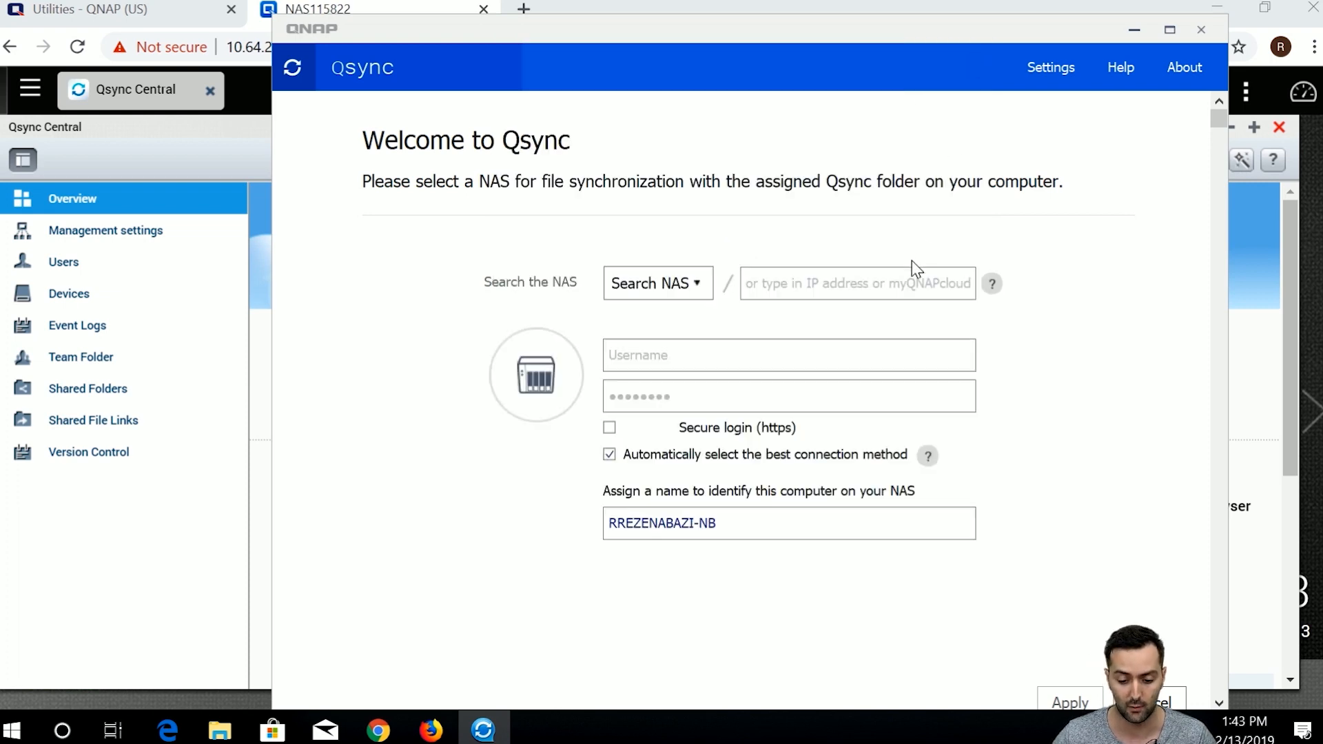
click(909, 295)
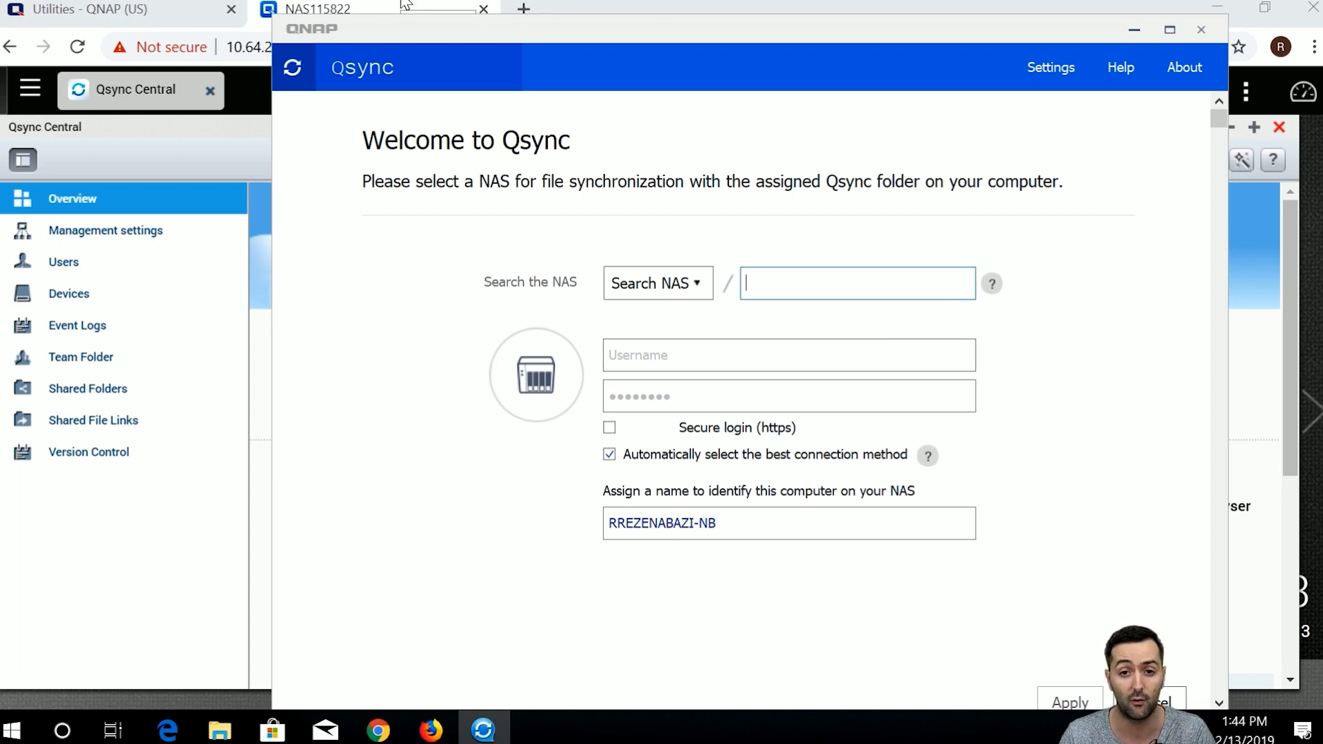
Copy the NAS IP 10.64.2.22 from Chrome's address bar and return to Qsync's address field.
drag(422, 31, 468, 40)
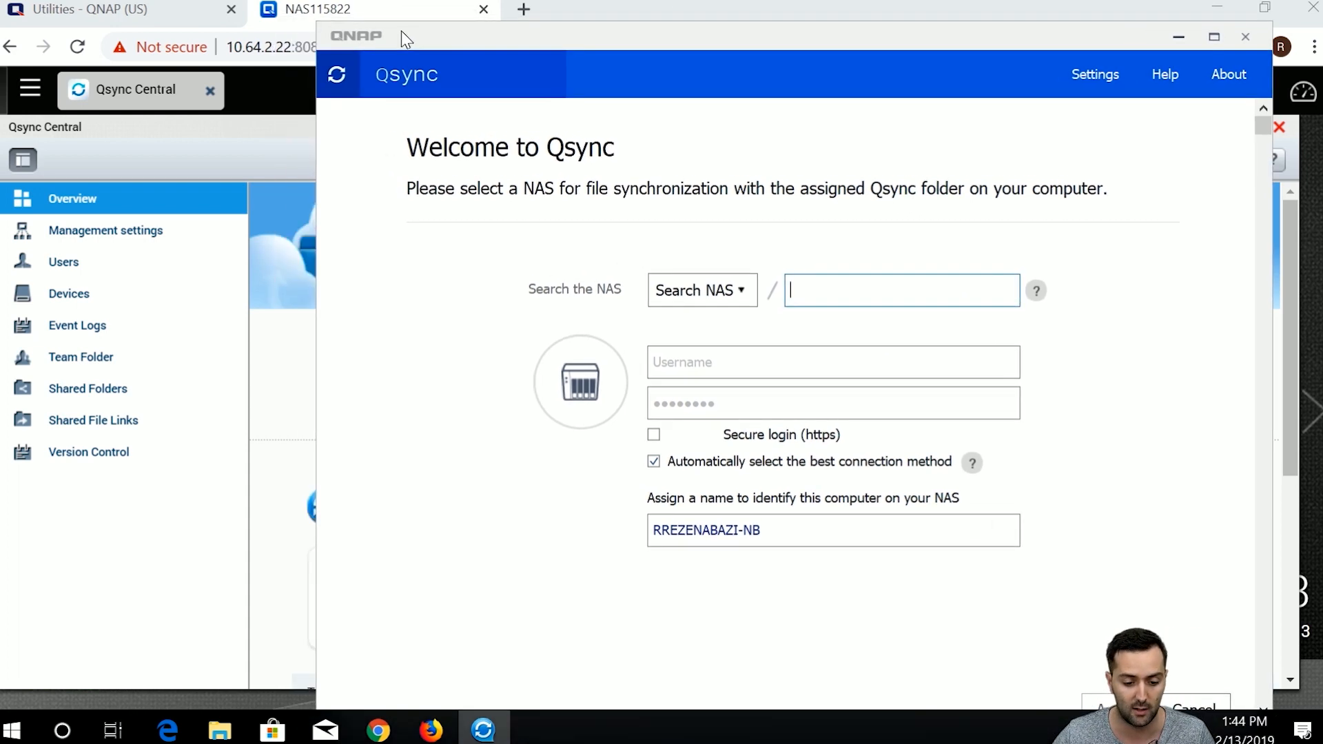
click(242, 47)
click(286, 46)
drag(288, 47, 228, 47)
right_click(249, 59)
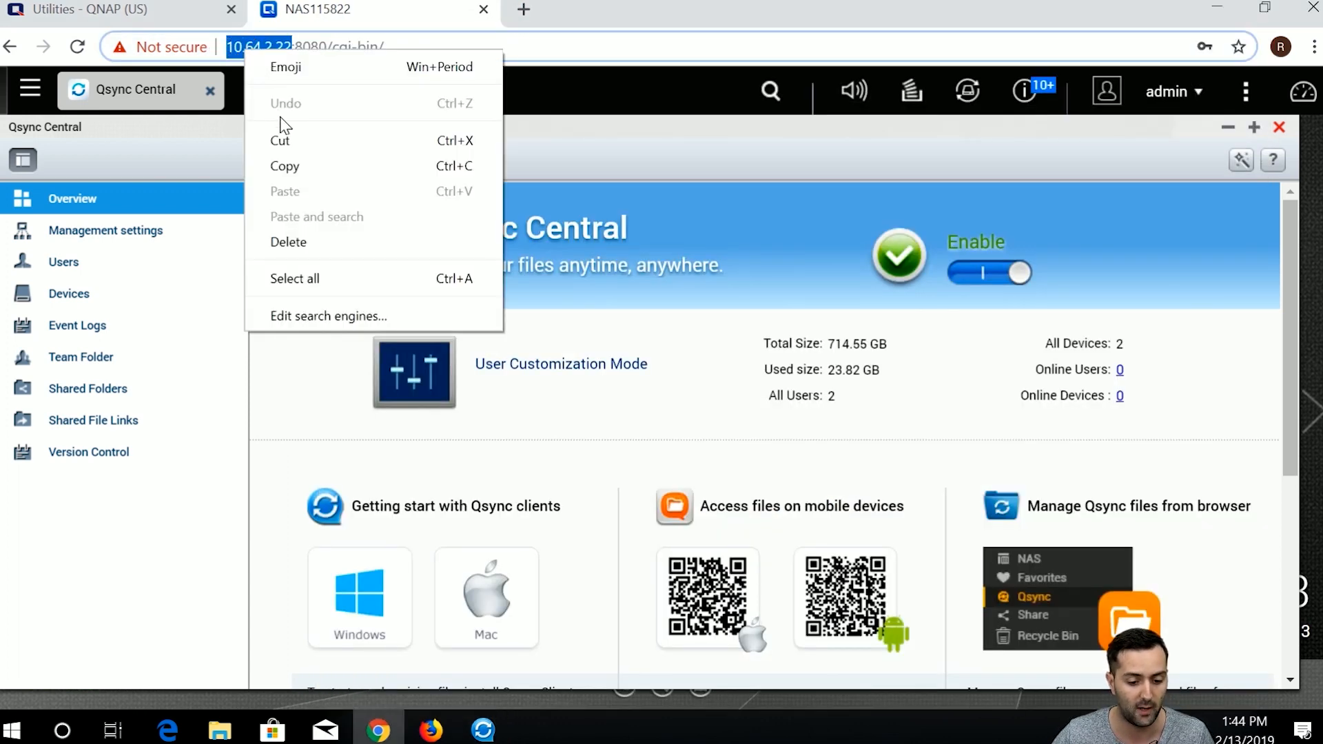
click(287, 165)
click(97, 9)
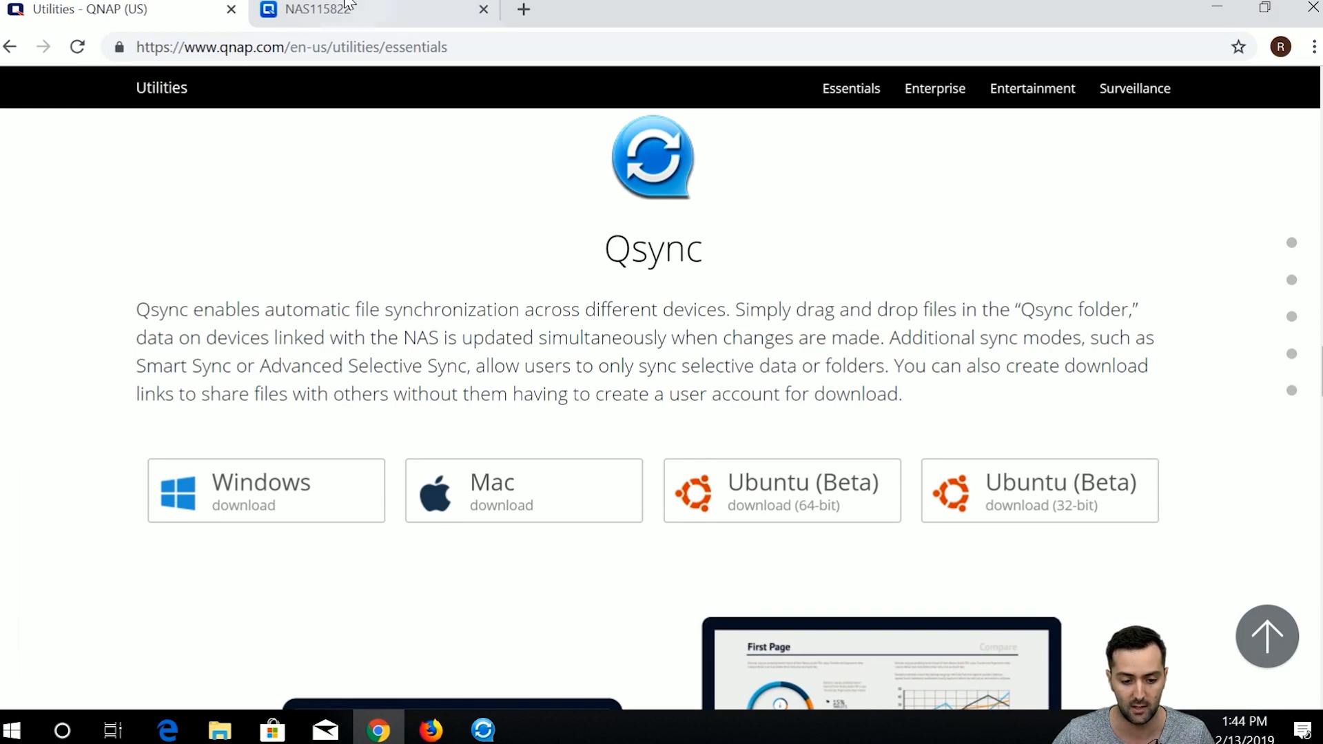
click(317, 9)
click(483, 729)
right_click(866, 289)
click(904, 374)
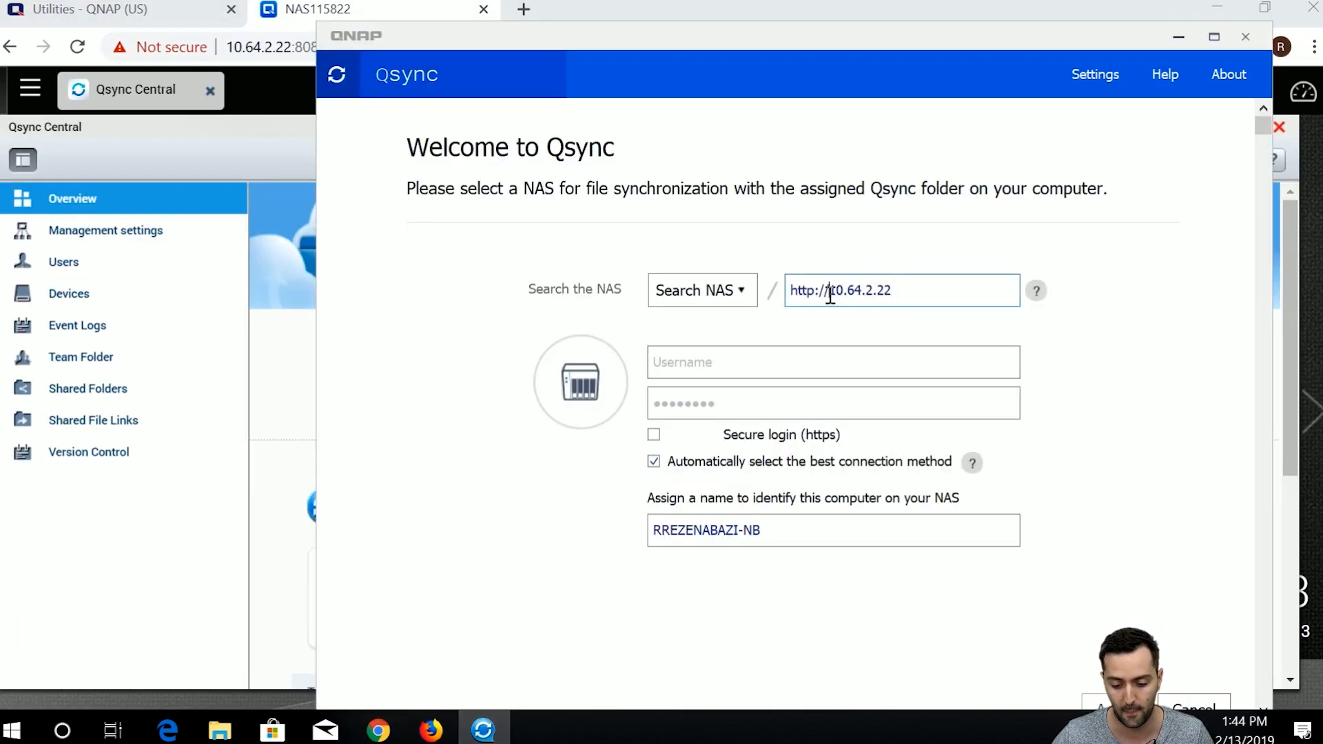
drag(829, 290, 771, 296)
key(BackSpace)
Enter the administrator username and password, then apply to log in to the NAS.
click(784, 348)
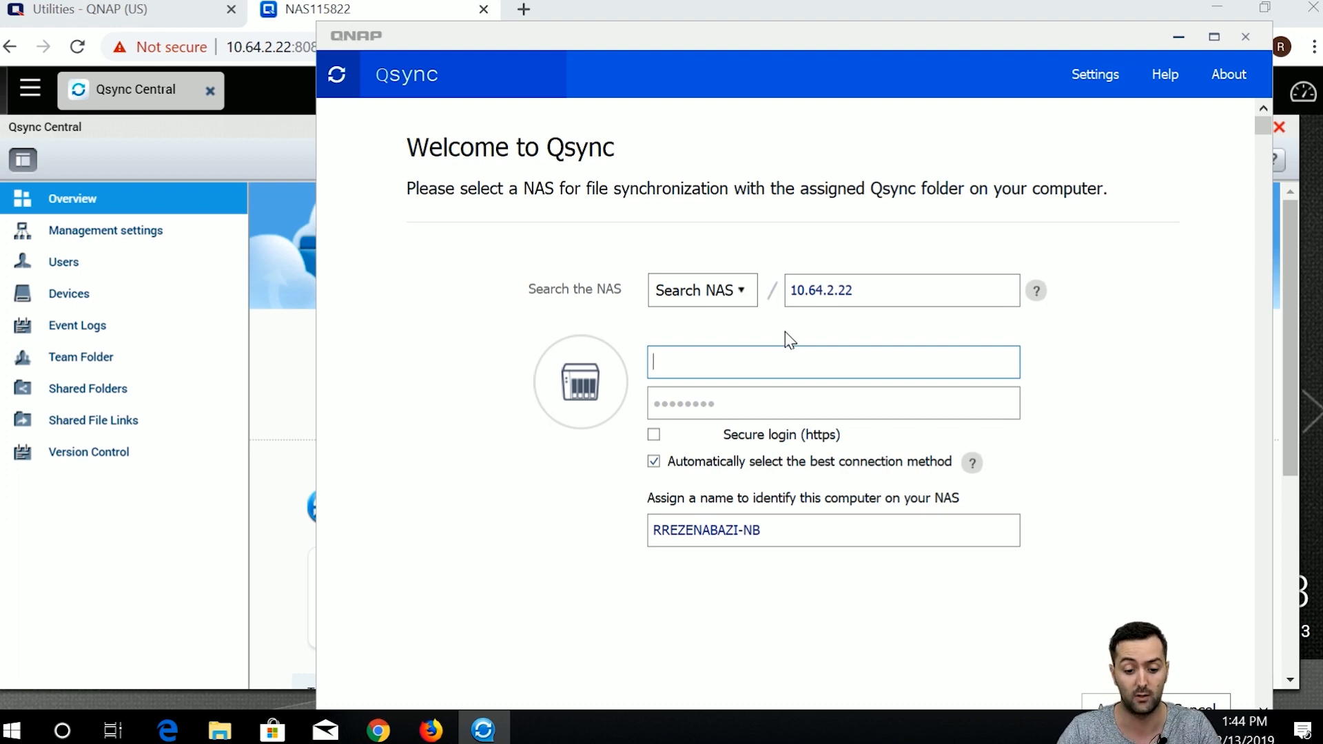
text(admin)
key(Tab)
key(BackSpace)
text(admin)
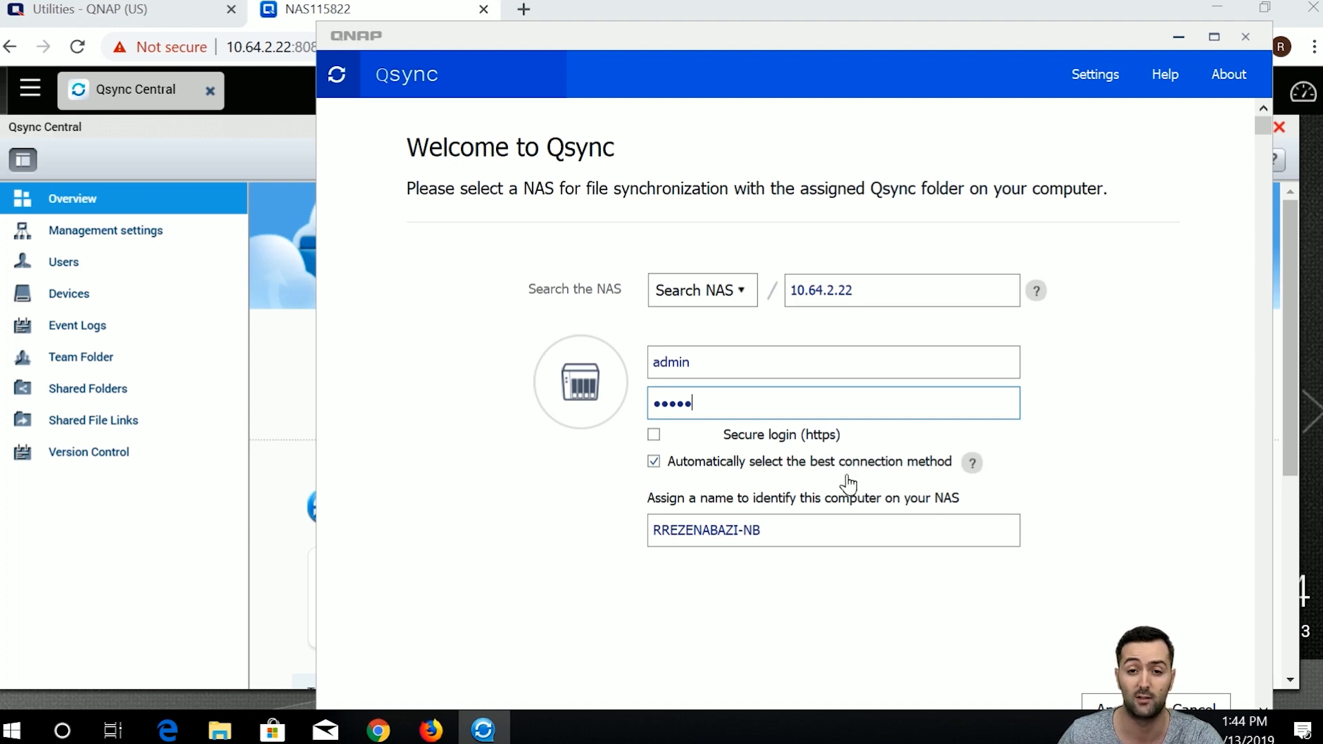
mouse_move(972, 466)
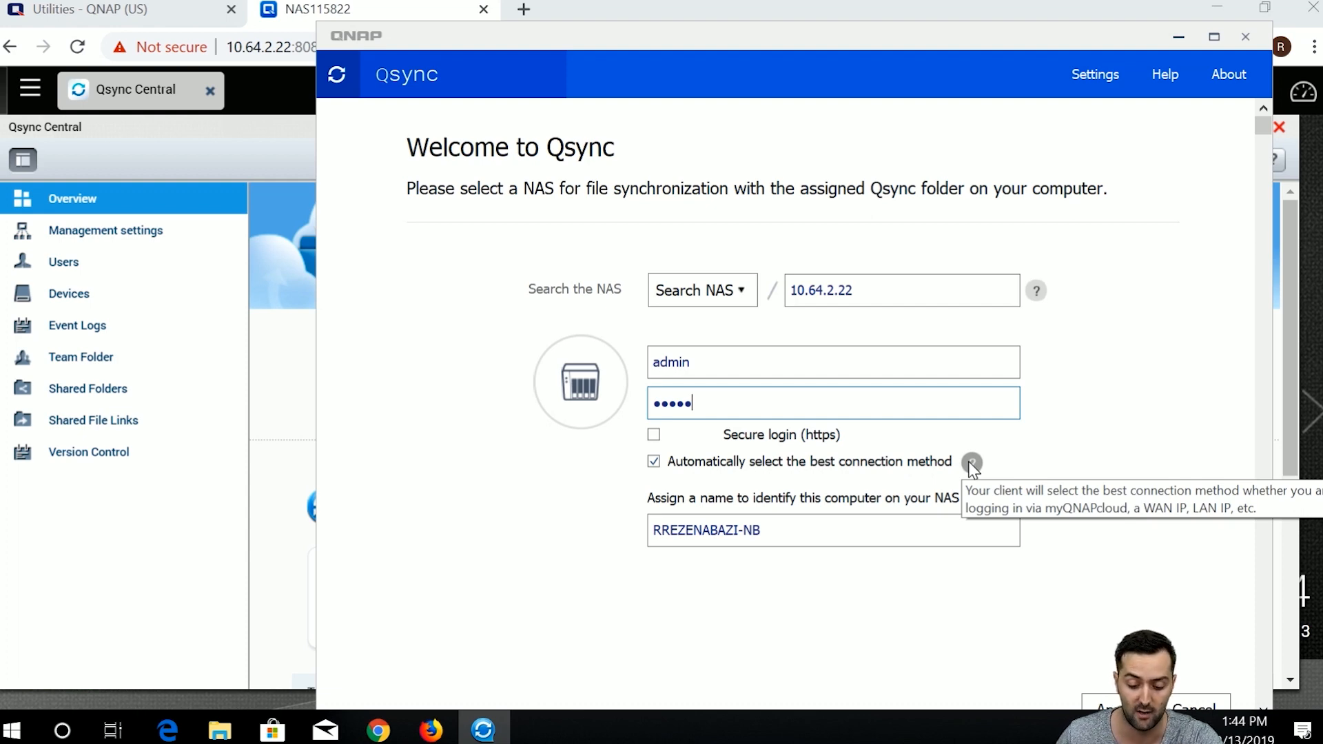
drag(790, 34, 777, 6)
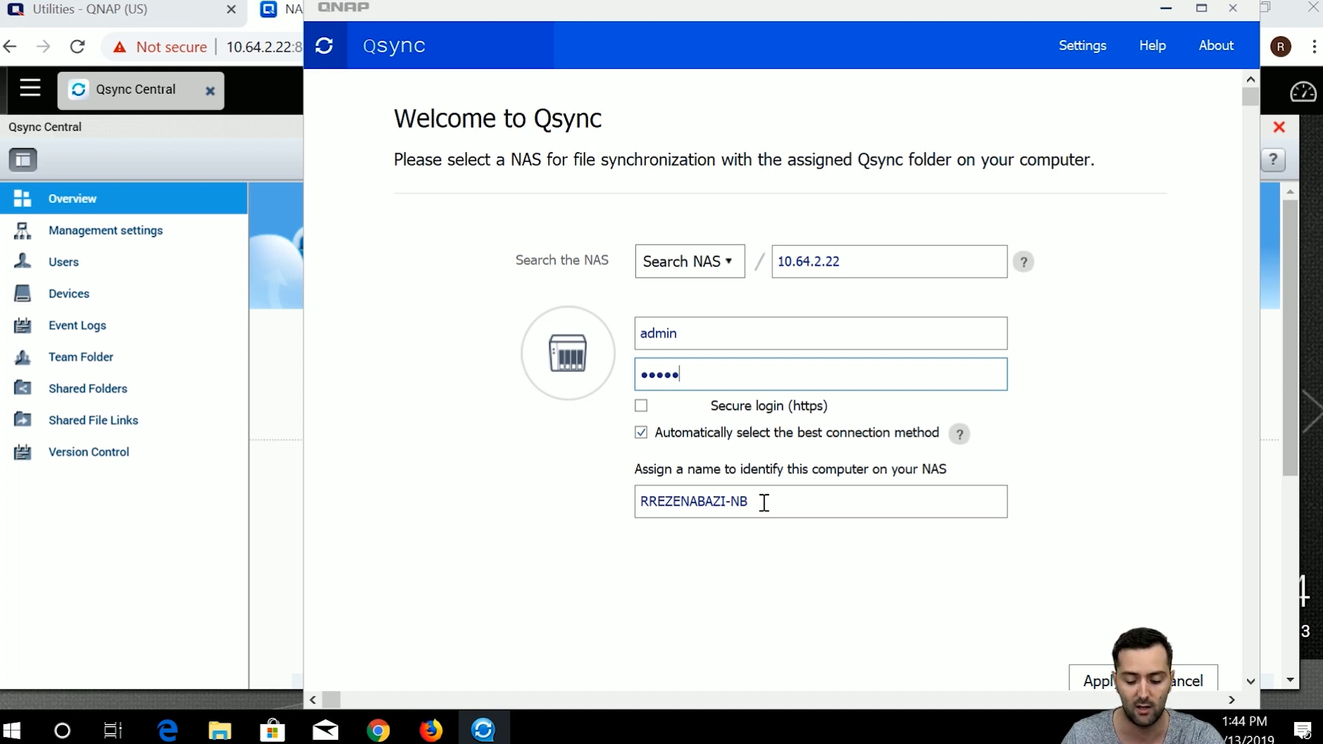
drag(915, 65, 900, 15)
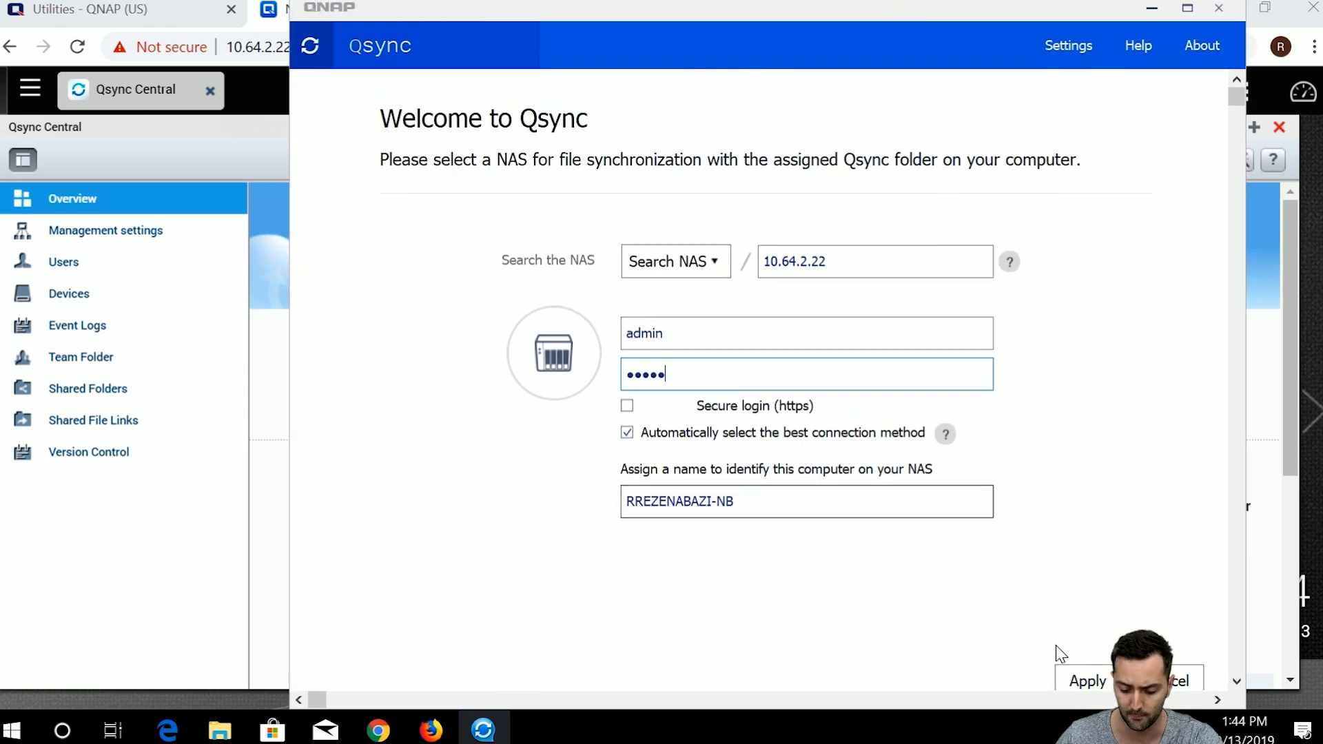
click(1083, 675)
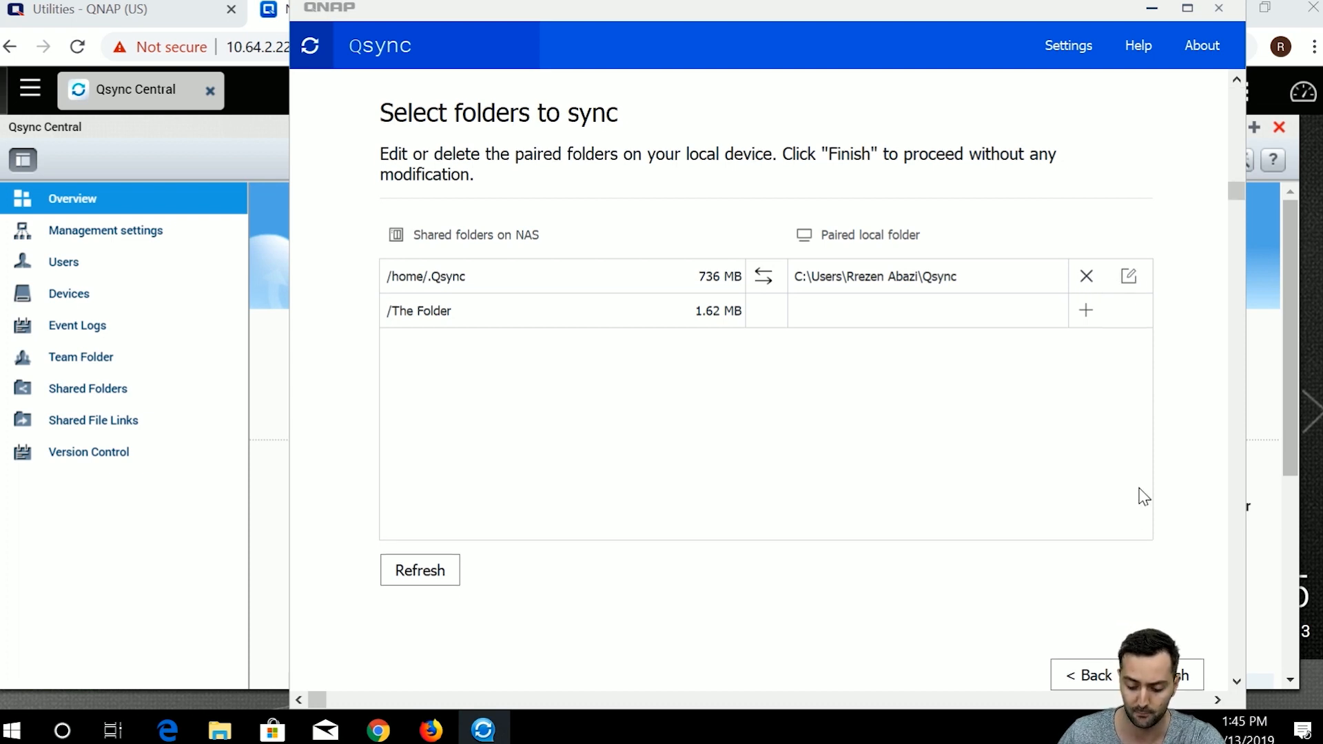
Finish folder setup, keeping /home/.Qsync paired with the local Qsync folder.
click(1187, 681)
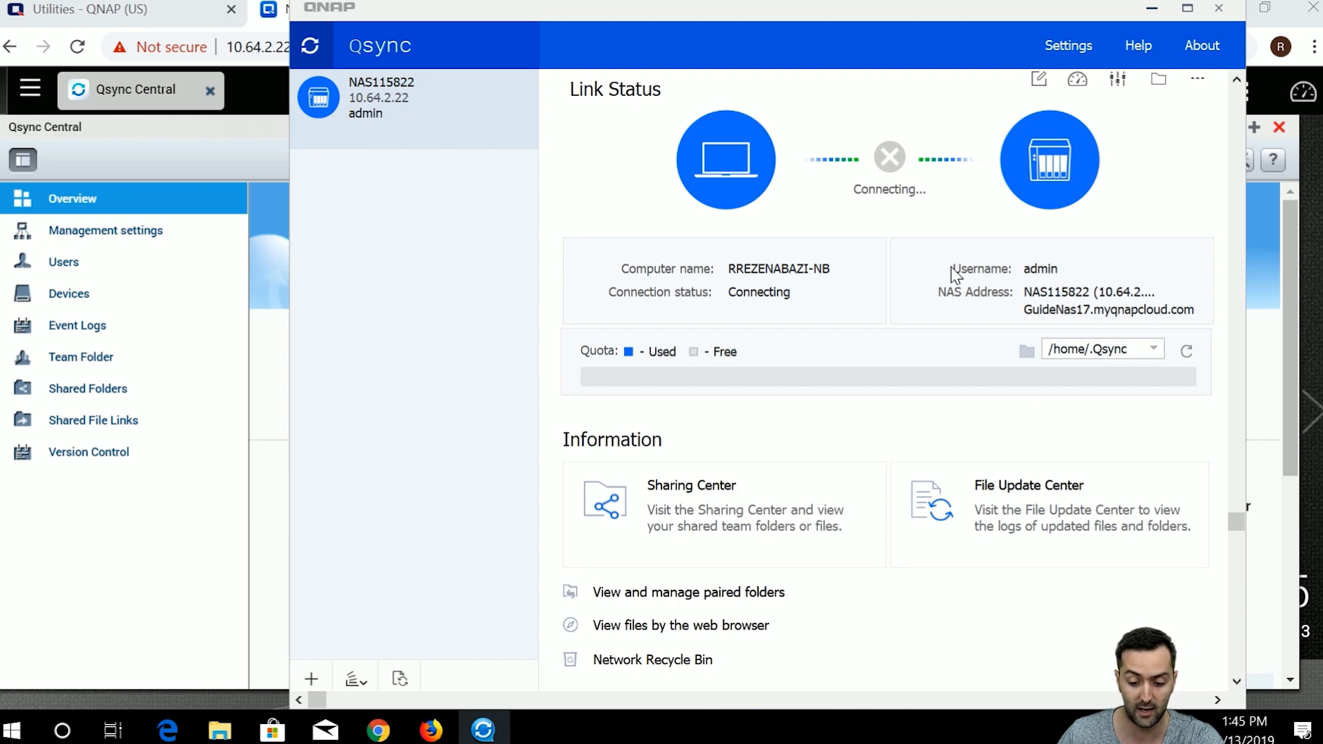
After the NAS shows Connected (LAN) with files up to date, switch back to Qsync Central in Chrome.
drag(863, 10, 847, 12)
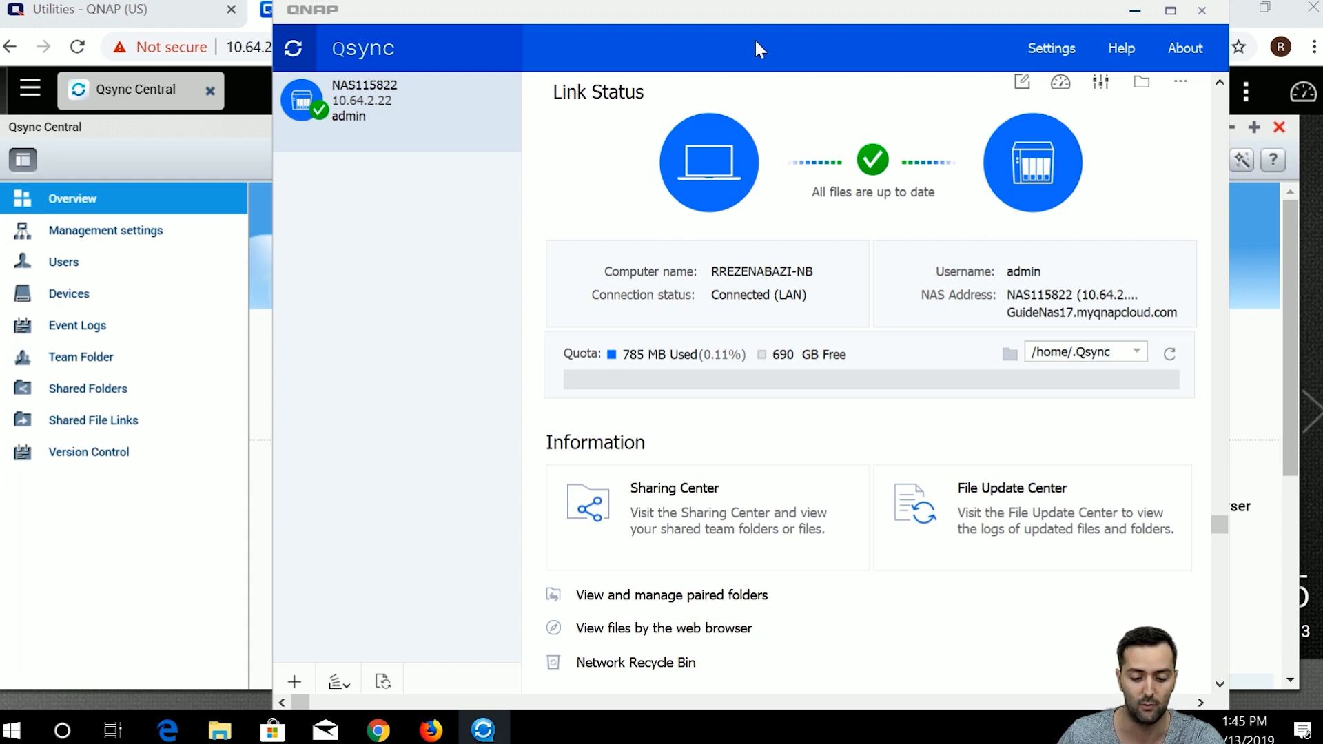
click(260, 122)
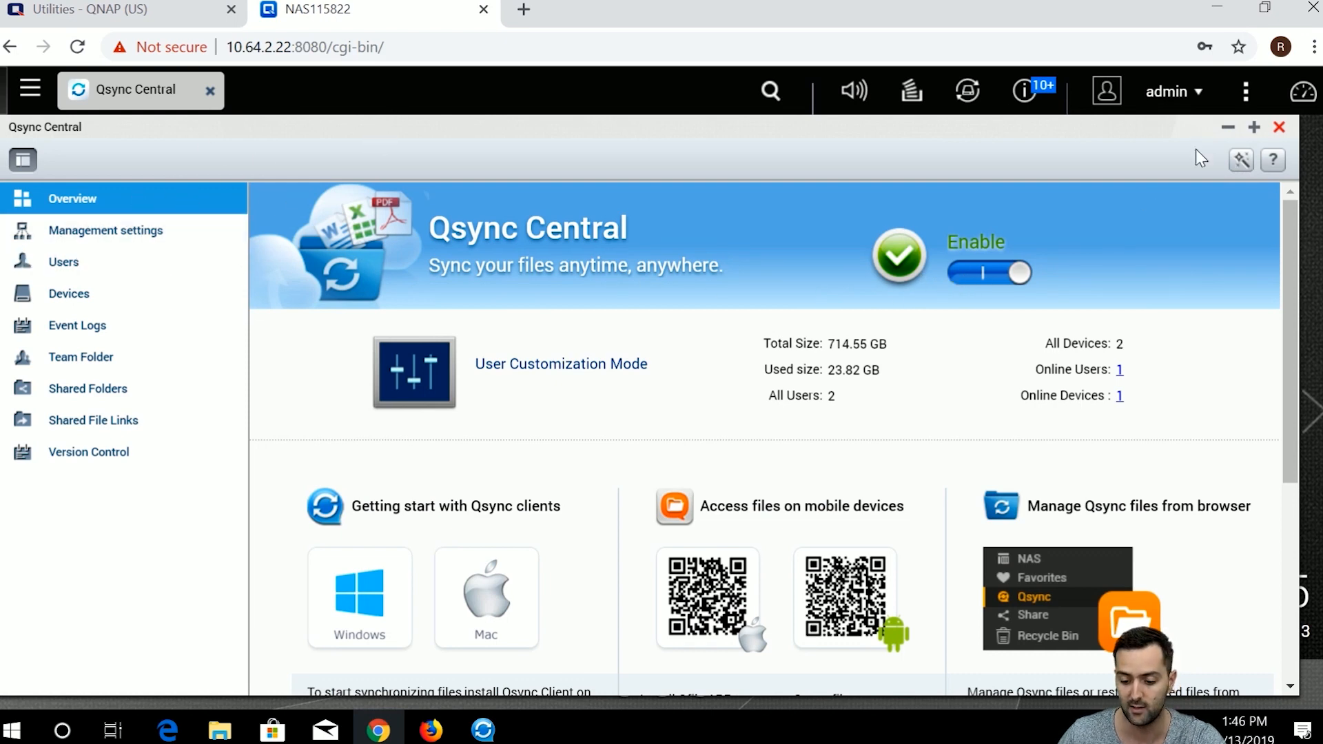
click(491, 730)
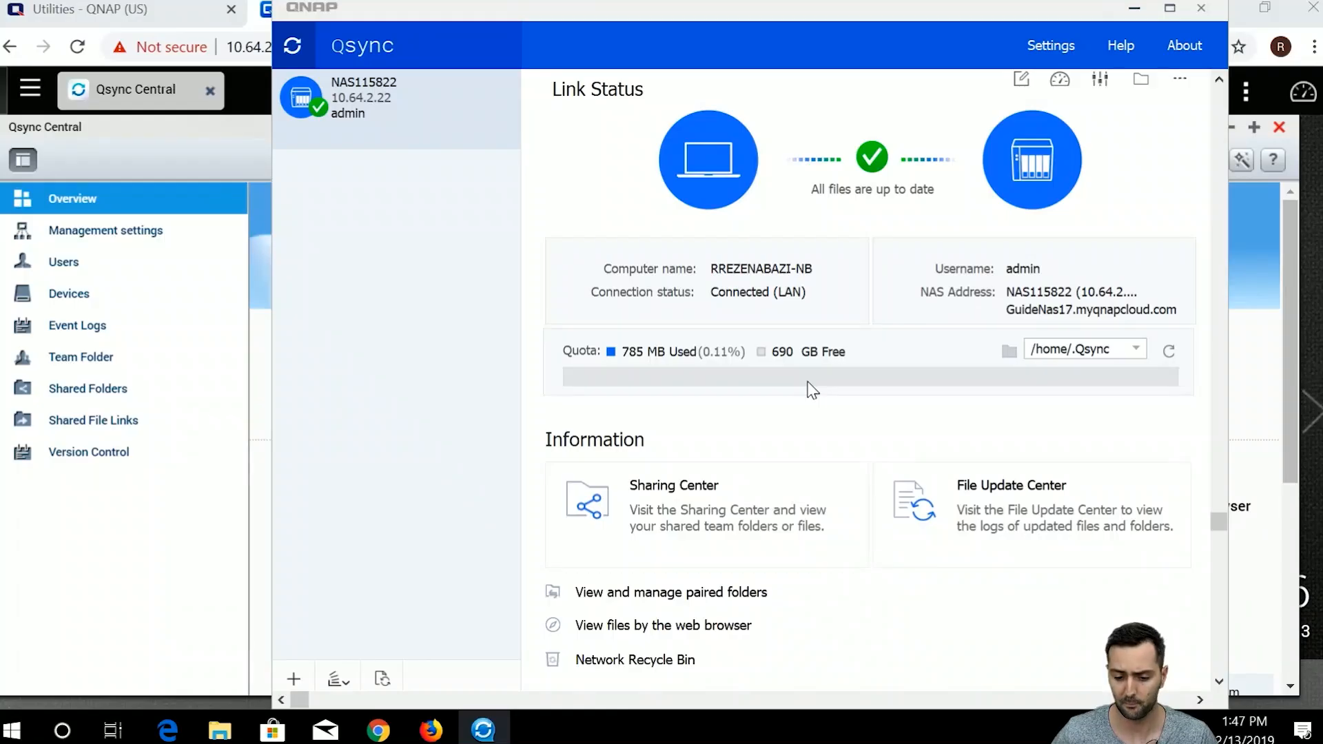
click(1135, 10)
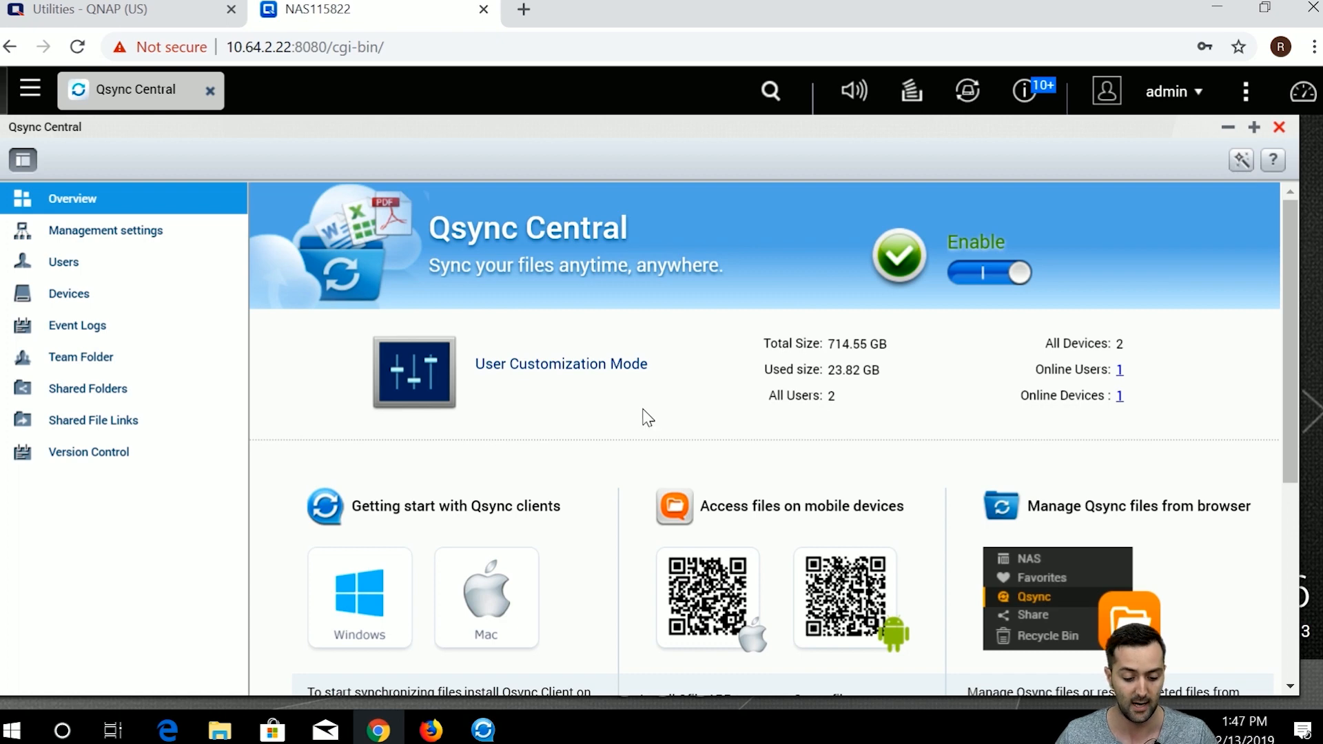
scroll(643, 416, down, 3)
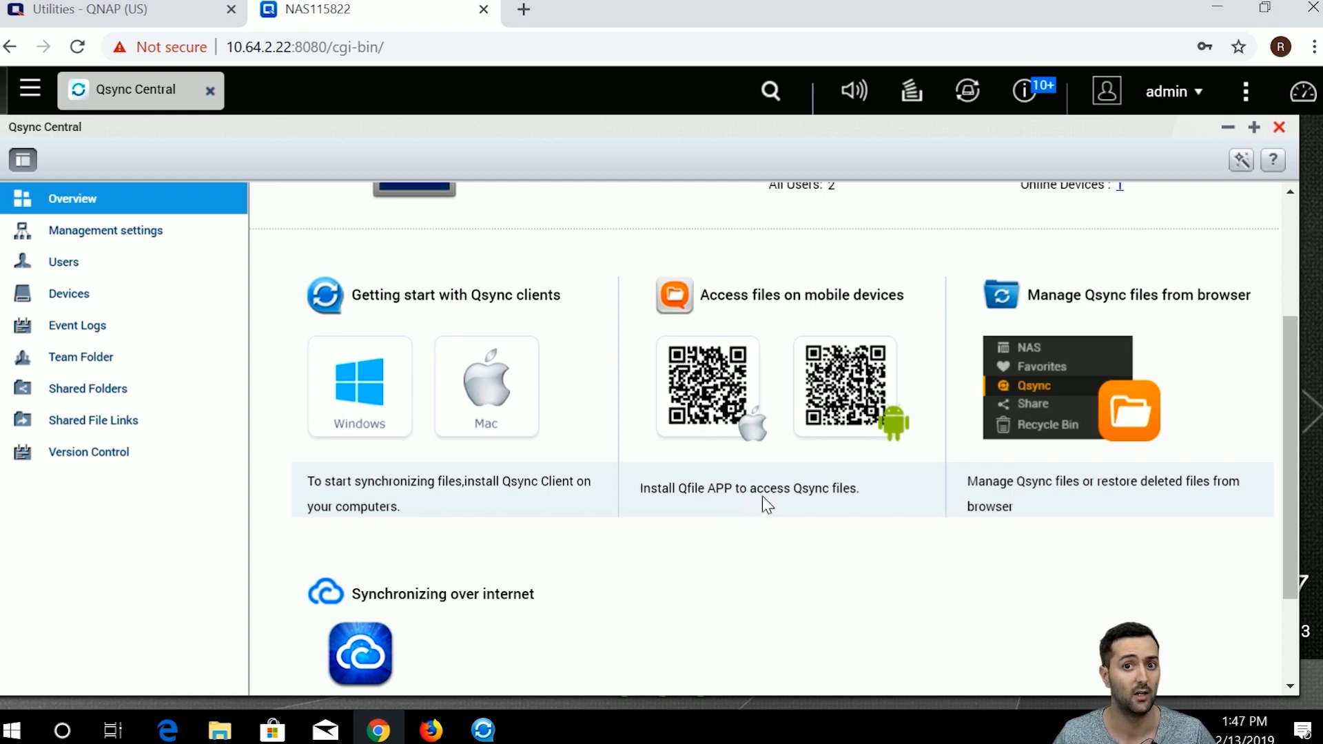
Scroll through the Qsync Central Overview, then open Management settings from the left sidebar.
scroll(767, 493, up, 2)
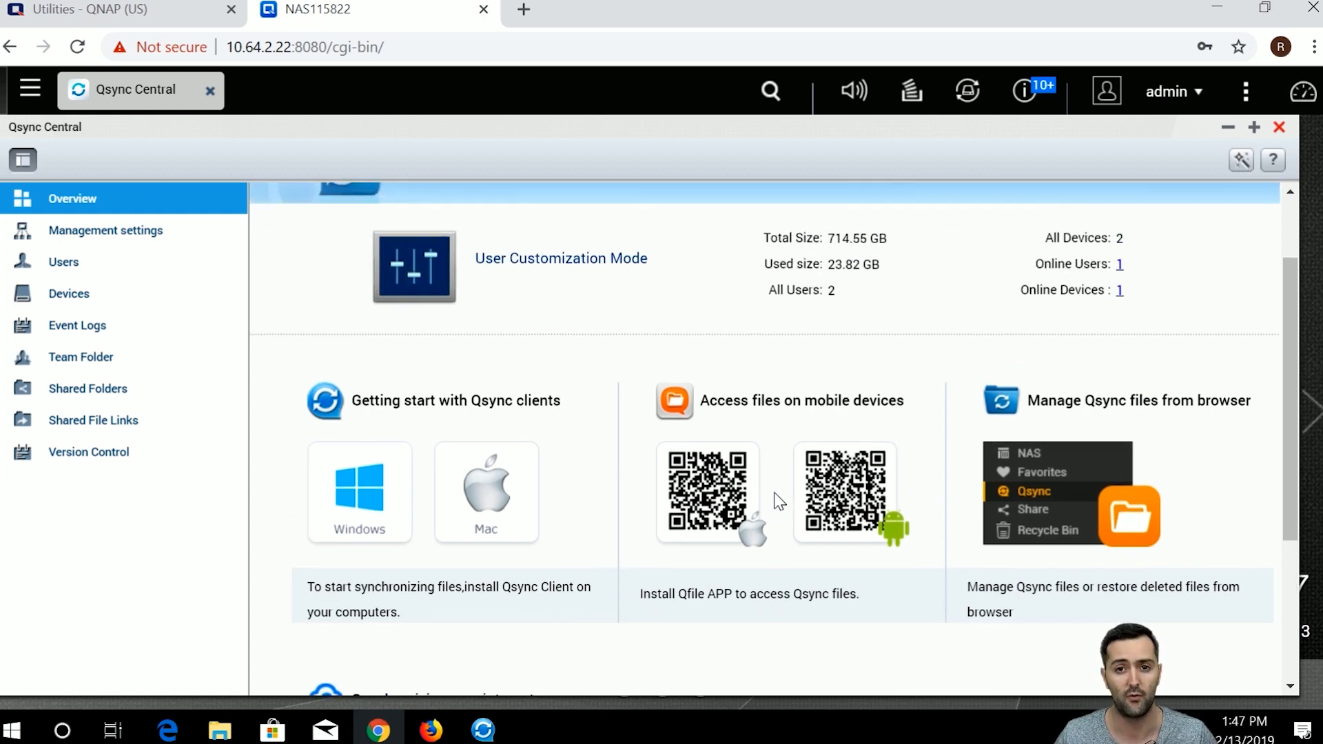
scroll(778, 510, down, 2)
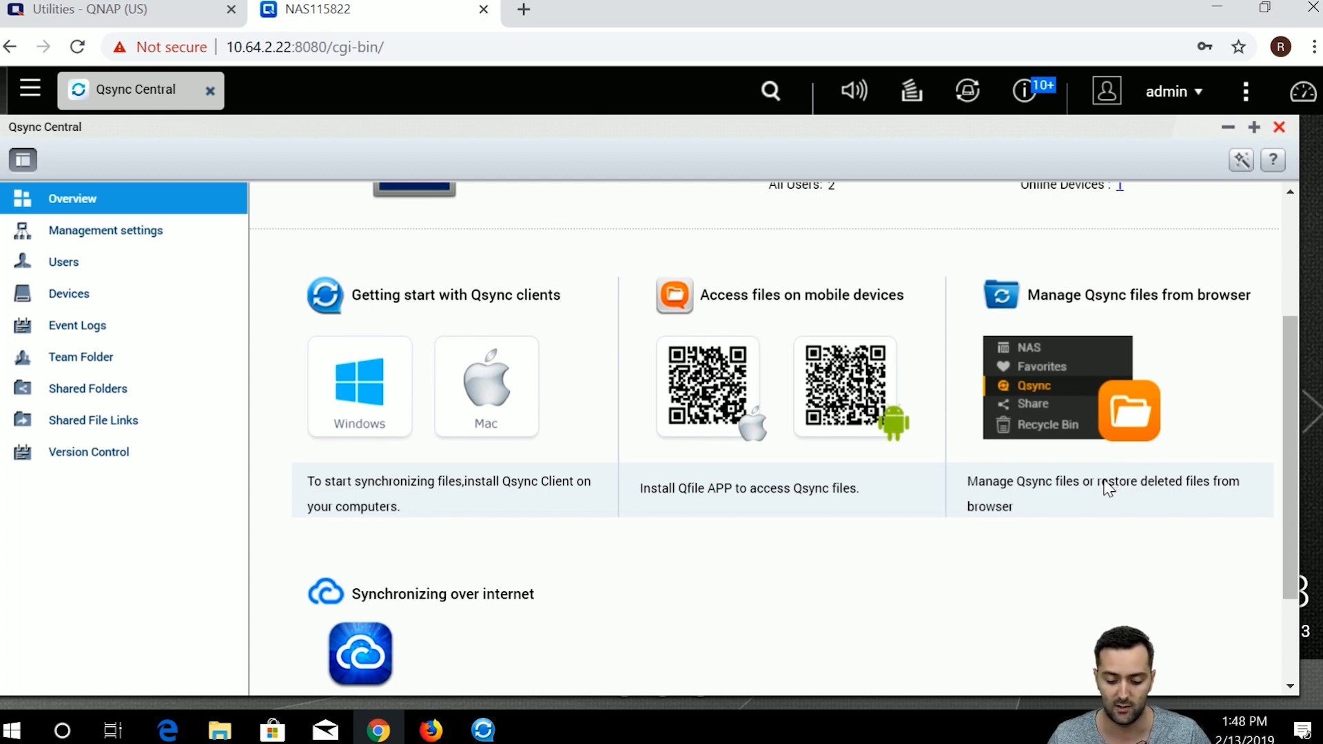
scroll(1098, 502, up, 2)
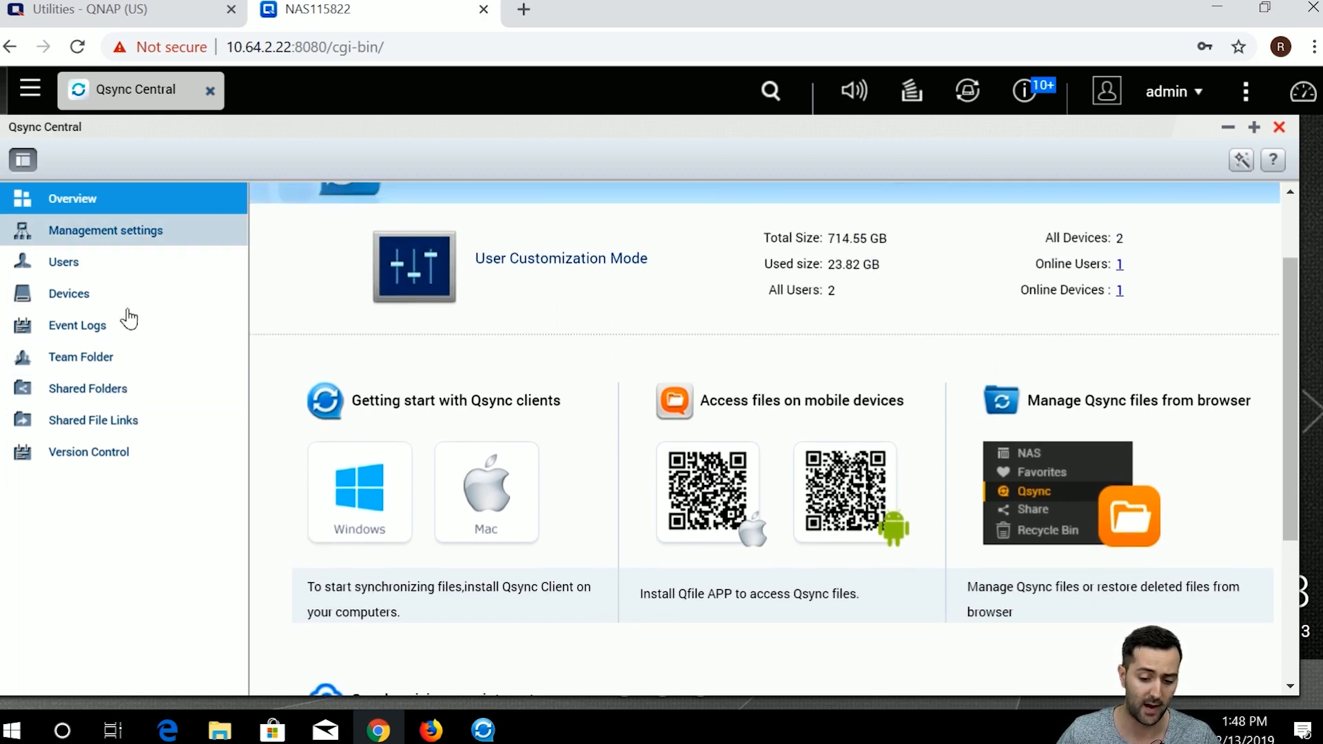
scroll(809, 433, up, 2)
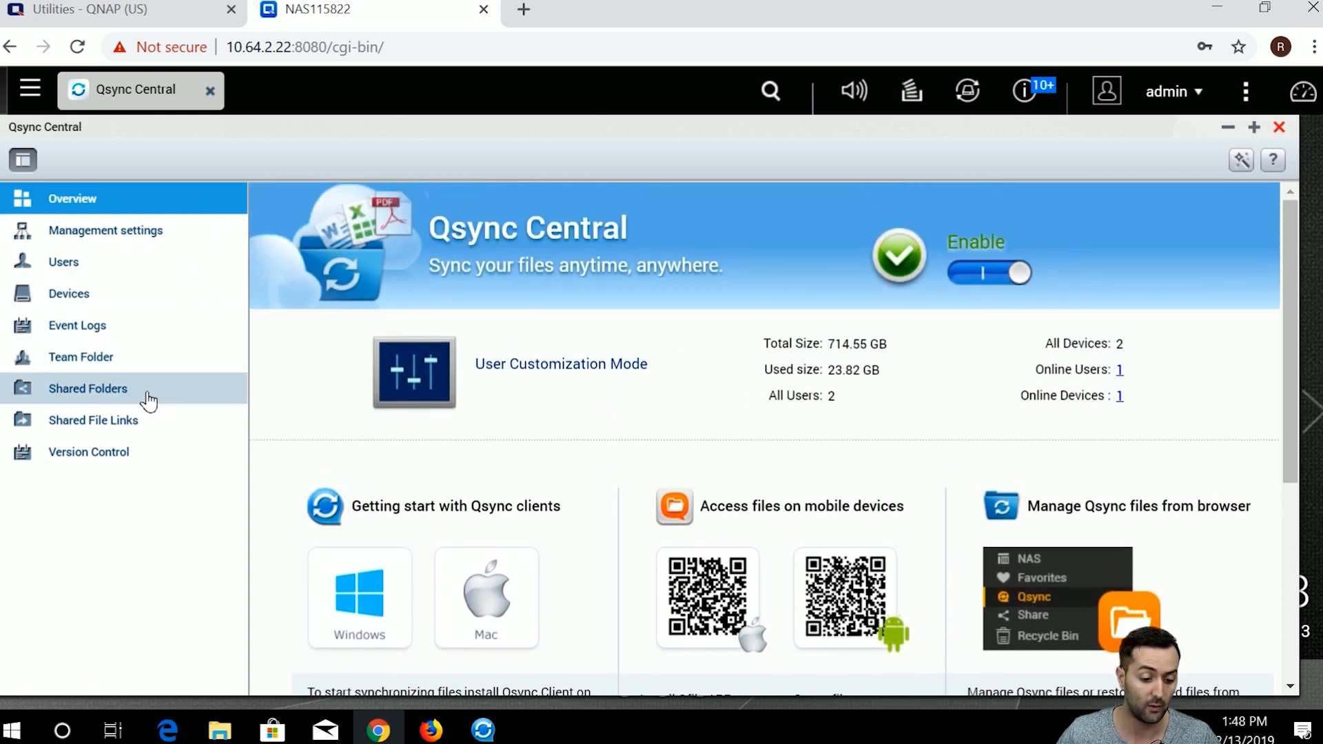
click(144, 238)
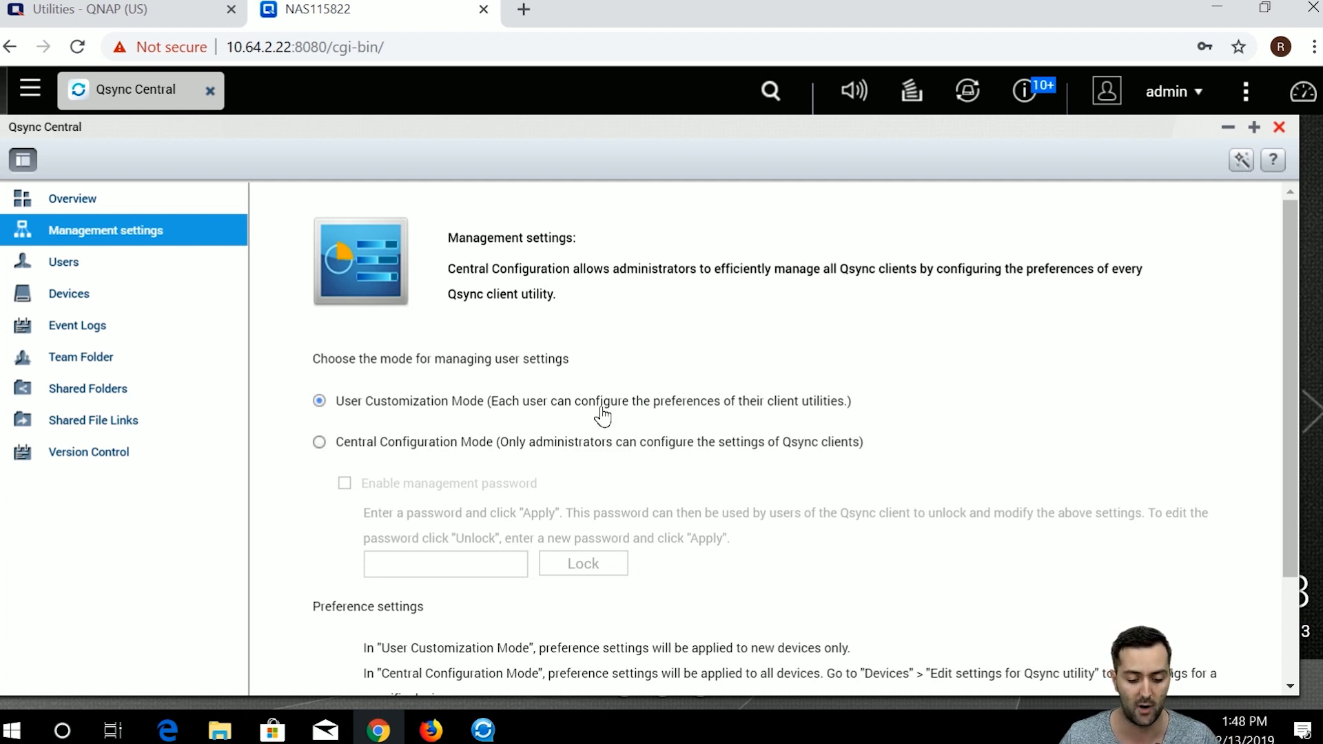
Open the default Qsync client preference settings and toggle 'Do not remove any file on the NAS'.
scroll(414, 422, down, 1)
scroll(462, 470, down, 1)
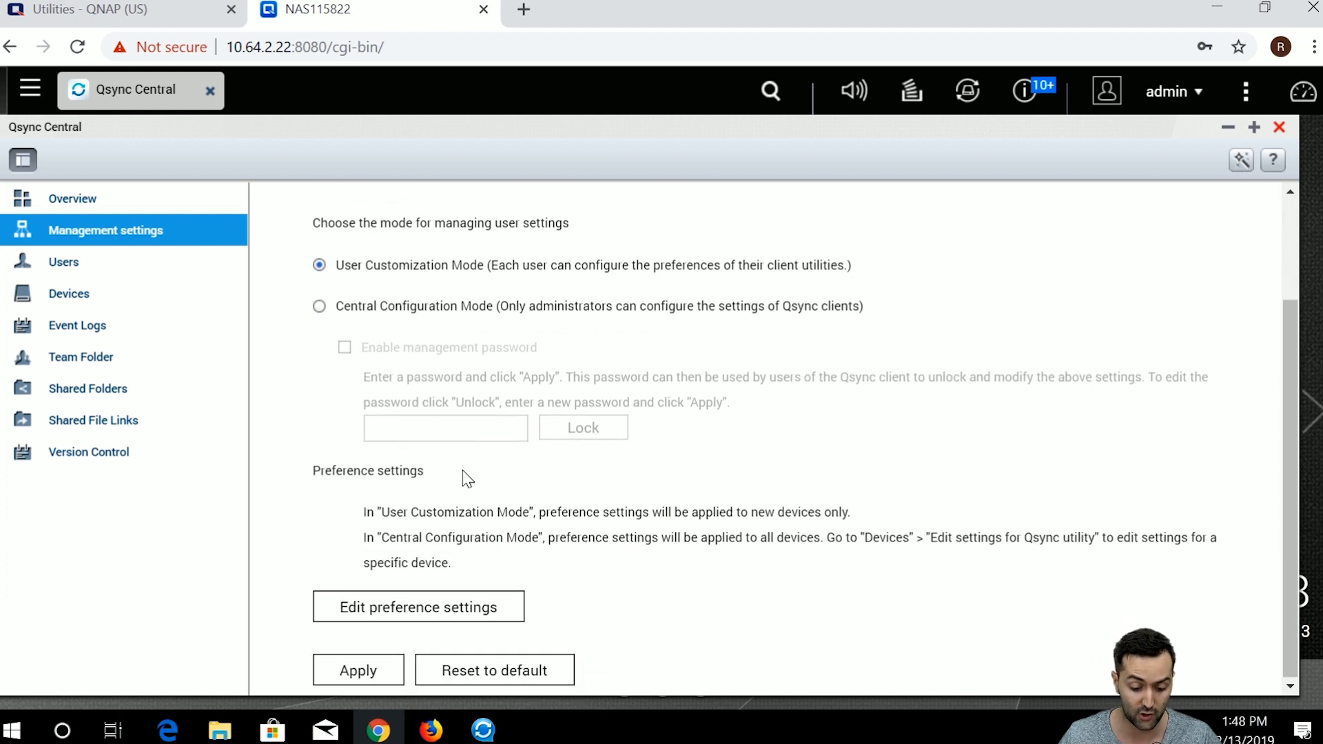
click(507, 615)
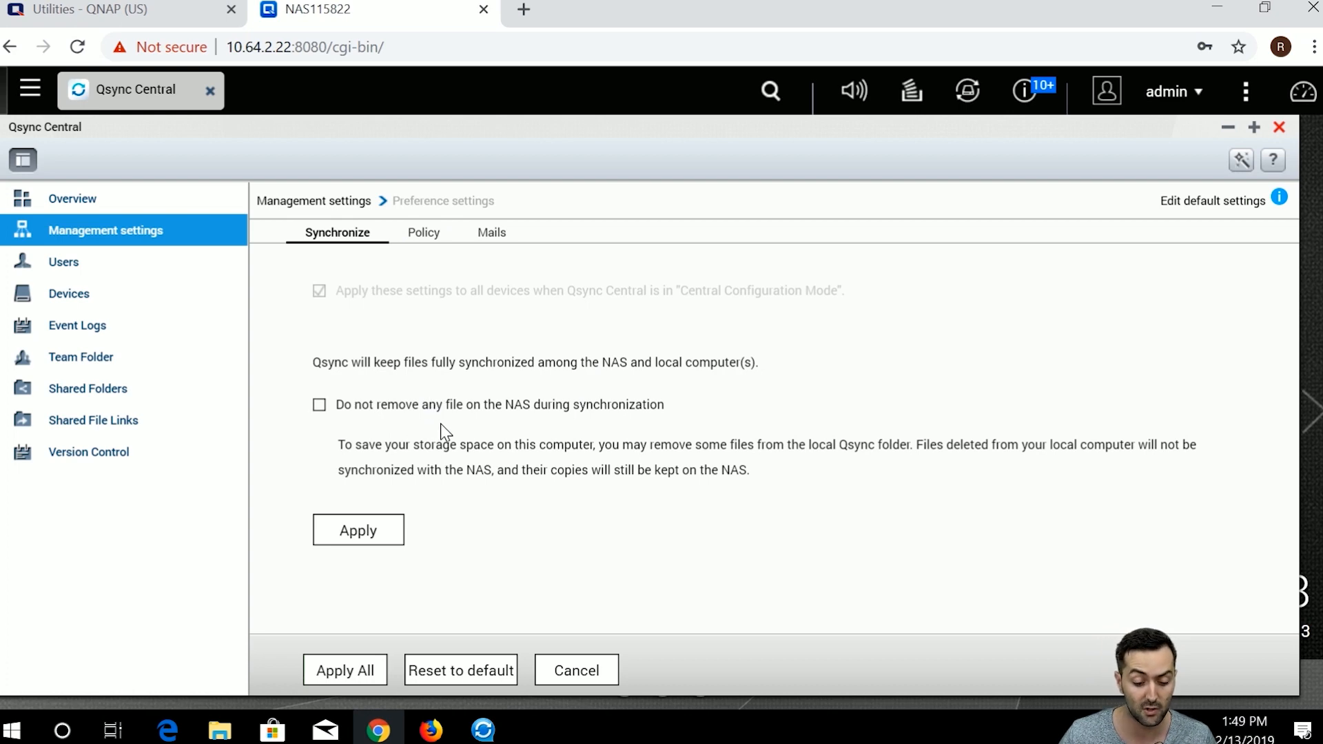
click(319, 405)
Leave 'Do not remove any file on the NAS' unchecked and review the conflict and filter policies.
click(318, 405)
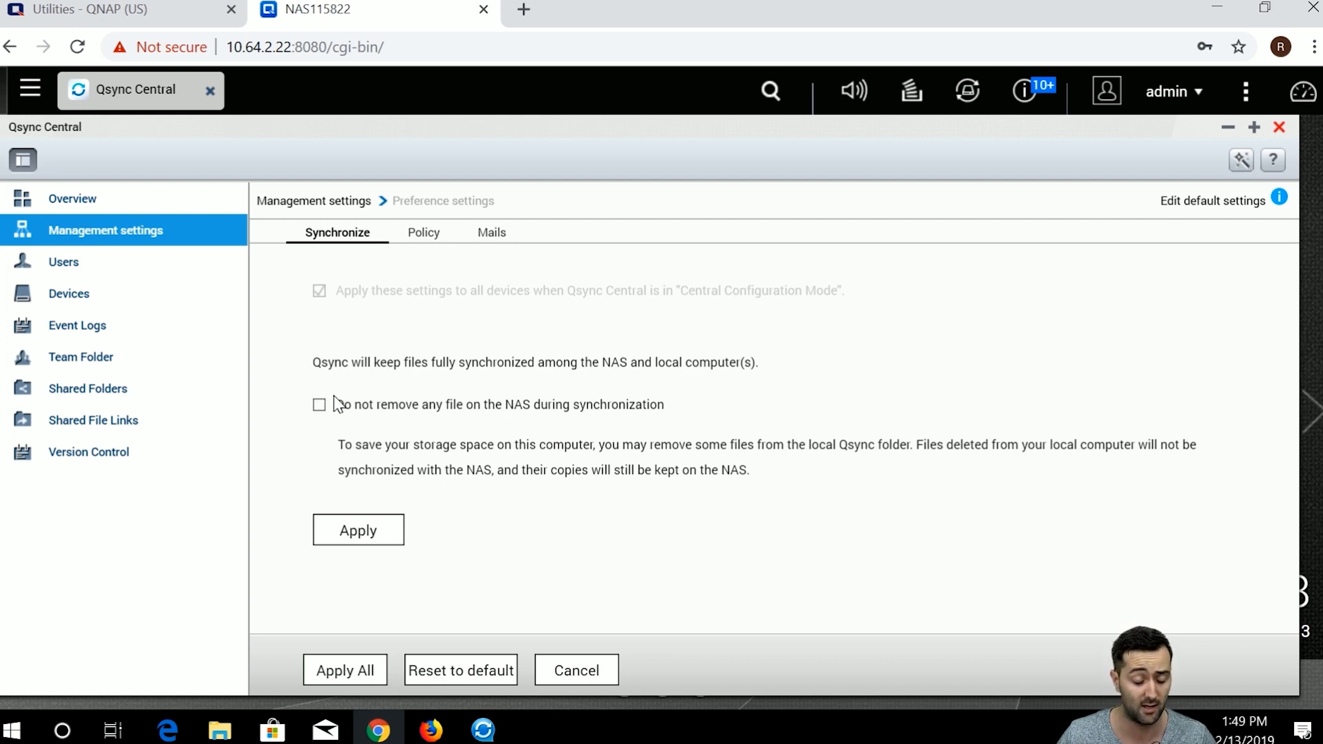
click(436, 243)
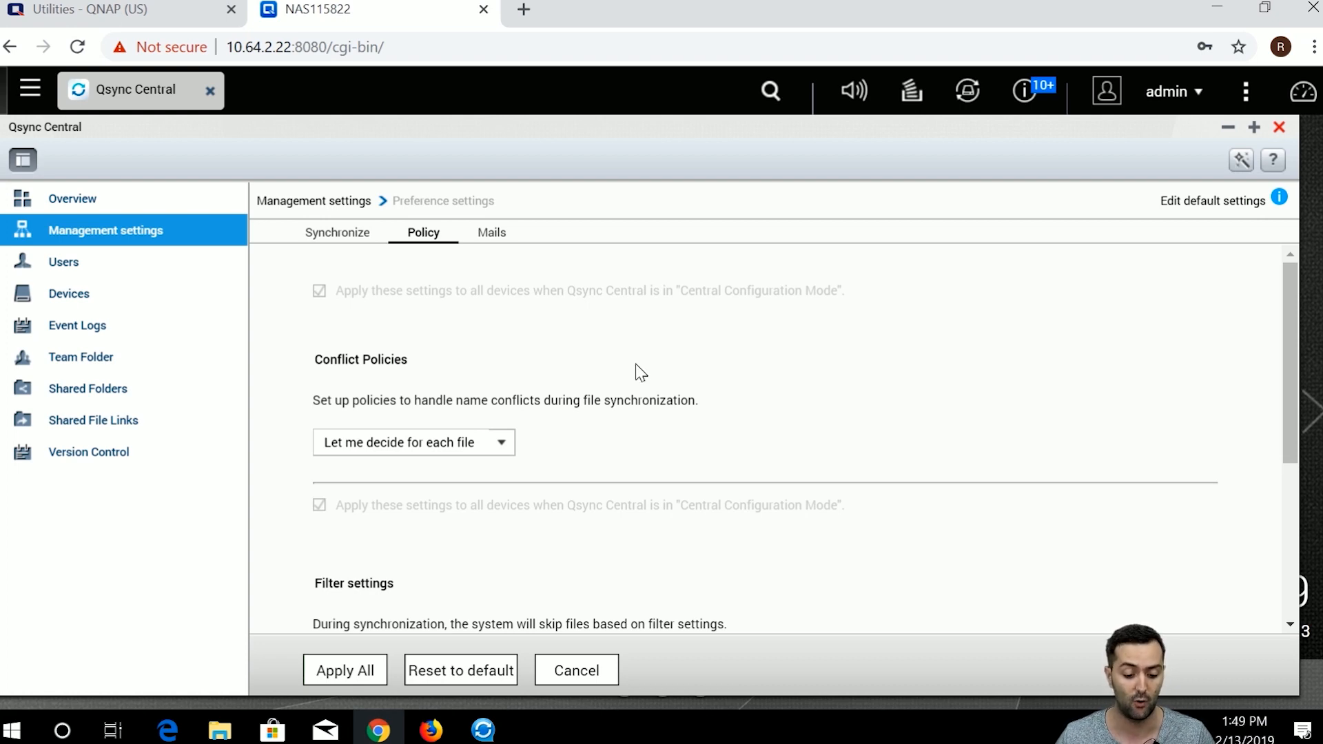
scroll(570, 407, down, 1)
scroll(551, 405, up, 1)
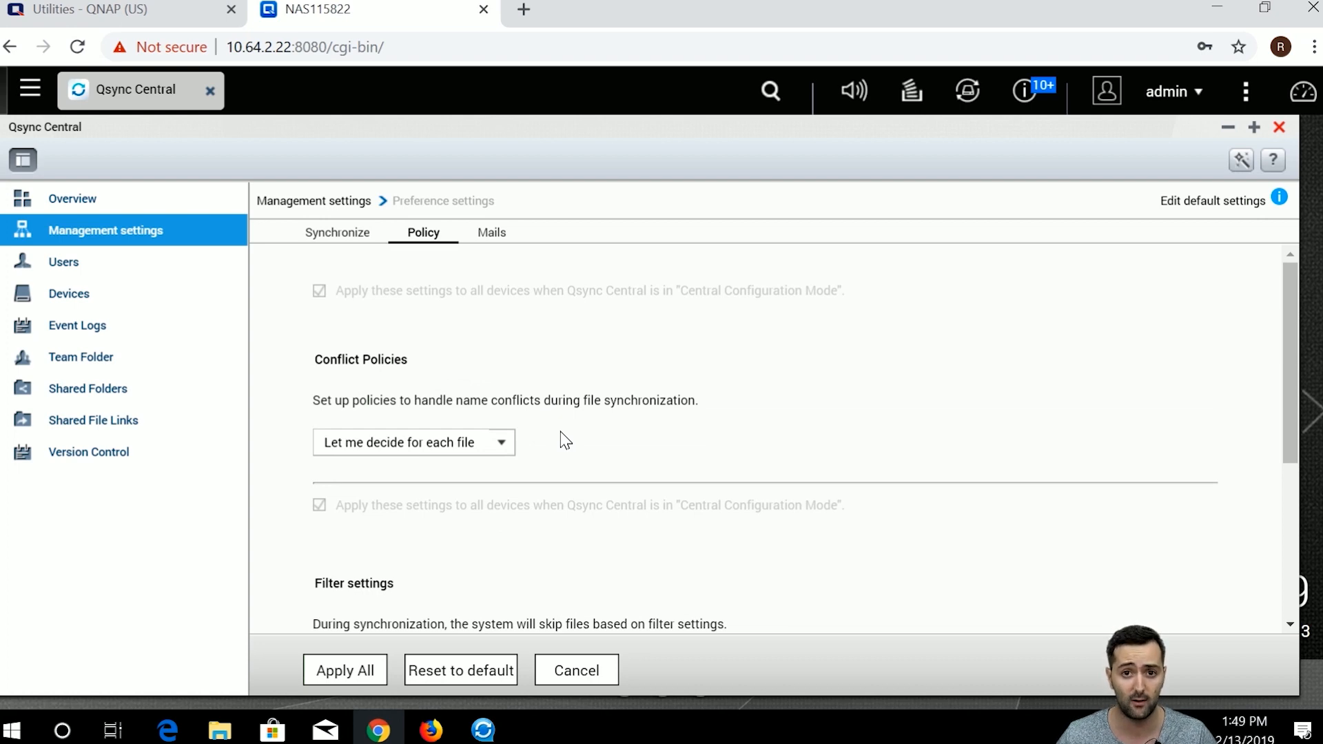
click(501, 445)
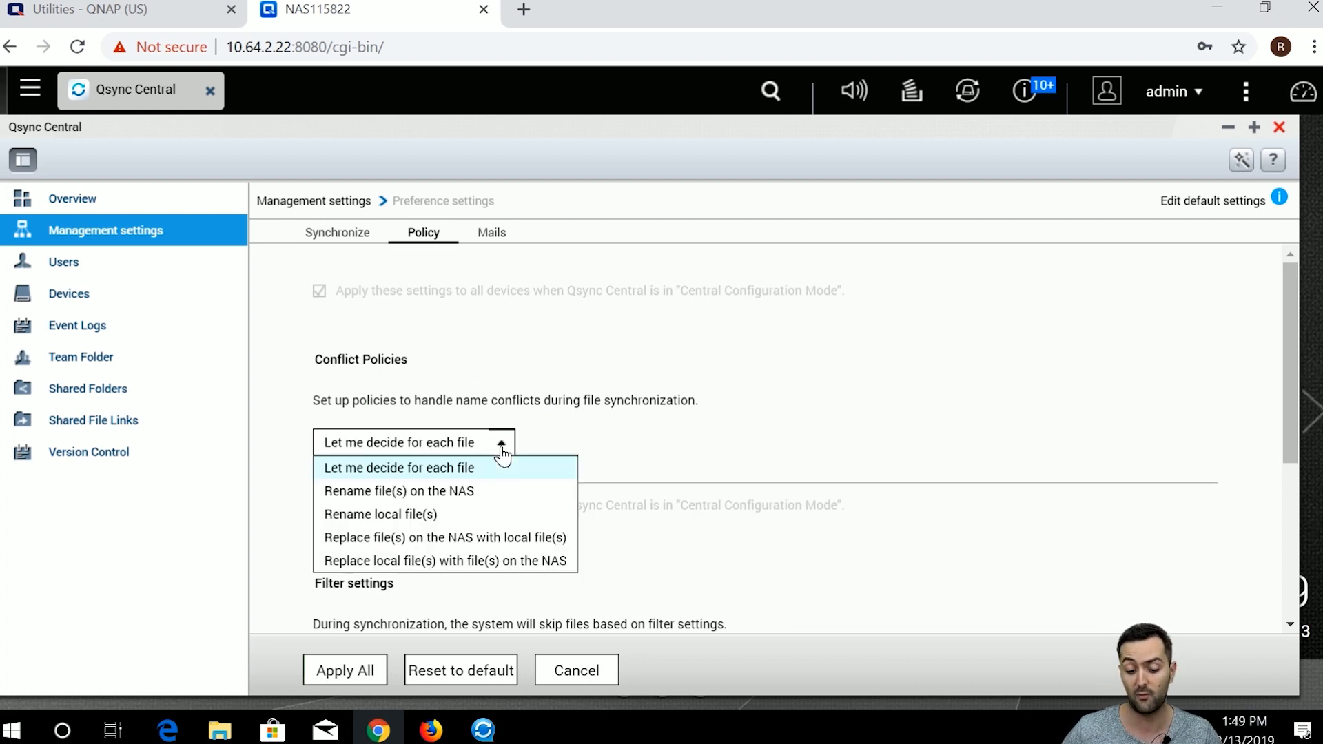
click(505, 496)
click(500, 443)
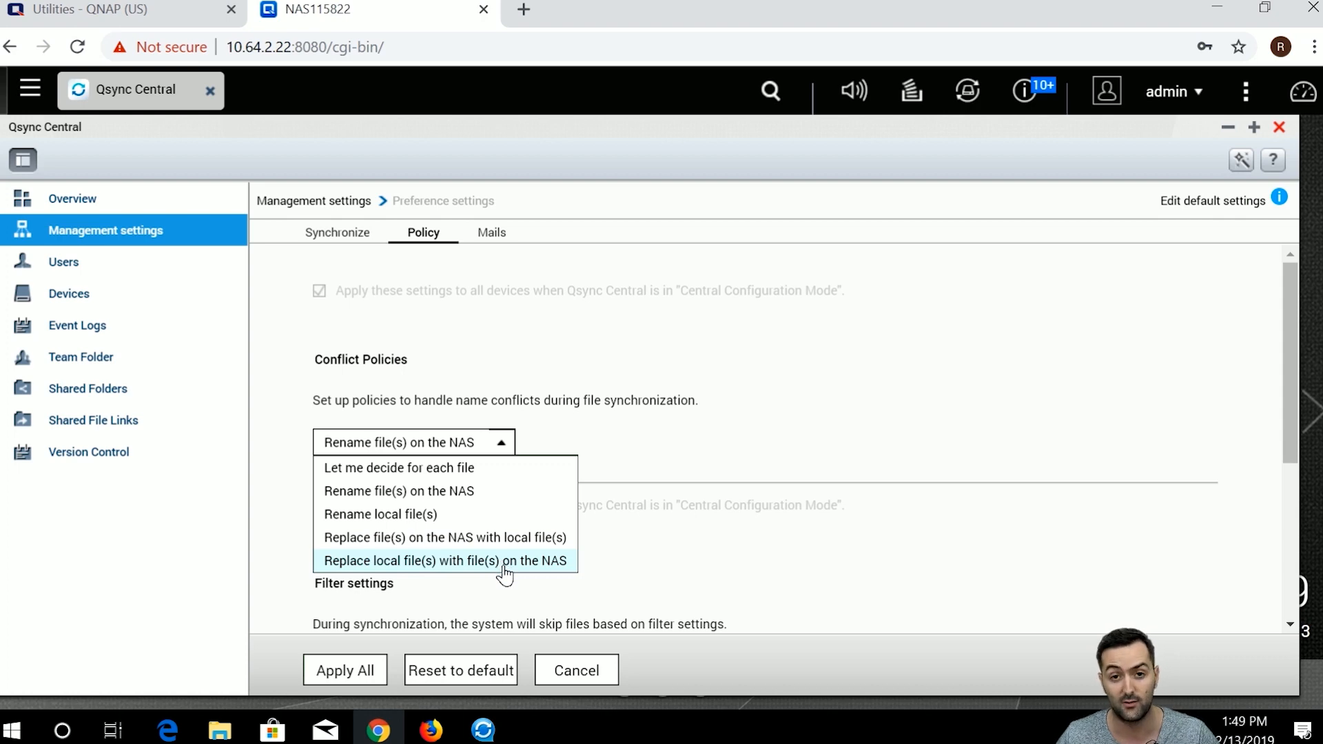
click(502, 468)
scroll(560, 469, down, 3)
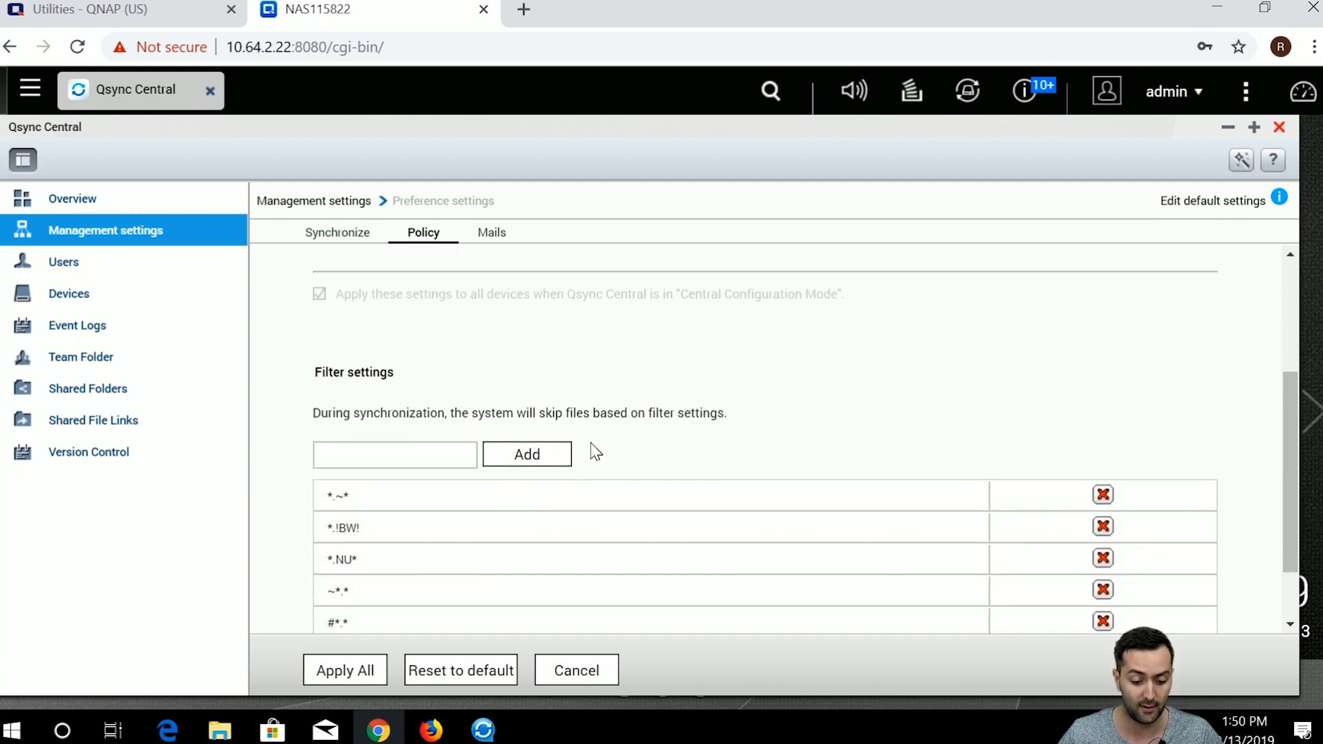
scroll(562, 444, down, 1)
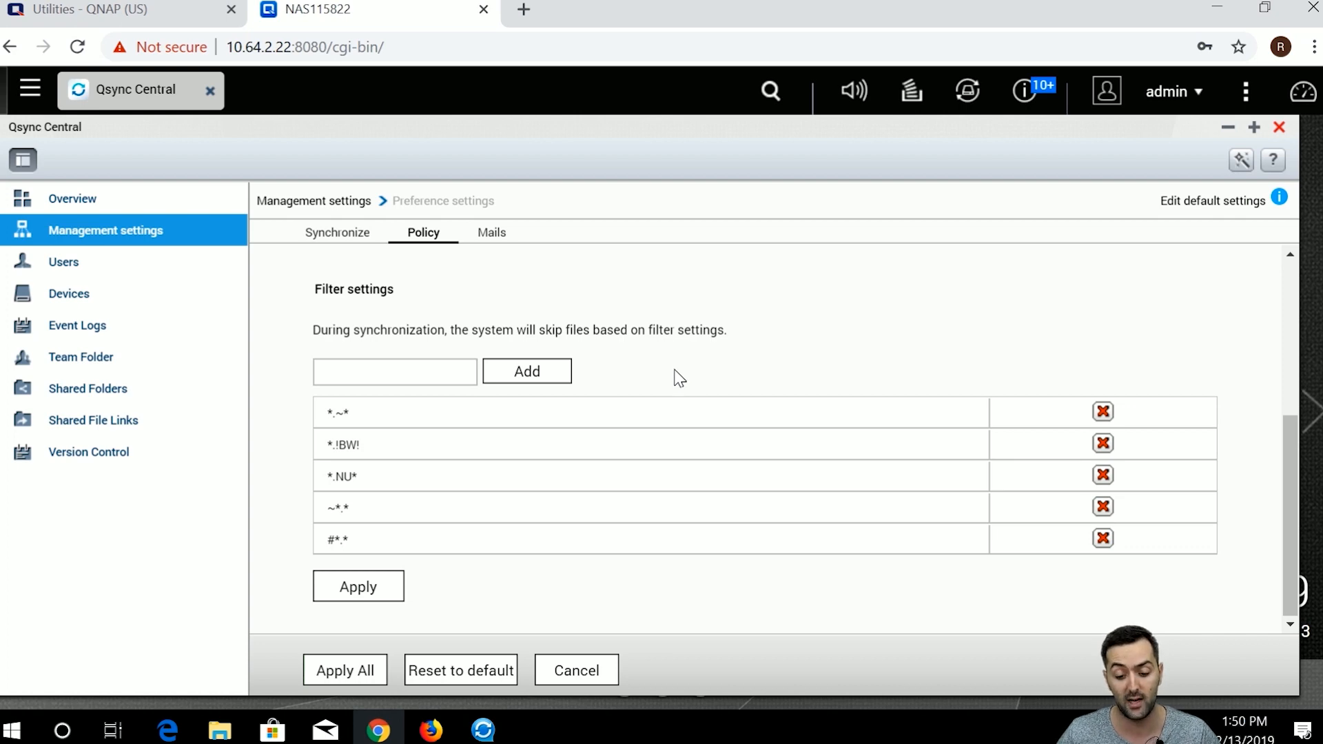
scroll(552, 448, down, 3)
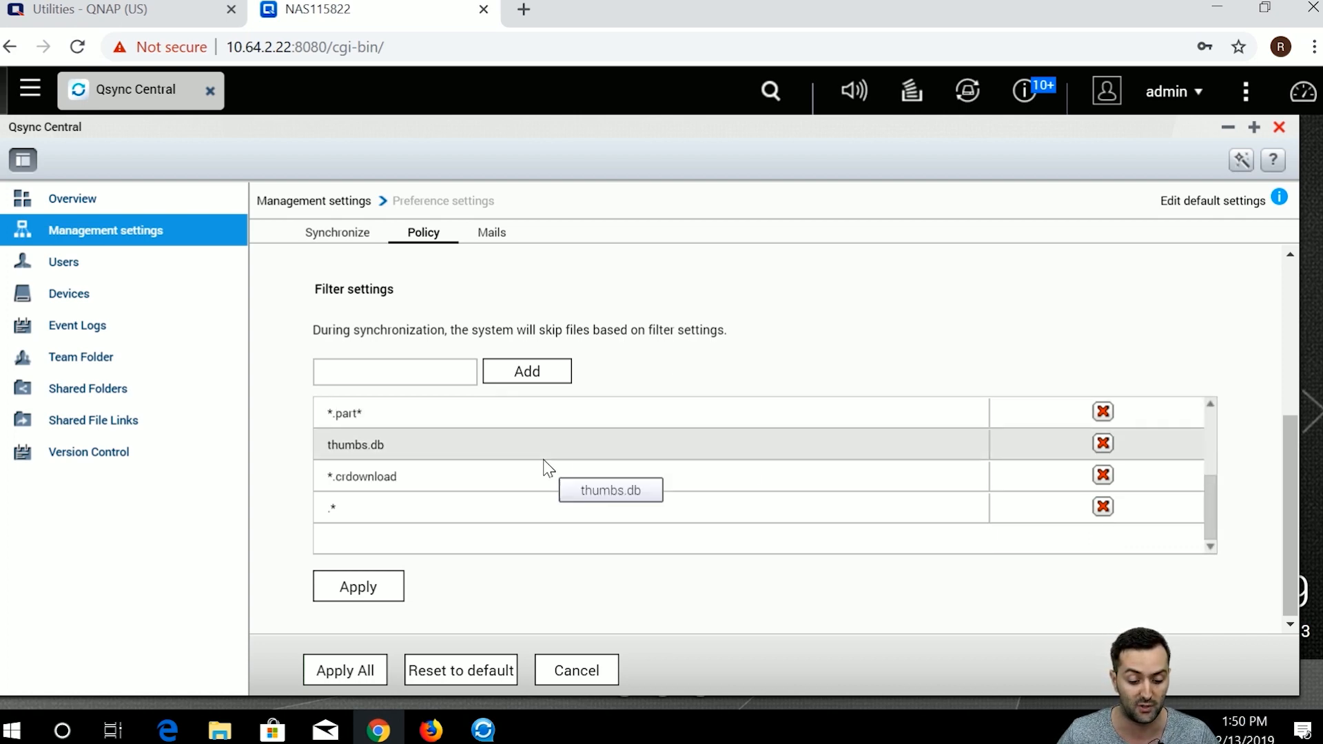
scroll(536, 485, down, 1)
scroll(536, 507, up, 3)
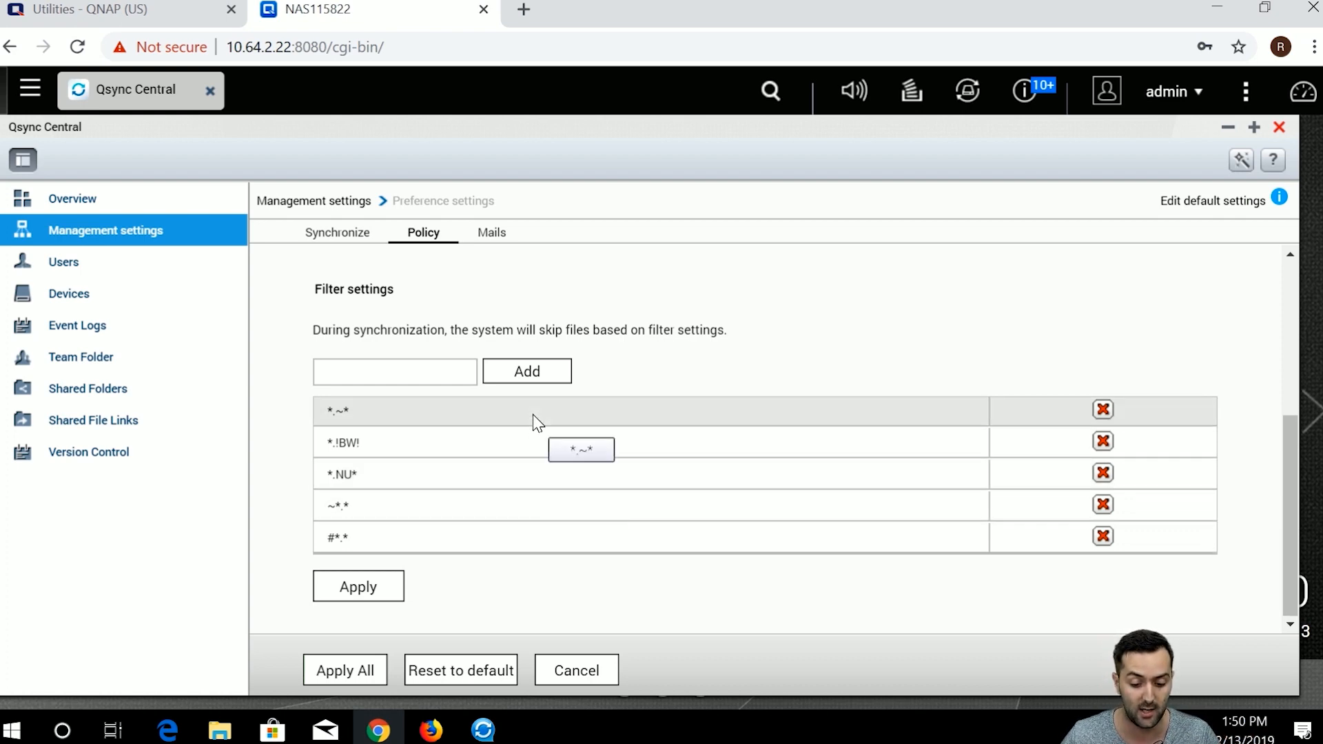
Apply and confirm the default filter policy for newly connected devices, then view the Mails settings.
click(399, 591)
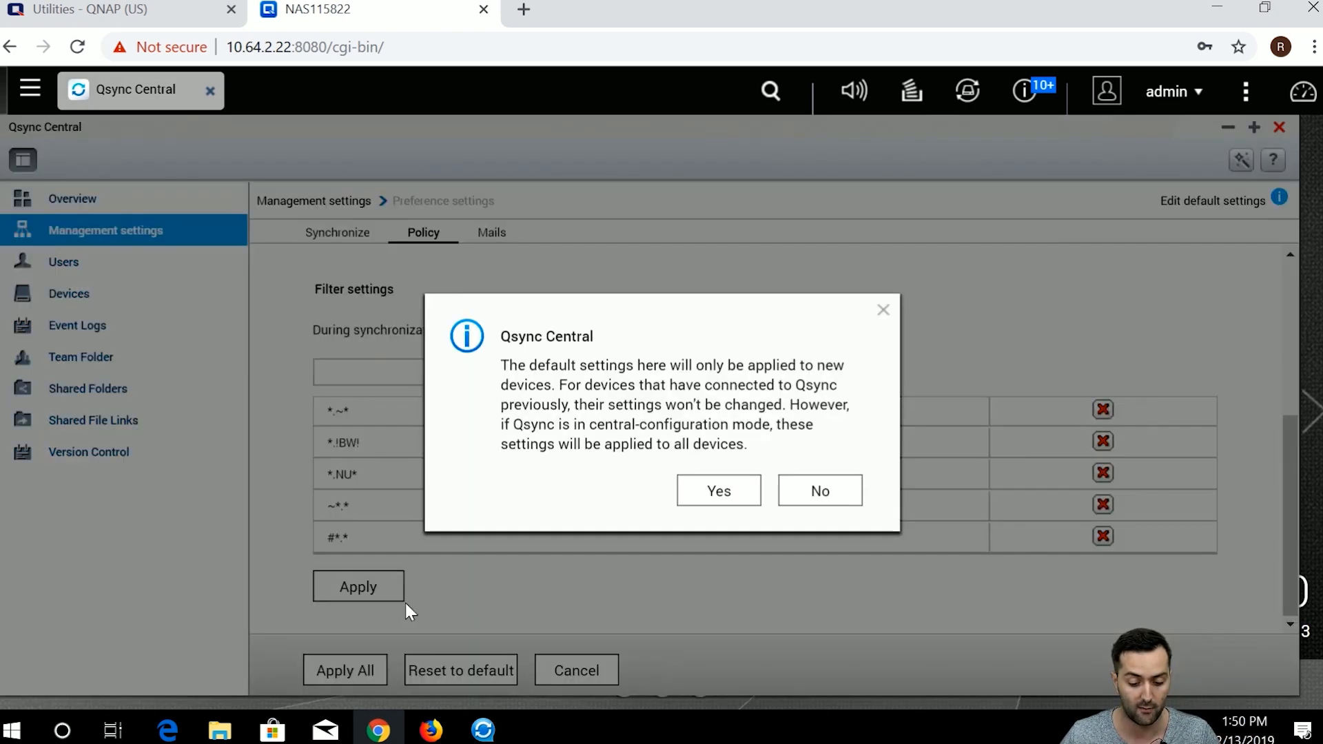
click(722, 506)
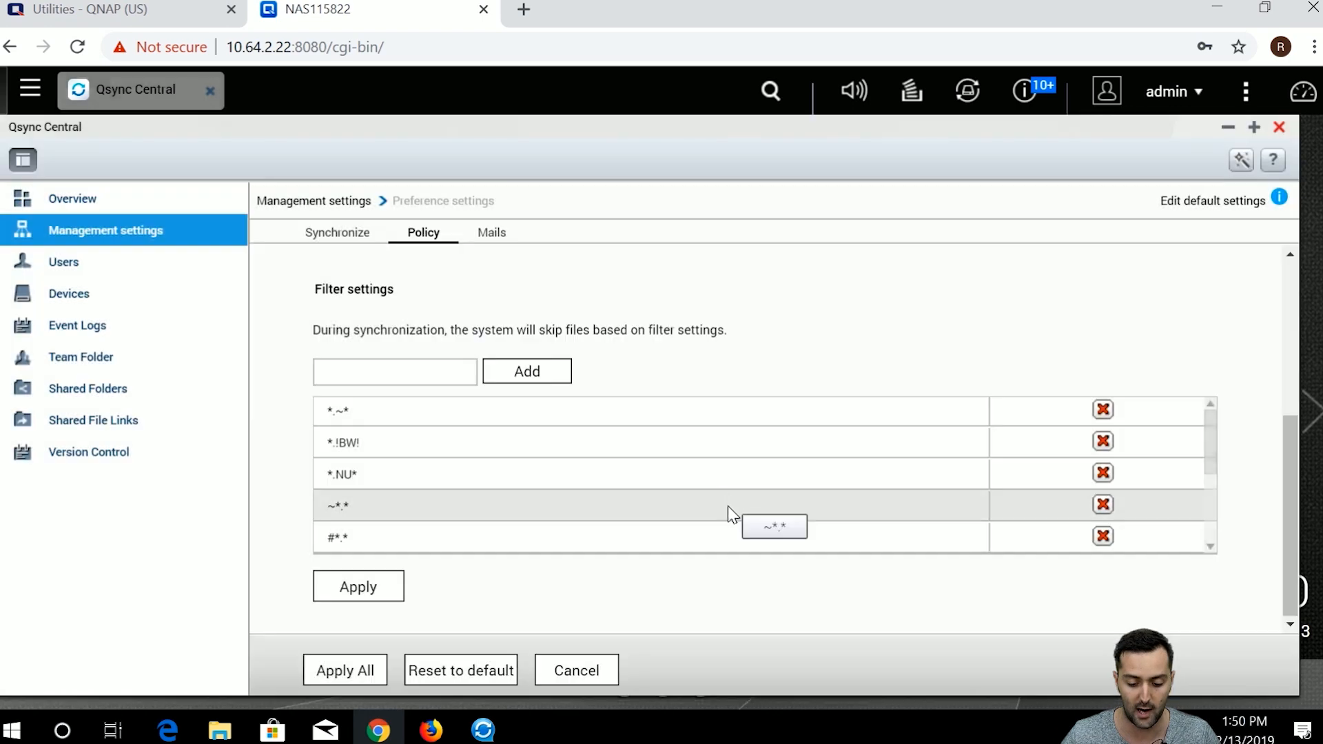
click(493, 235)
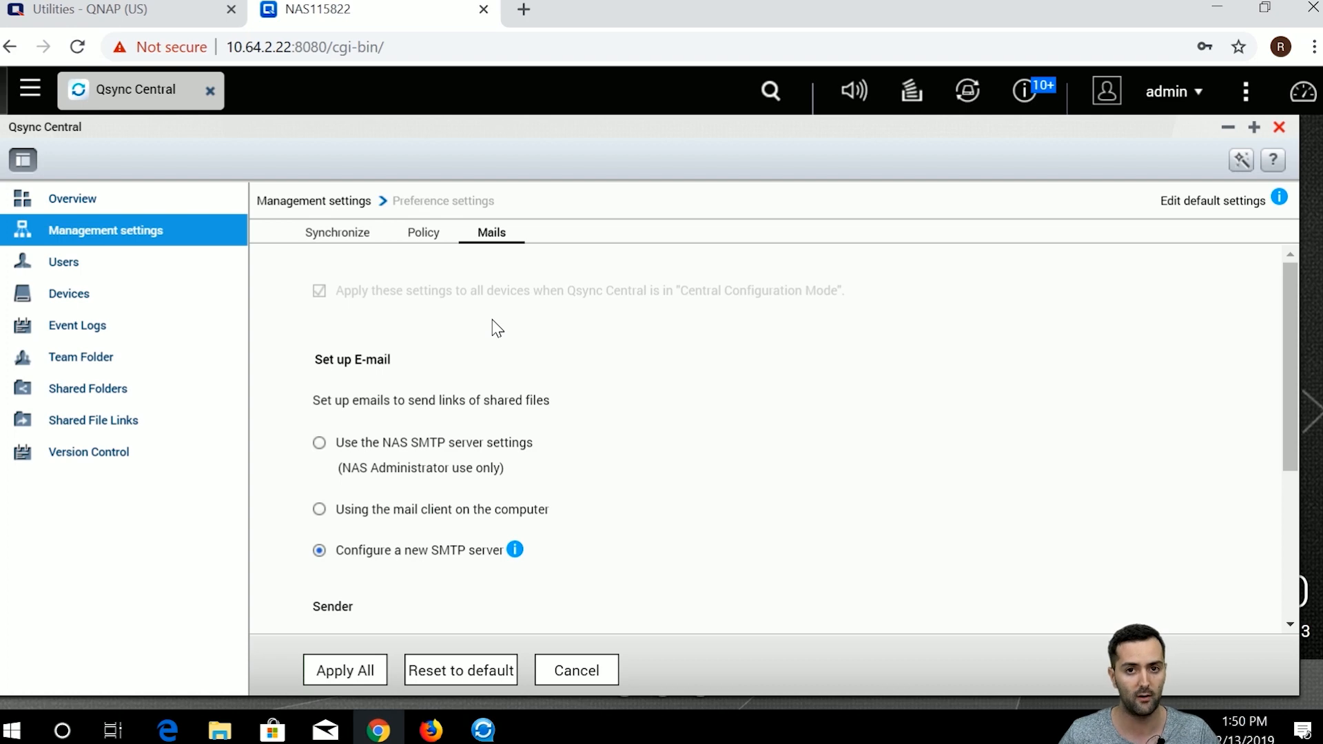
Show the Qsync Users page listing the online administrator with 2 devices.
click(133, 266)
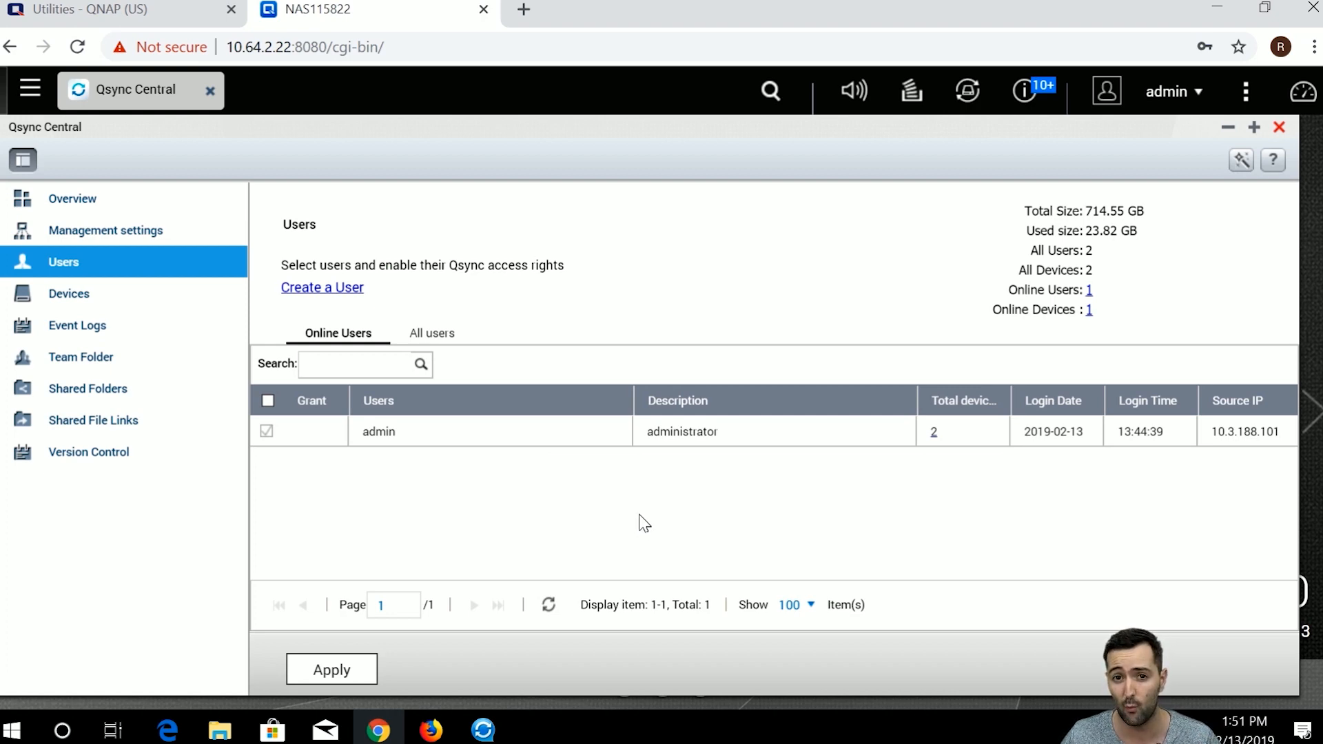
click(29, 90)
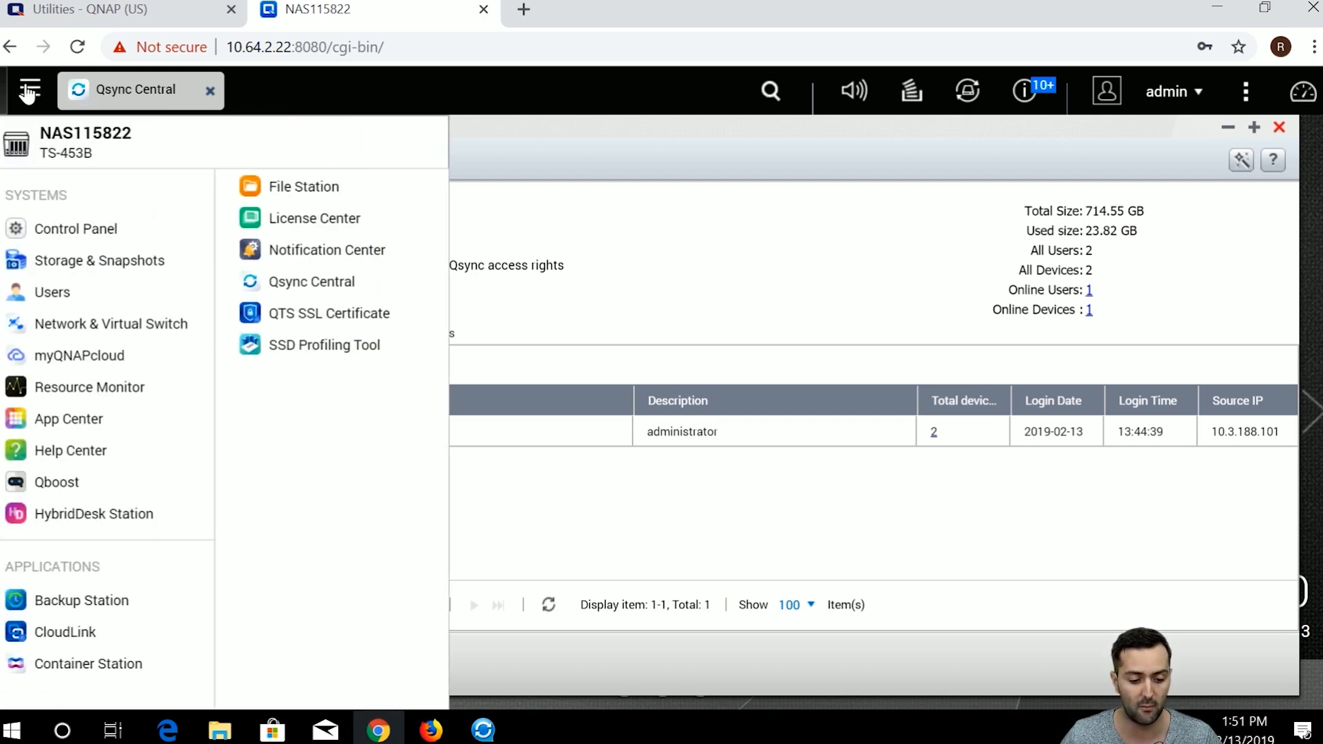
click(105, 301)
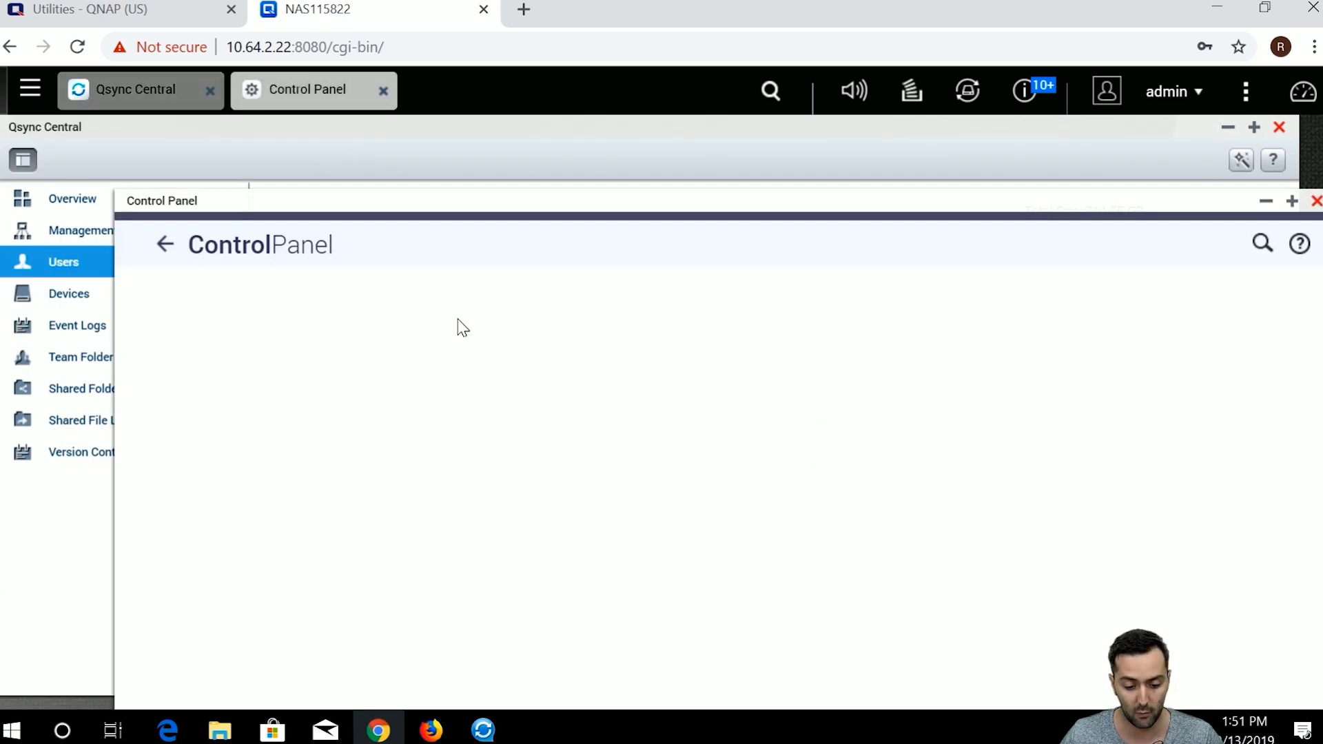
drag(500, 204, 493, 186)
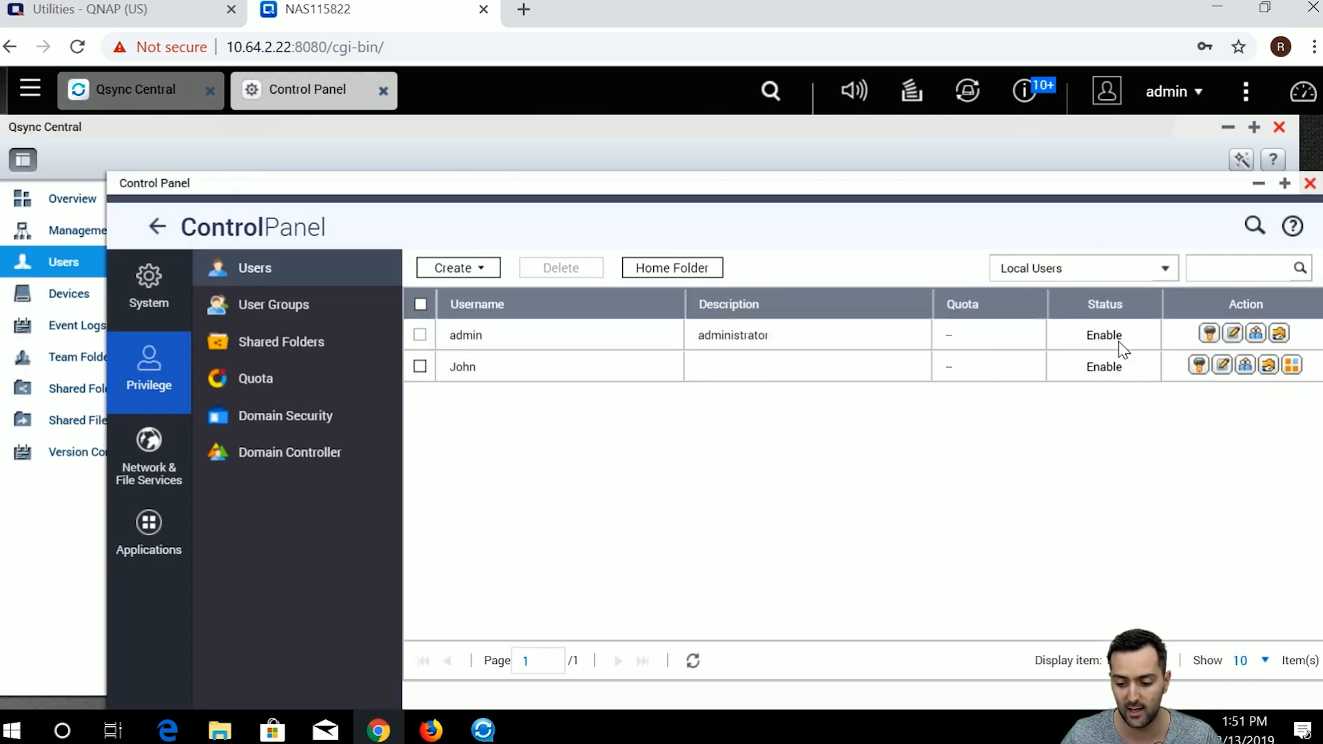
click(1309, 183)
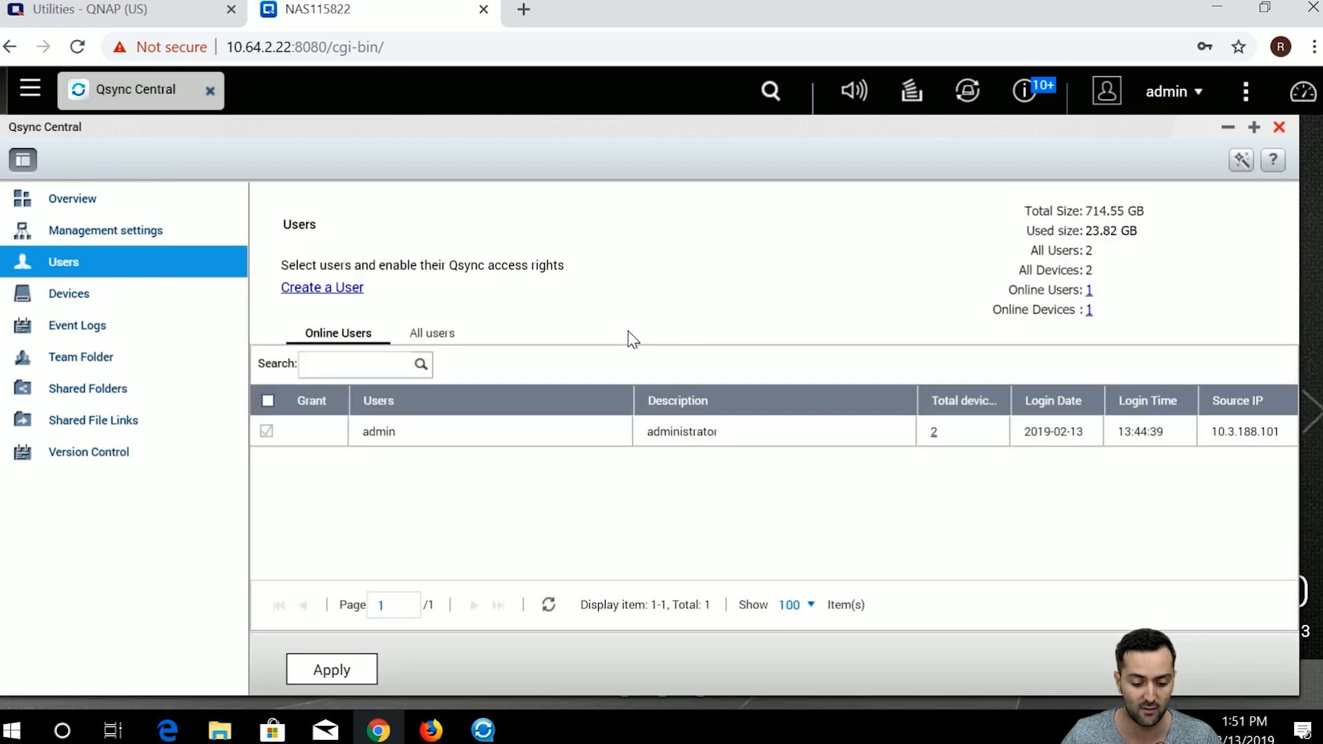
Look through the Create a User form, cancel it, and list All users, admin and the second local user.
click(349, 289)
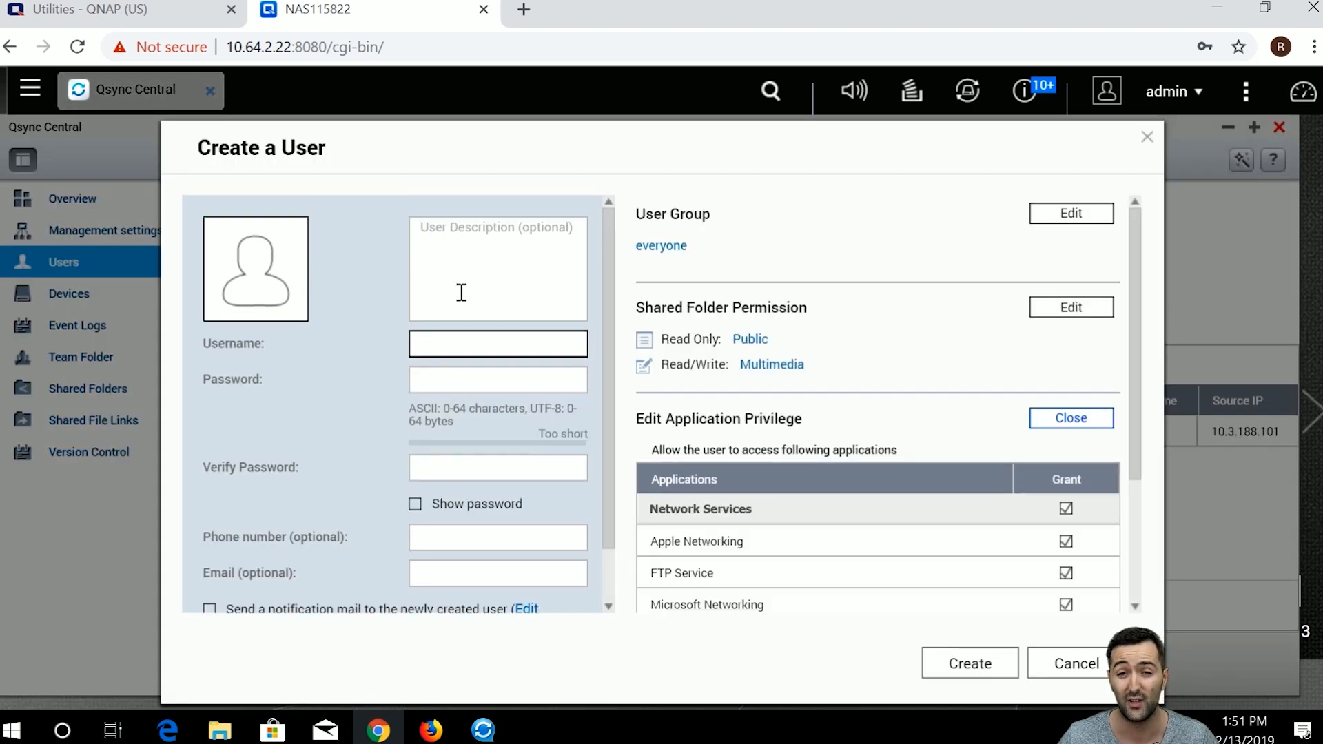
scroll(523, 345, down, 2)
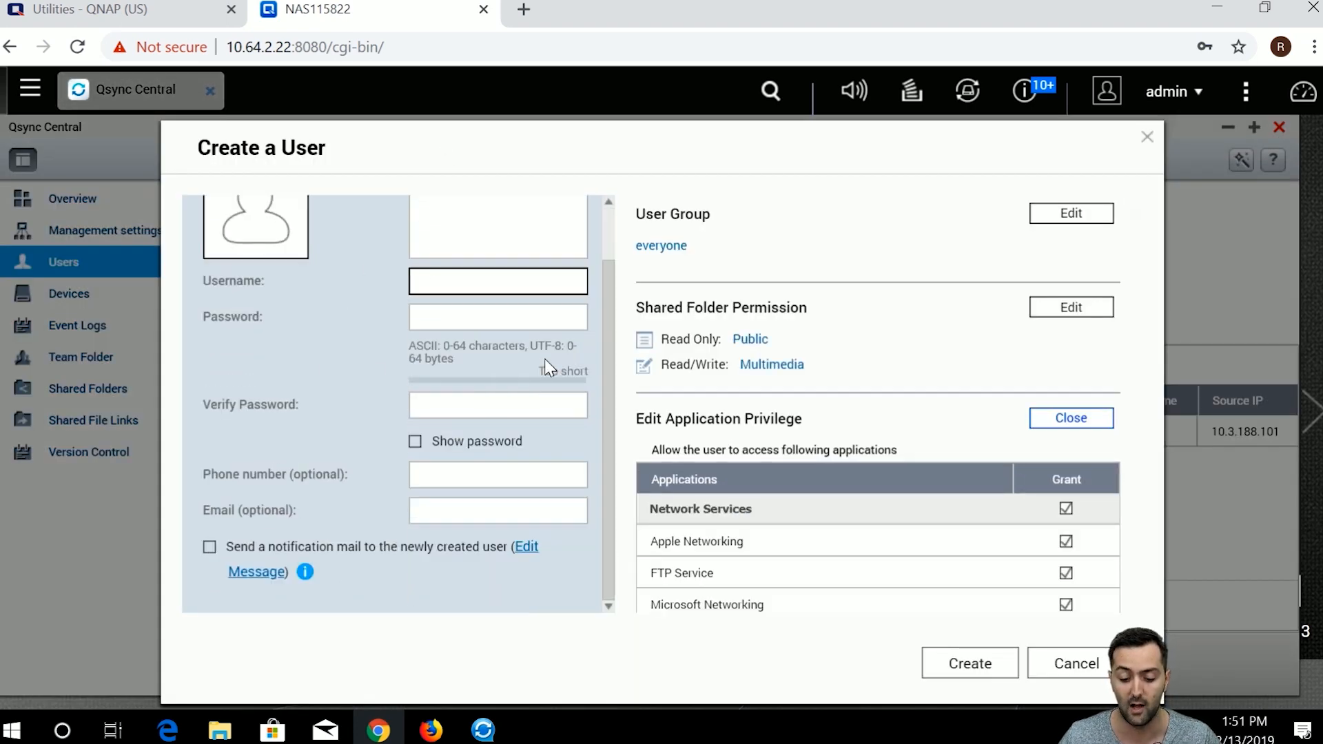
scroll(777, 468, down, 3)
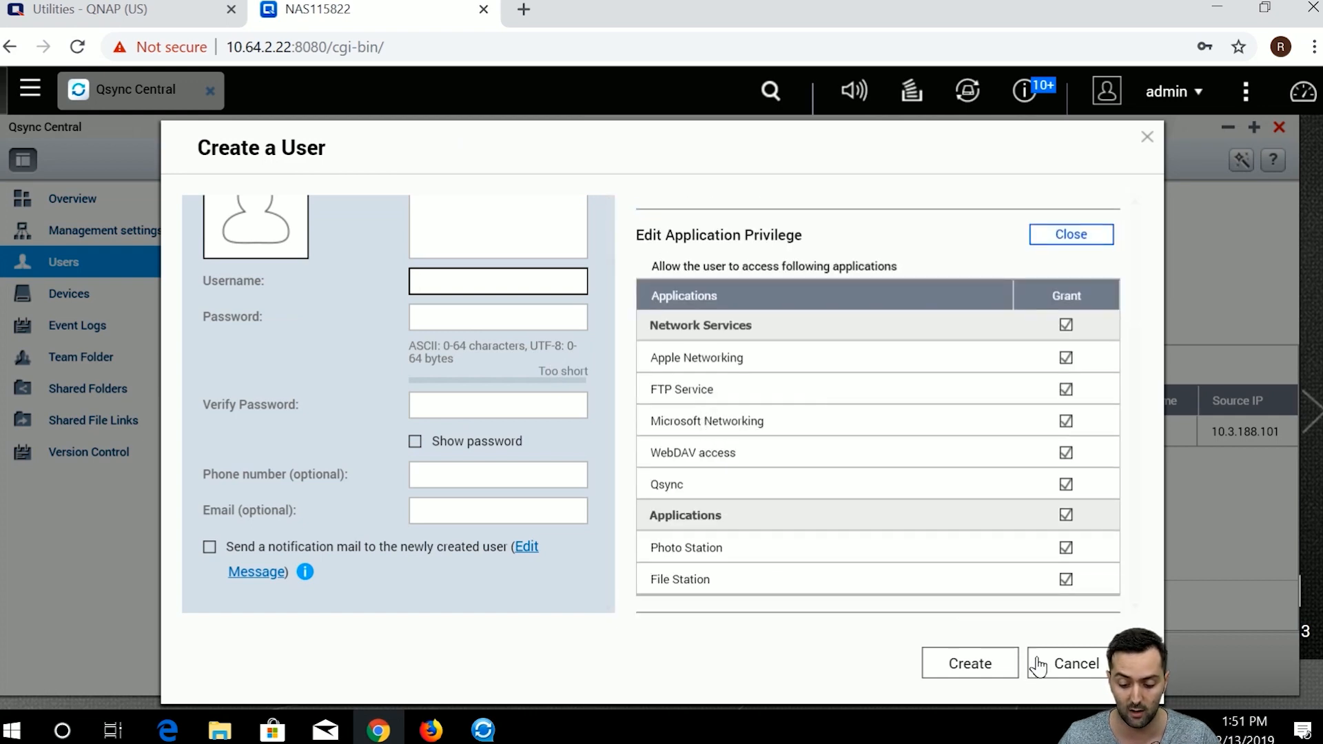
scroll(531, 425, up, 2)
scroll(581, 409, down, 2)
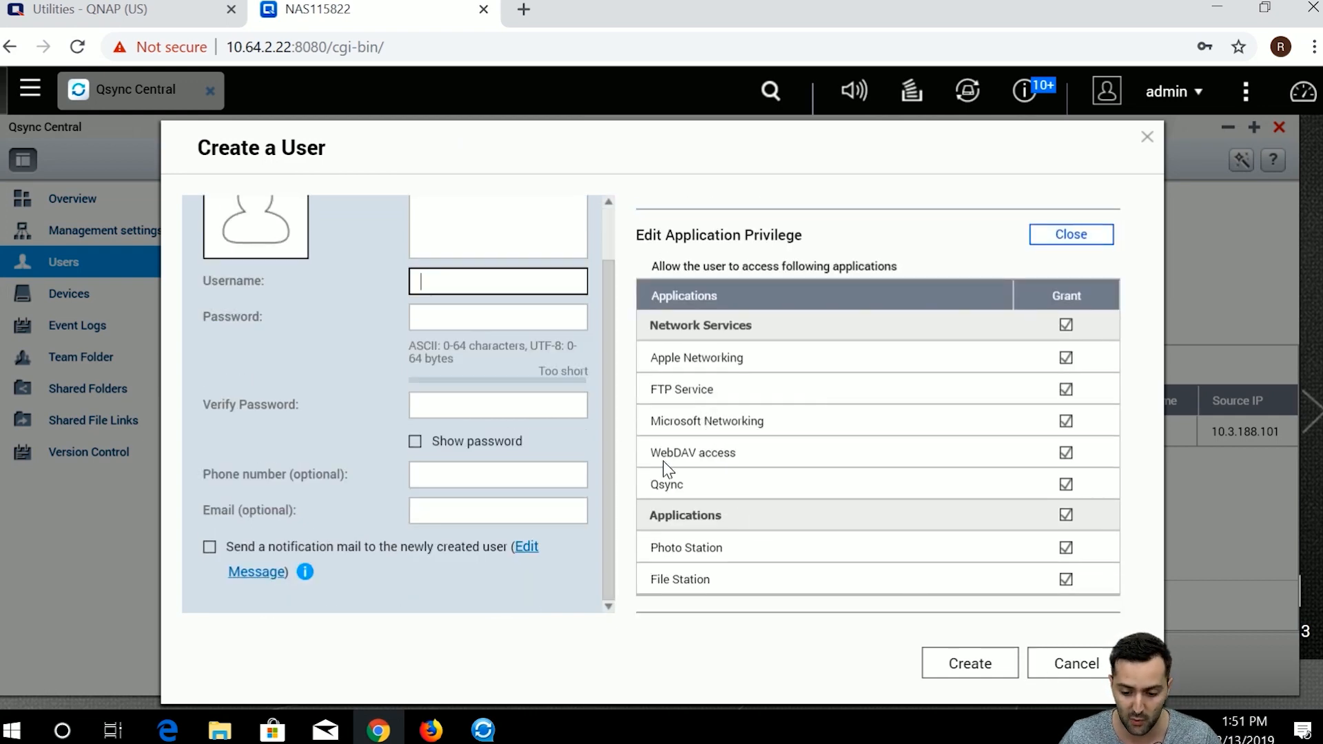
scroll(756, 486, up, 3)
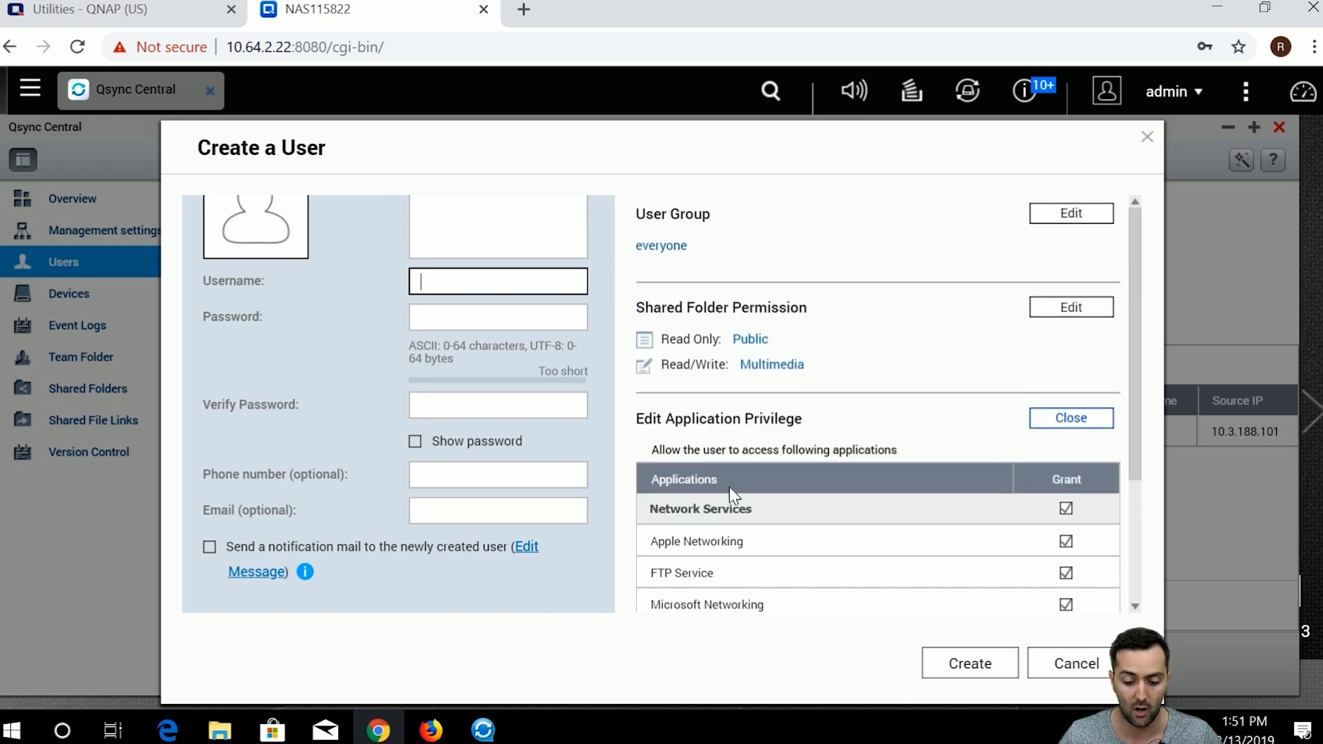
scroll(439, 427, up, 2)
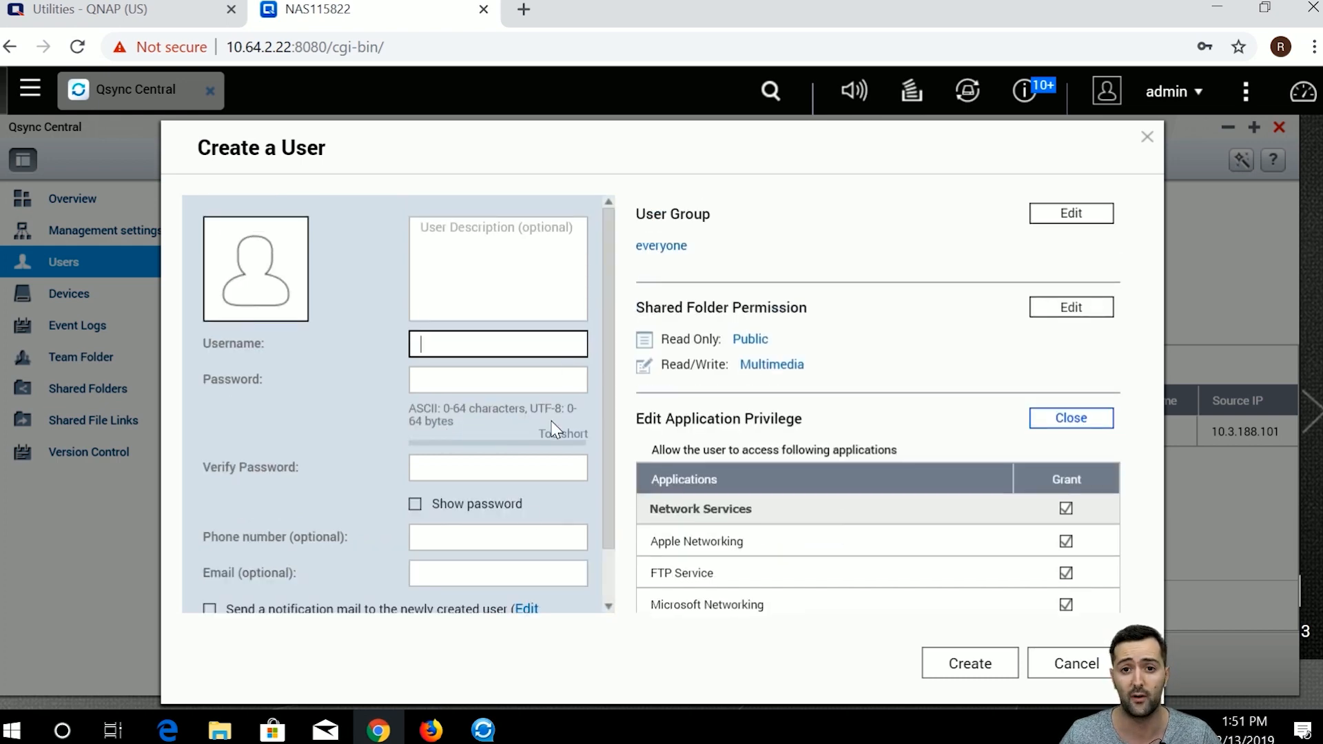
scroll(726, 306, down, 3)
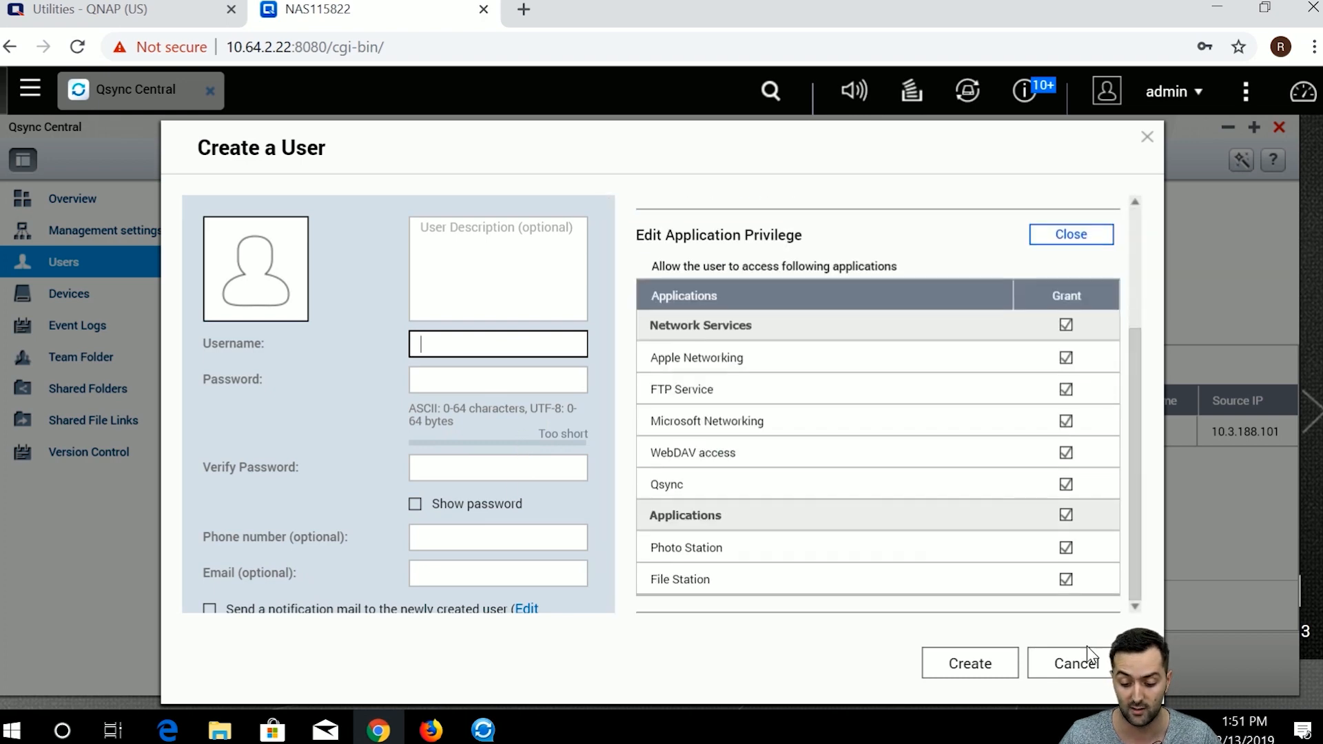
click(1076, 663)
click(452, 340)
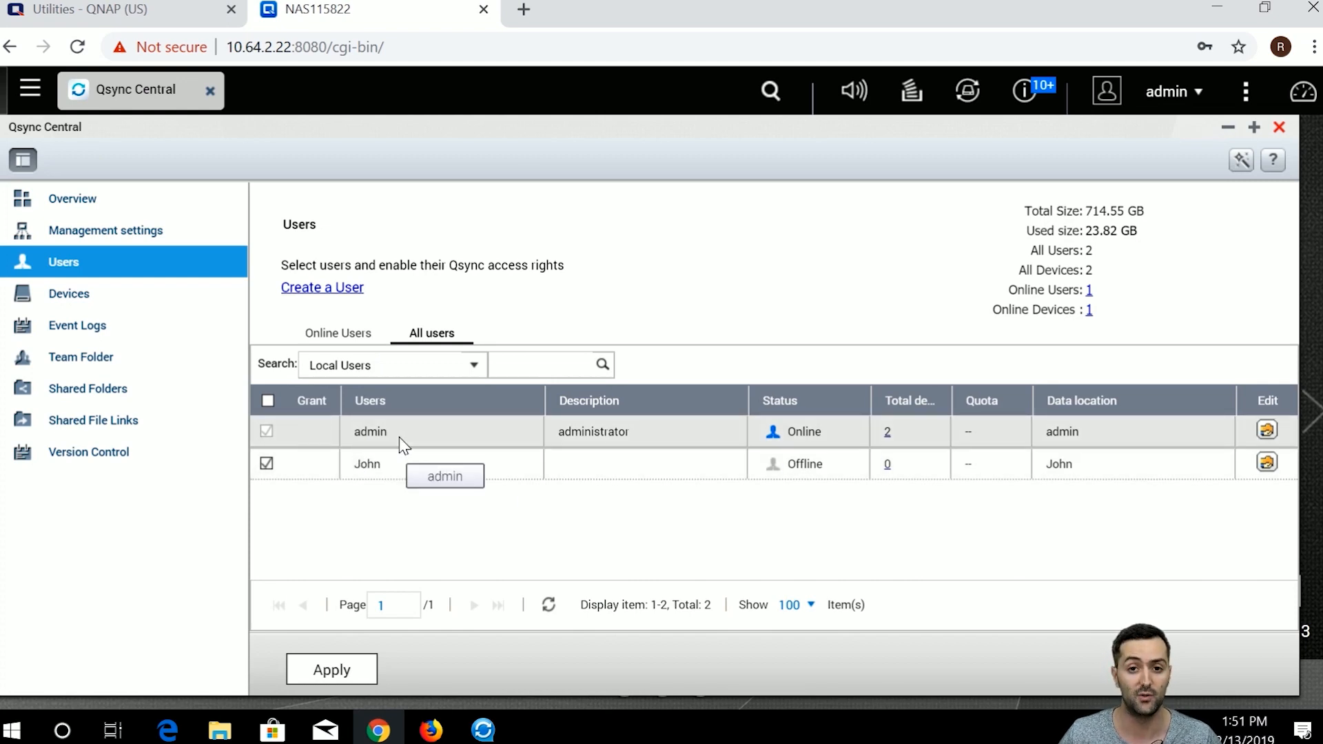
Return to Online Users, then view Devices showing the laptop's 4.3.2 client connected.
click(324, 340)
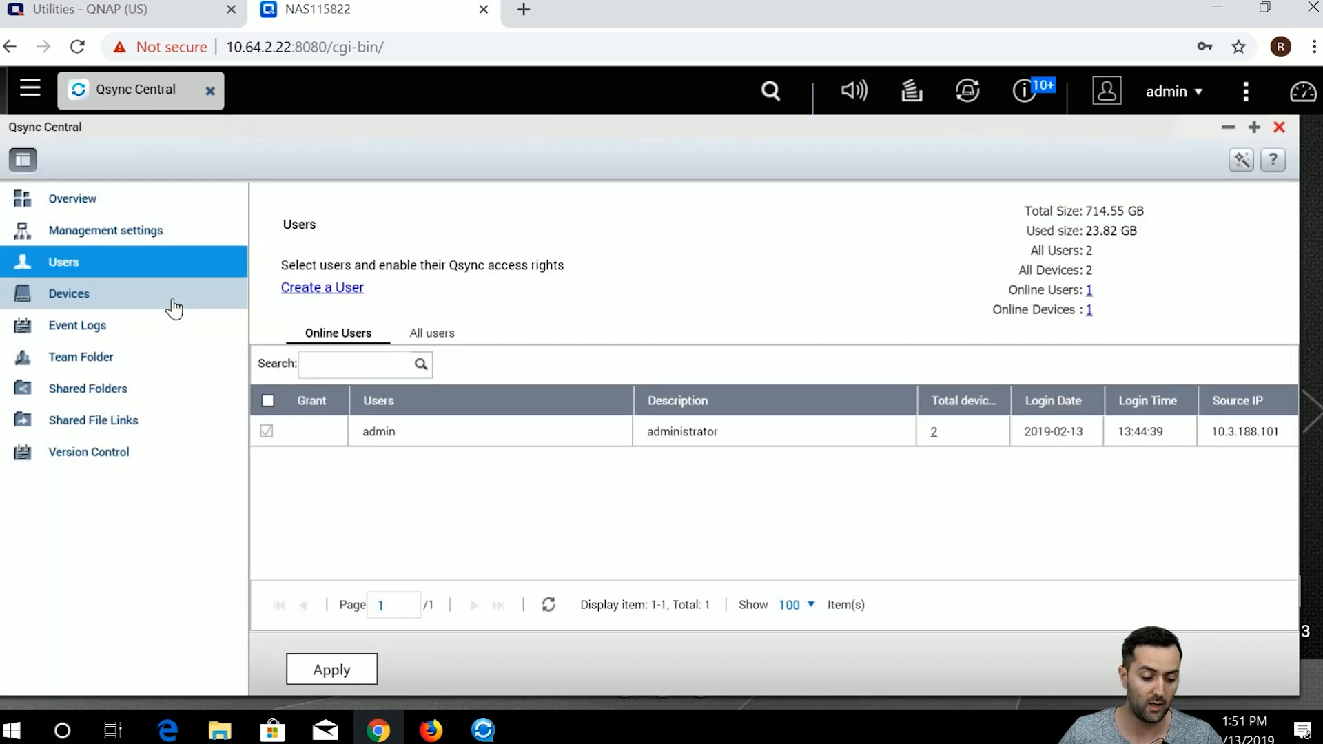
click(173, 303)
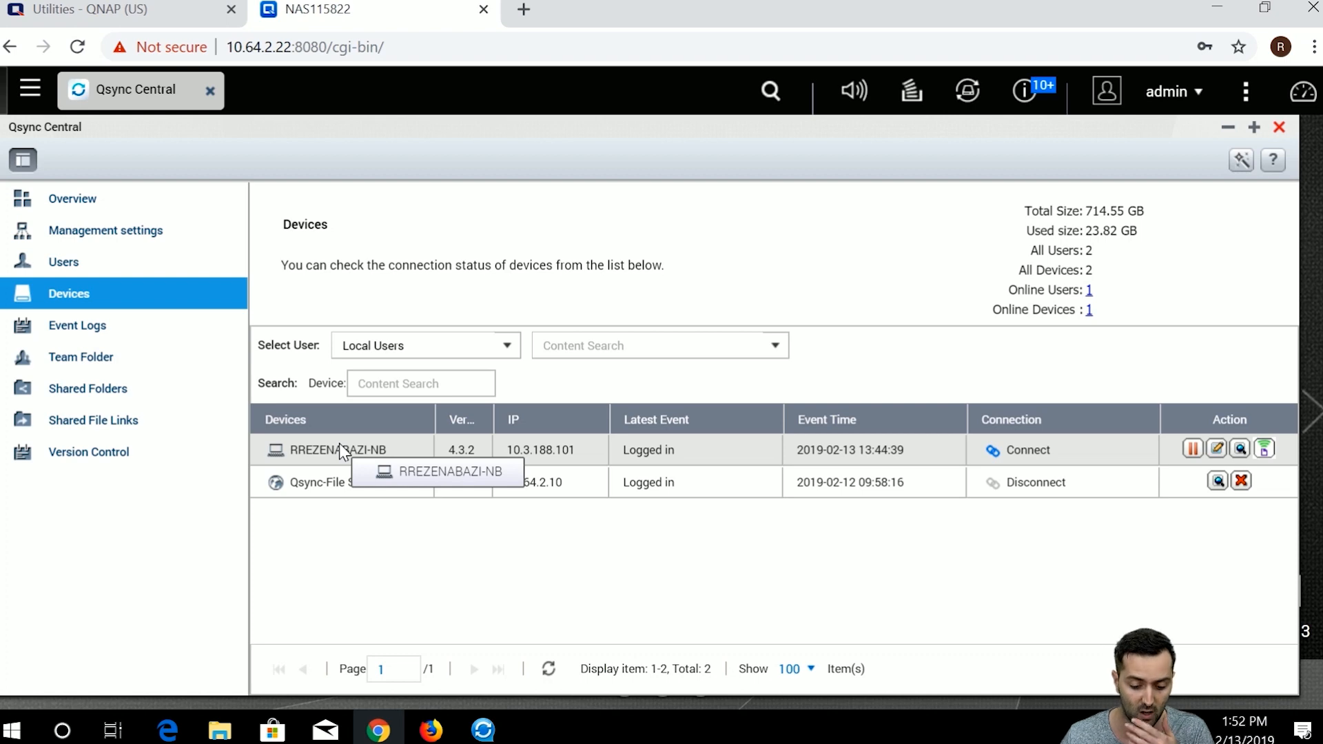
Widen the devices table's Version column, then view Event Logs with 60 admin entries.
drag(492, 417, 538, 411)
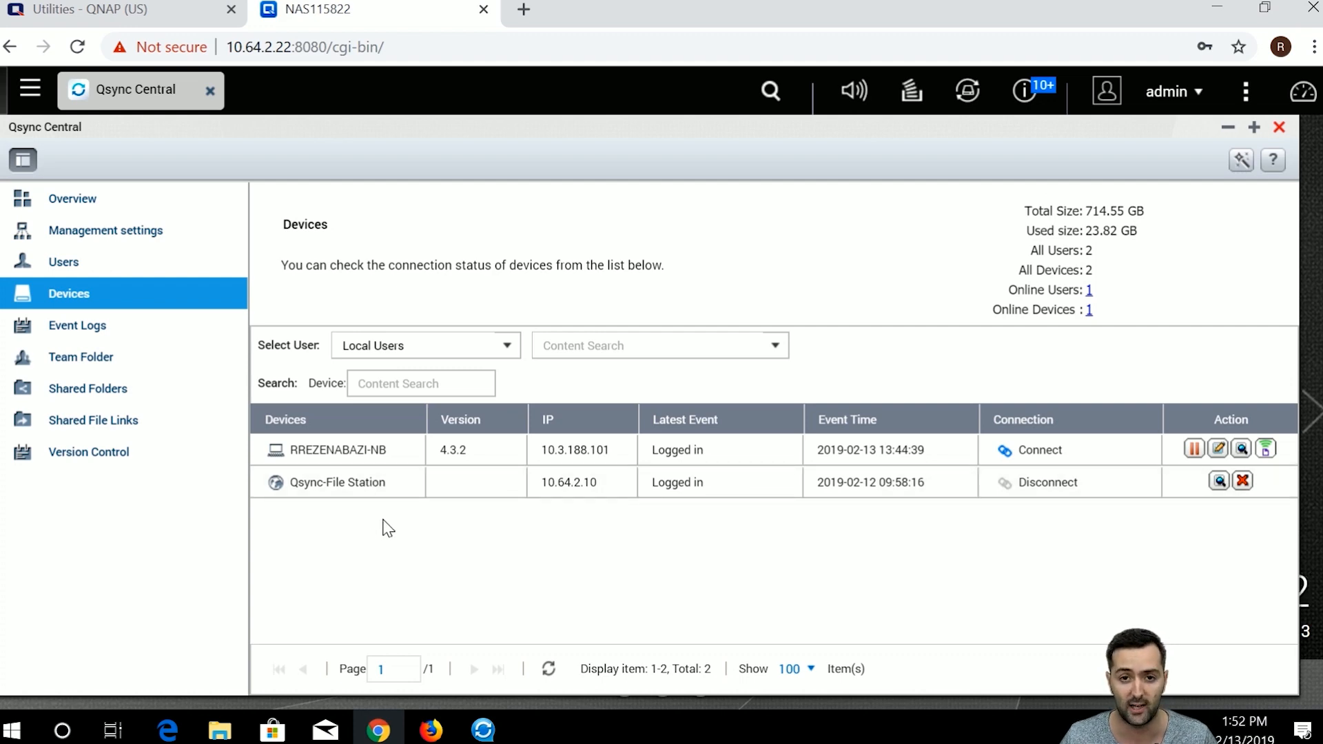
click(166, 324)
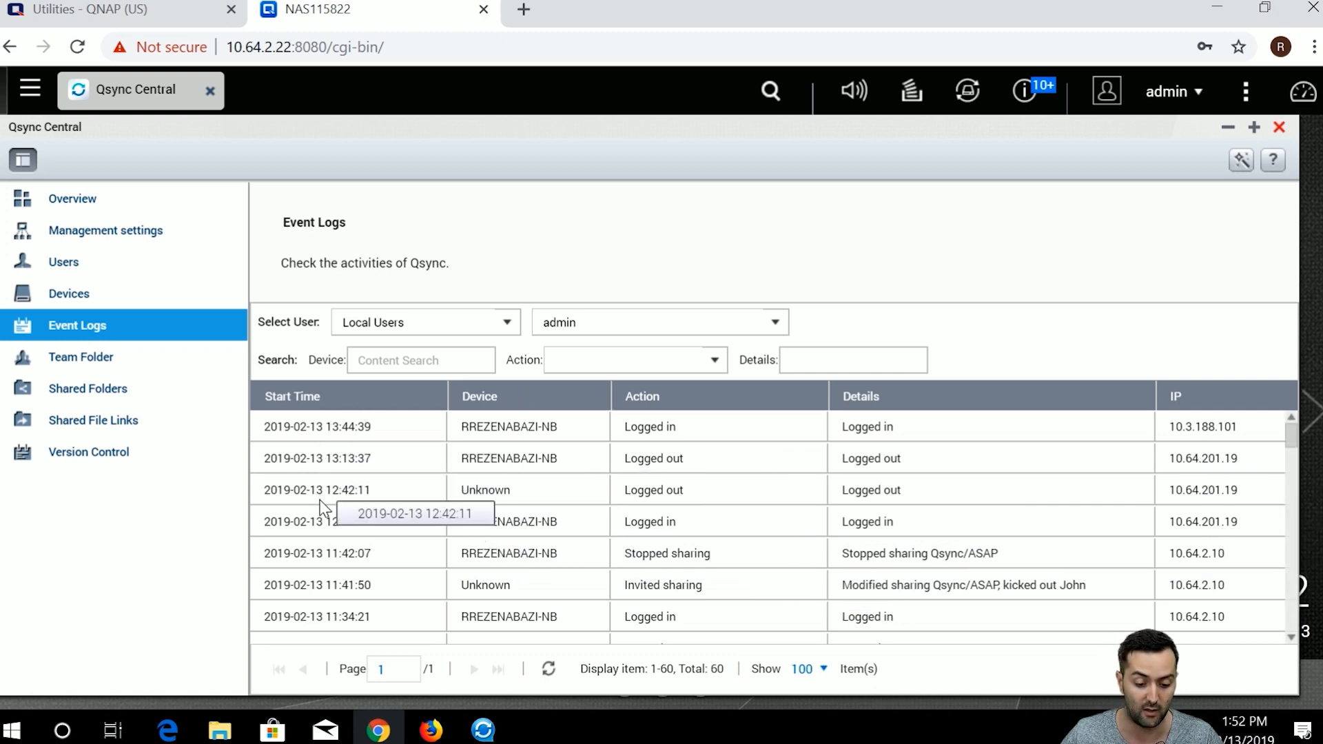
Keep the event log filter on Local Users and admin, then show the Team Folder page.
click(489, 330)
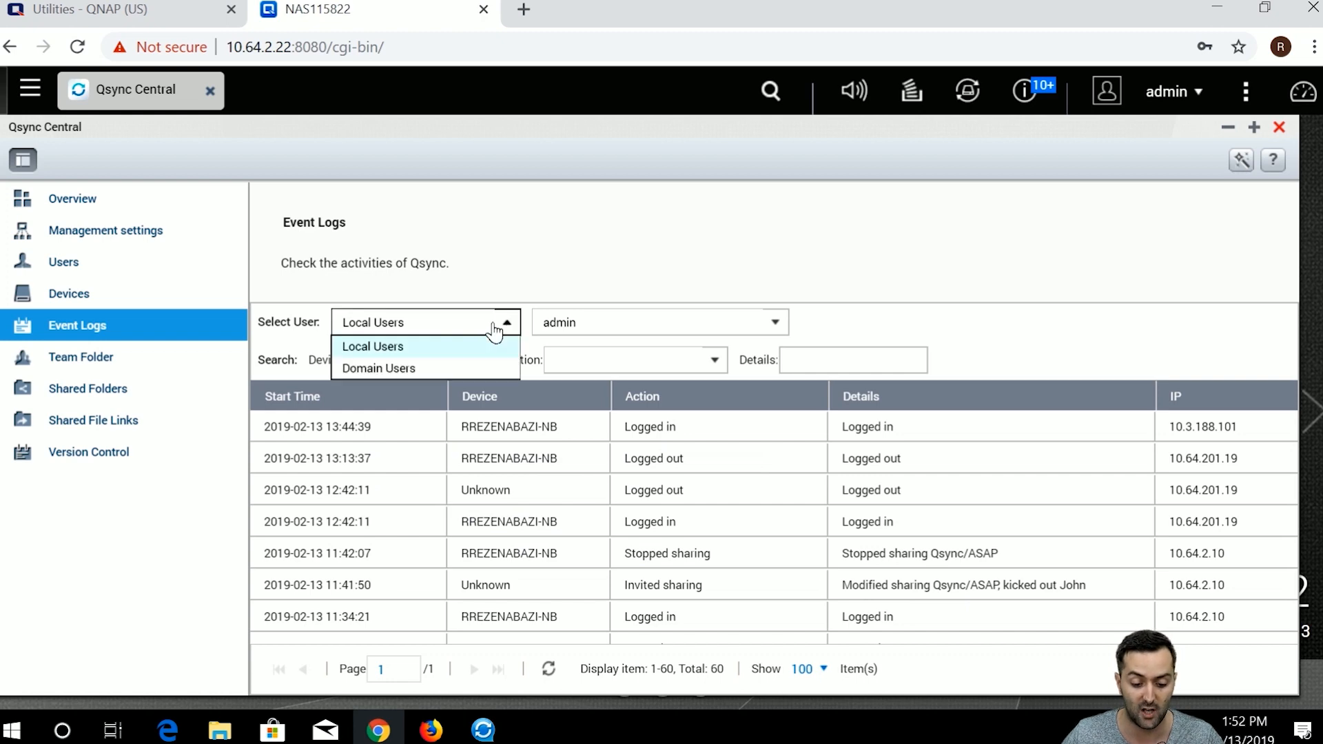
click(489, 368)
click(496, 329)
click(492, 347)
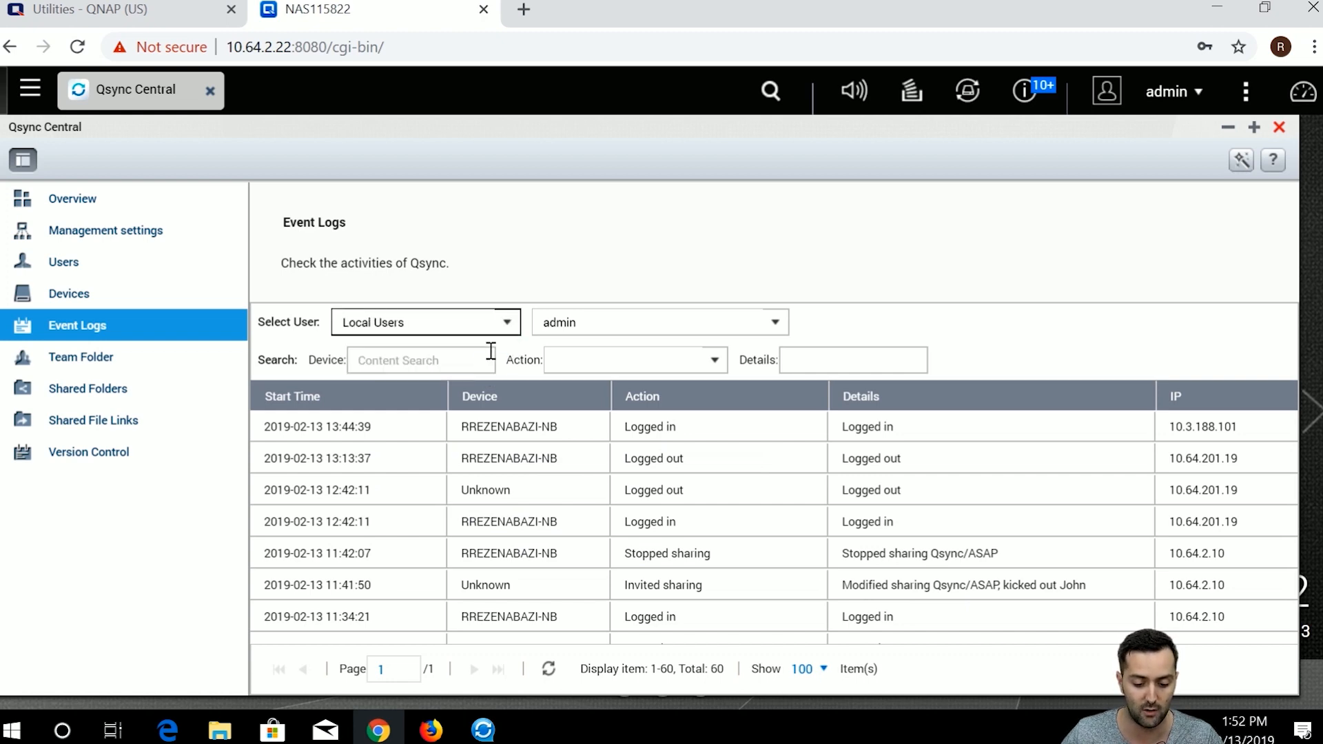
click(641, 324)
click(779, 330)
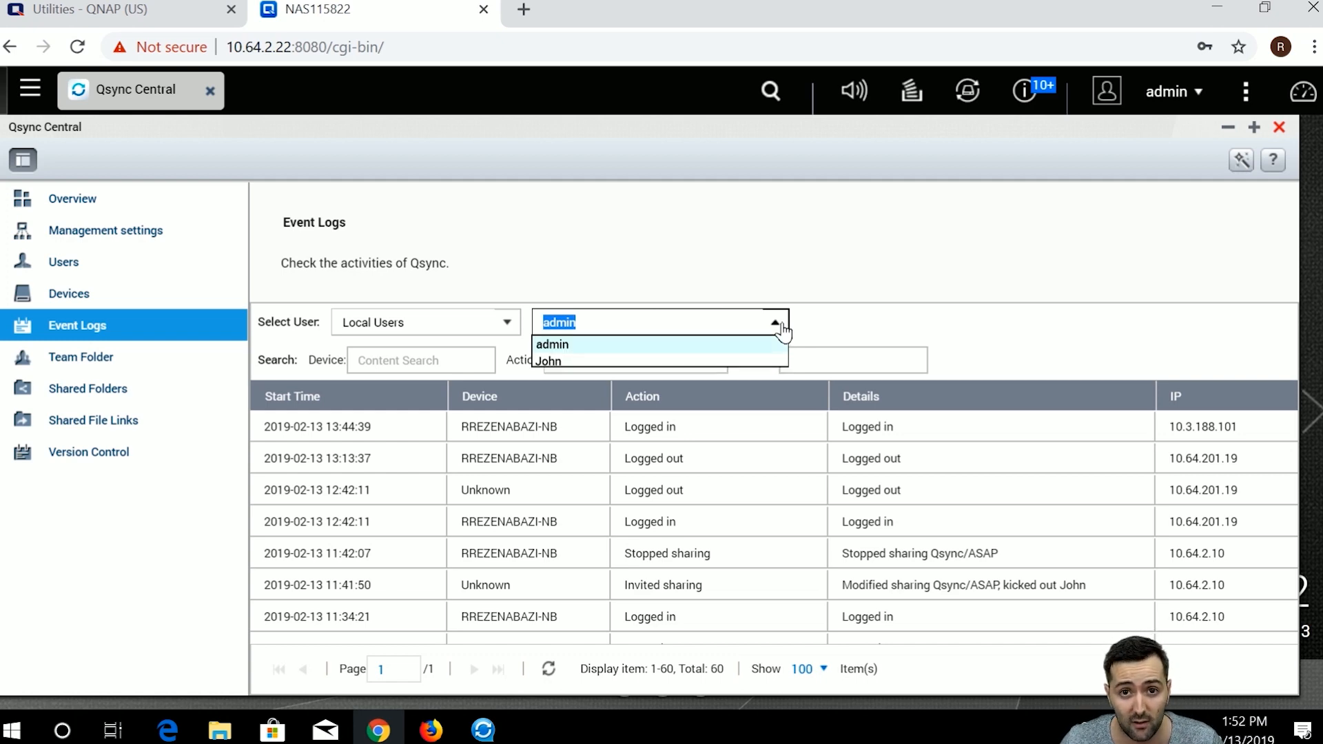
click(778, 324)
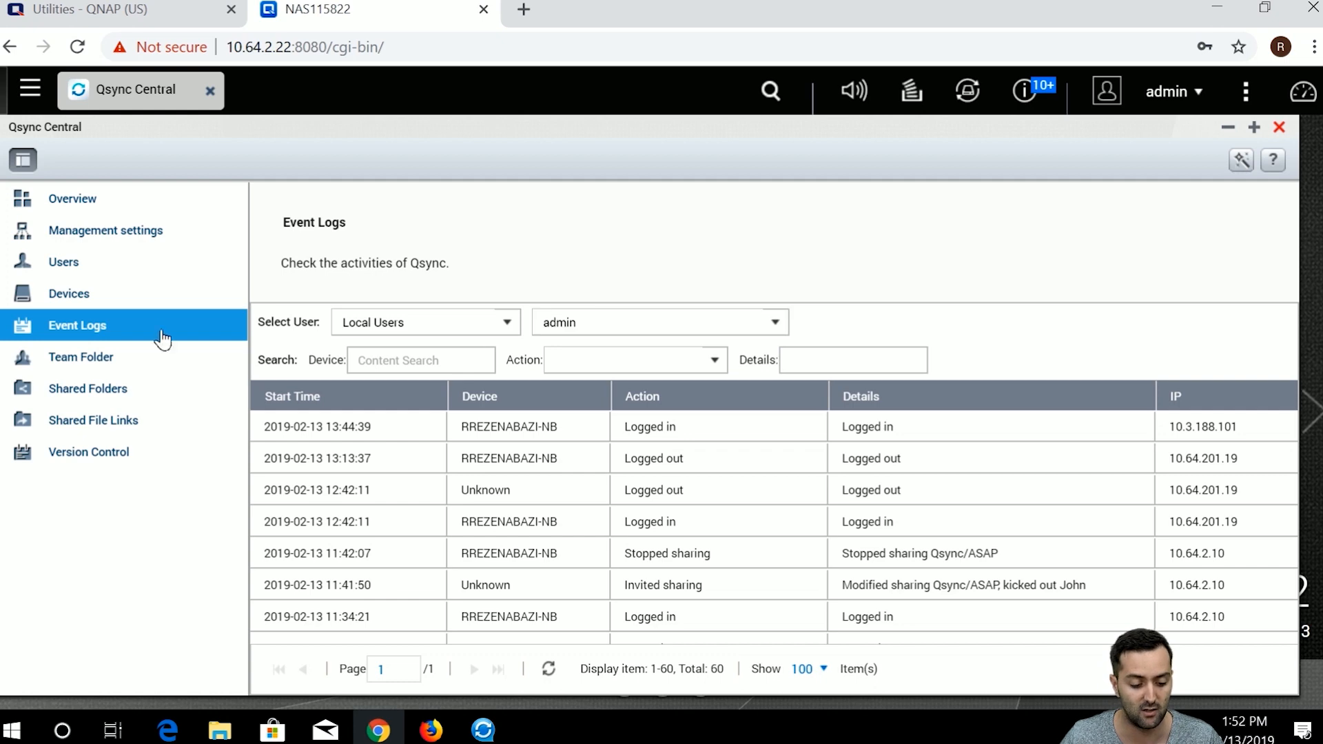
click(177, 355)
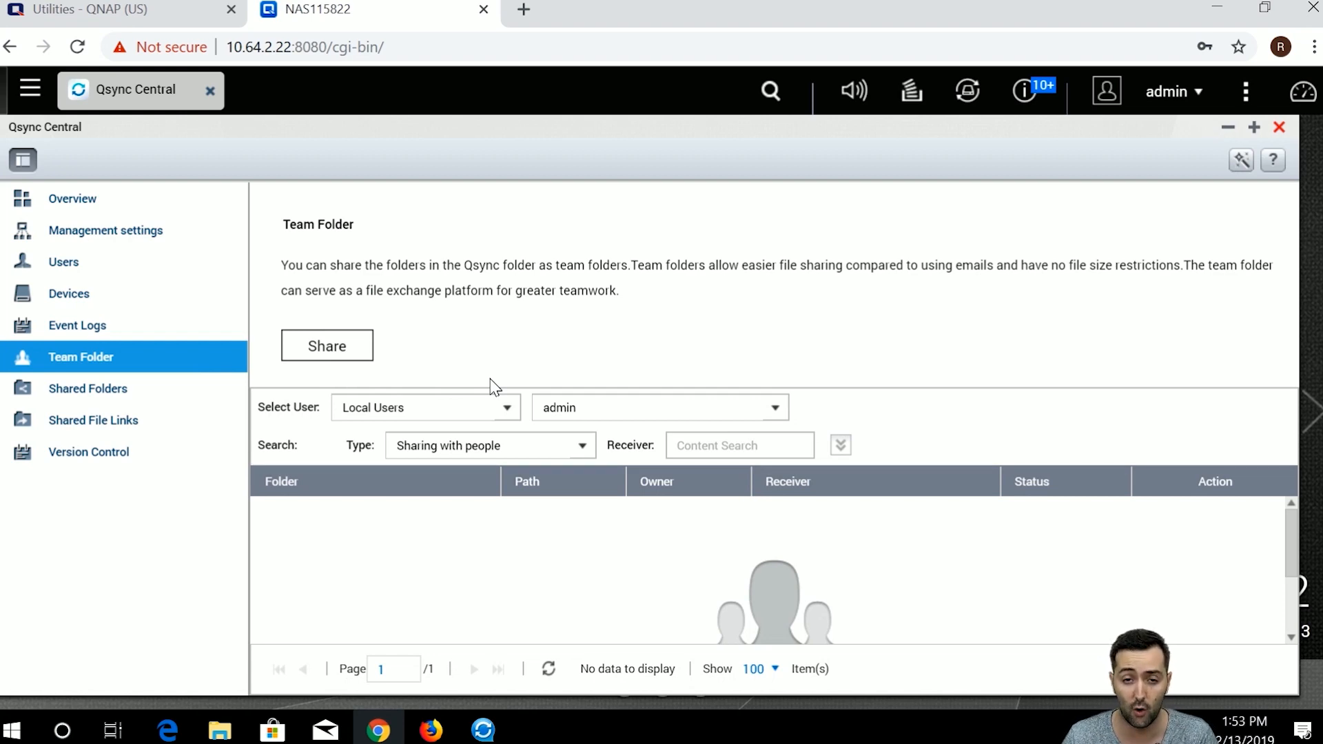
Open the Shared Folders list and scroll through its entries.
click(124, 403)
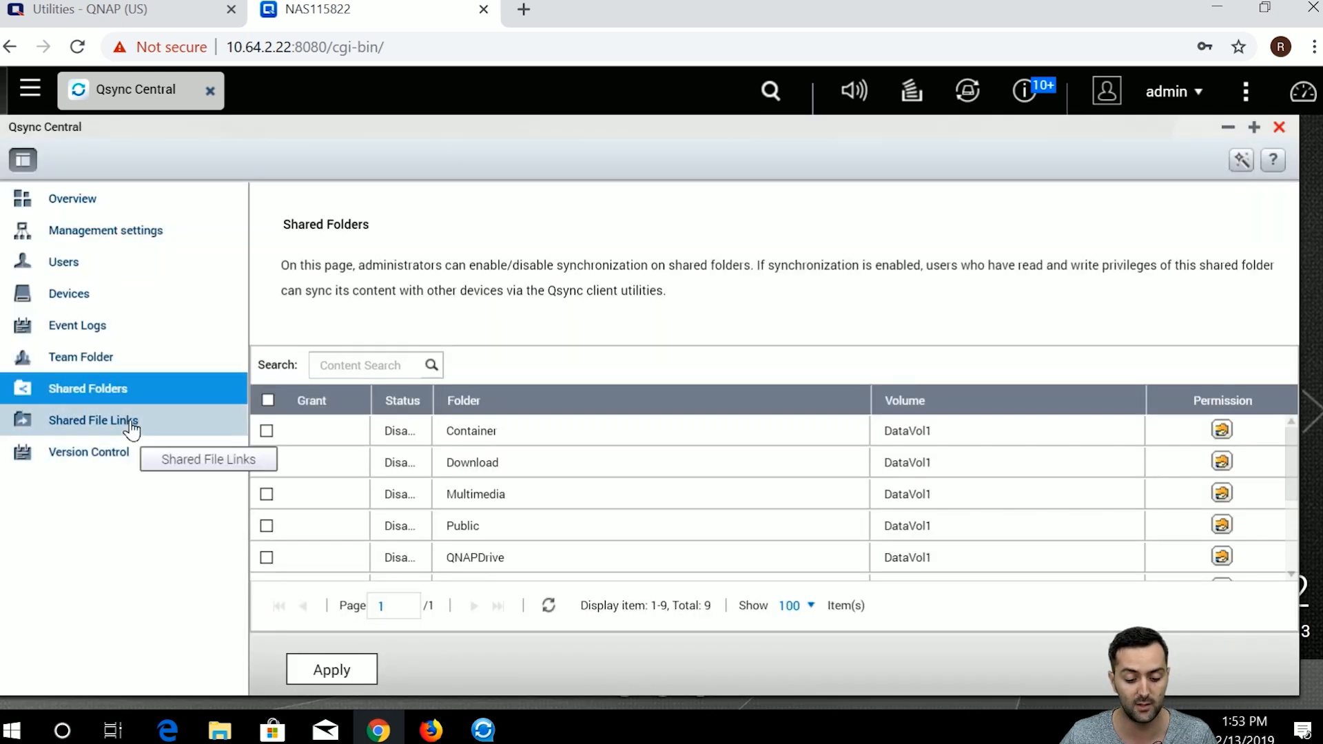
scroll(518, 478, down, 3)
scroll(519, 503, up, 3)
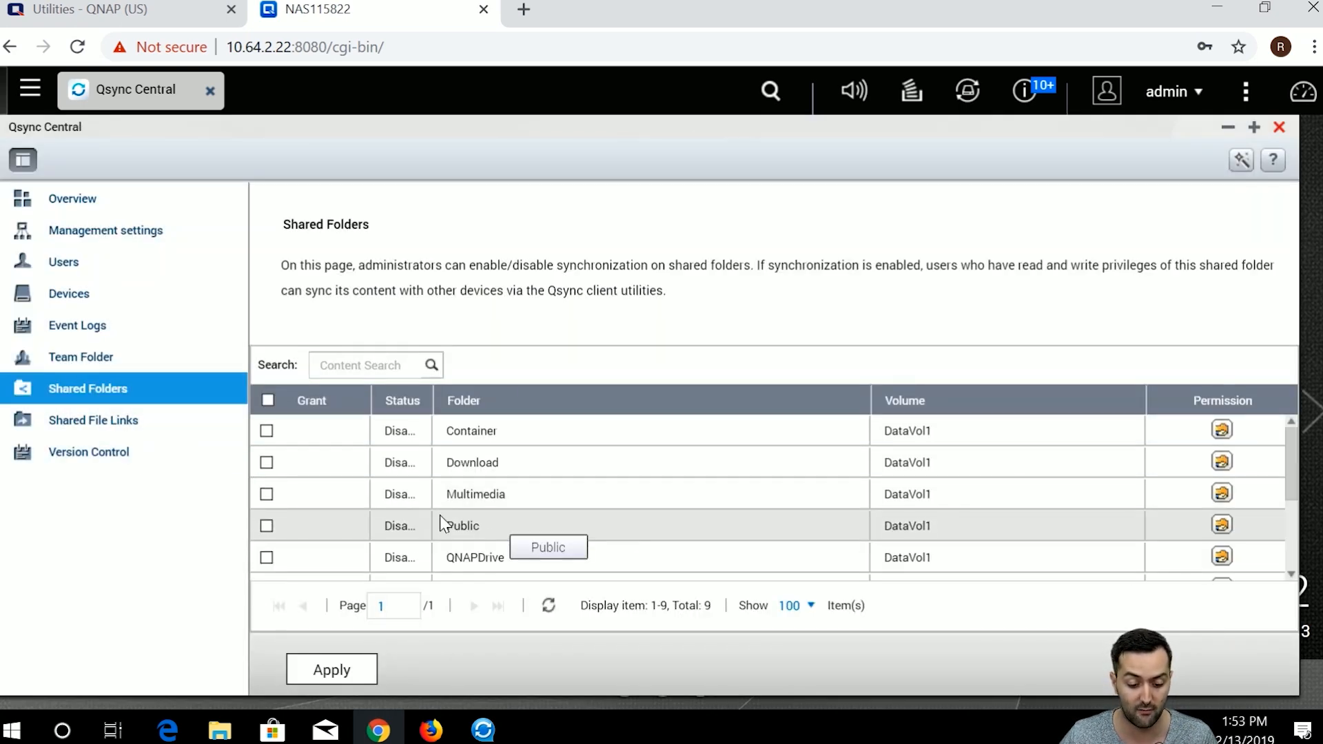
scroll(441, 544, down, 3)
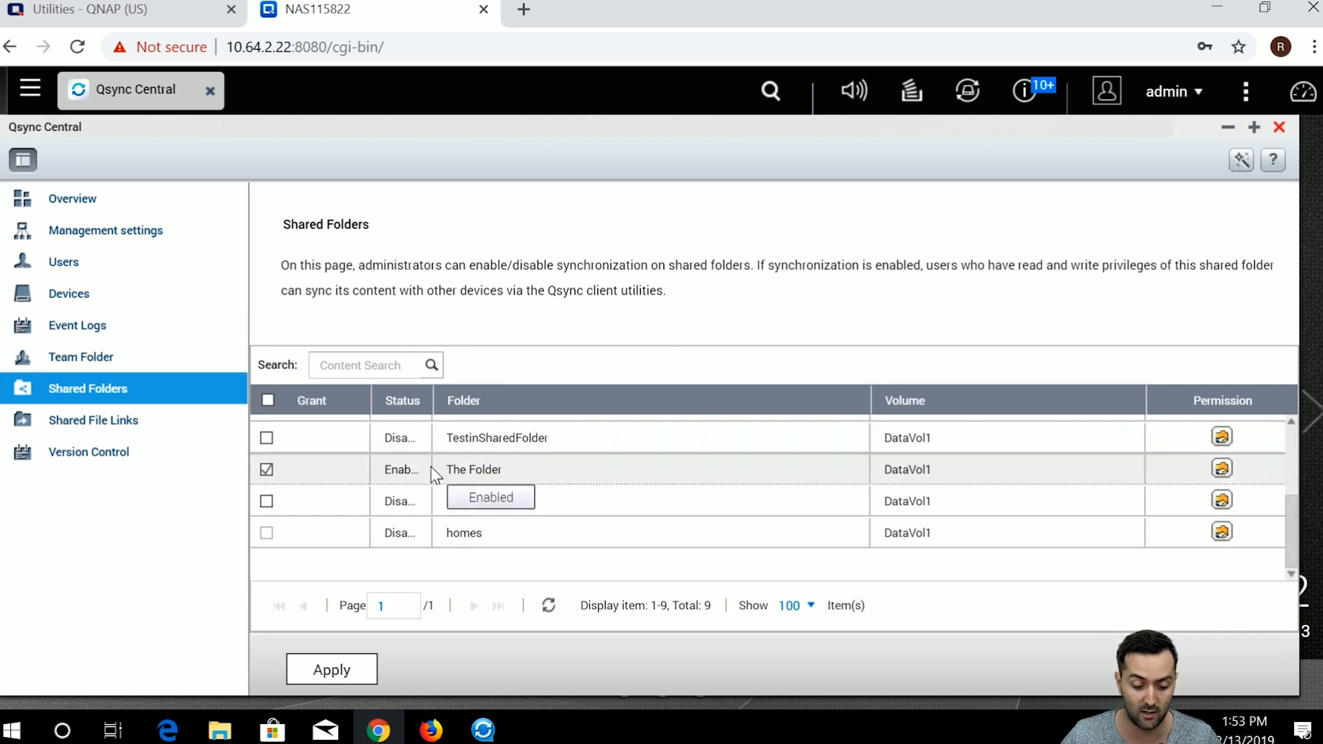
scroll(431, 466, up, 3)
Widen the Grant column, then view Shared File Links with the always-valid Screenshot (20).png link.
drag(372, 400, 507, 395)
scroll(527, 451, down, 3)
scroll(482, 482, up, 3)
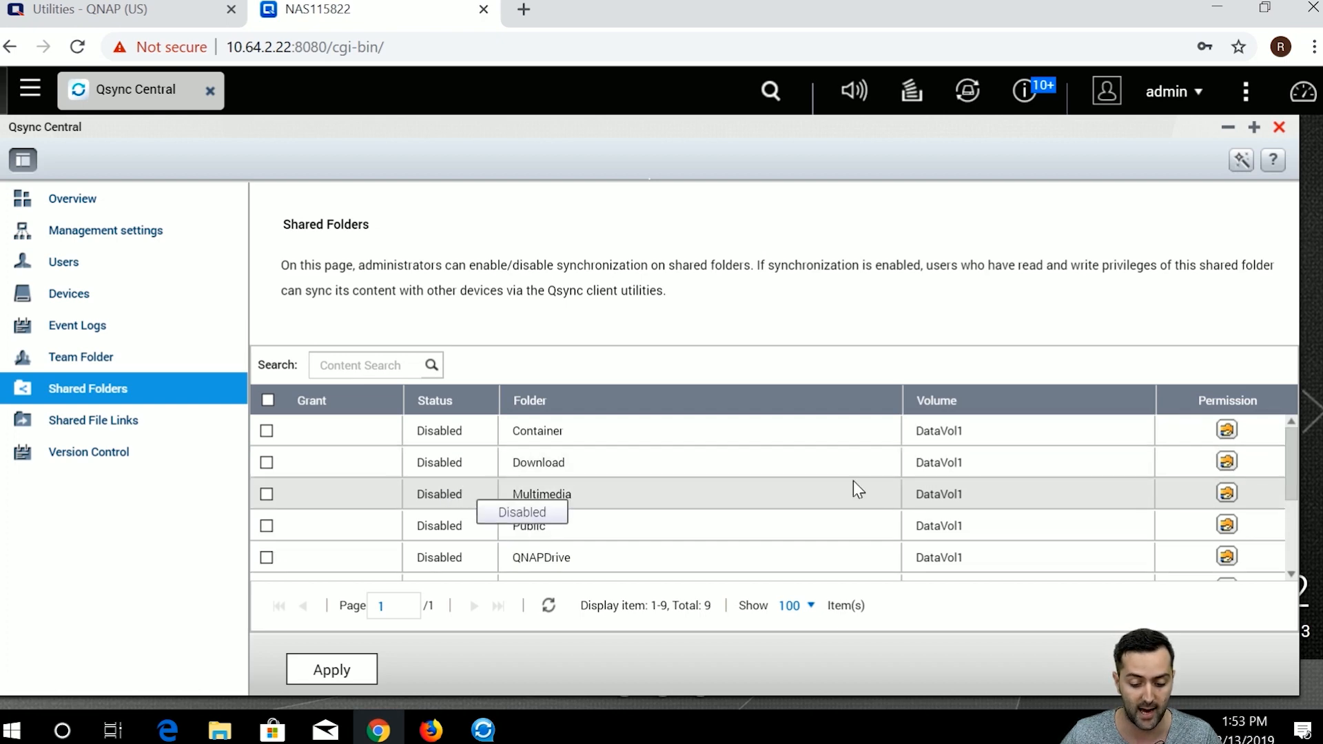
scroll(1288, 458, down, 1)
scroll(1290, 461, down, 1)
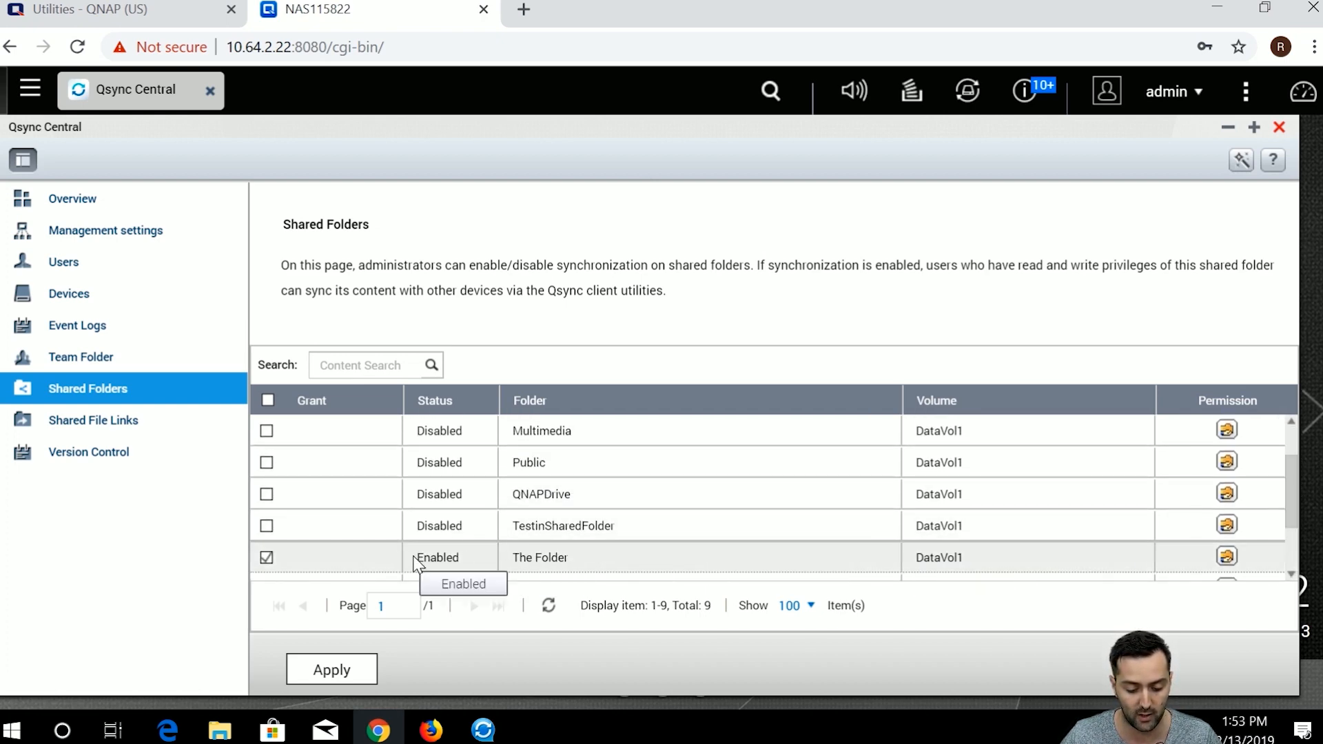
scroll(441, 531, up, 2)
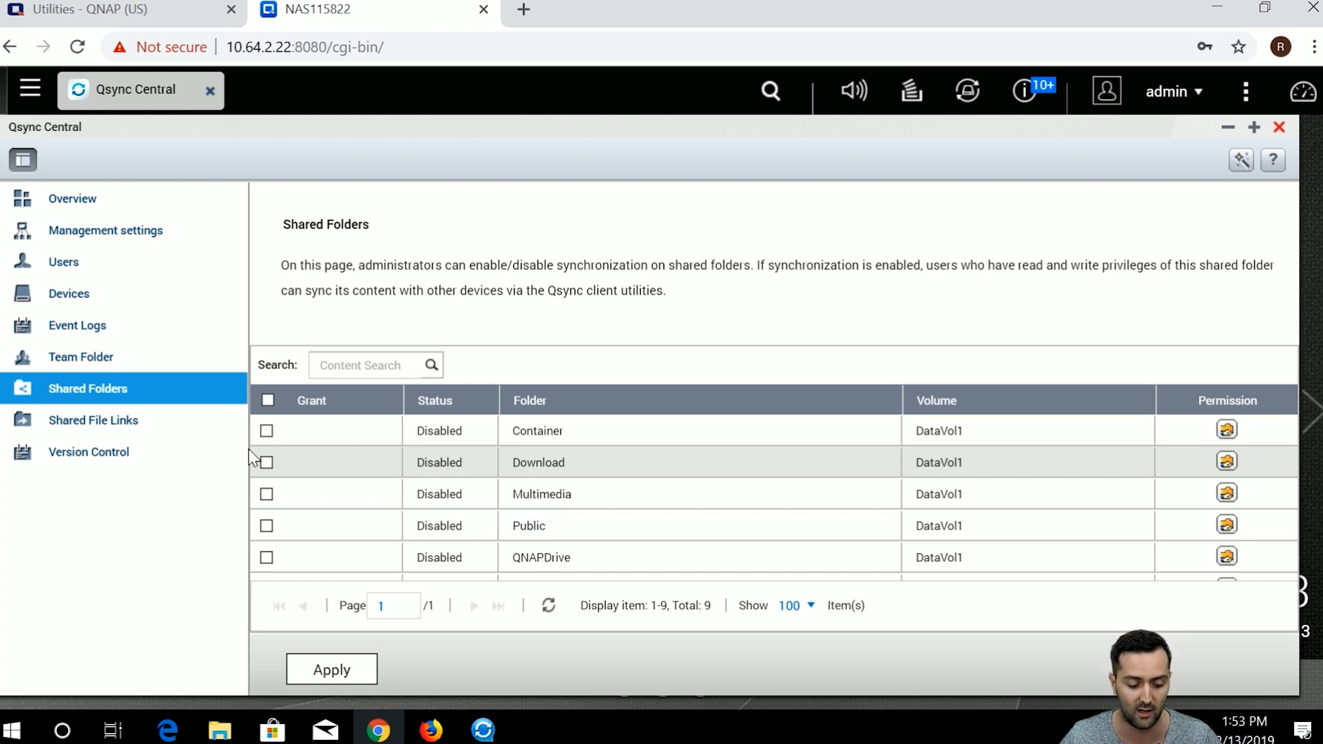
click(108, 421)
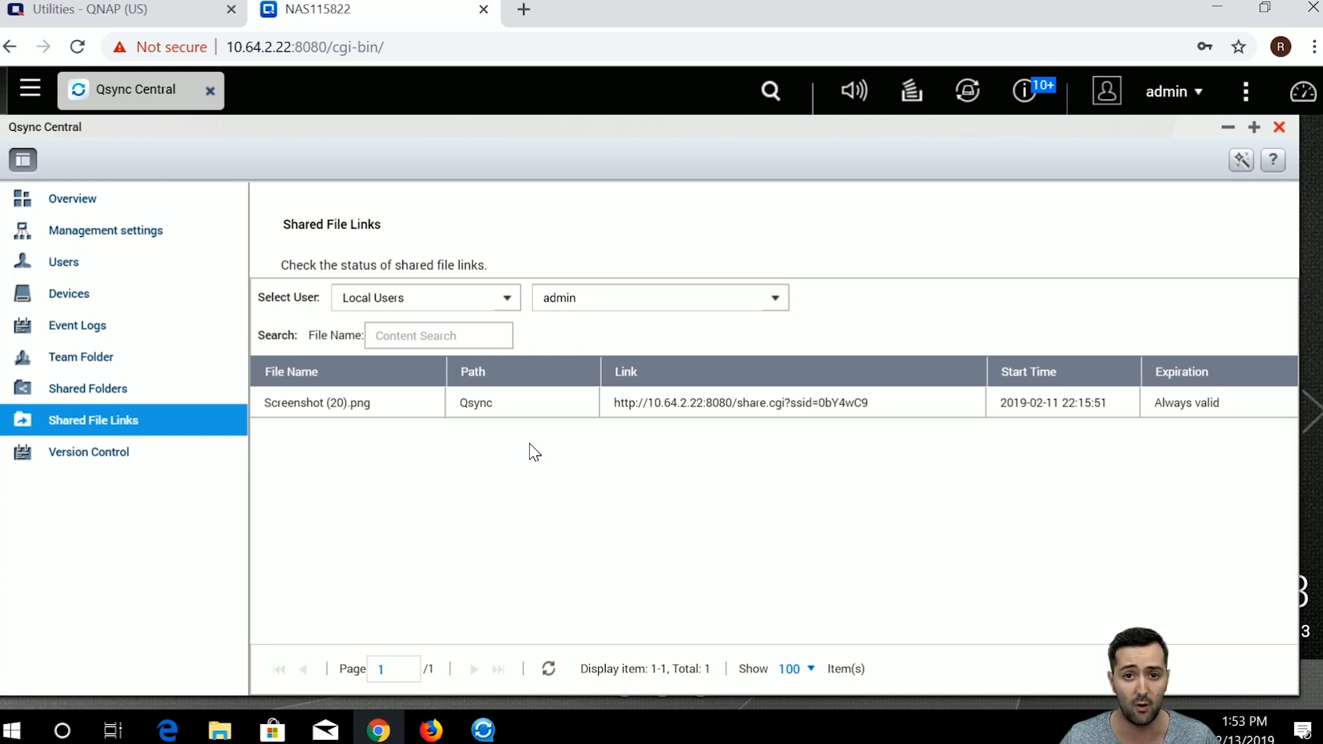
Review the Version Control settings, then the synced Devices list.
click(194, 453)
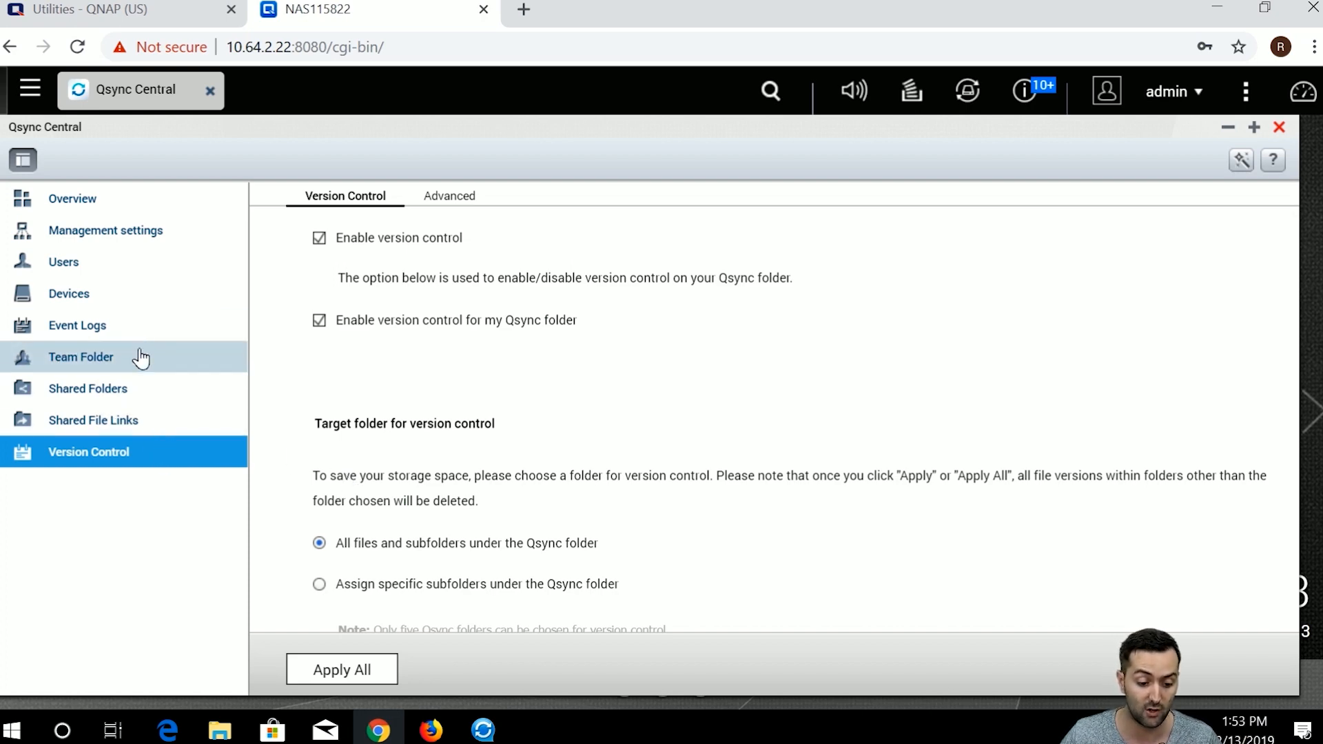
click(145, 307)
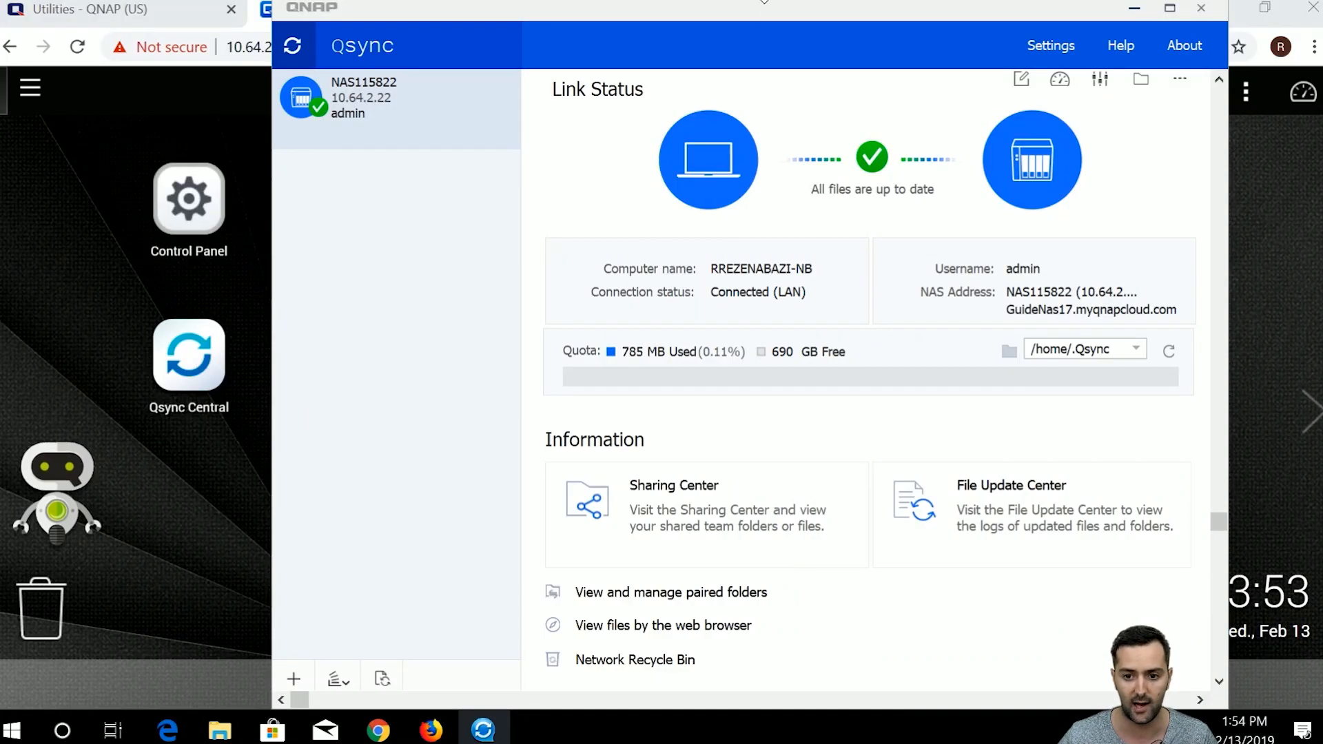
Reposition the Qsync window and edit the NAS connection, bringing up the reconnect reminder.
drag(763, 9, 720, 18)
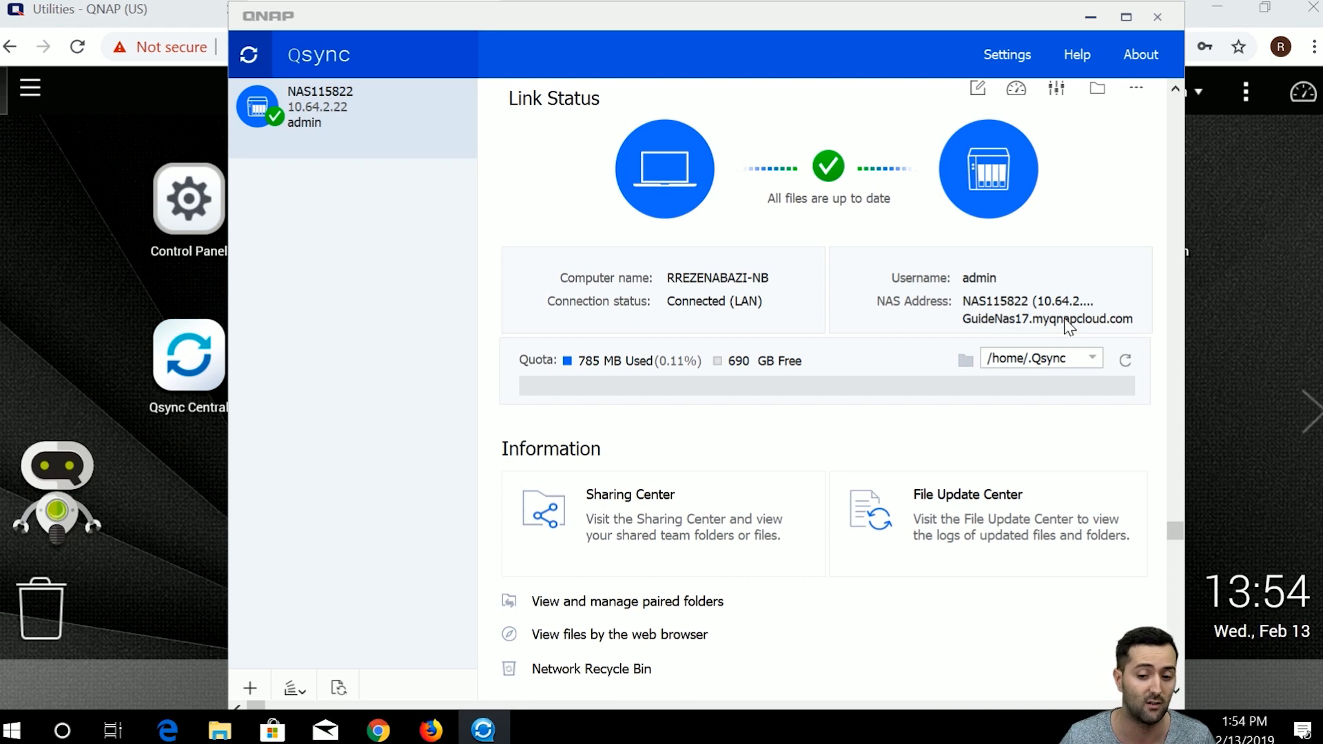
drag(544, 16, 545, 9)
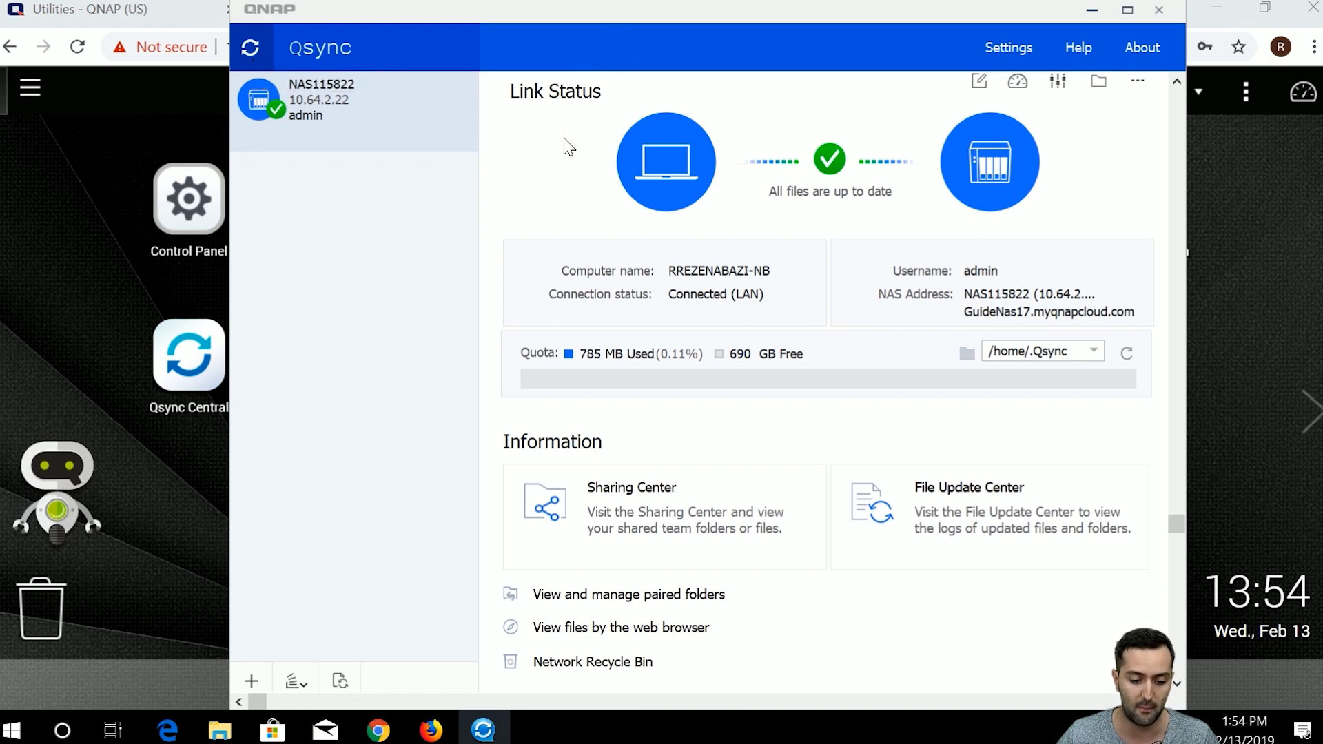
click(981, 91)
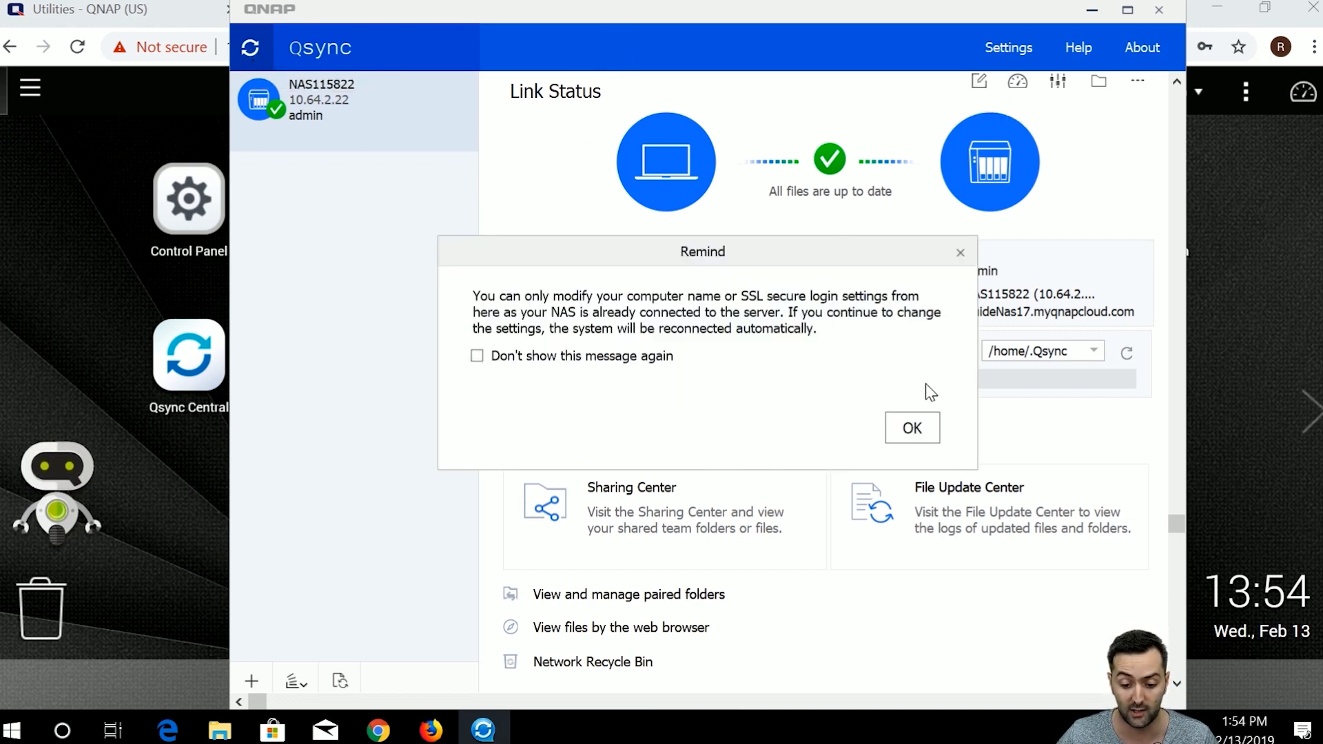
Dismiss the reminder and choose to search for the NAS via QID in Edit Connection.
click(891, 429)
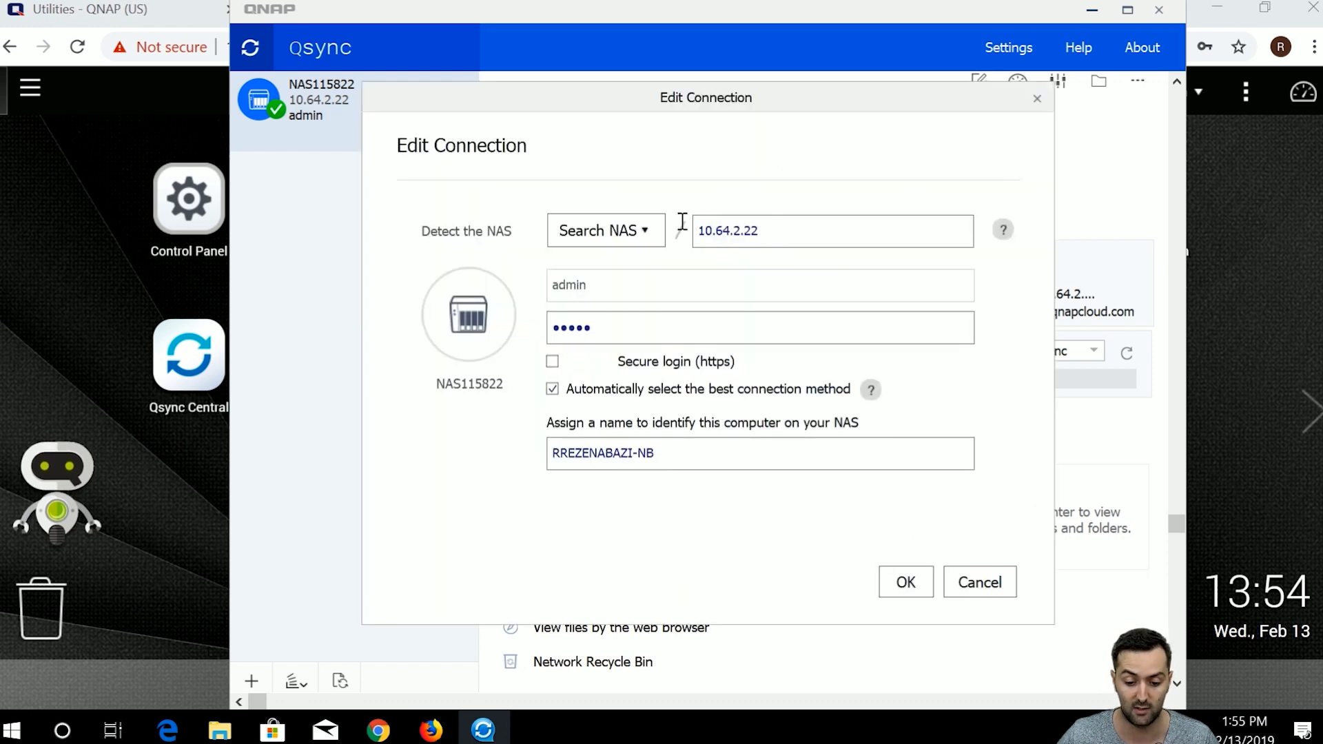
drag(764, 110, 673, 183)
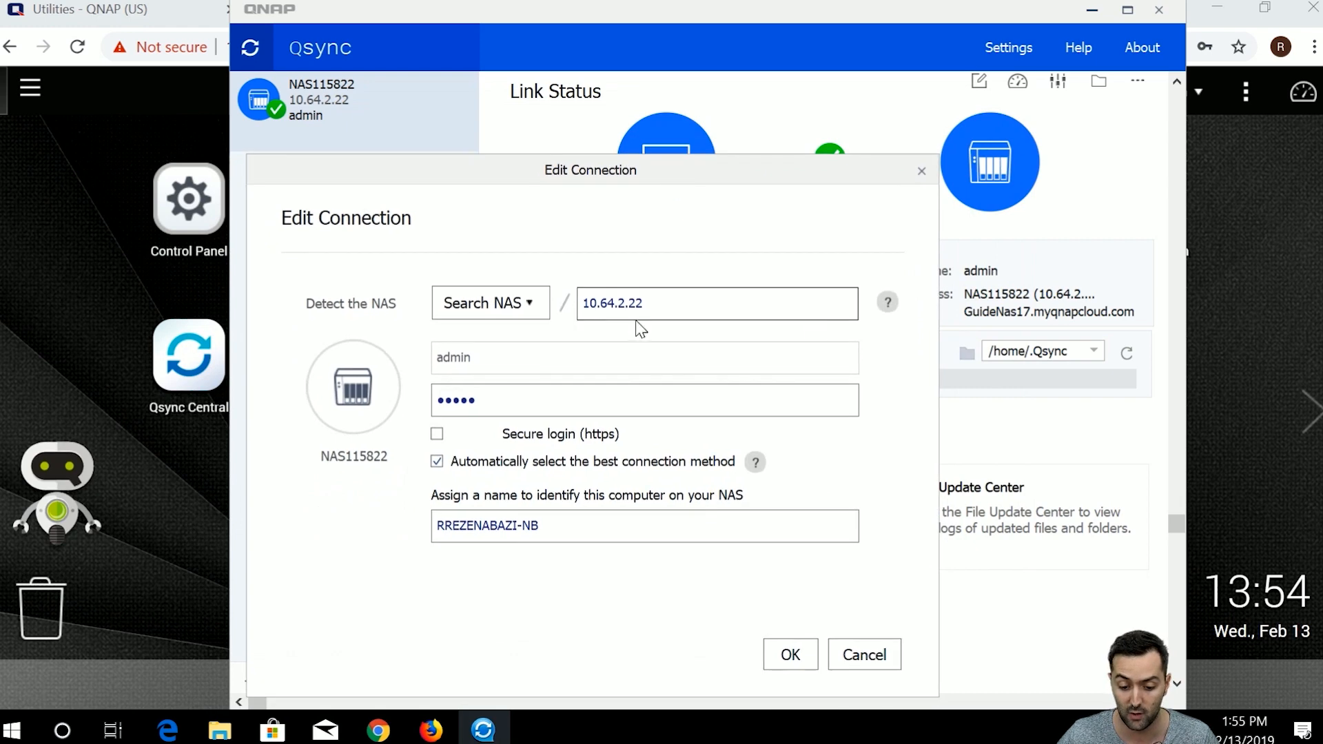
click(502, 304)
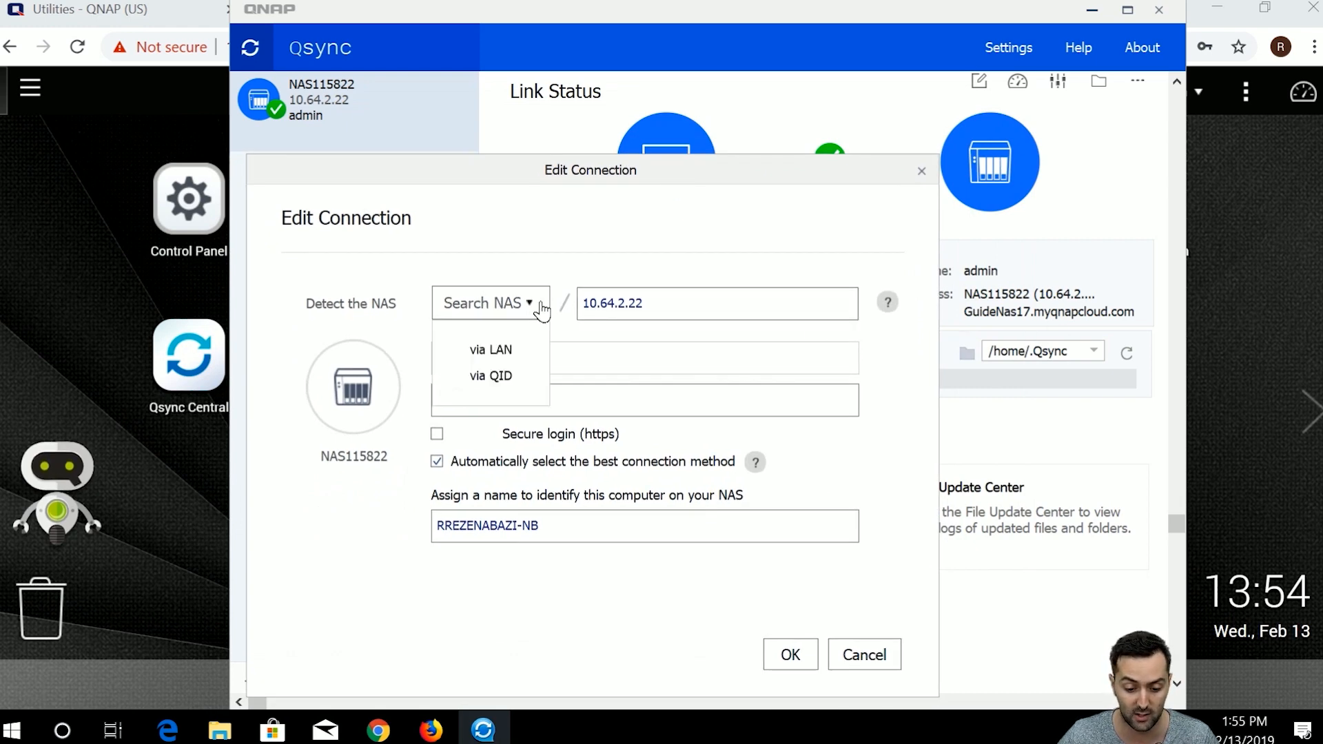
click(531, 369)
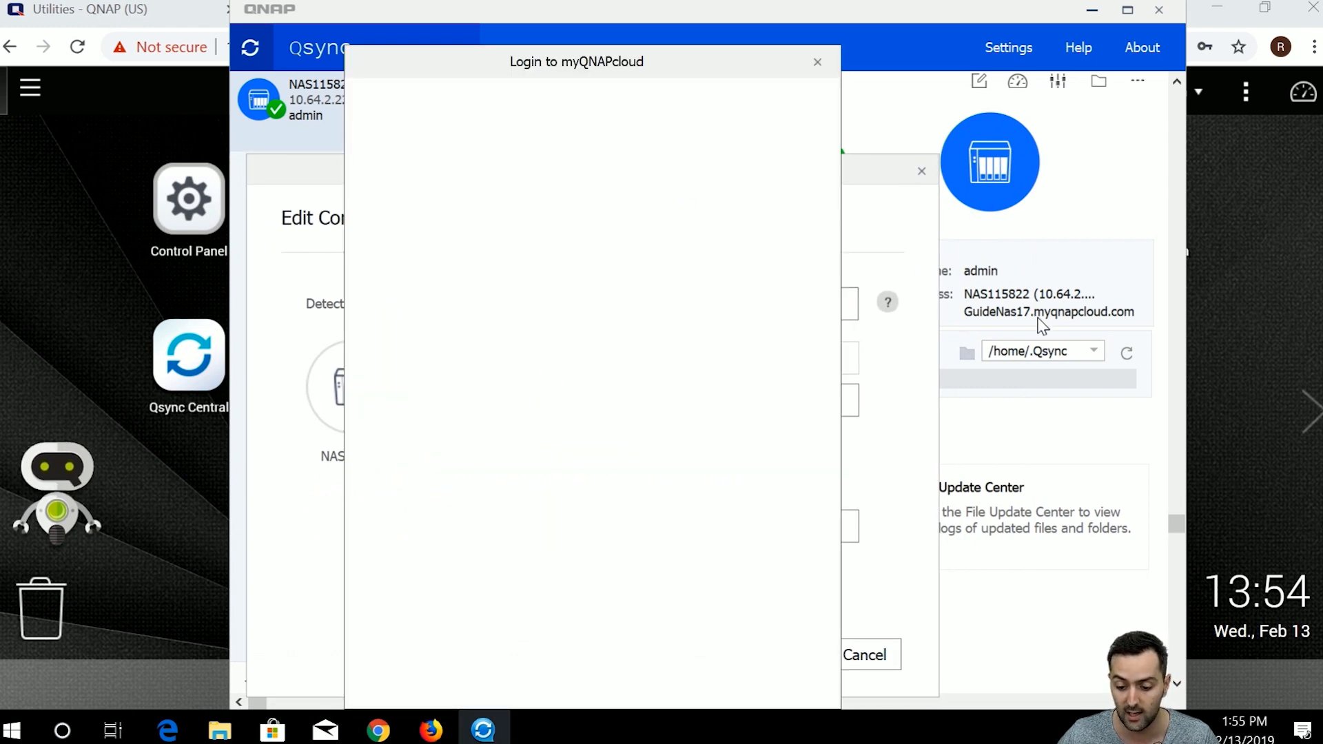
Close the myQNAPcloud sign-in and cancel Edit Connection, then bring up the NAS115822 connection's actions.
click(614, 245)
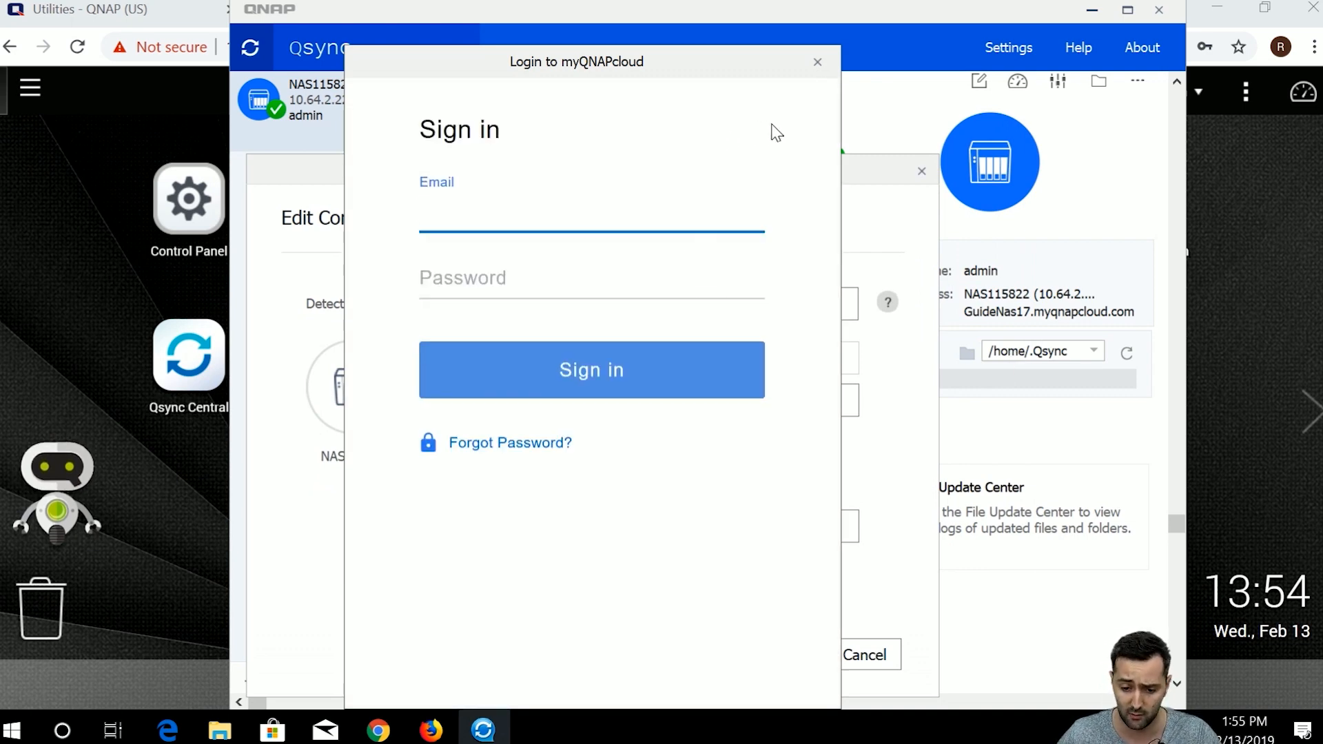
click(818, 62)
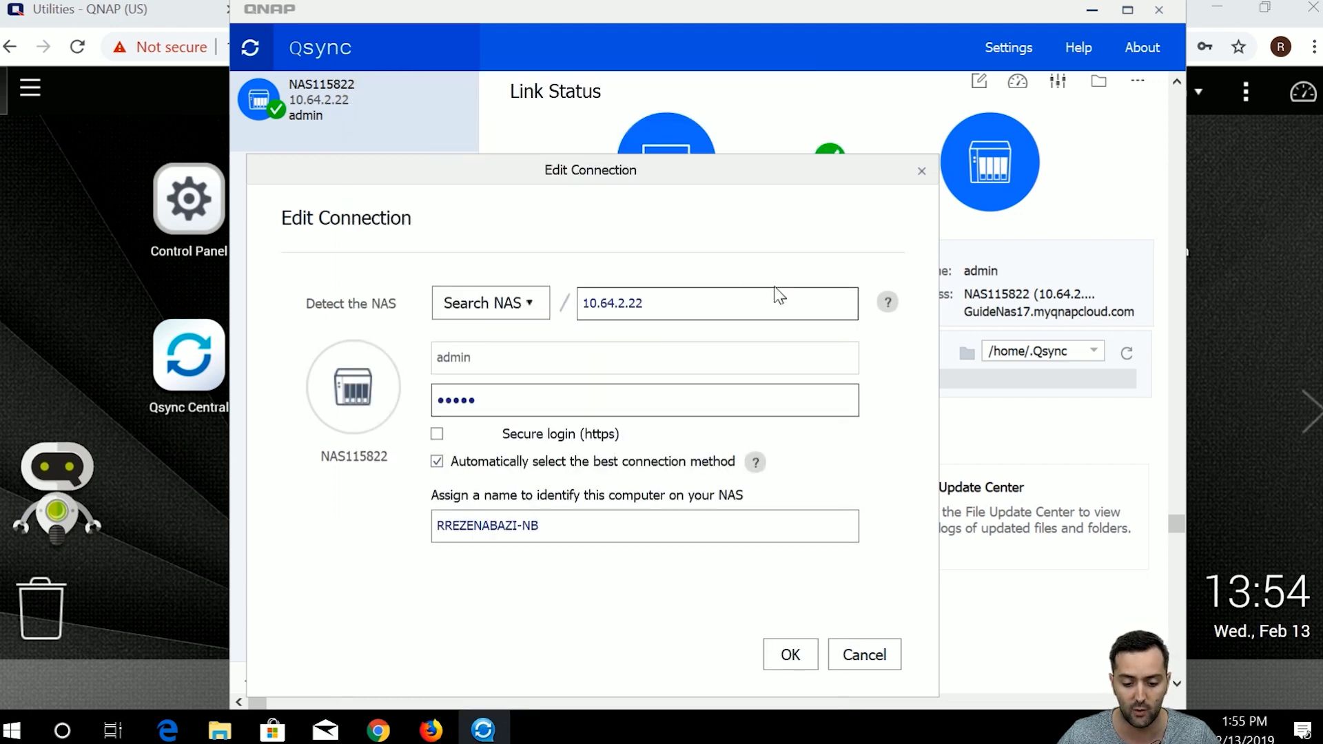
click(858, 656)
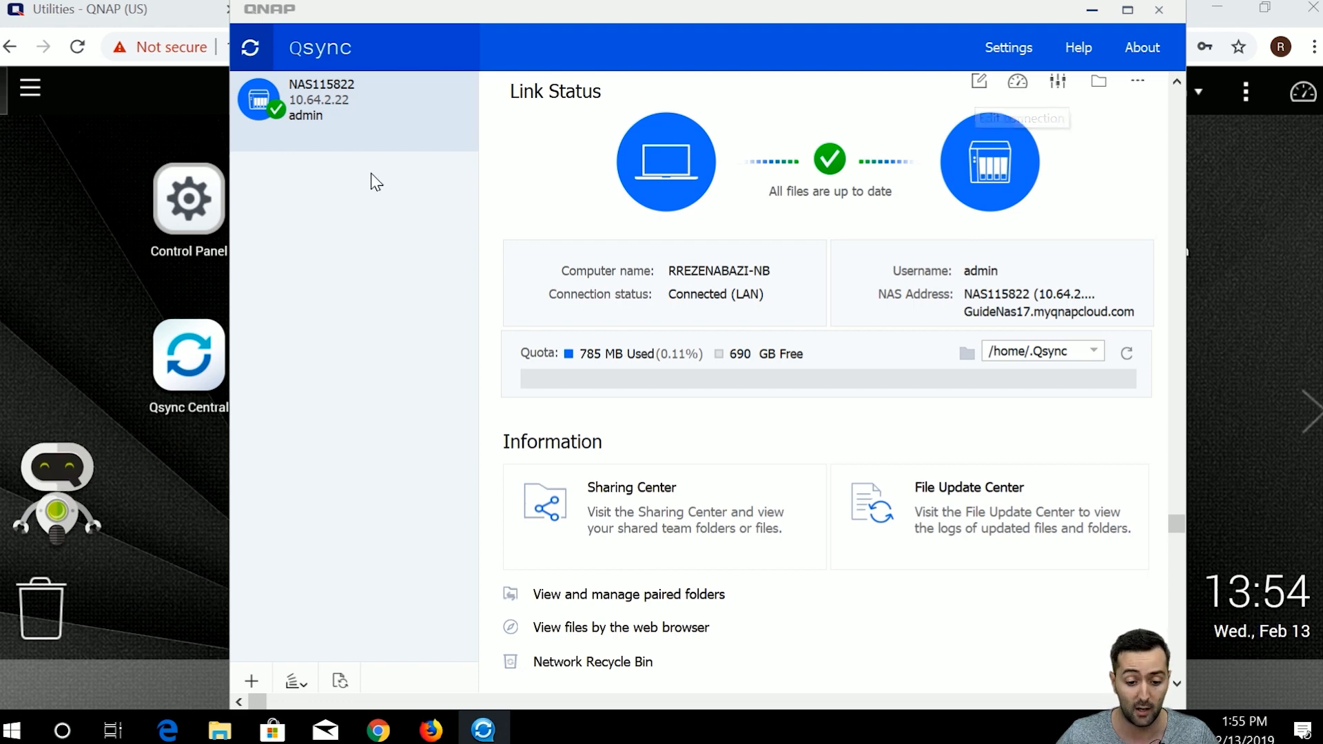
right_click(365, 109)
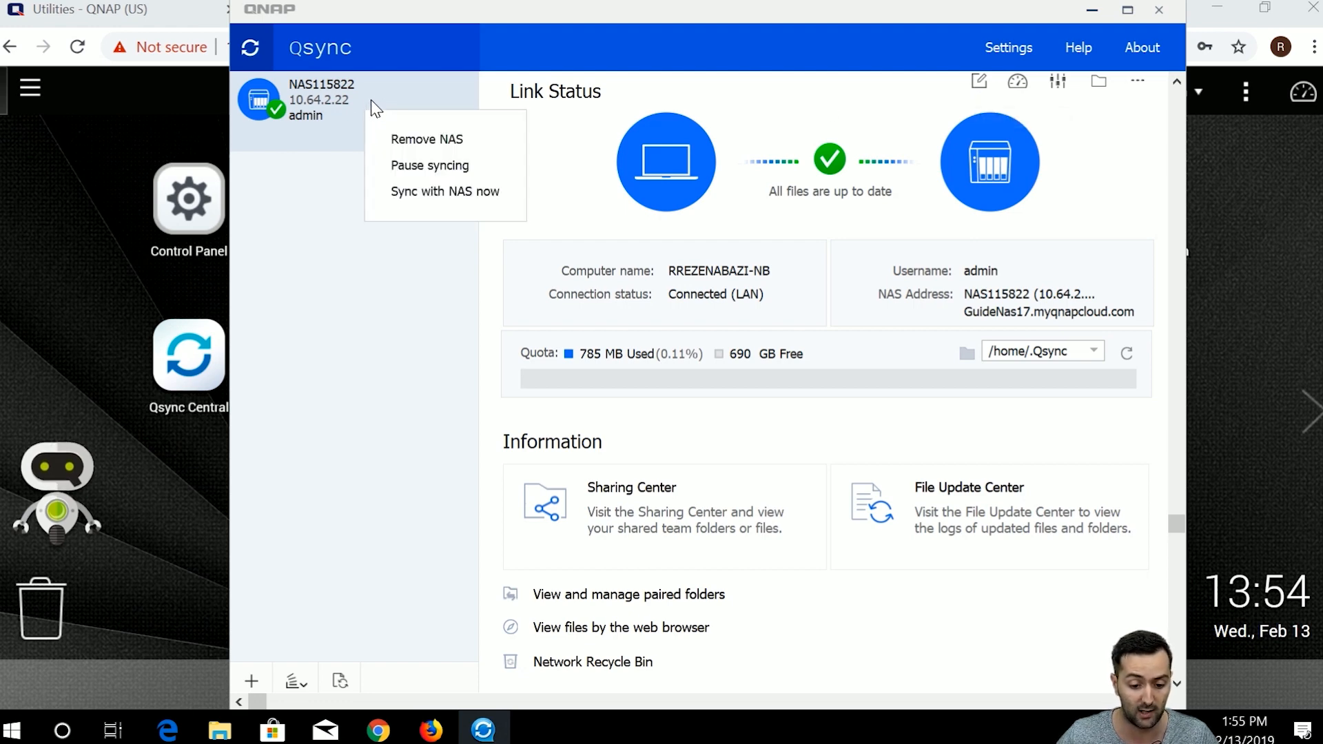
click(316, 476)
click(250, 683)
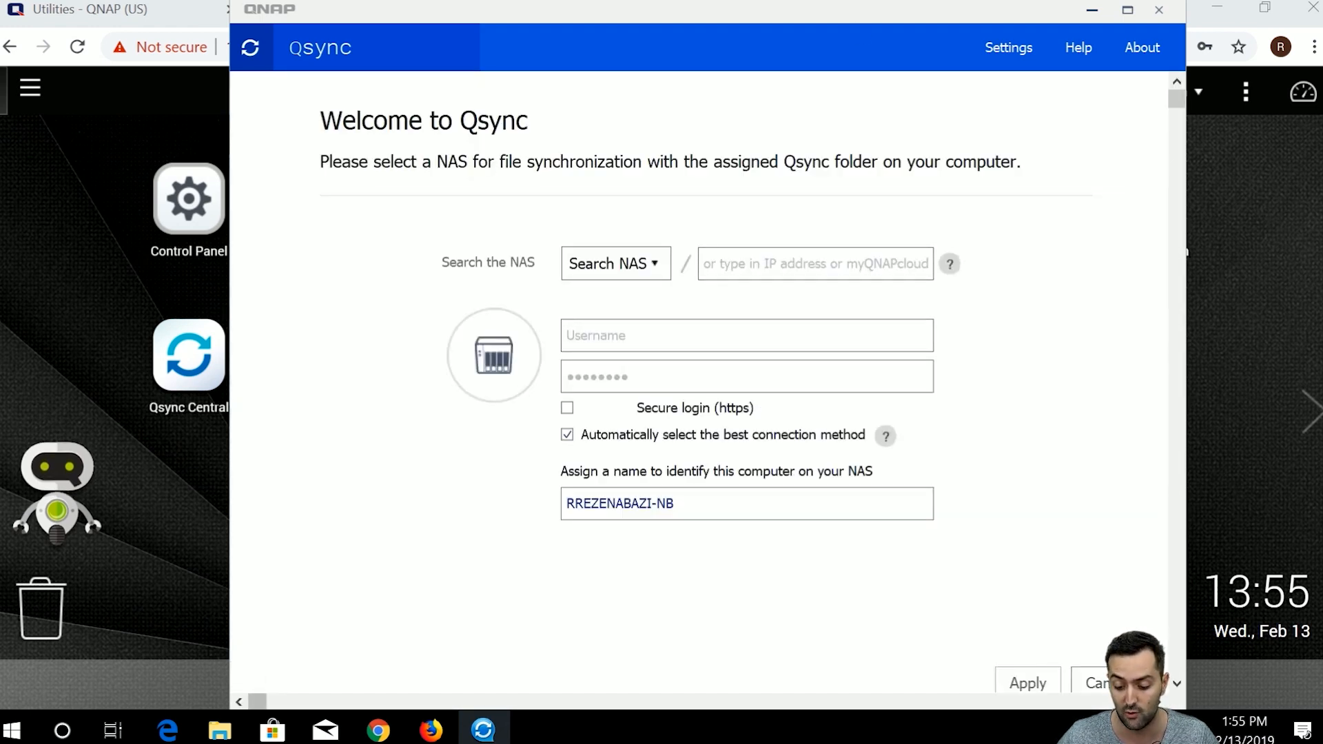
click(1094, 683)
click(829, 433)
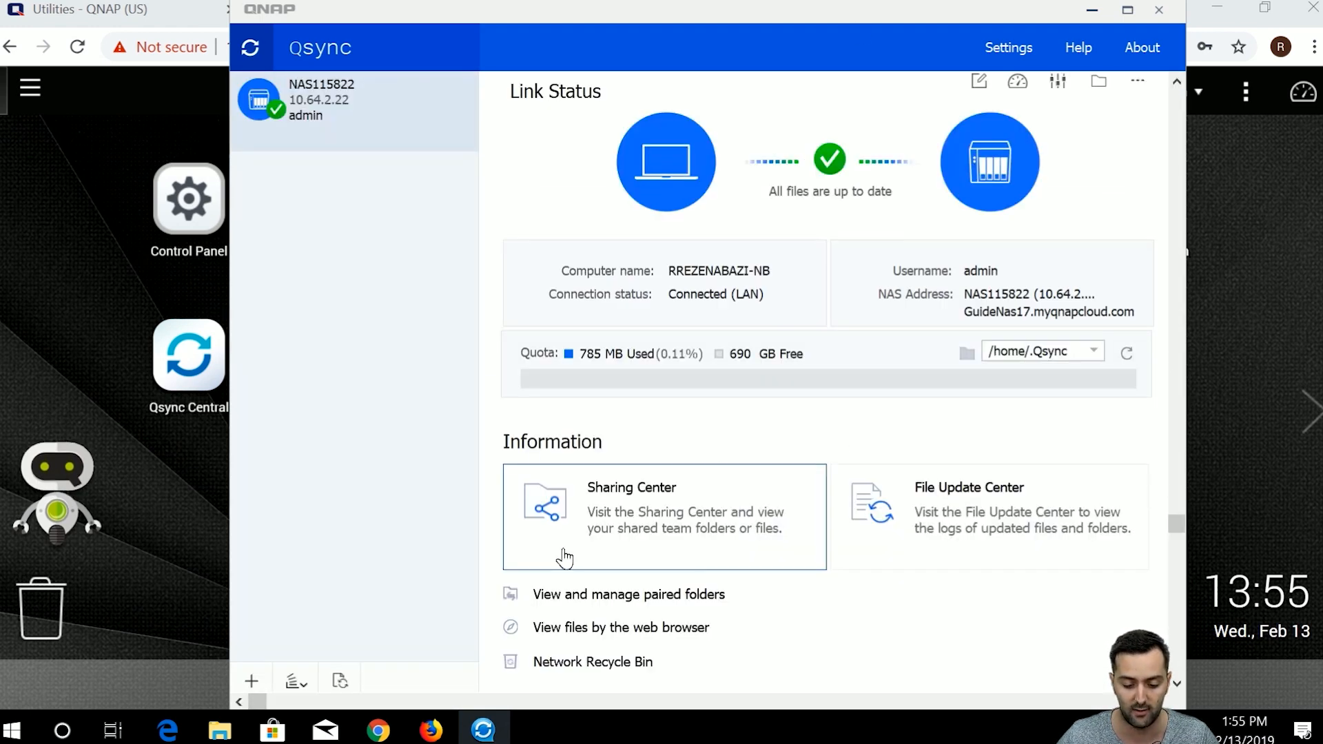
right_click(355, 88)
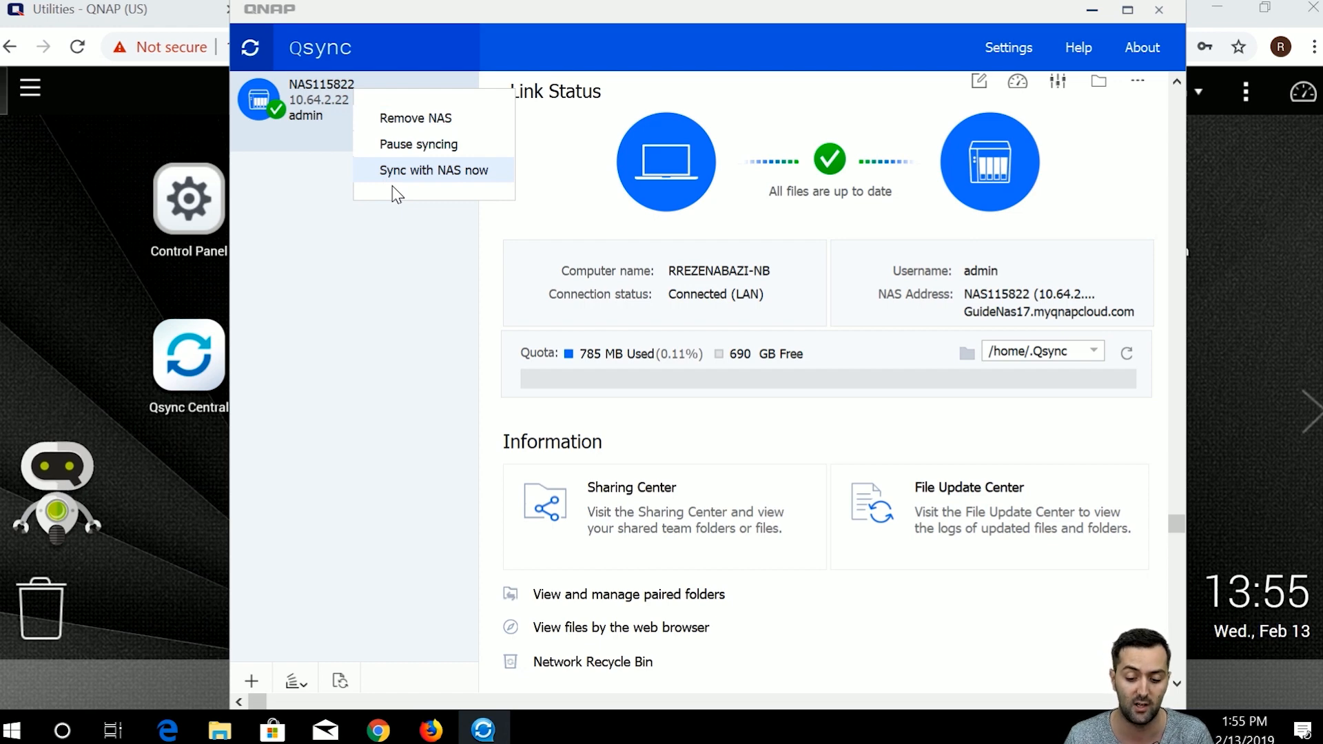
click(324, 302)
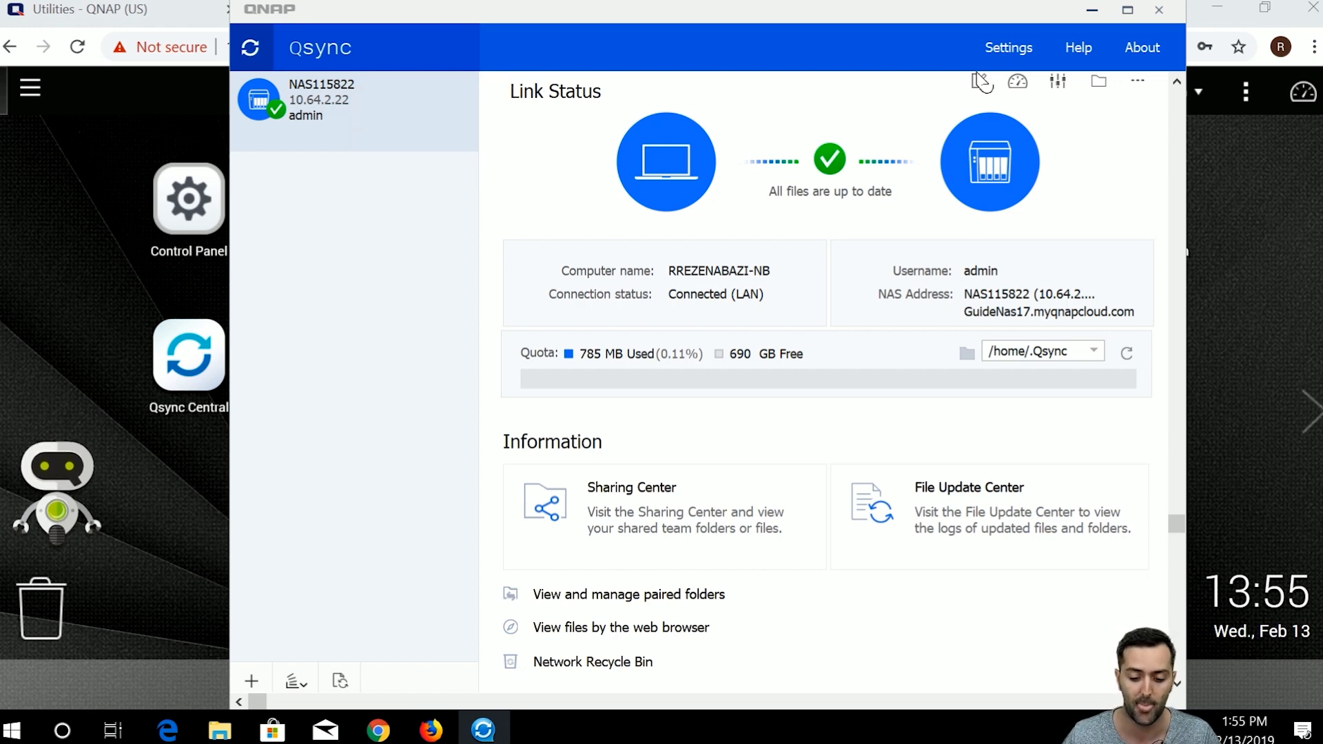
click(1031, 55)
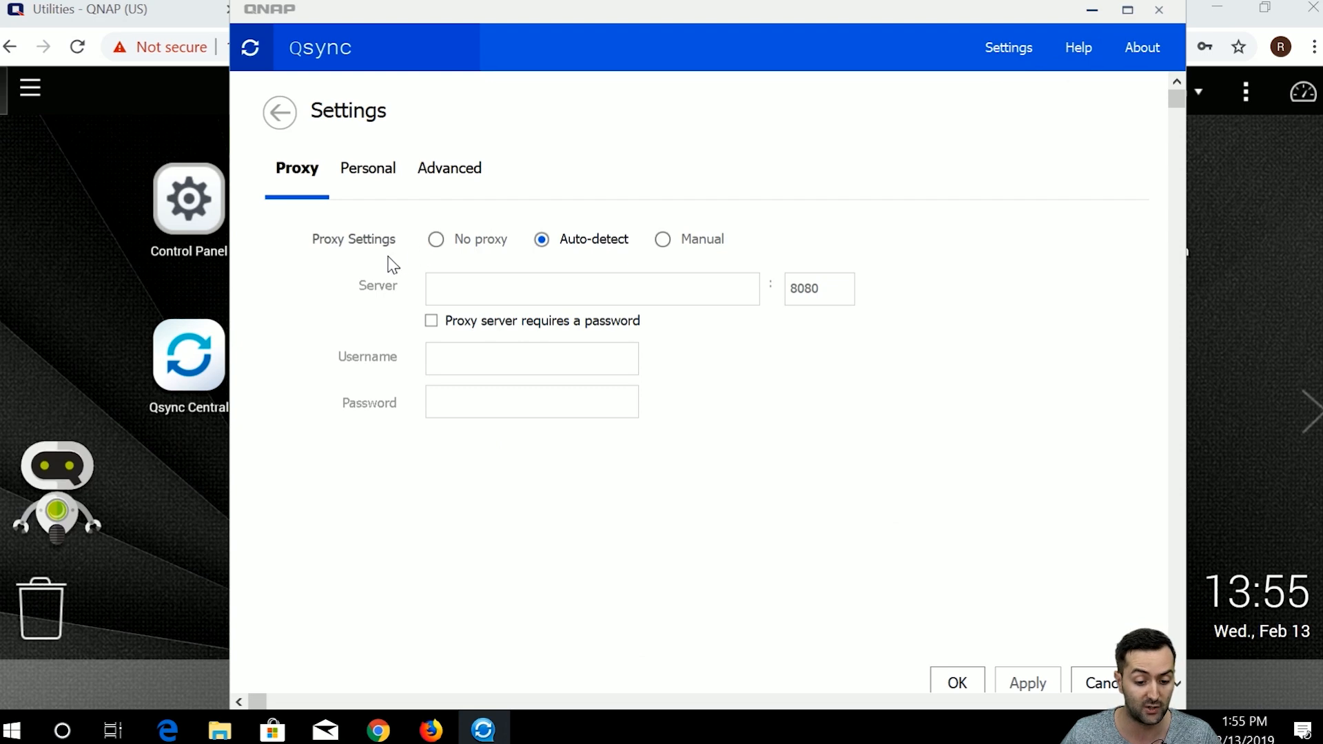
Try No proxy then restore Auto-detect, and keep the language English and region Global.
click(434, 241)
click(541, 240)
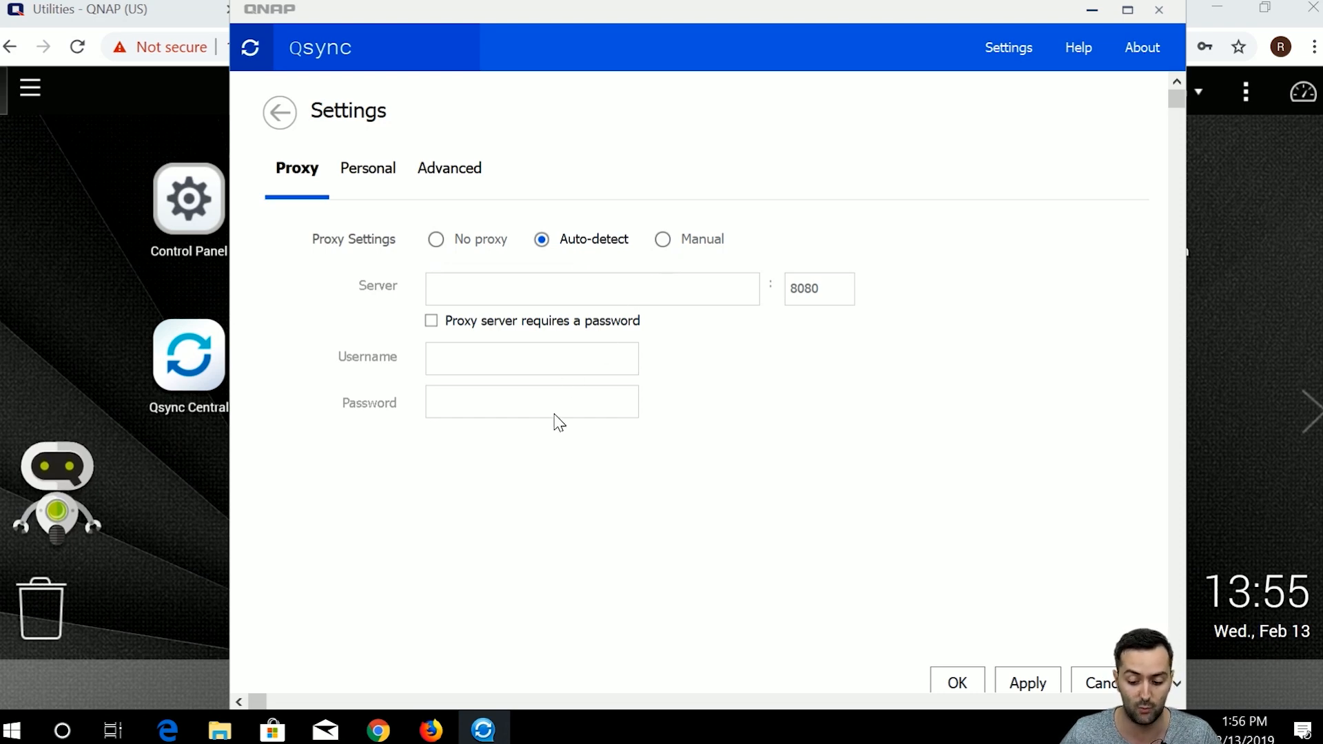
click(399, 165)
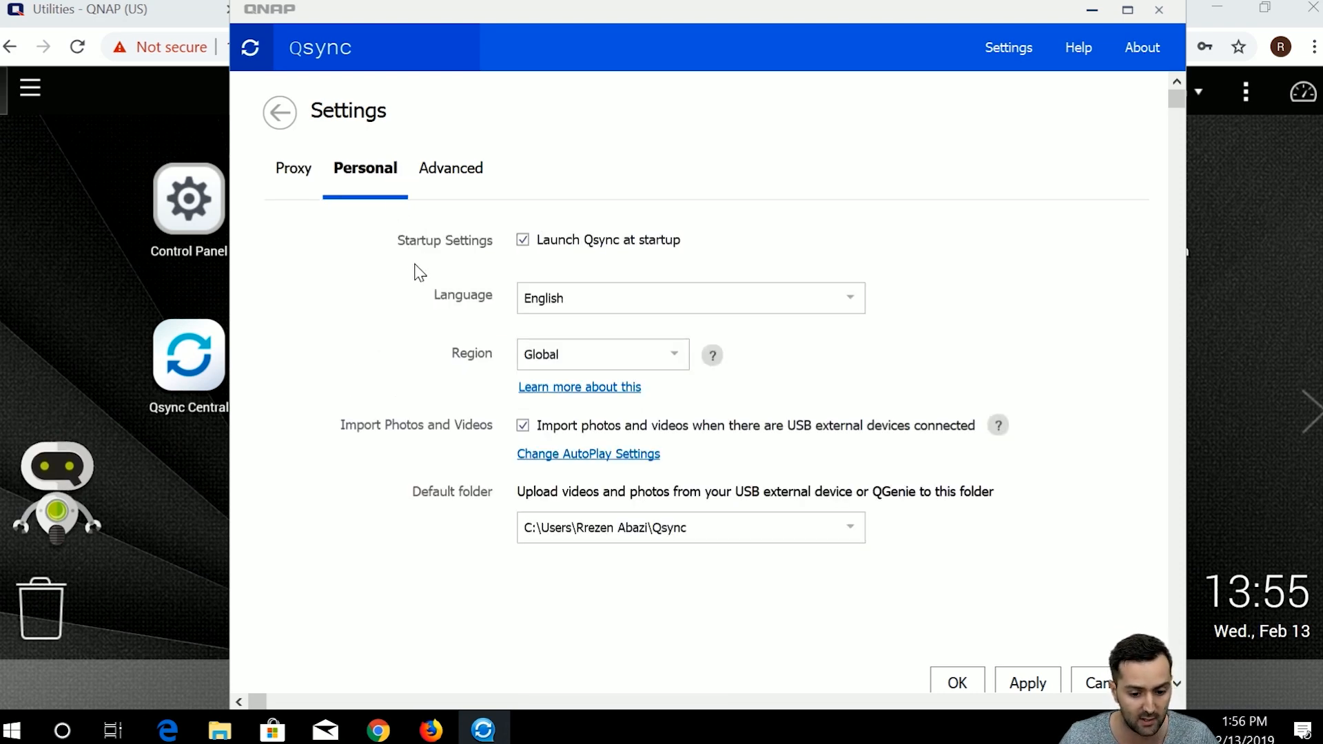
click(553, 301)
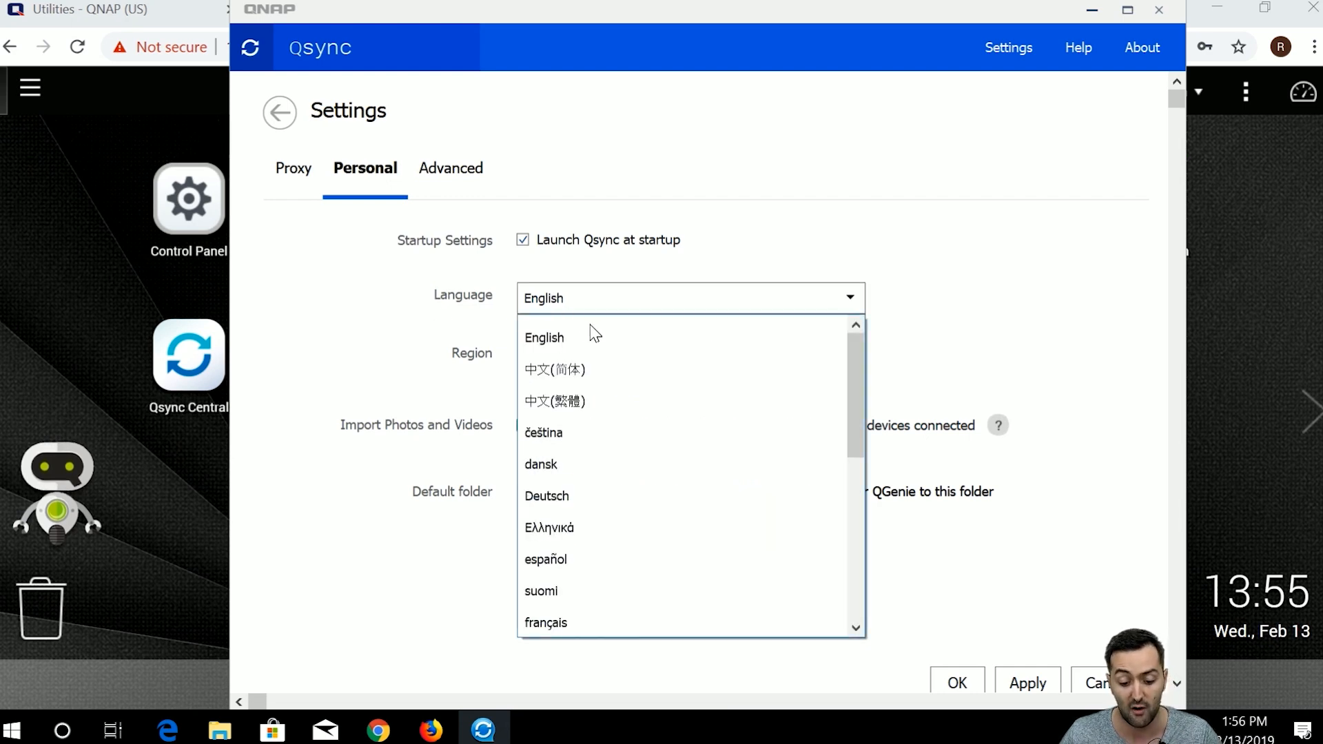
scroll(606, 372, down, 1)
scroll(625, 416, up, 1)
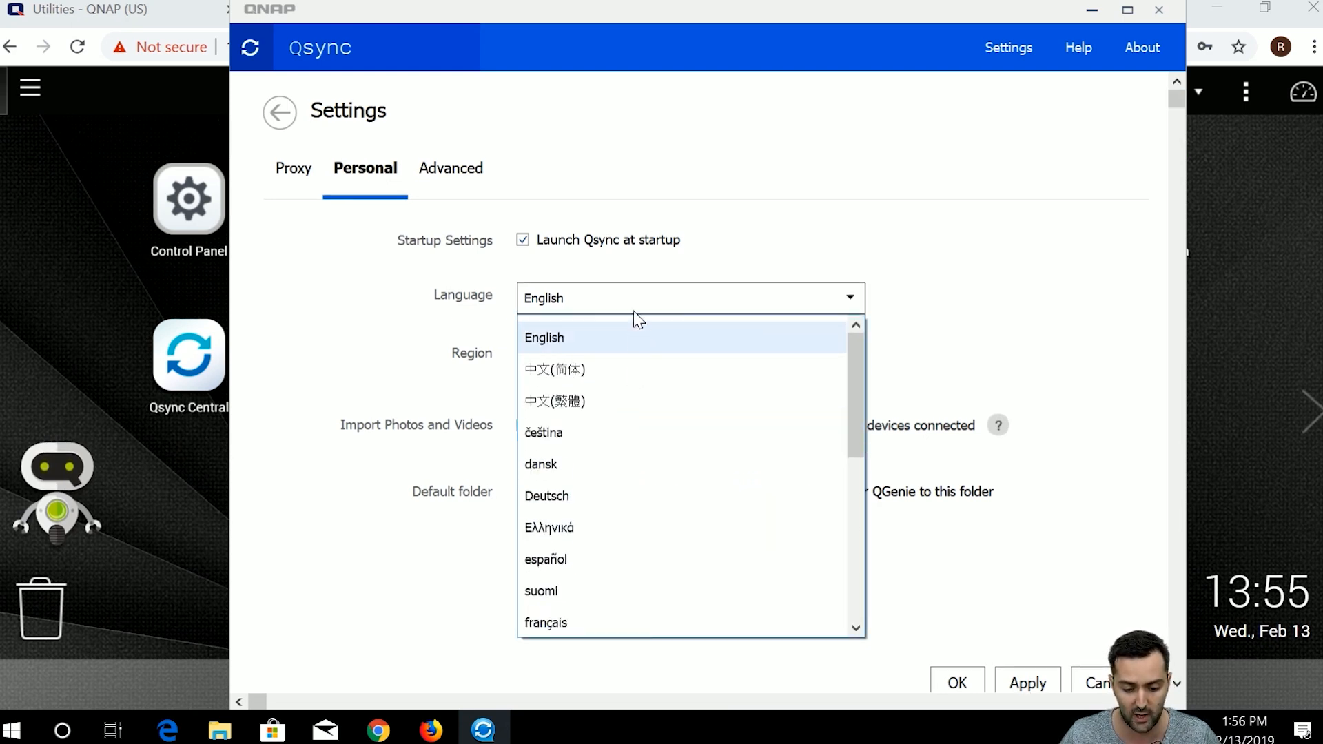
click(633, 319)
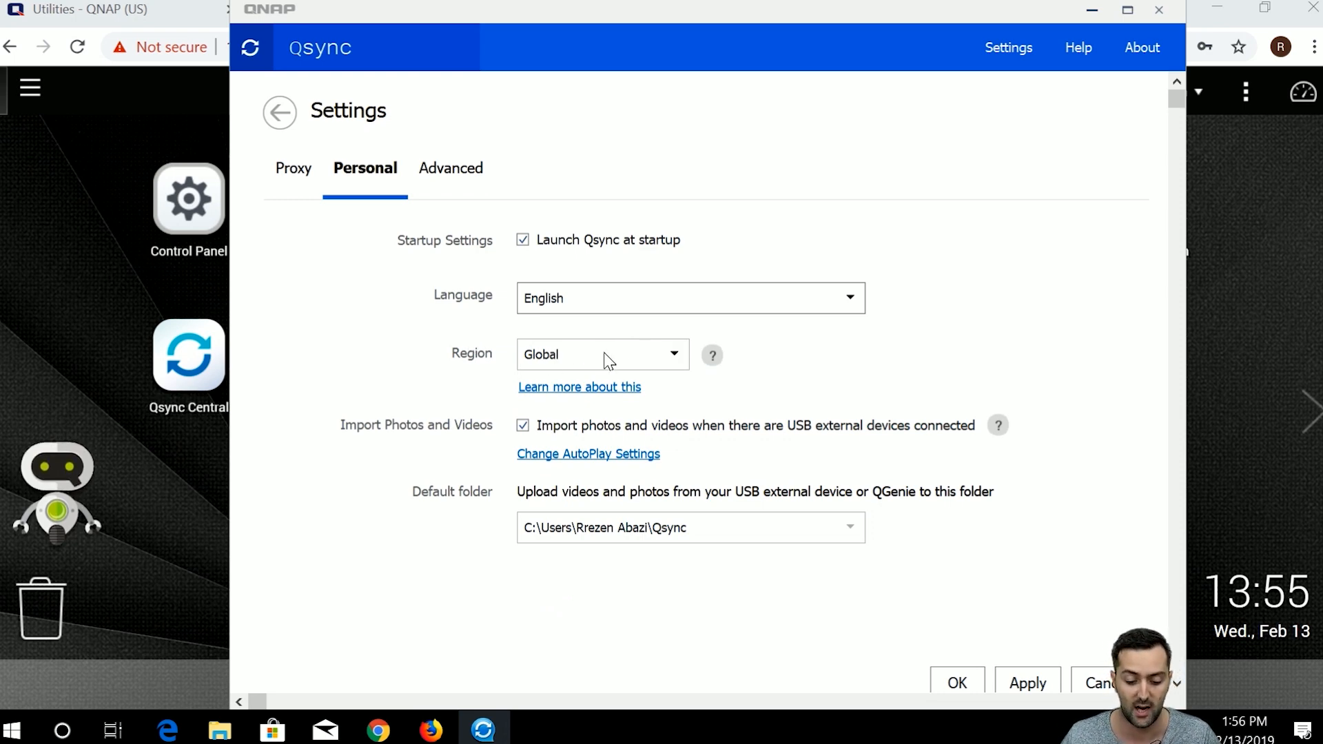
click(672, 354)
click(676, 354)
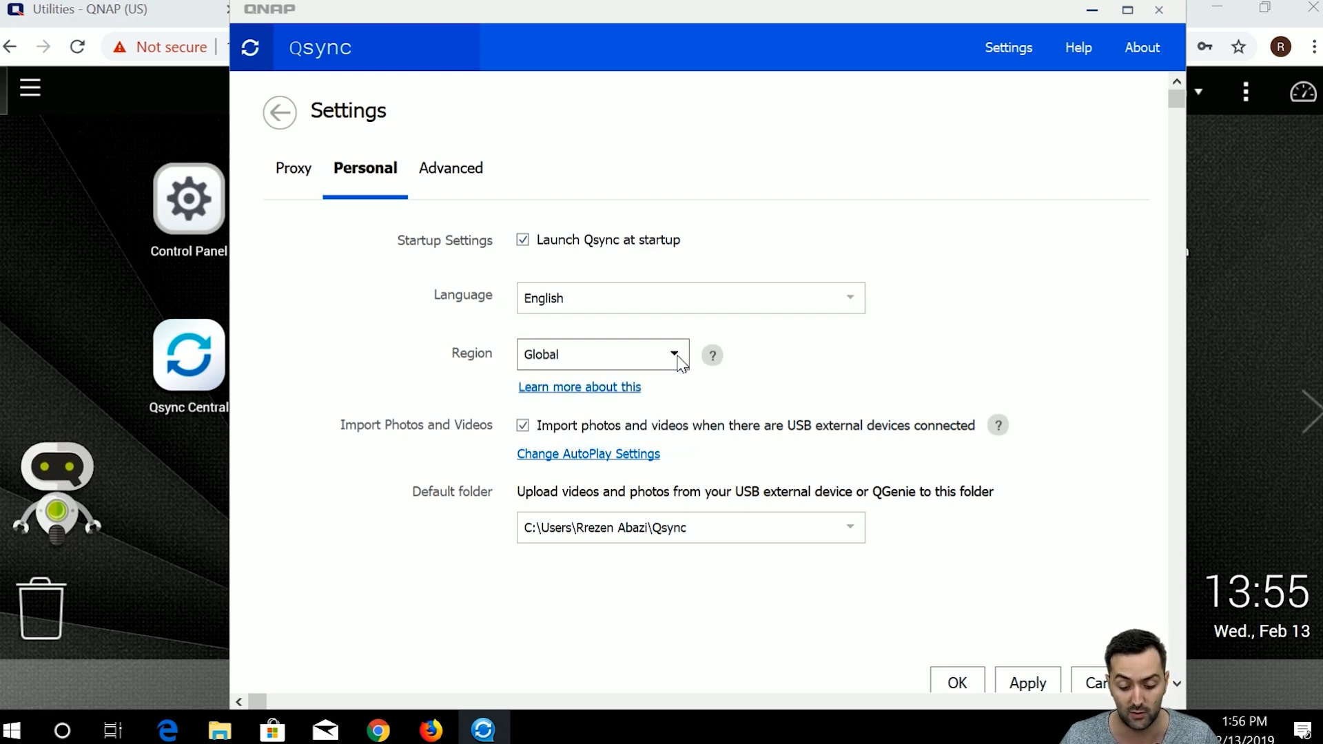
Show the Advanced settings for desktop notifications, debug log and LAN sync.
scroll(775, 469, down, 1)
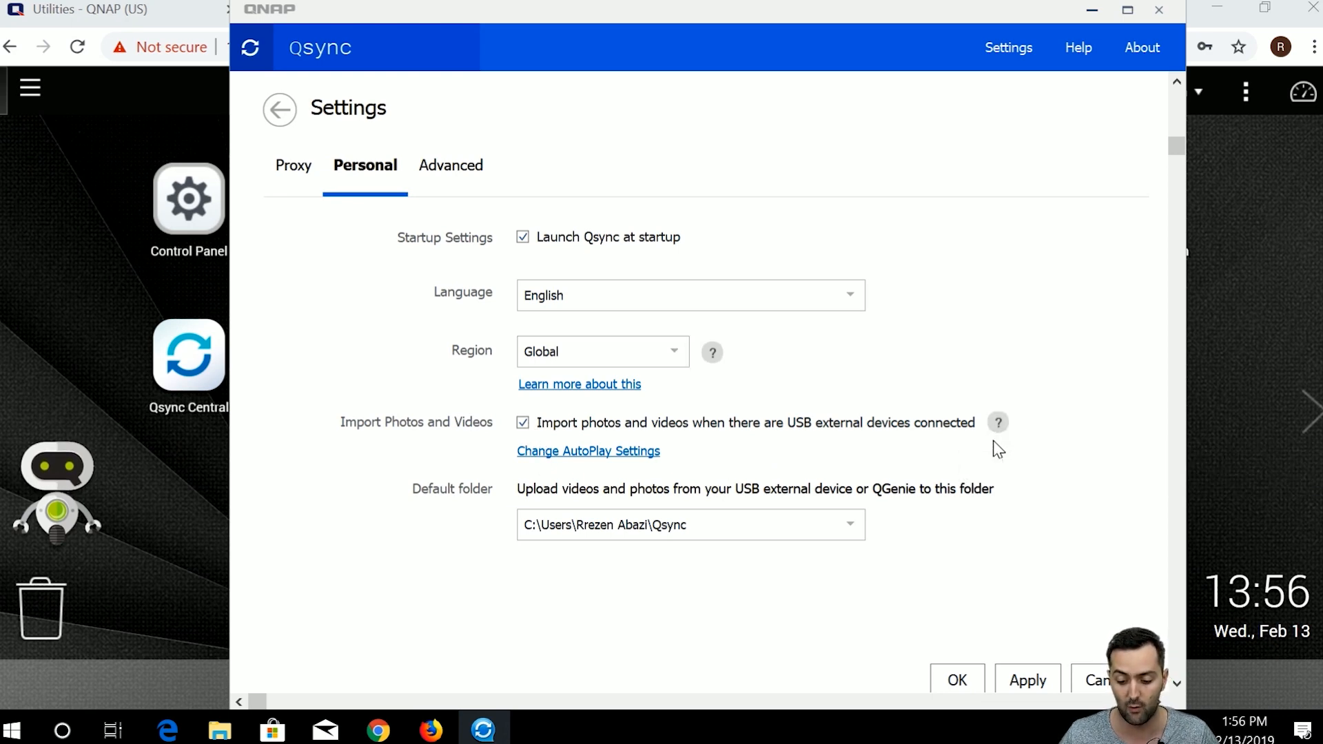
mouse_move(999, 423)
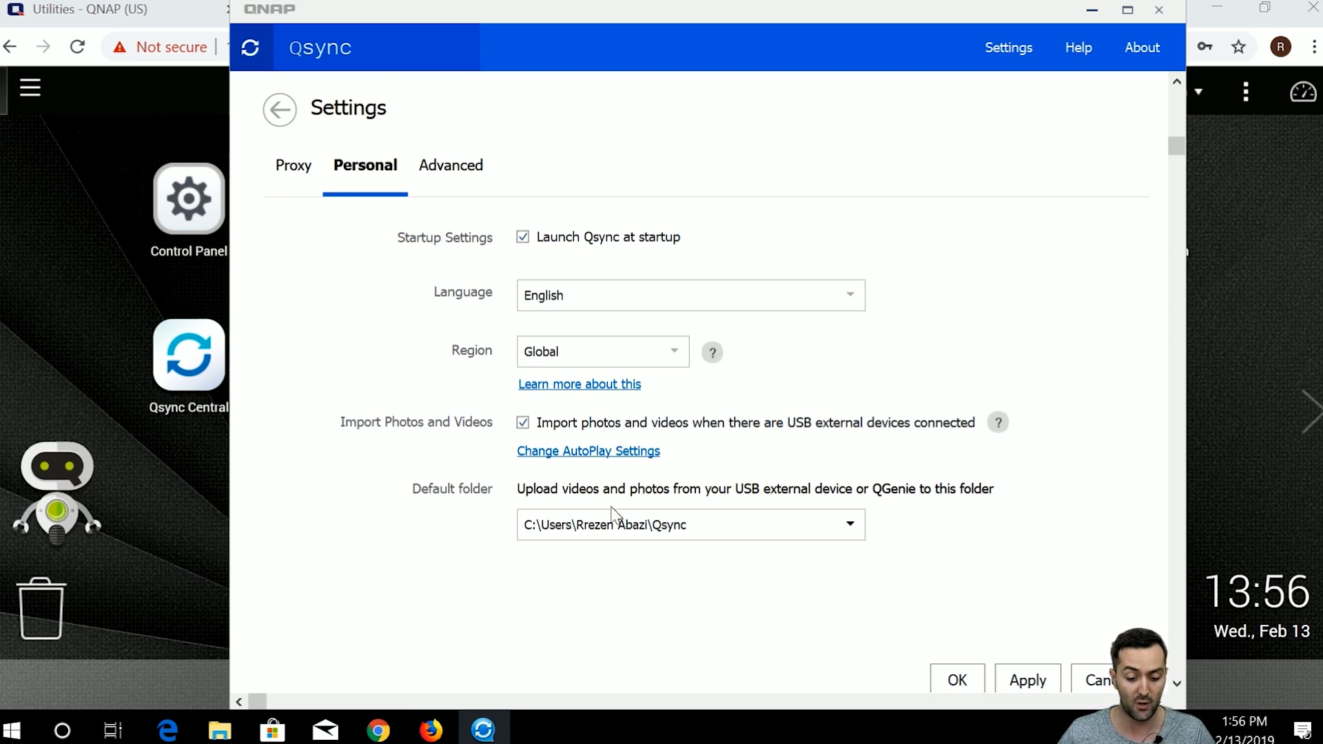
click(449, 175)
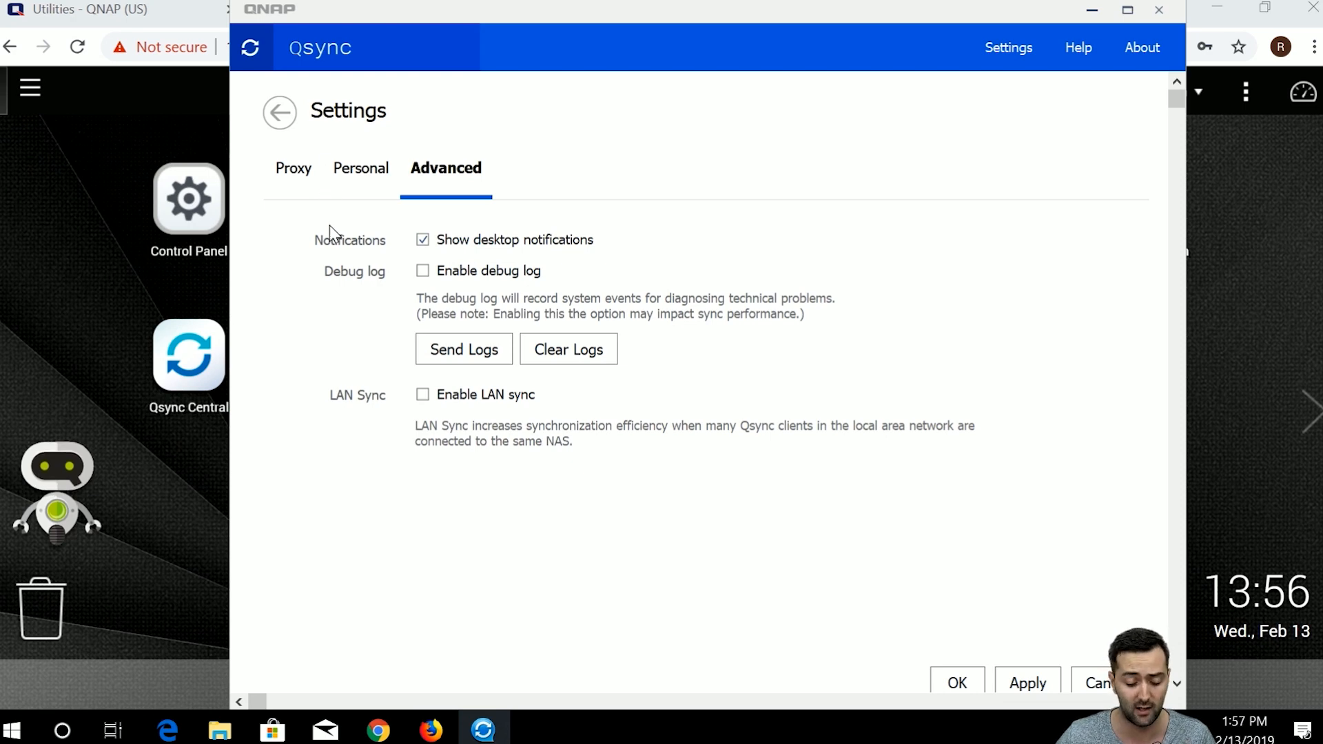
Return to Link Status and open the Sharing Center, which shows no team folders on NAS115822.
click(292, 119)
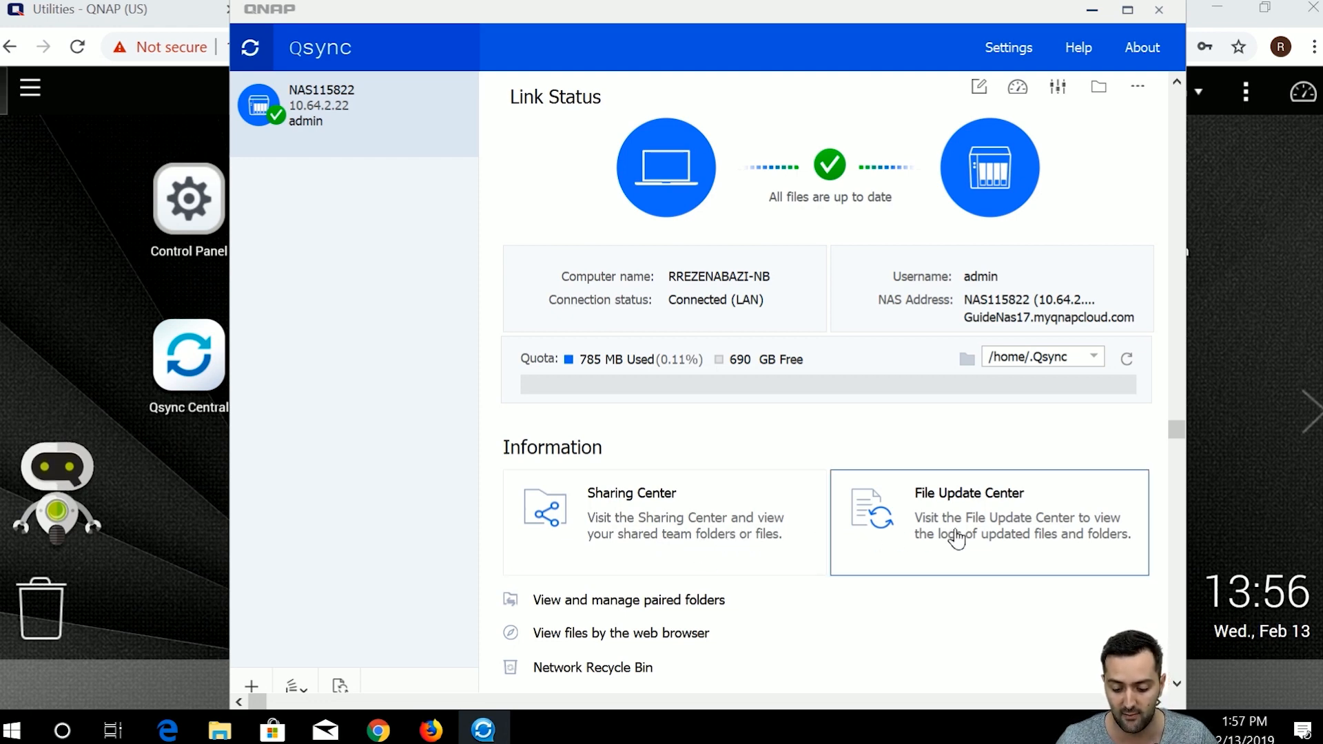
scroll(954, 555, down, 2)
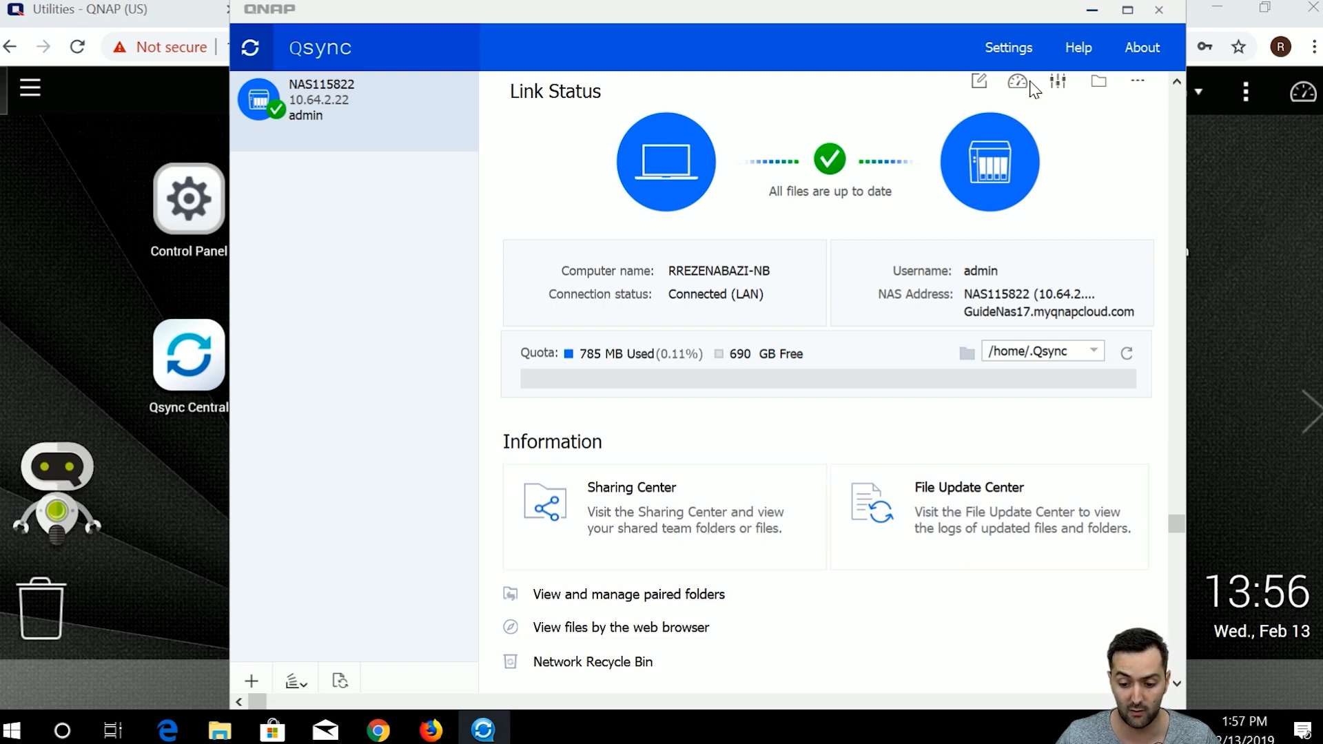
click(754, 571)
drag(1014, 4, 987, 15)
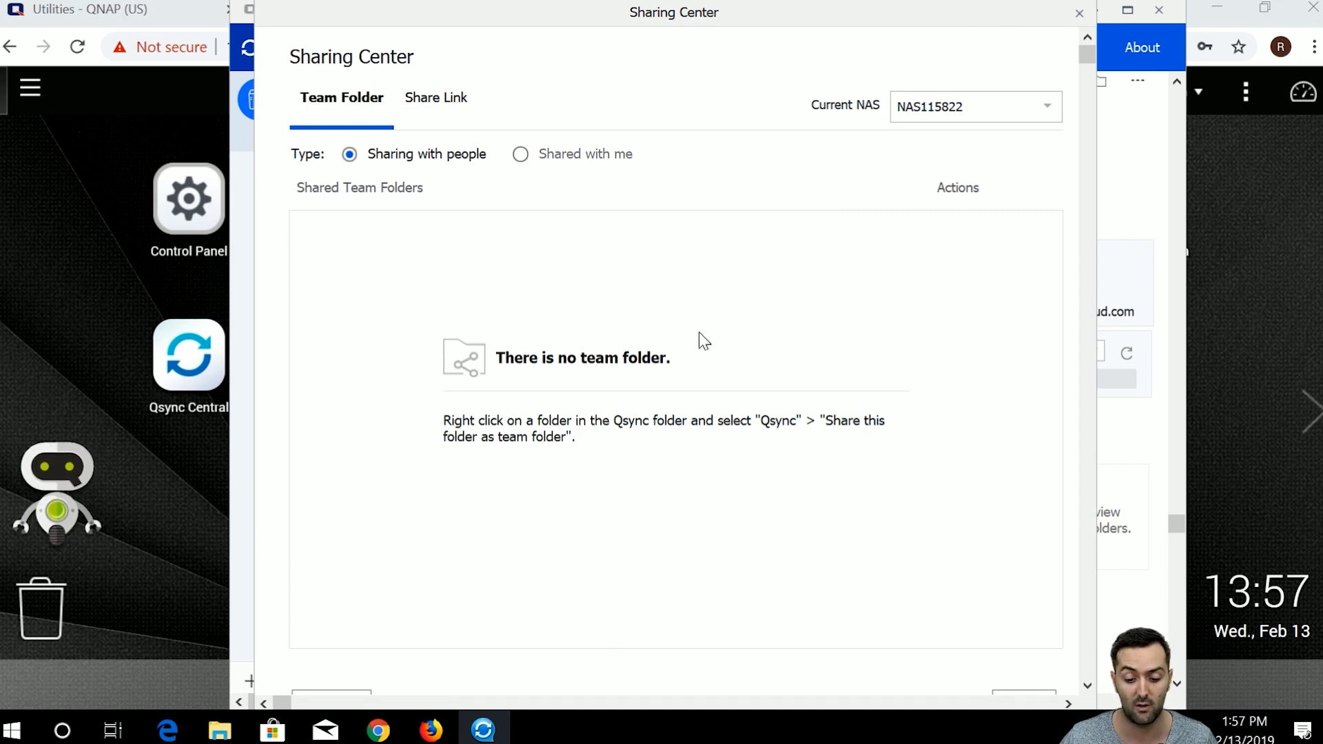
Check the Shared with me, Sharing with people and Share Link lists, then close the Sharing Center.
click(566, 156)
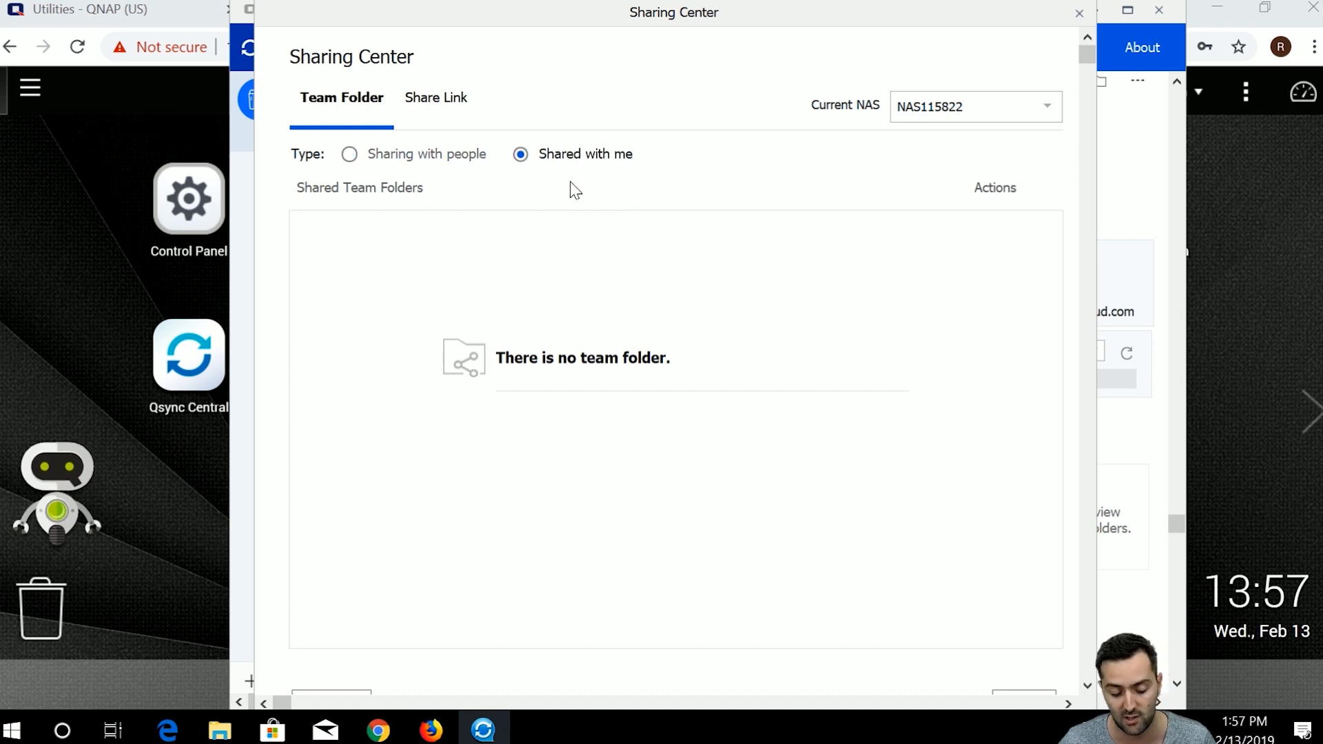
click(475, 157)
click(445, 109)
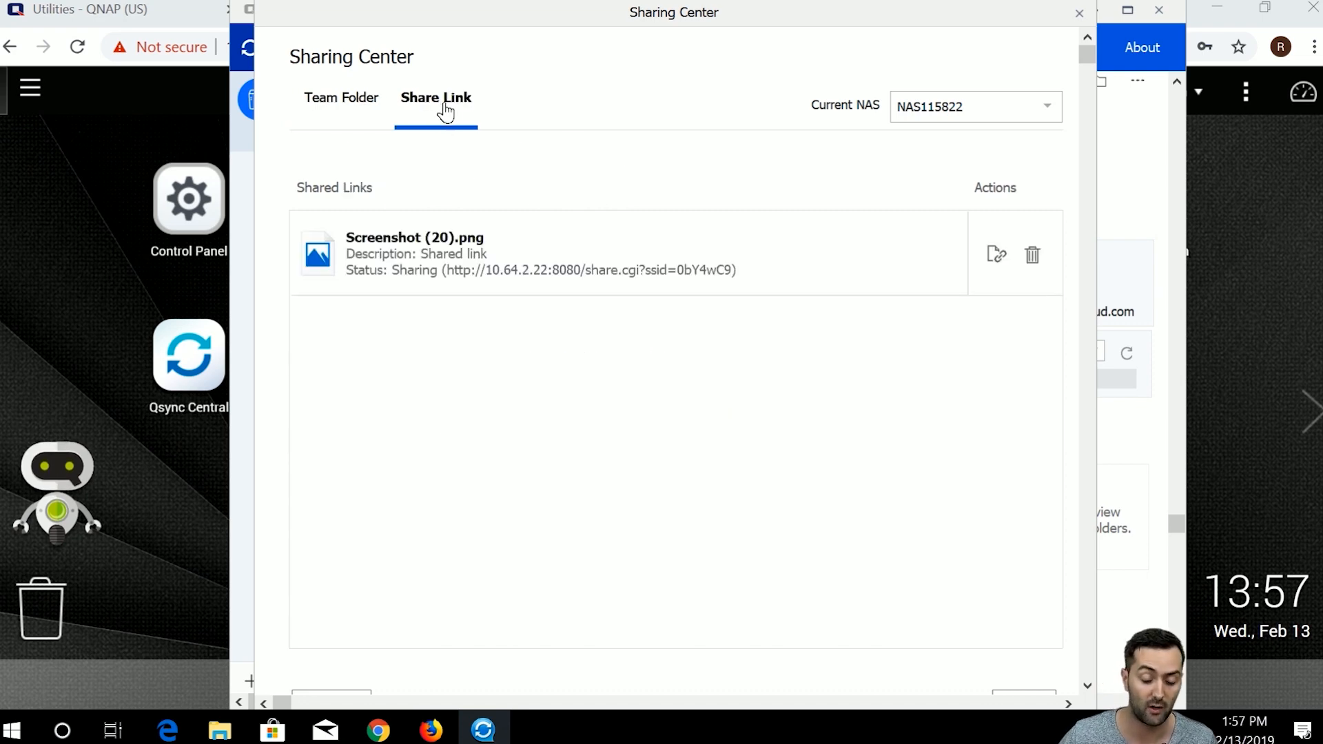
click(362, 110)
click(420, 115)
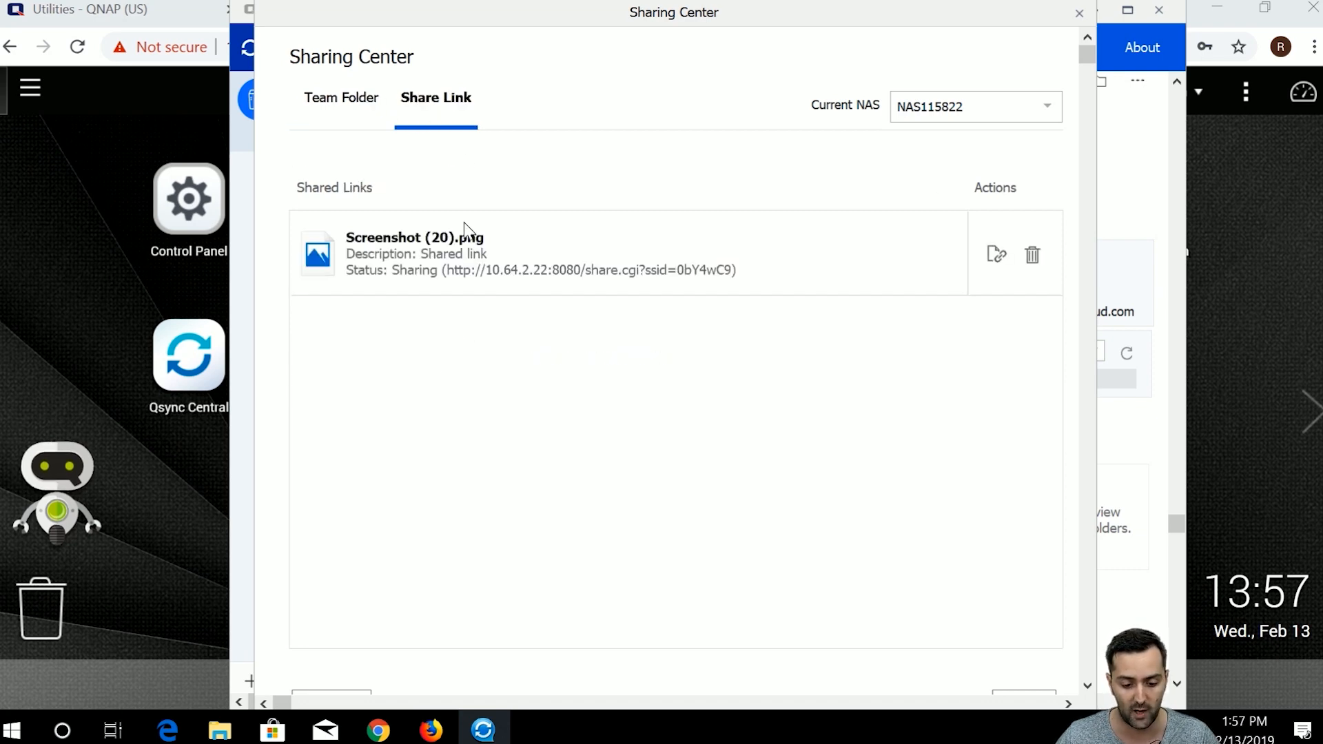
click(370, 113)
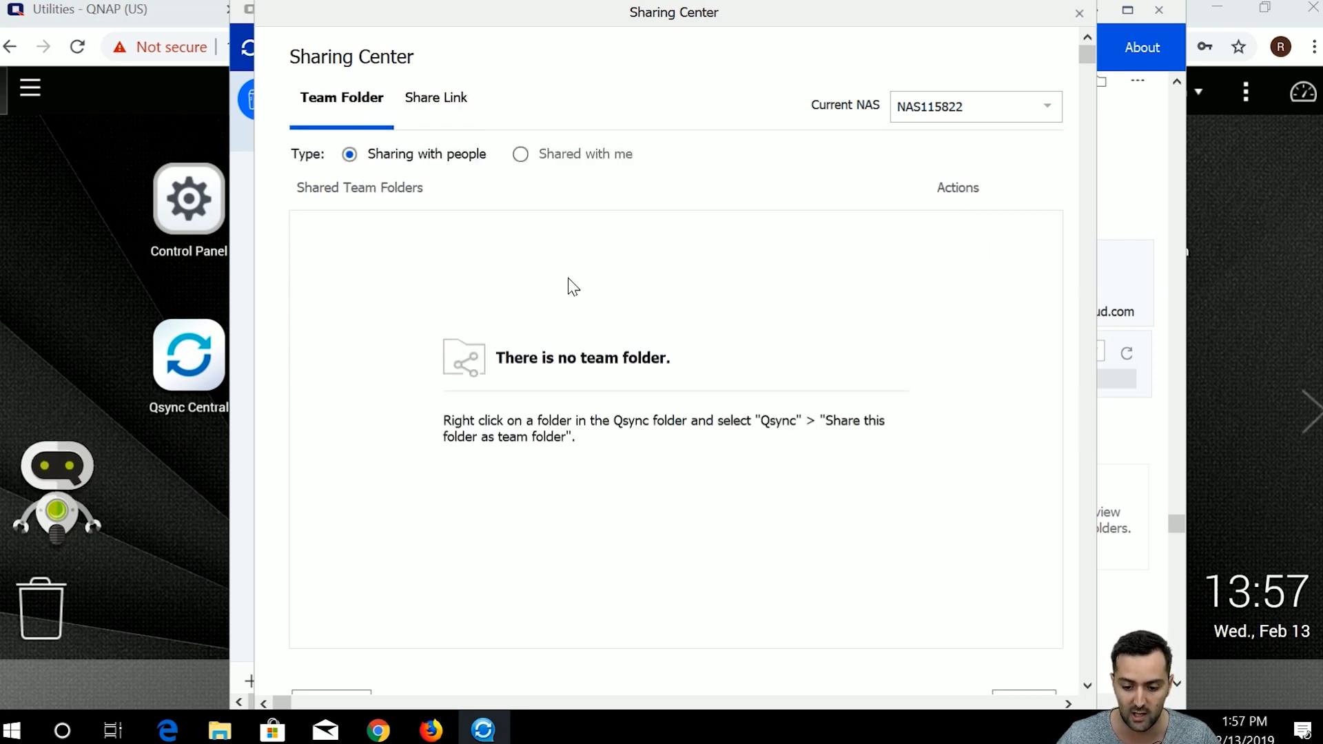
click(1078, 15)
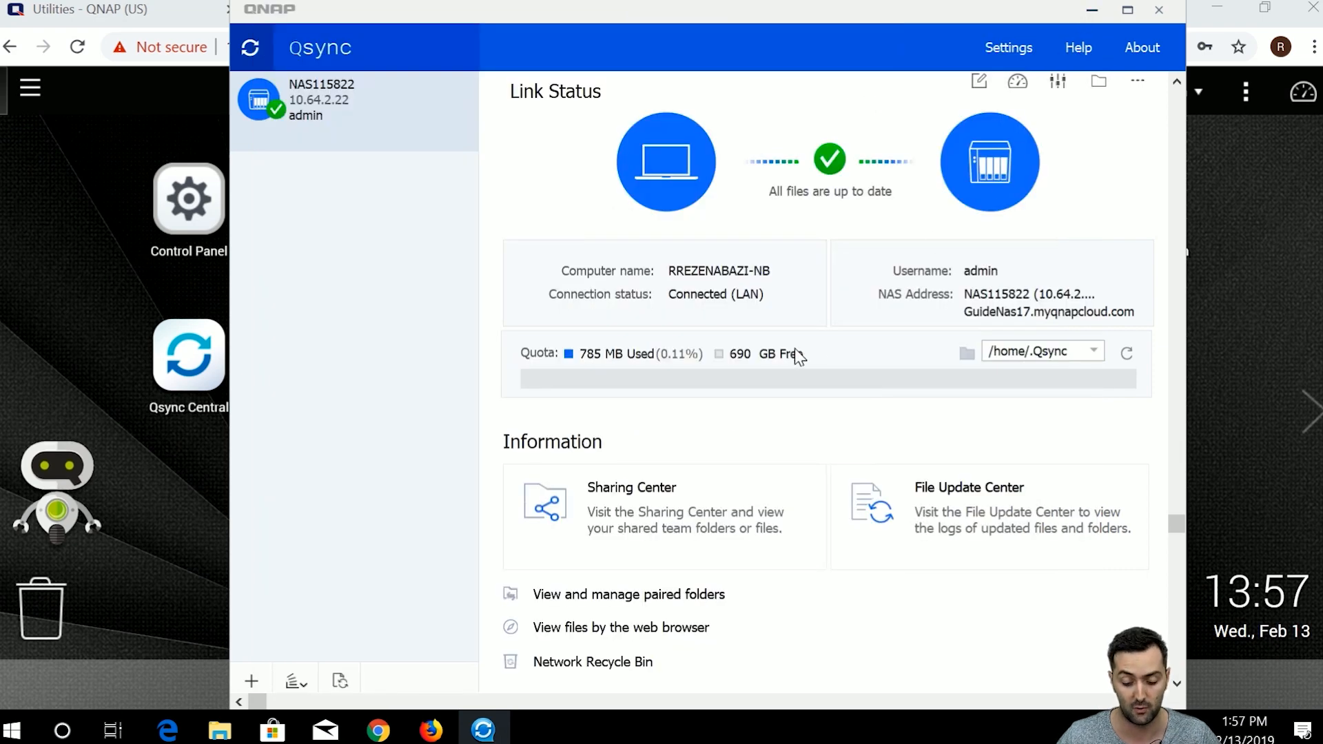
Open the paired folders manager, start adding a folder pair, and refresh the NAS shared folders.
click(688, 591)
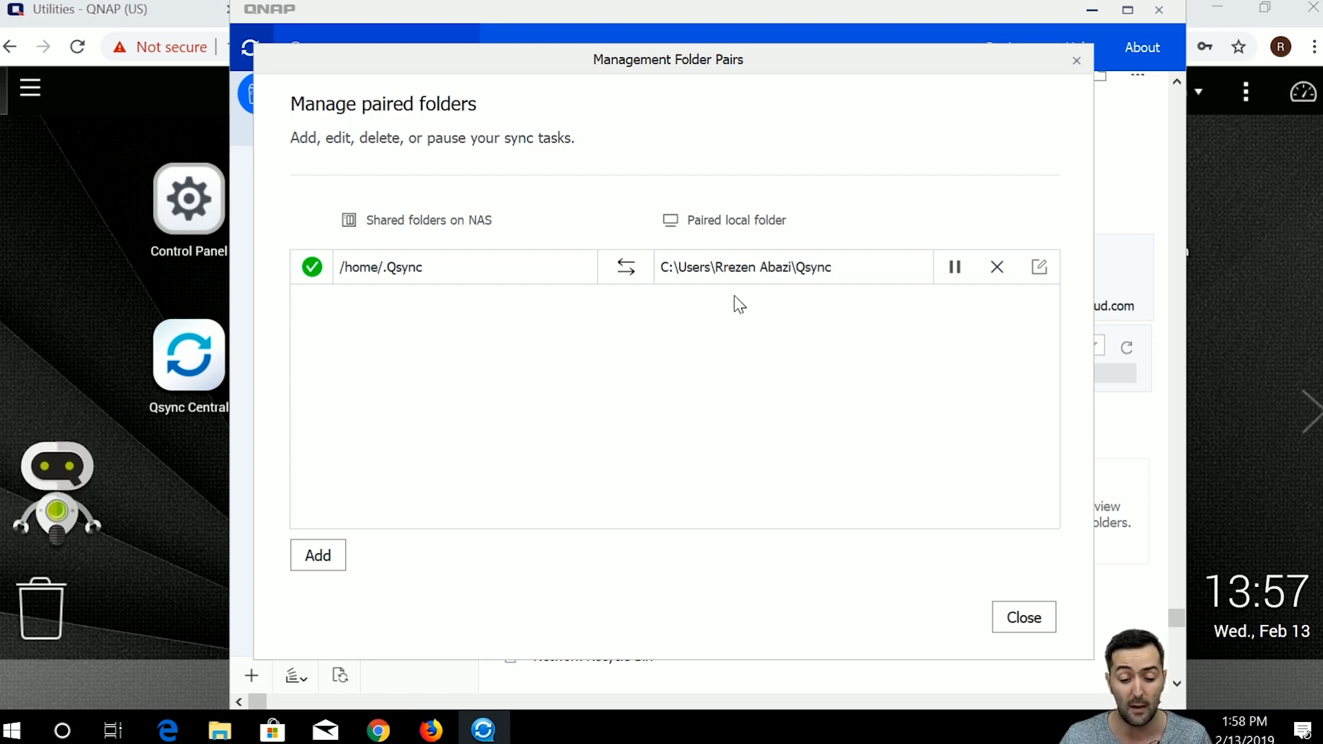
click(324, 561)
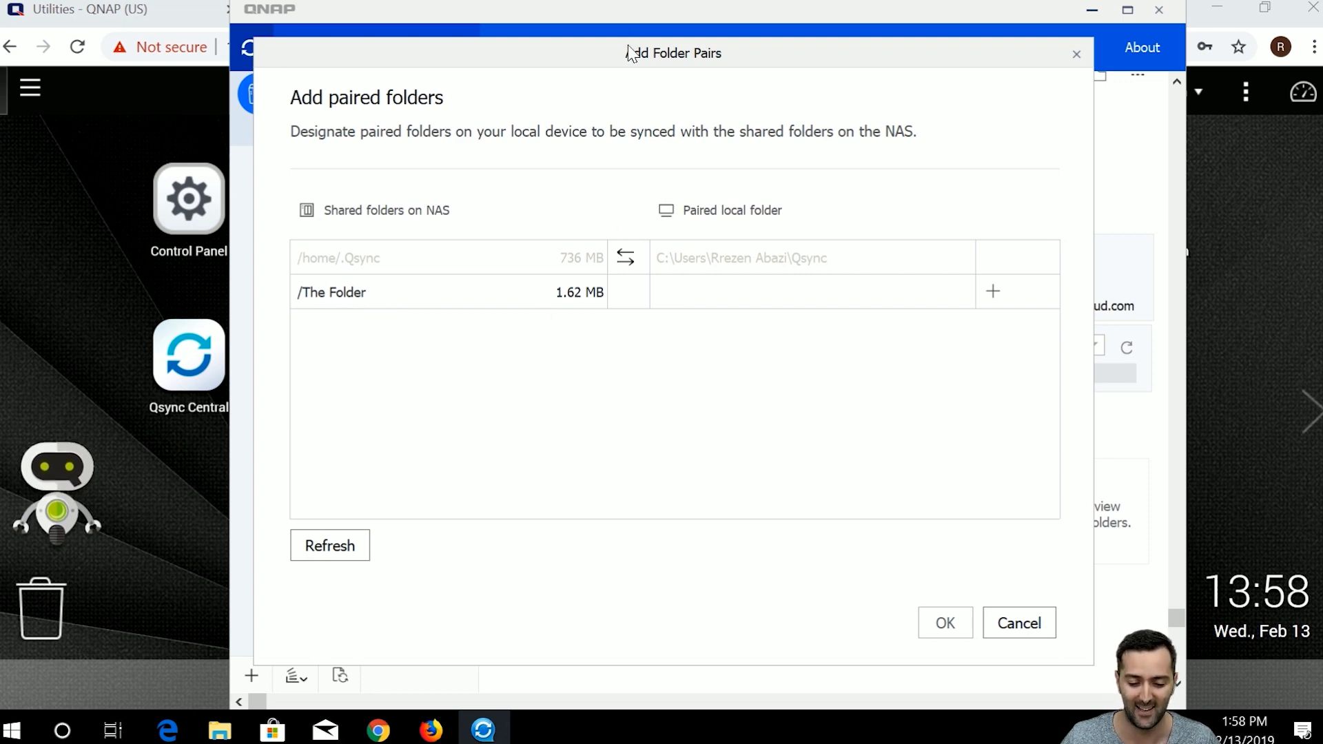
drag(629, 48, 622, 36)
click(345, 538)
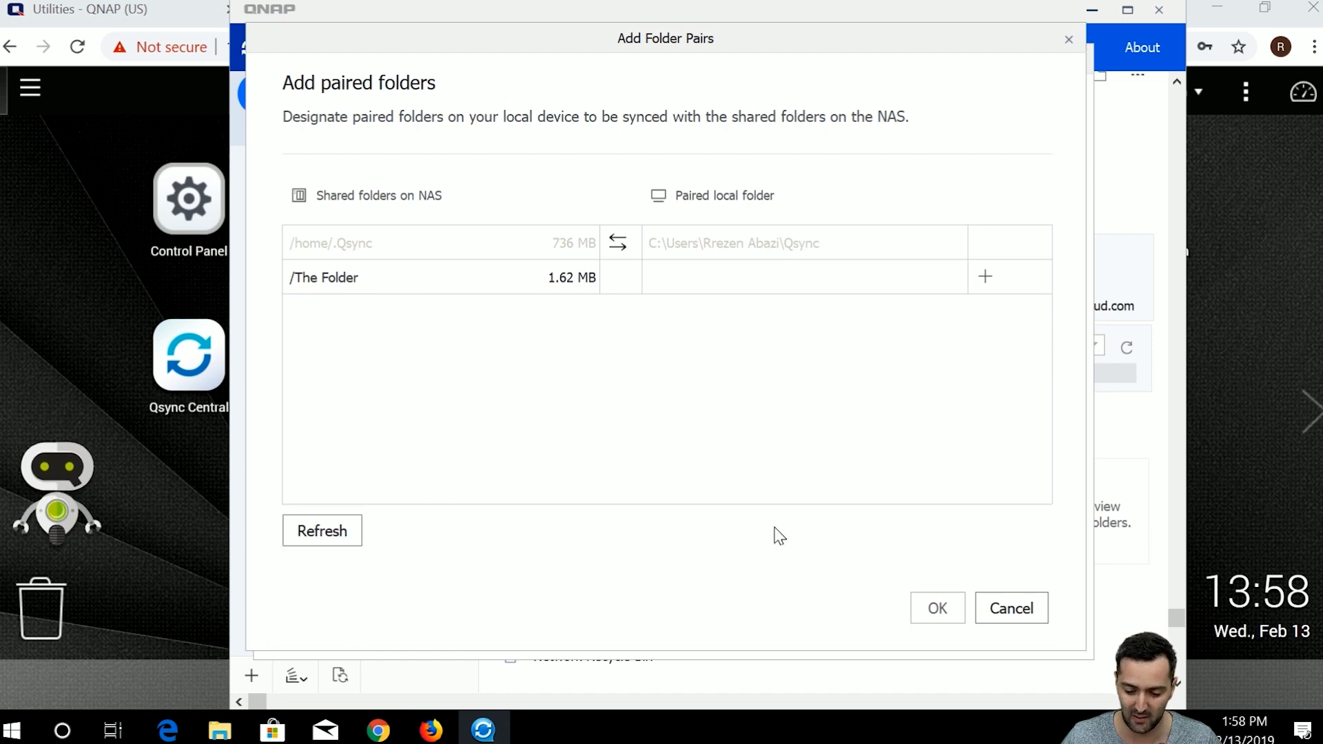
Browse for a local folder for The Folder, cancel everything, and view Qsync files in the browser.
click(986, 278)
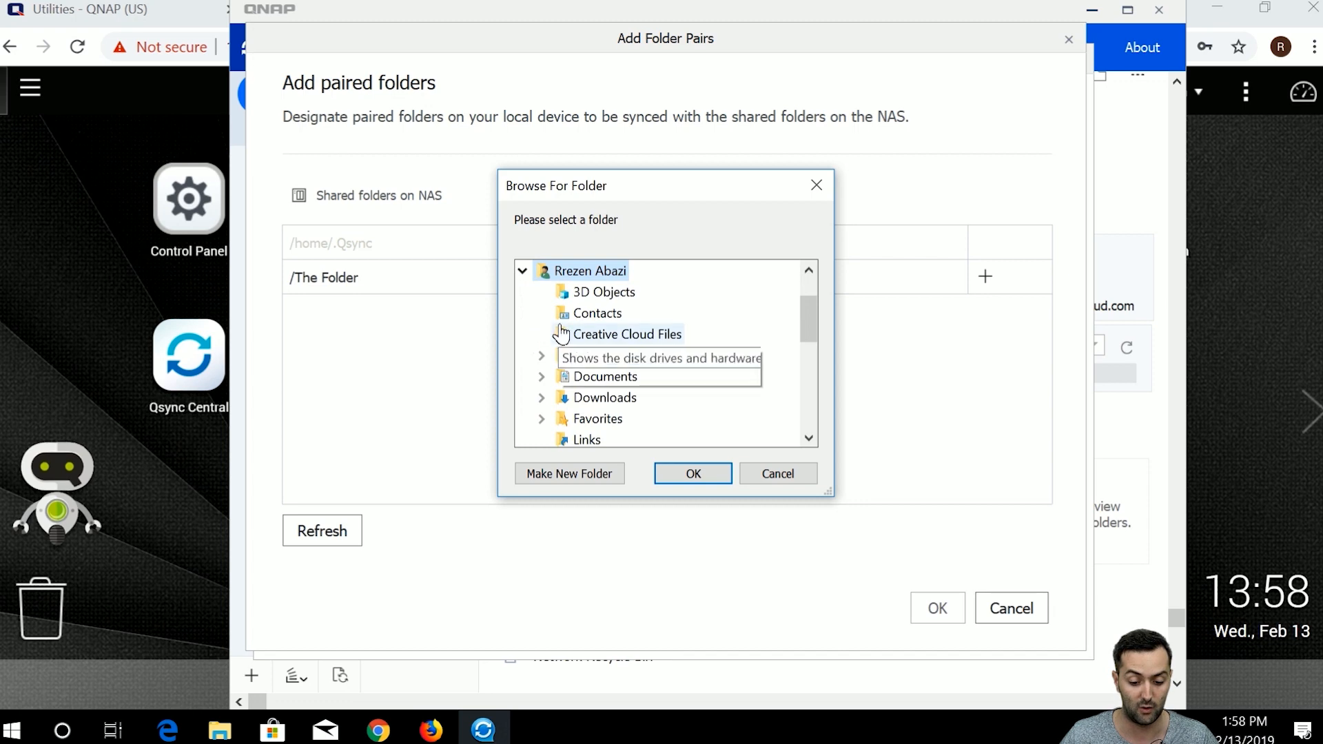
scroll(590, 387, down, 1)
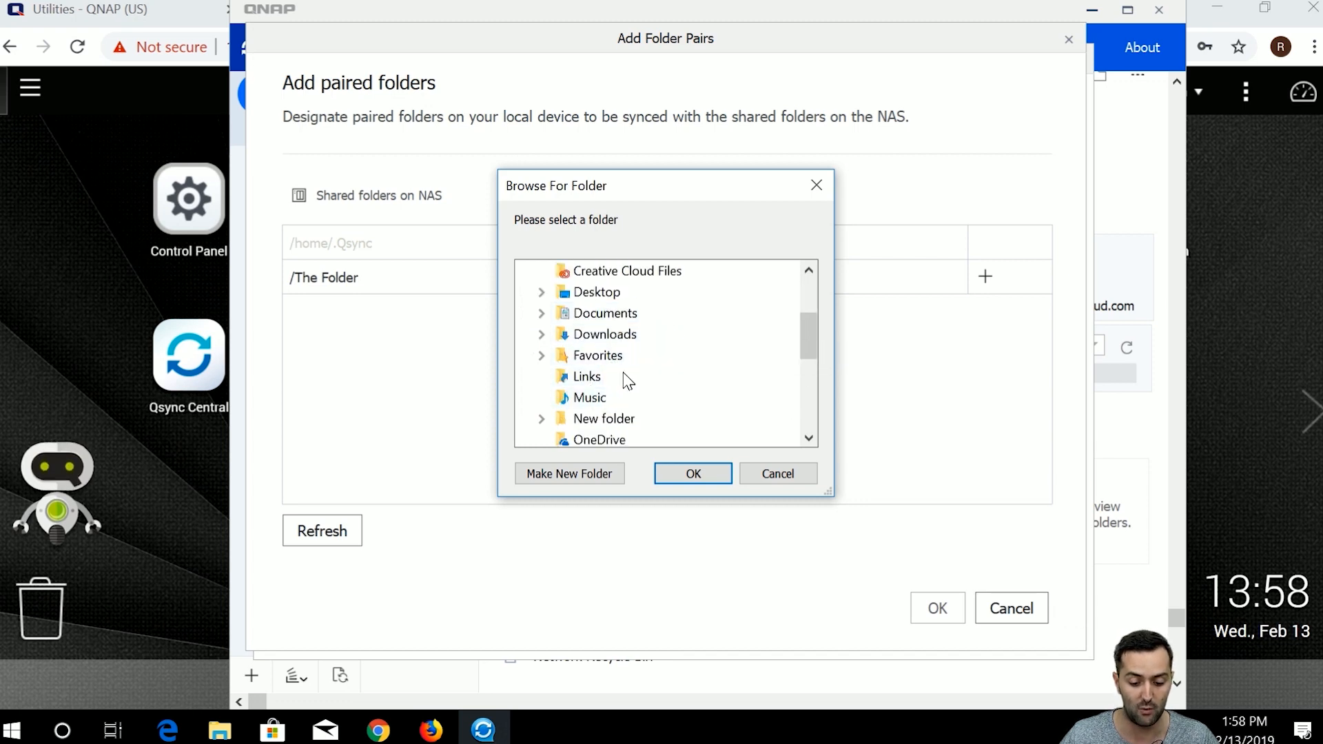
scroll(624, 383, up, 1)
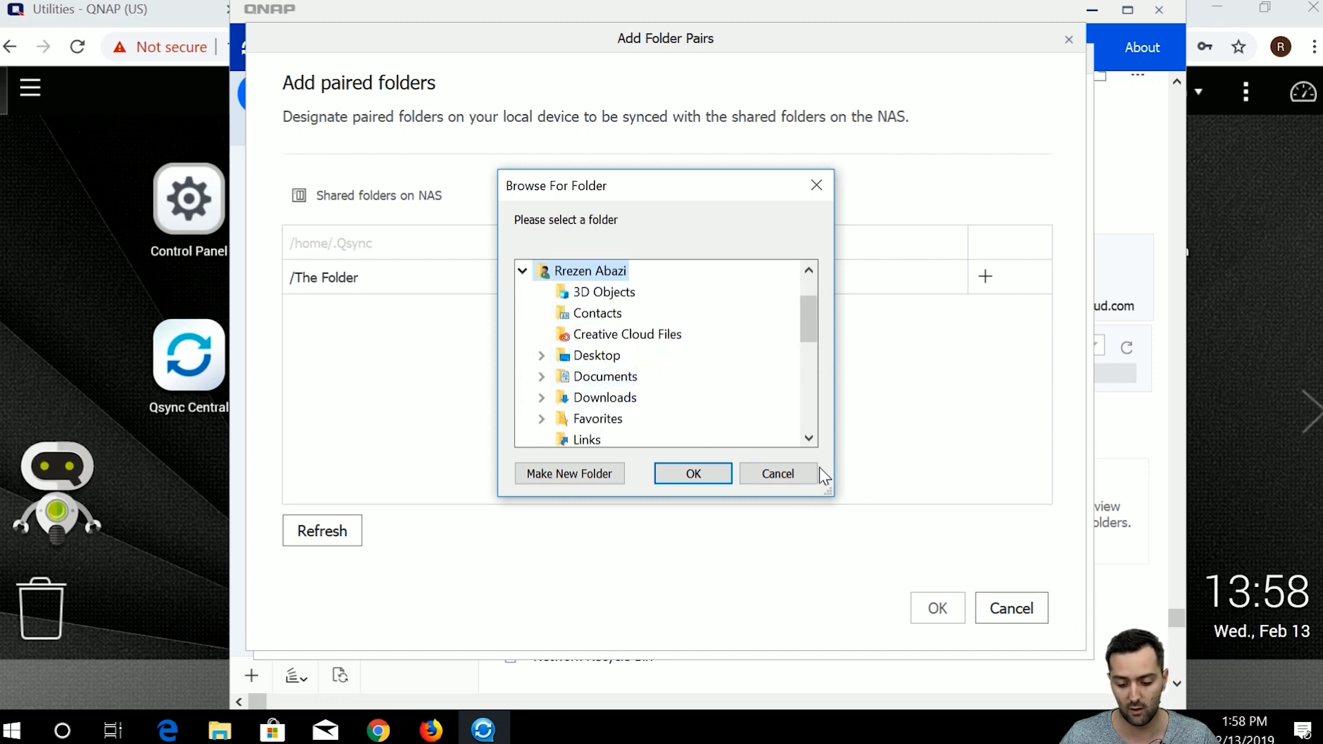
click(792, 473)
click(1012, 607)
click(1020, 615)
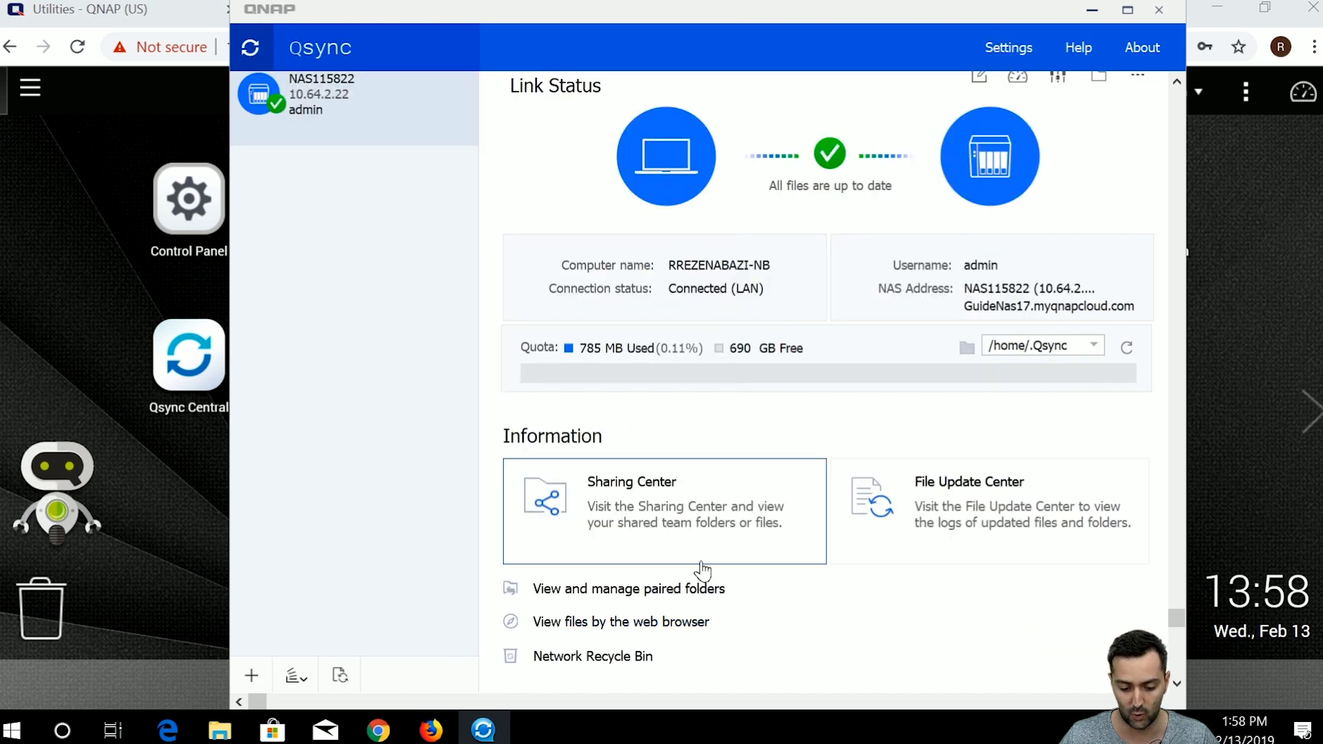
click(696, 623)
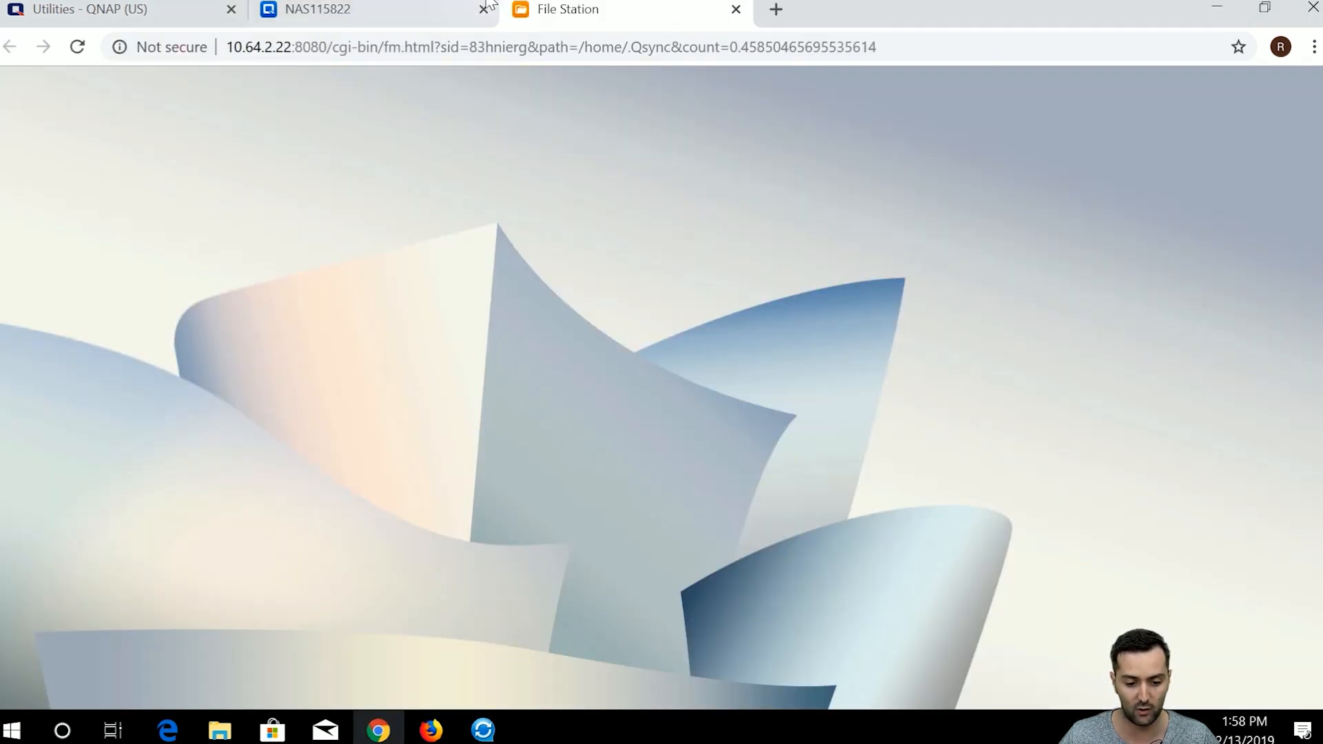
View the Qsync folder (Naspedia, ASAP, screenshot) in File Station, close it, and bring Qsync back.
click(491, 4)
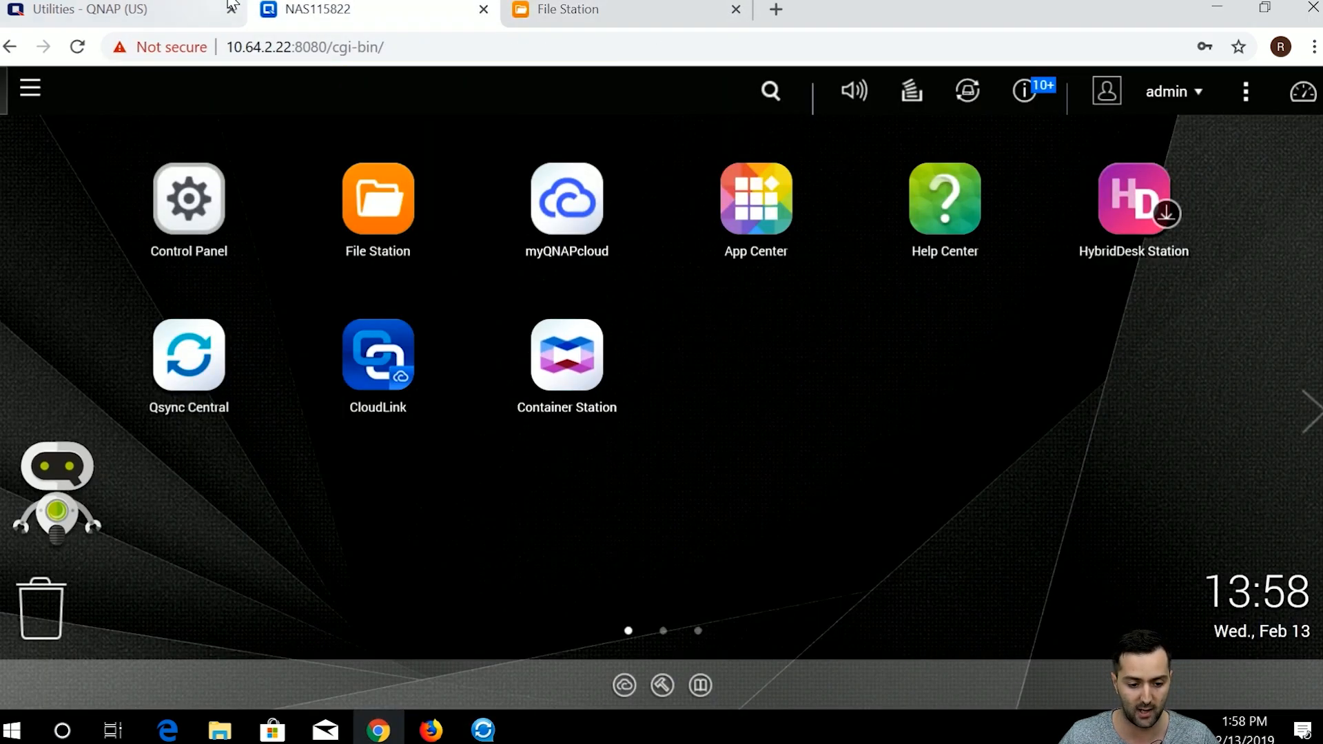
key(ctrl+shift+Tab)
click(483, 729)
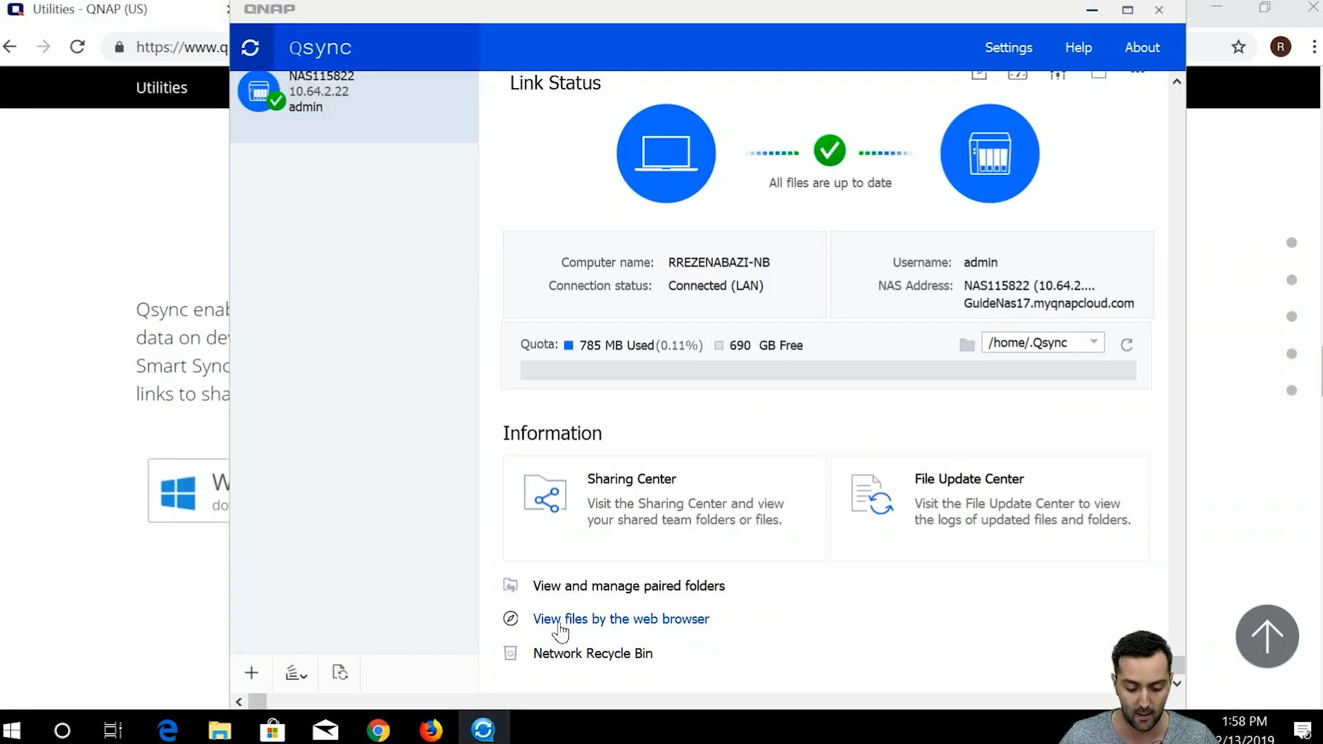
drag(491, 14, 488, 88)
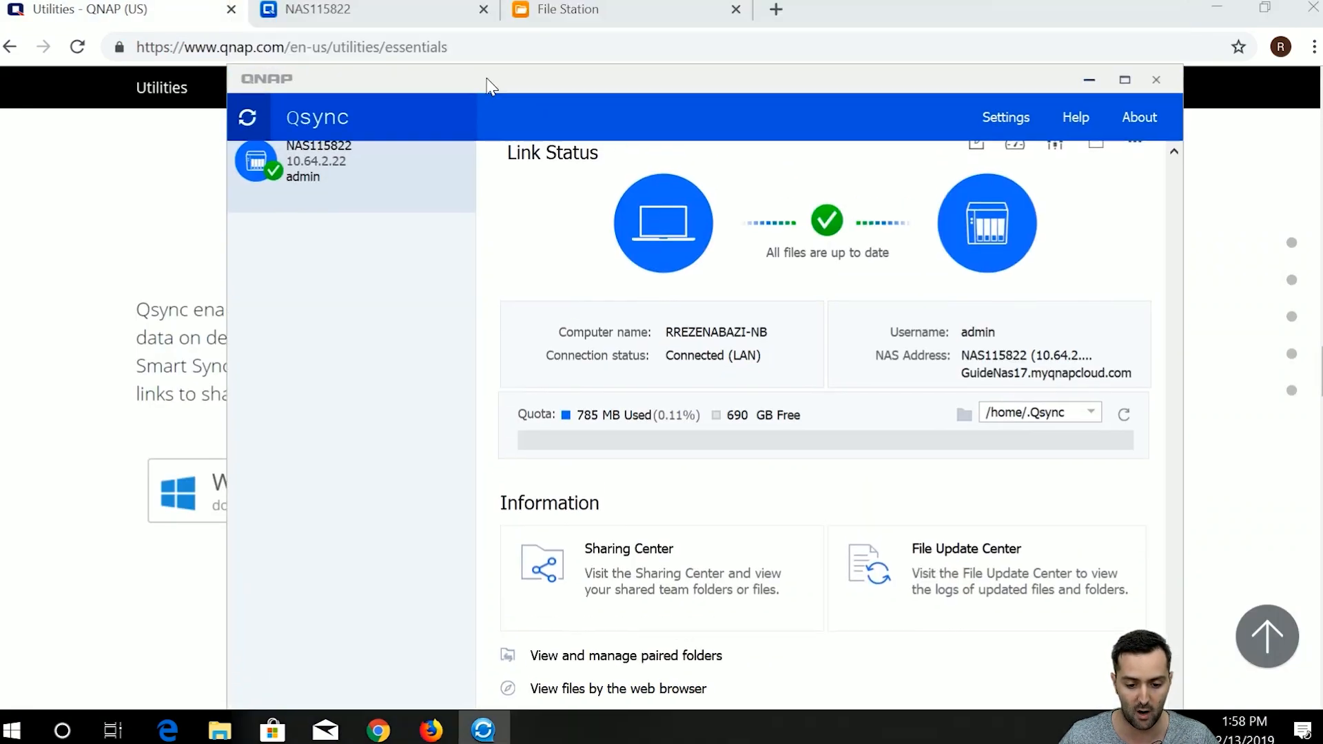
click(541, 12)
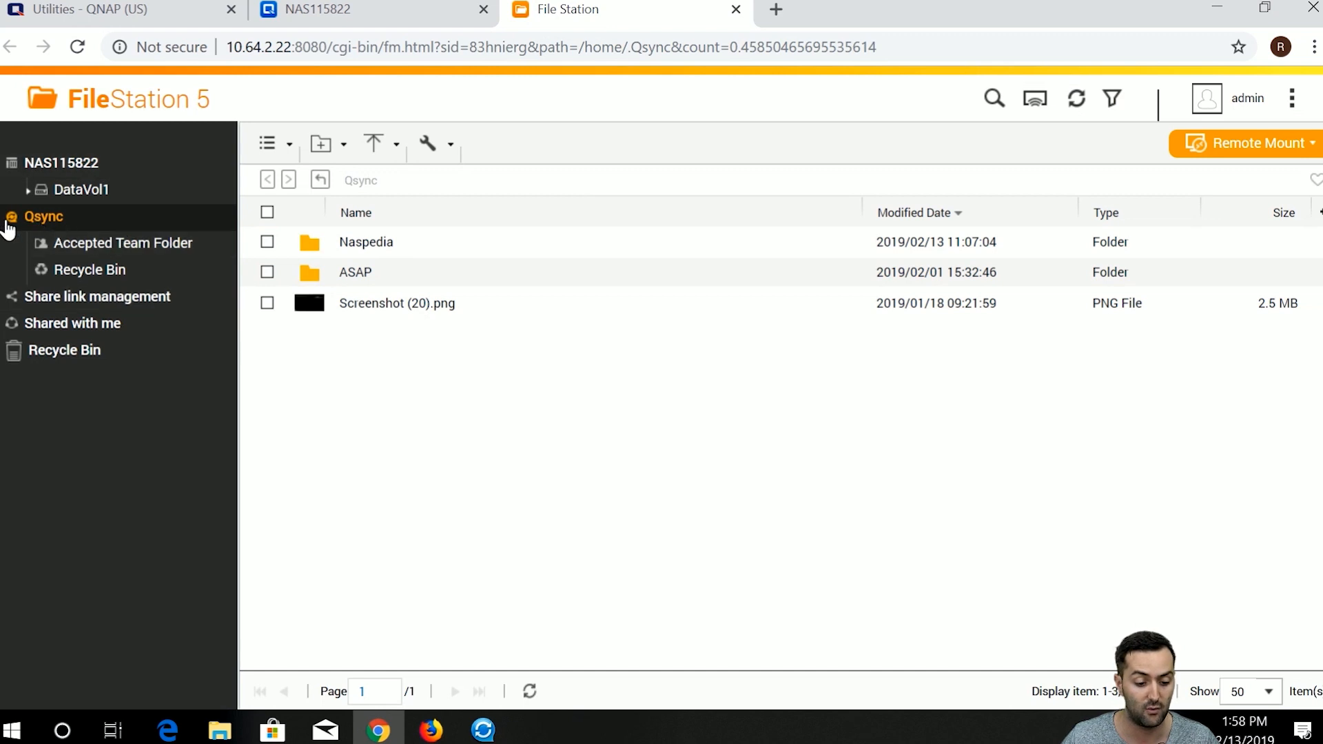
mouse_move(66, 206)
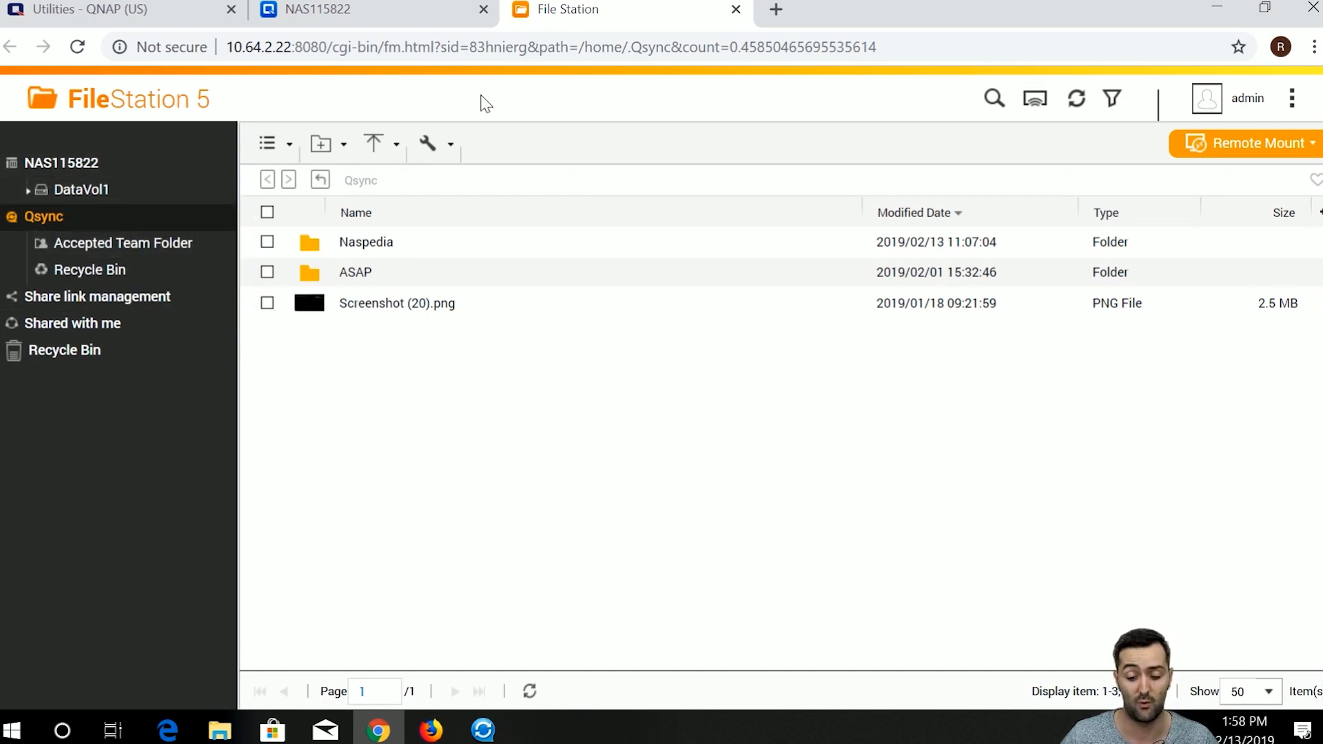
click(737, 10)
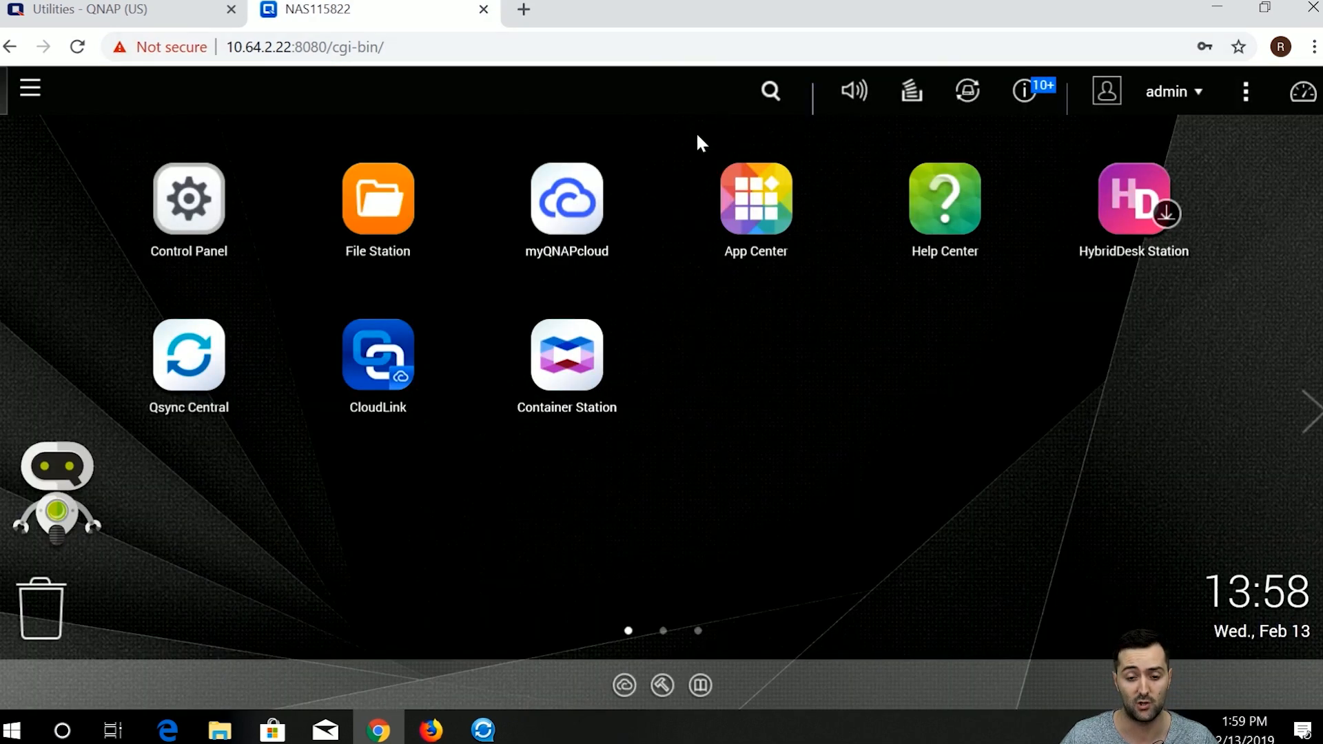
click(483, 730)
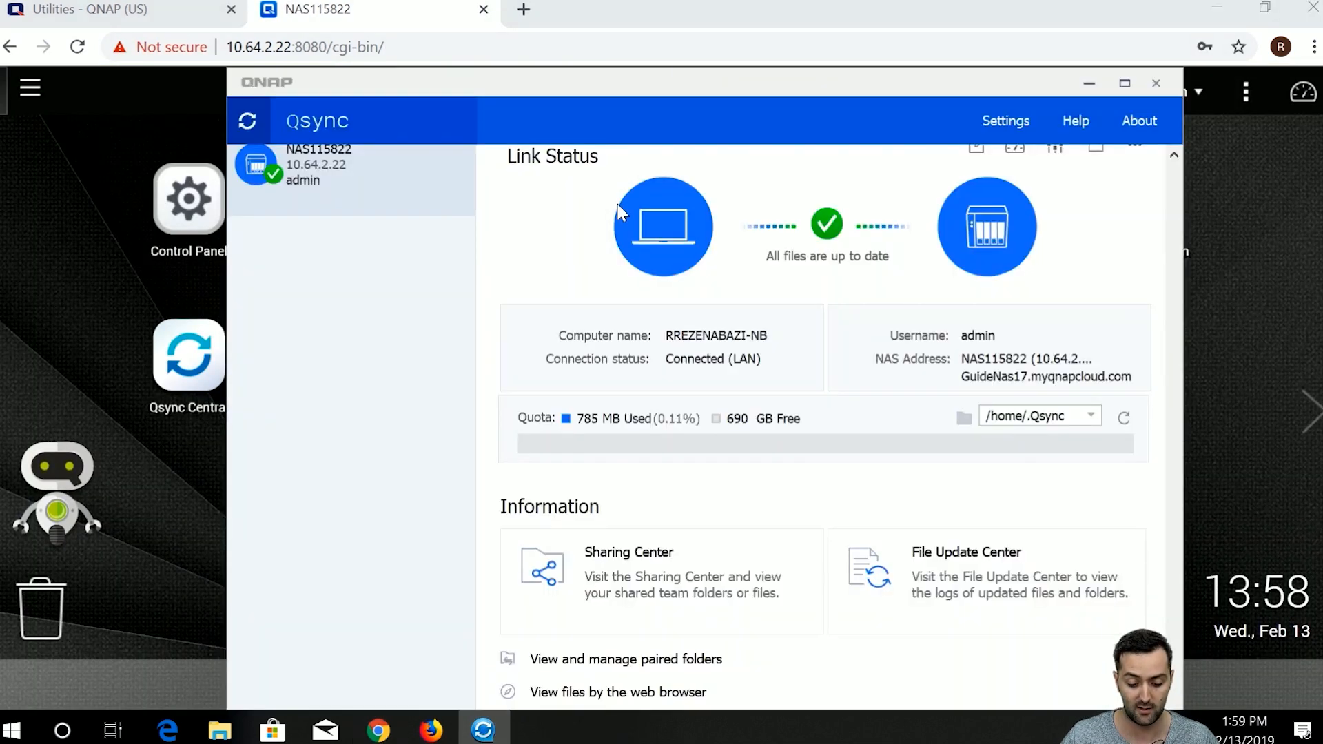
drag(649, 87, 649, 29)
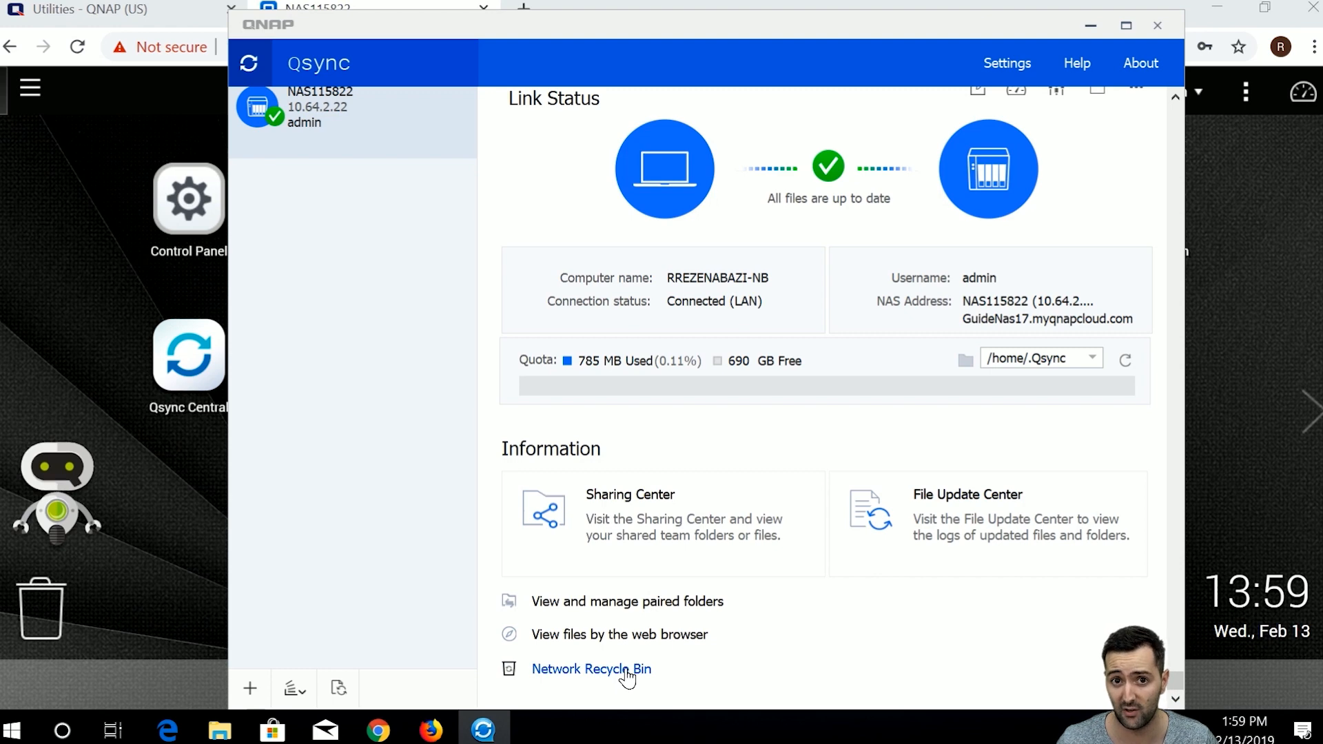
drag(691, 35, 693, 18)
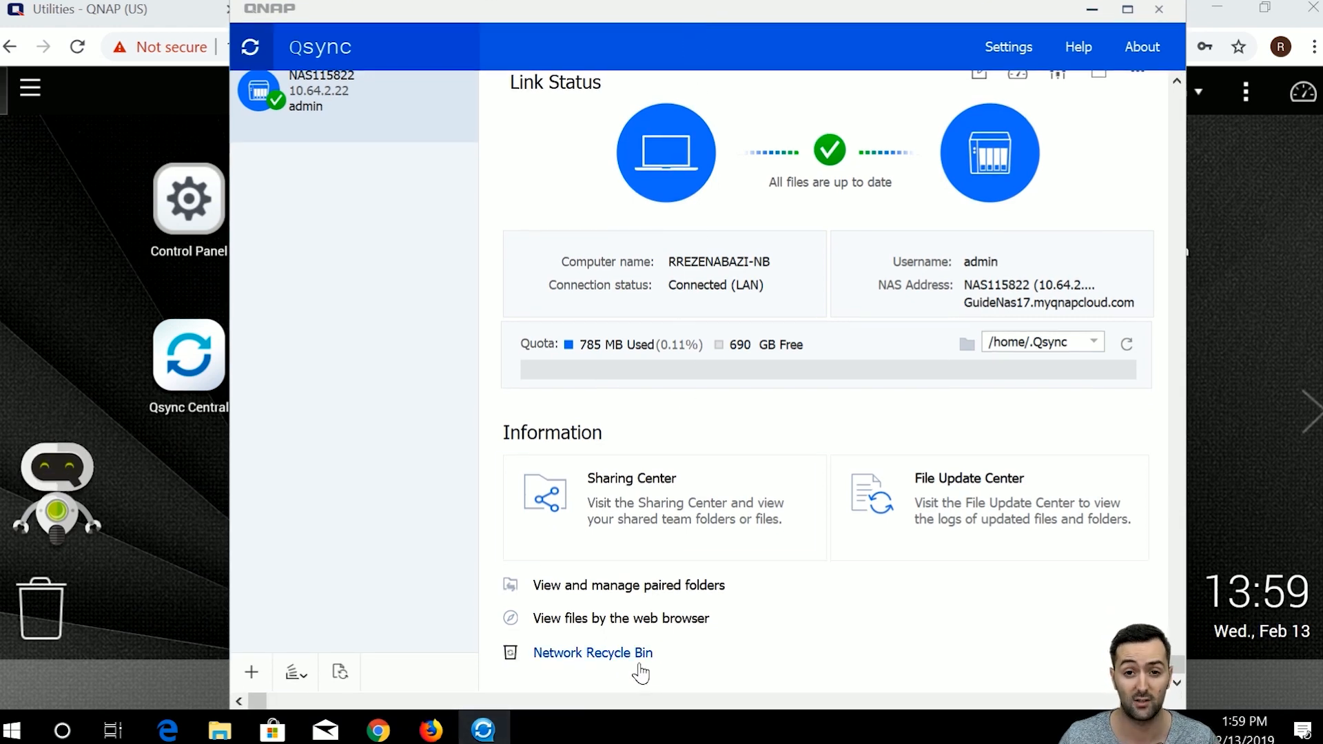
click(592, 652)
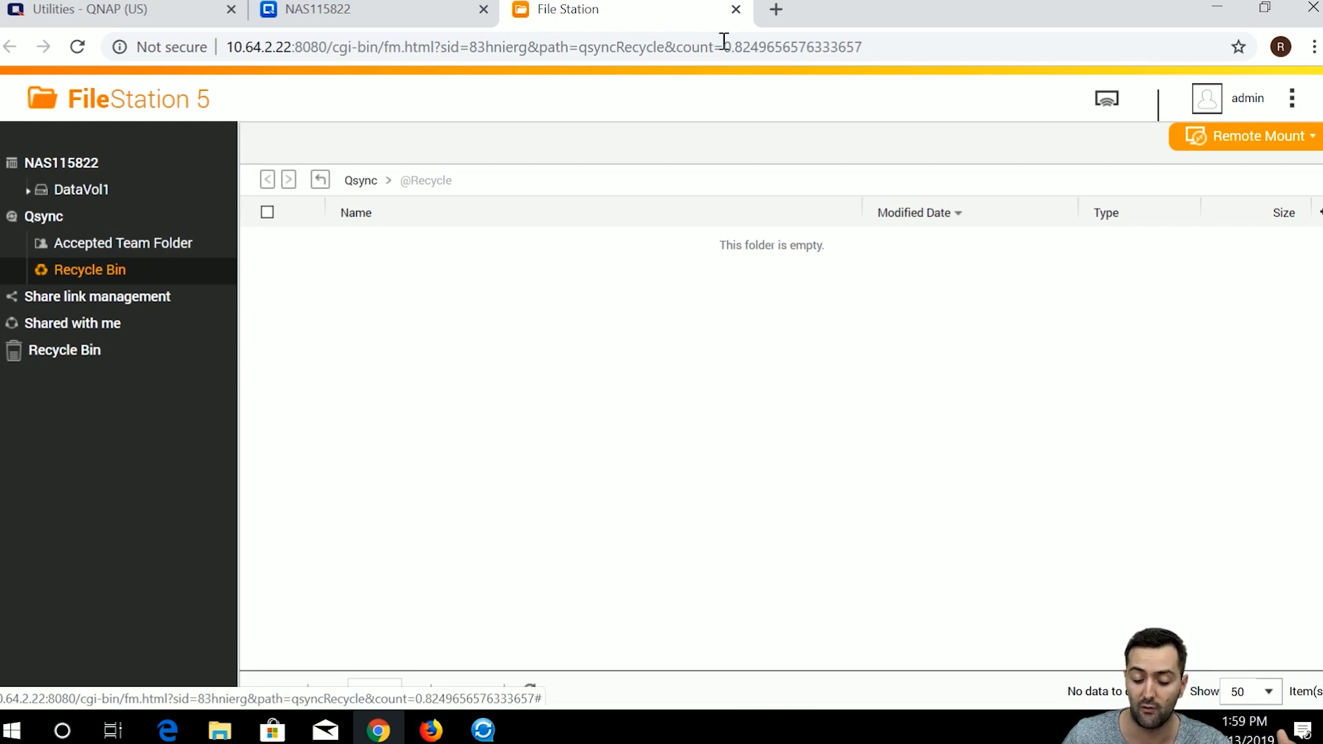
click(735, 10)
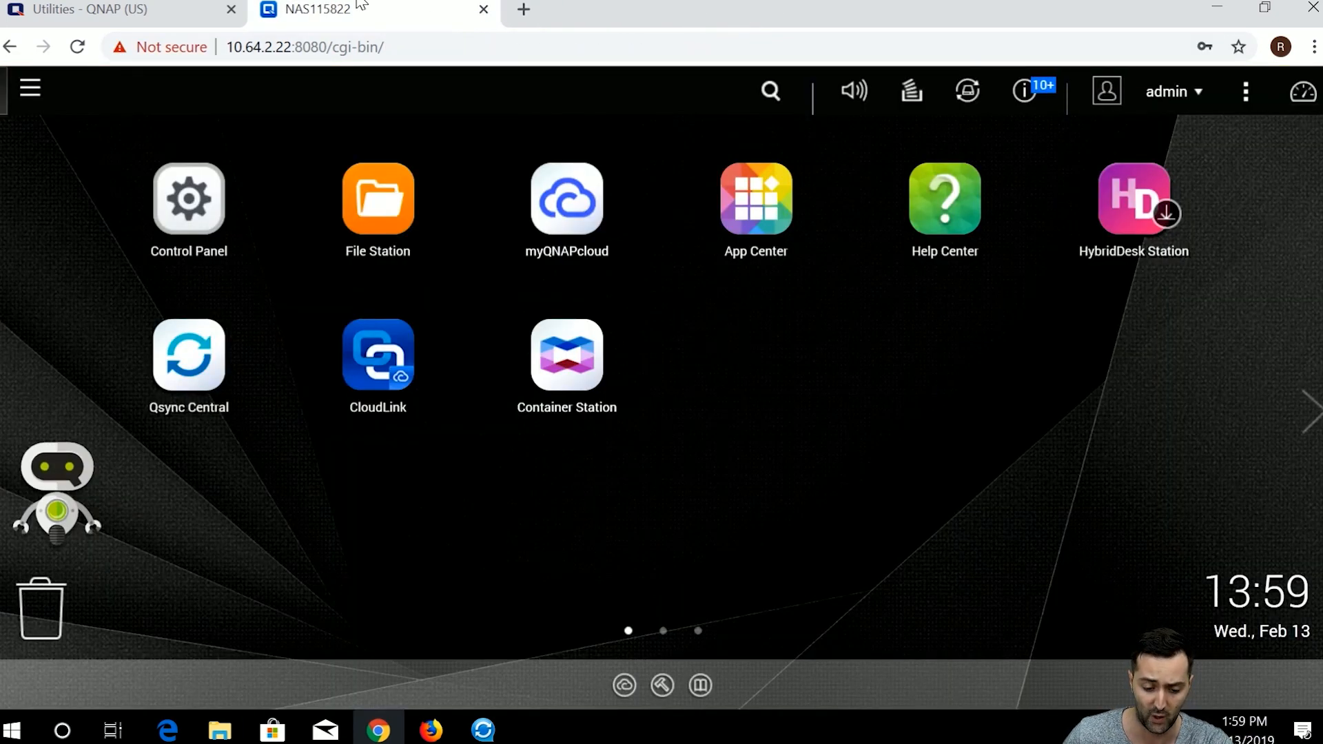
click(485, 732)
drag(755, 19, 740, 17)
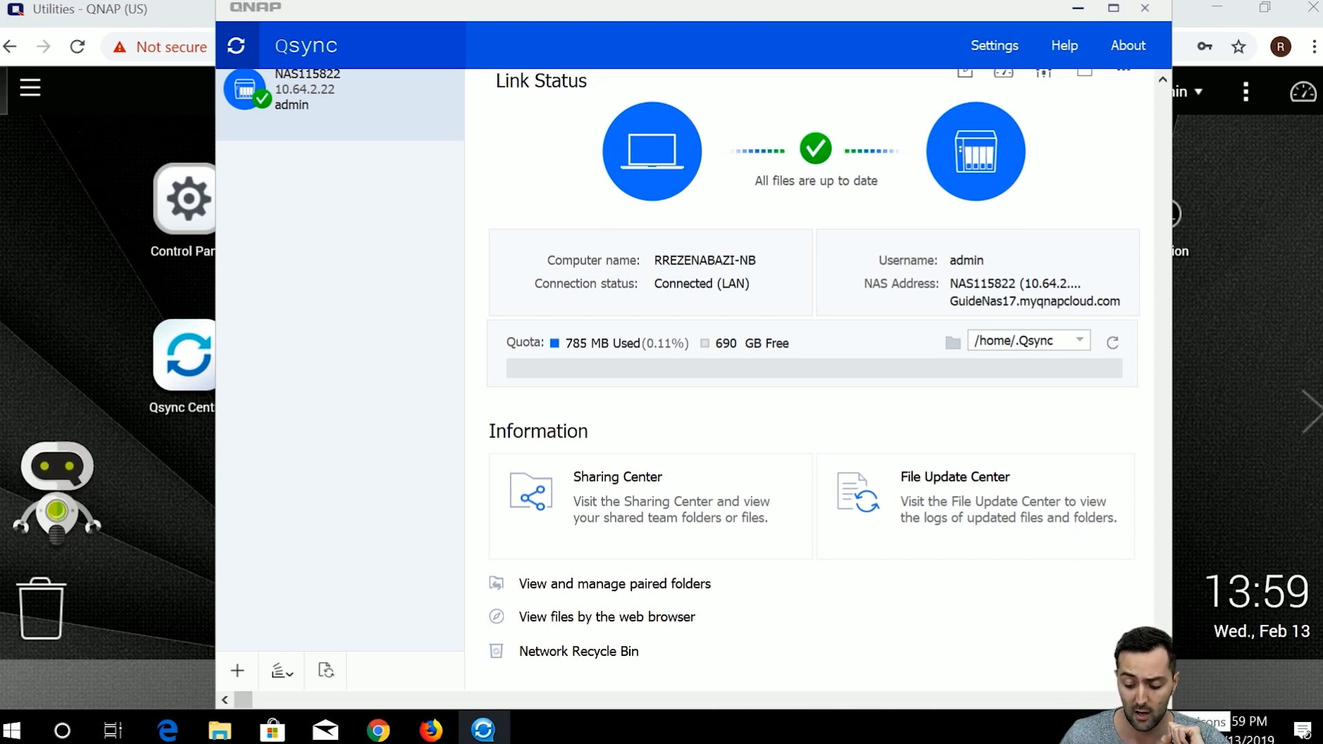
Open the local Qsync folder from the tray panel, close Explorer, then reopen the Qsync quick panel.
click(1120, 730)
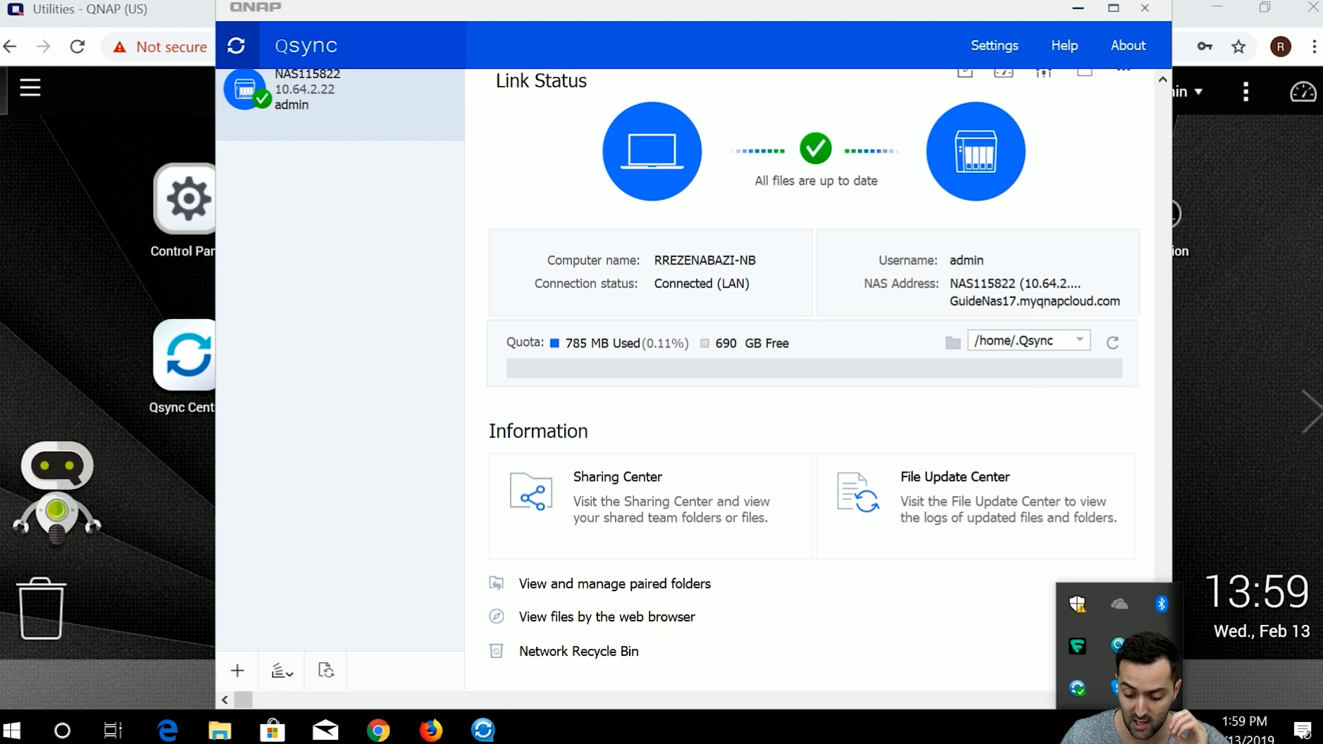
click(1077, 687)
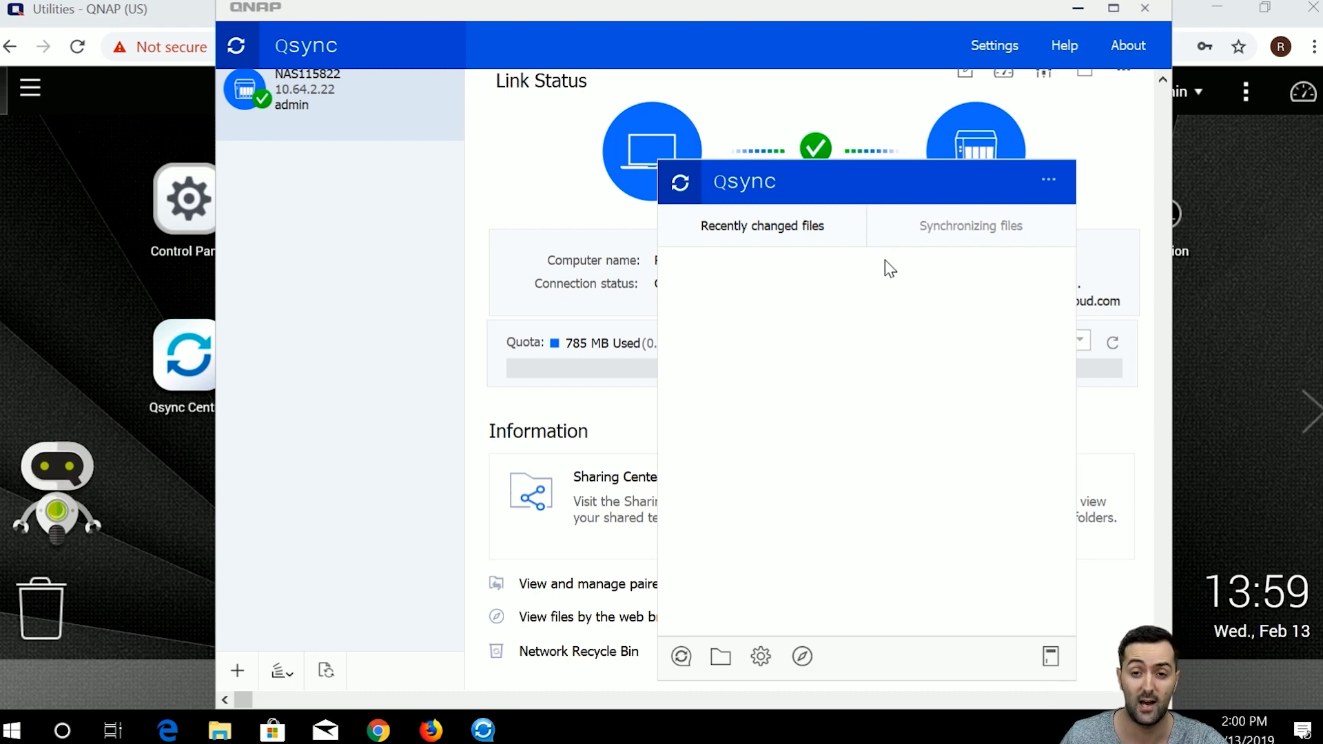
click(720, 658)
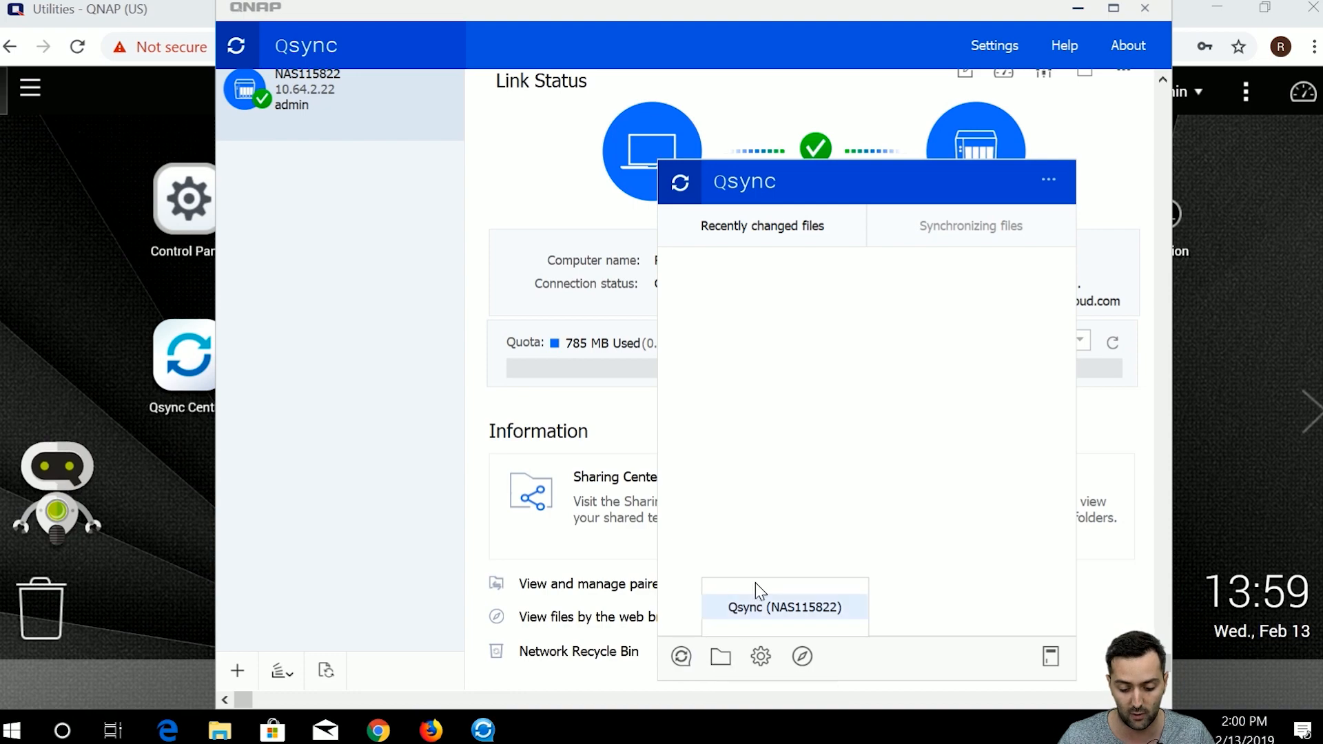
click(759, 615)
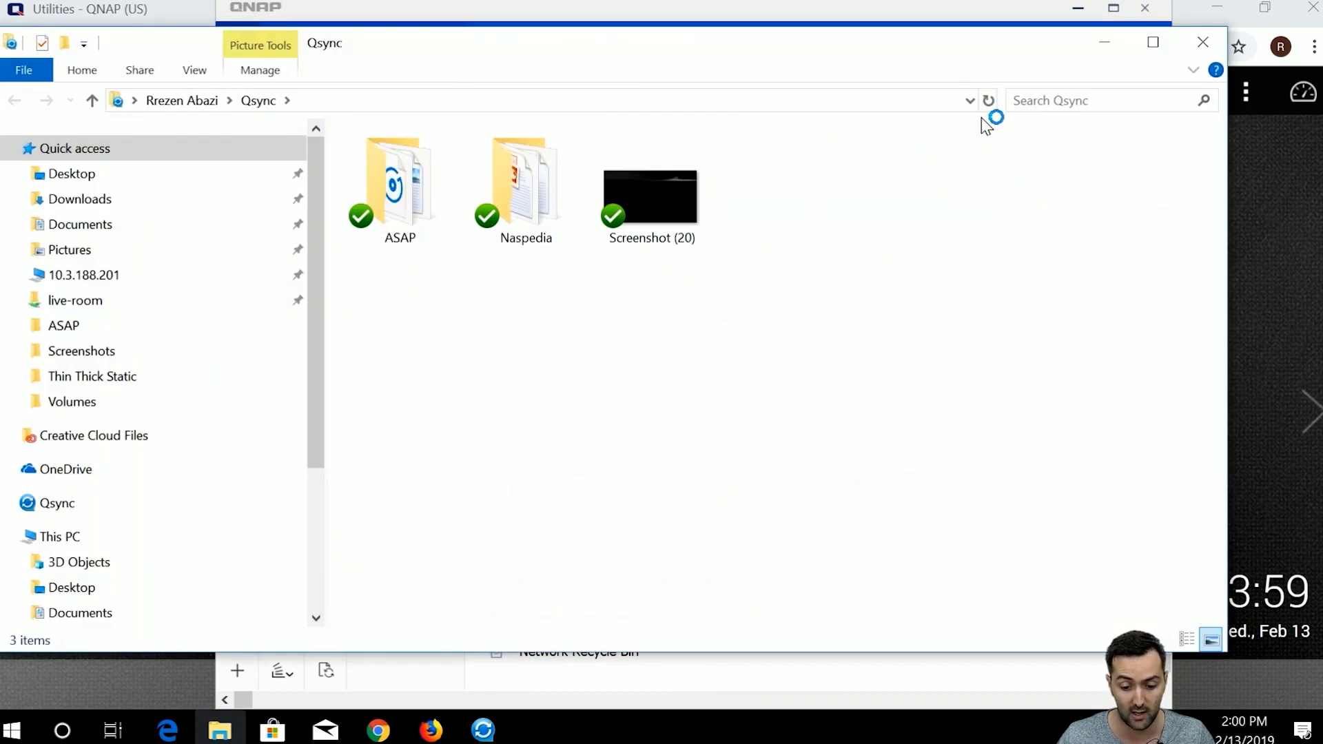
click(1202, 38)
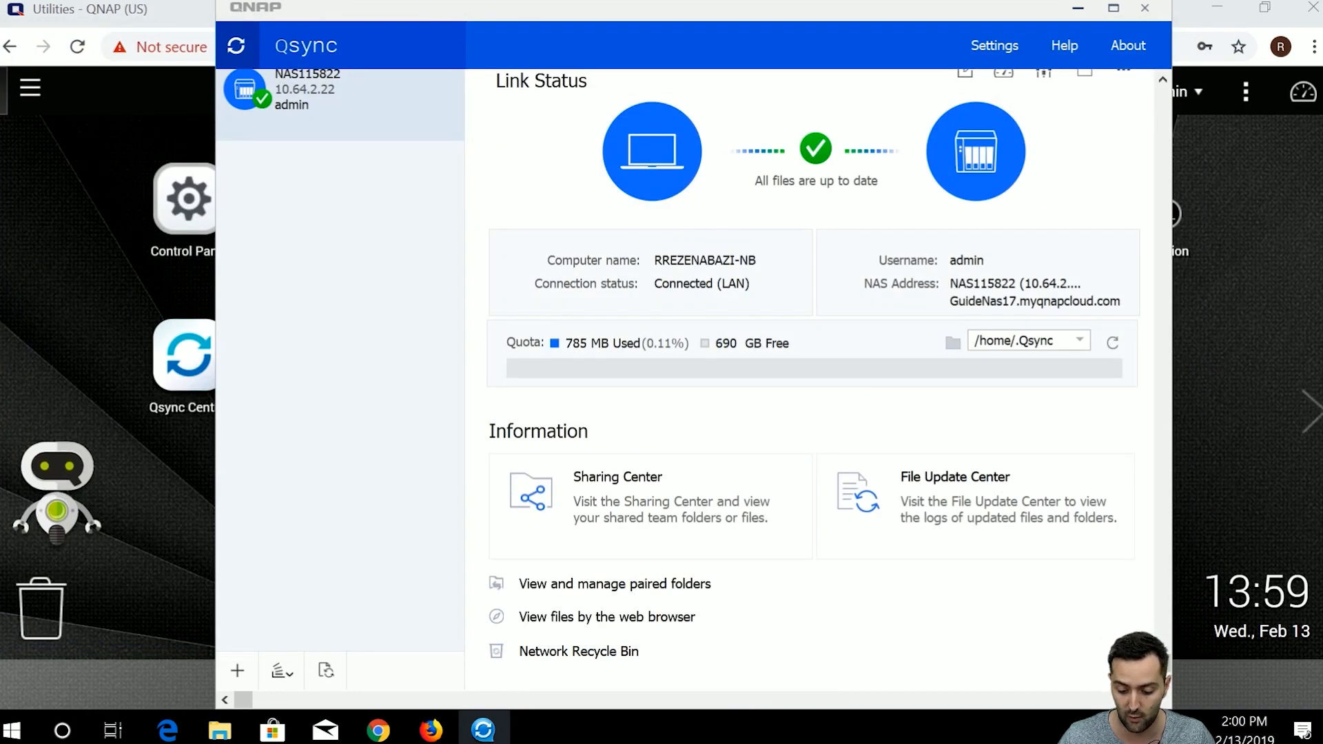
click(1120, 729)
click(1077, 689)
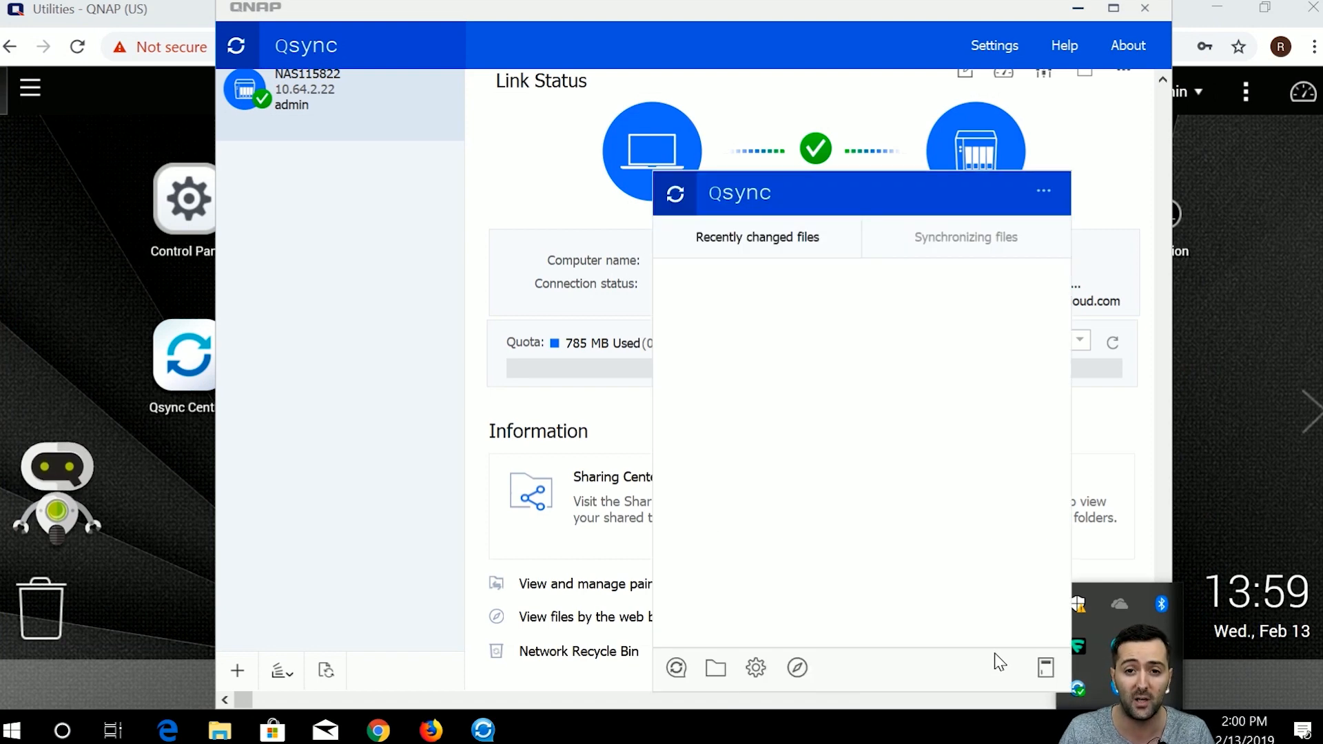
click(756, 668)
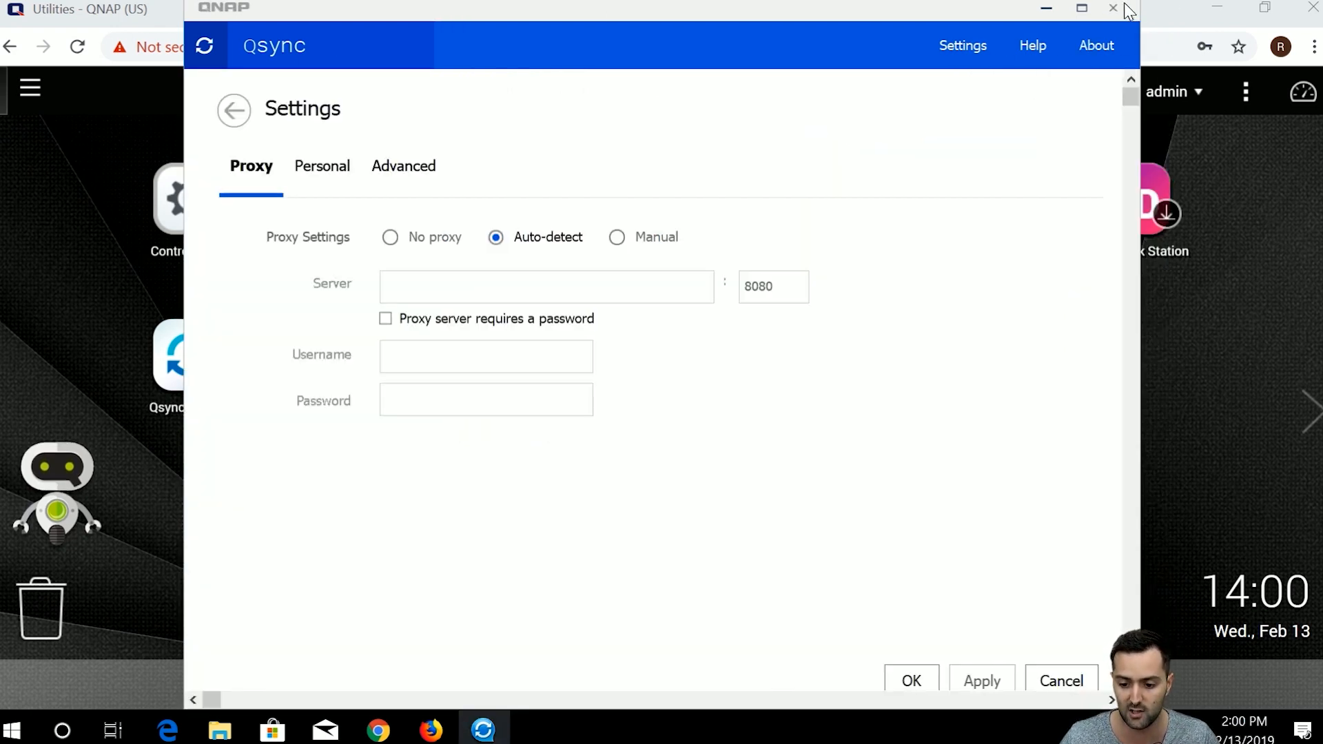
drag(1123, 3, 1118, 5)
click(1048, 682)
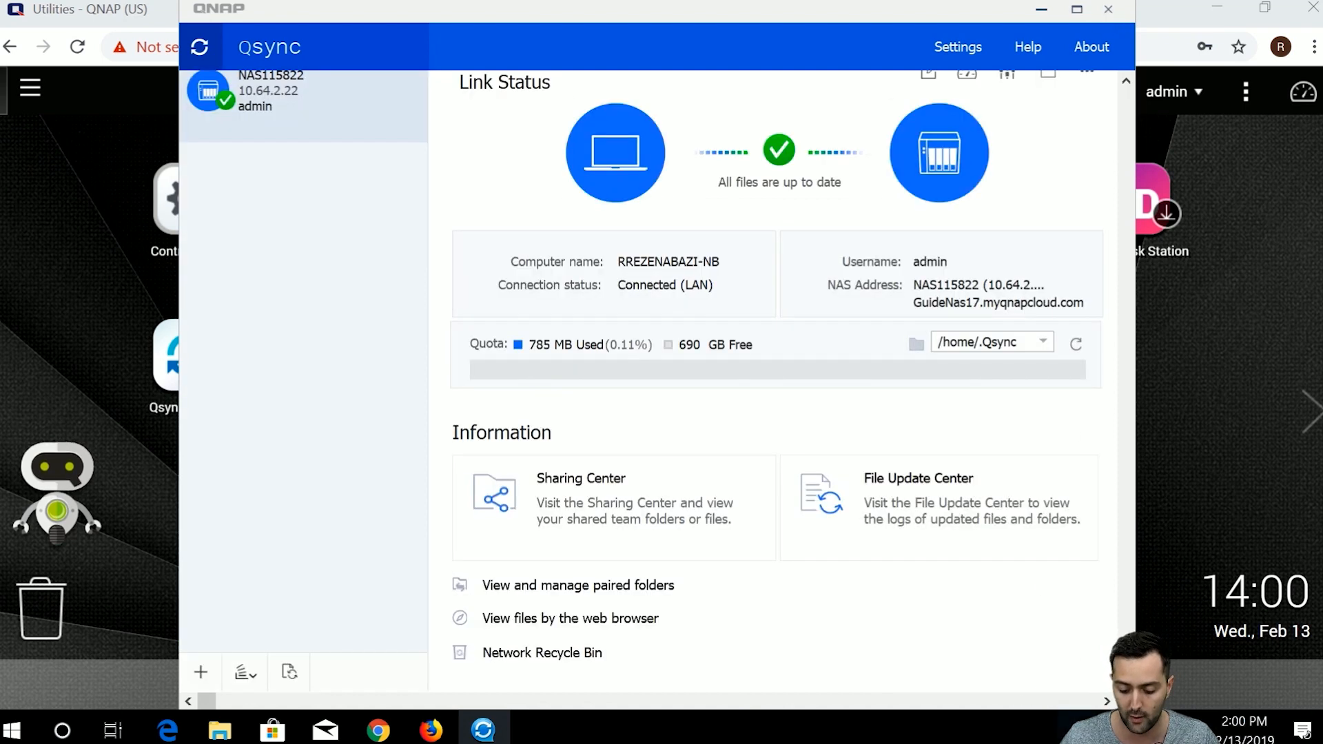
click(1079, 689)
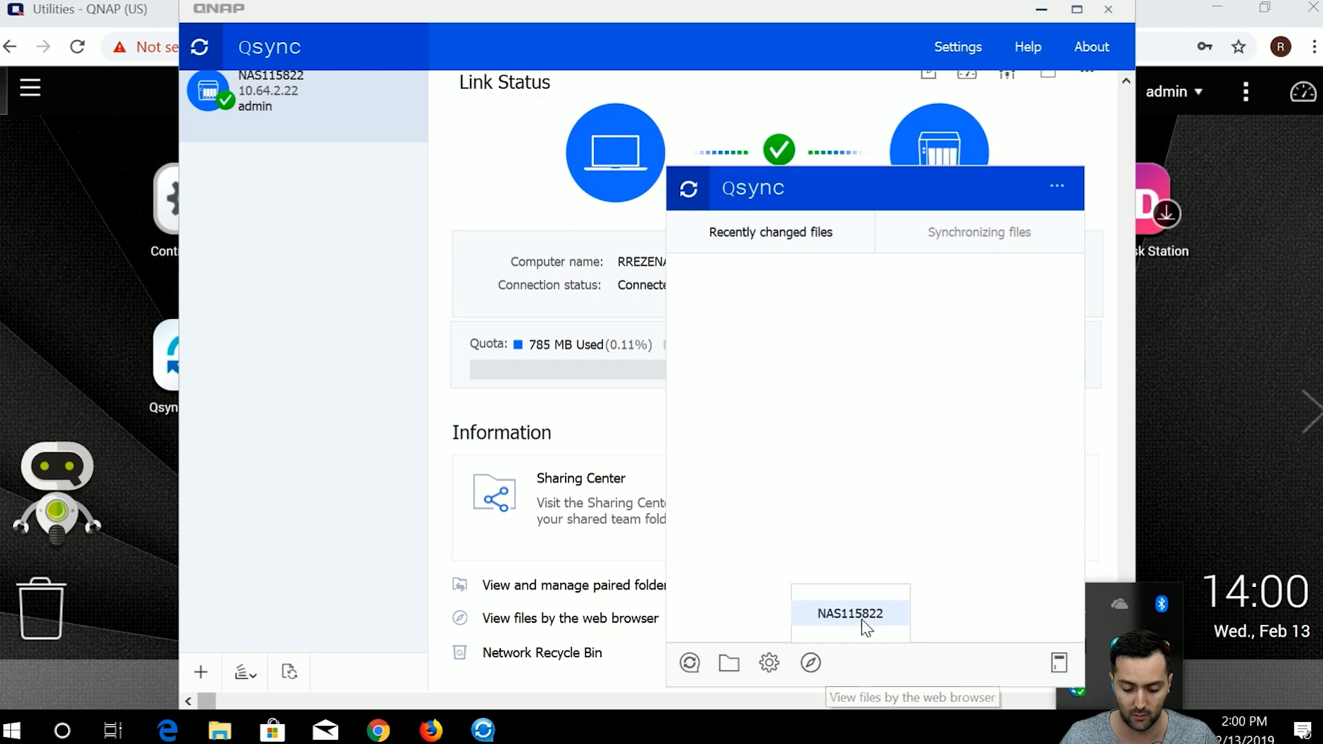
click(866, 613)
click(1081, 685)
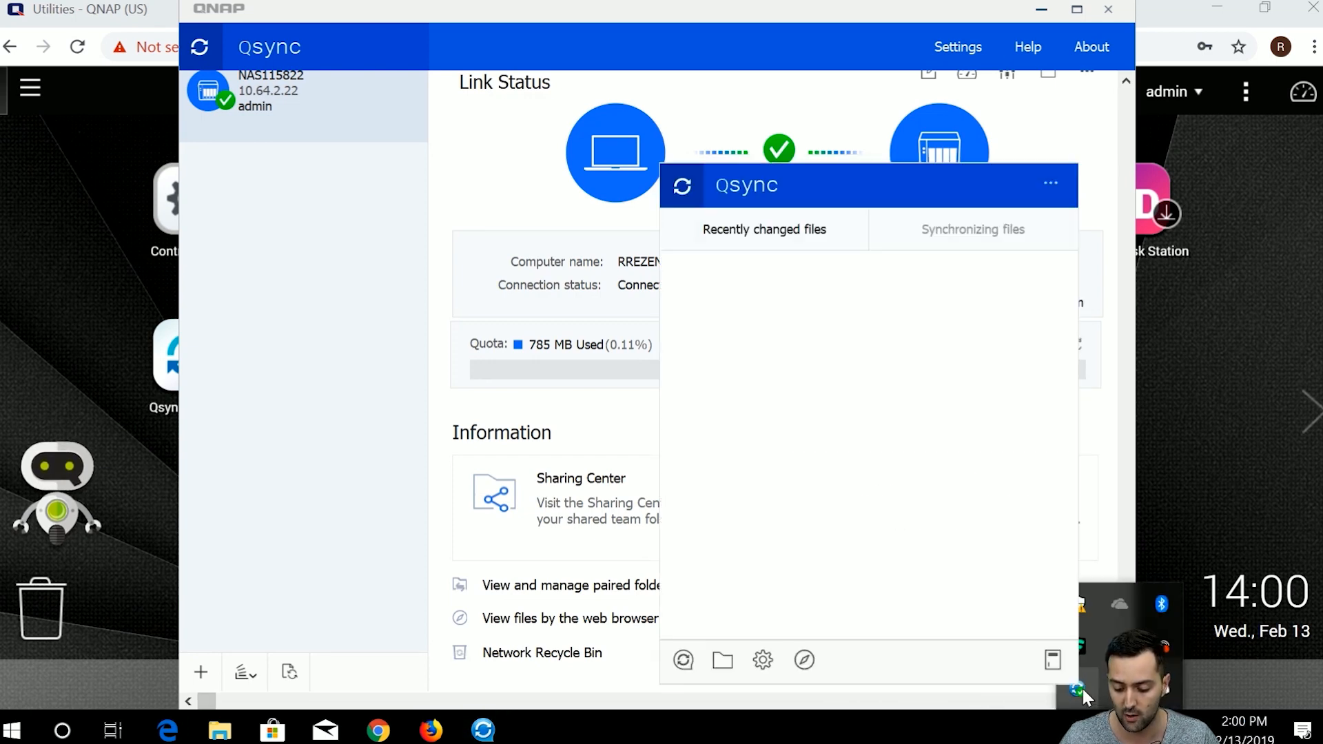
Run the Upload to NAS from QGenie wizard until QGenie detection fails, then cancel it.
click(1053, 662)
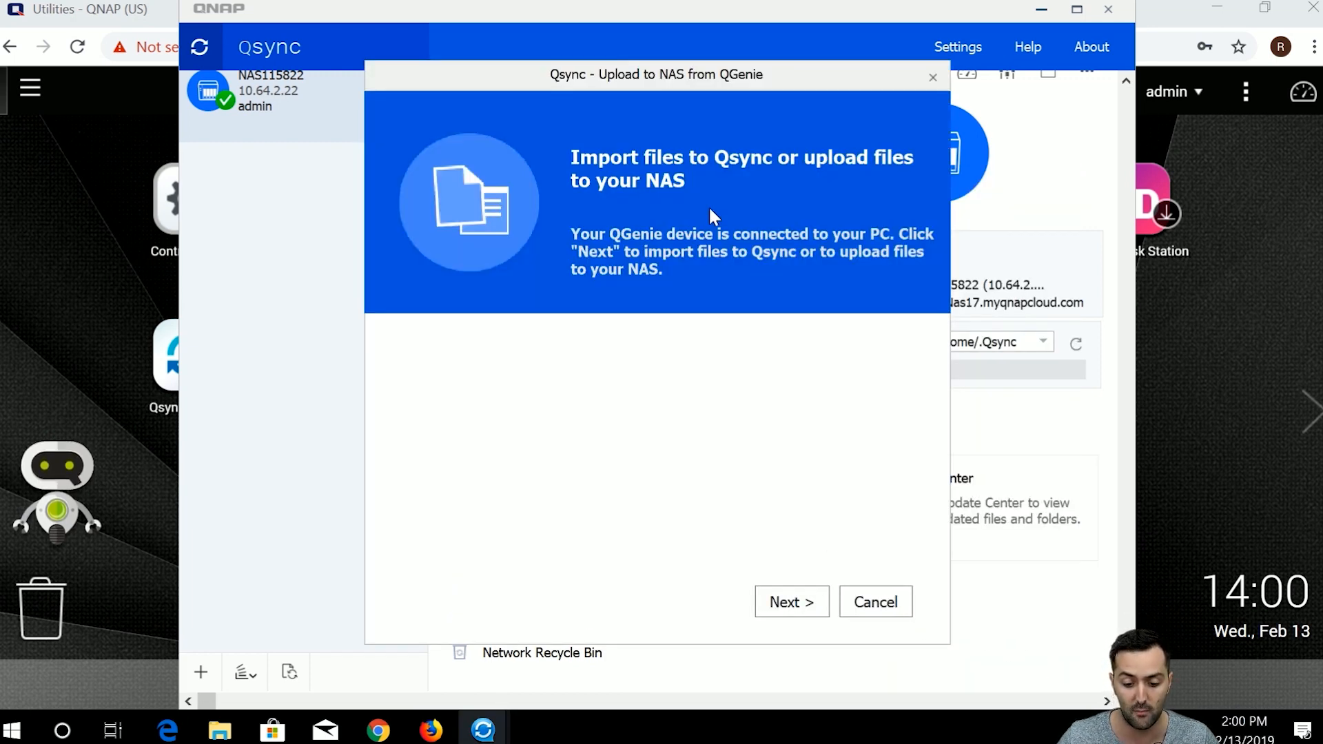
click(798, 605)
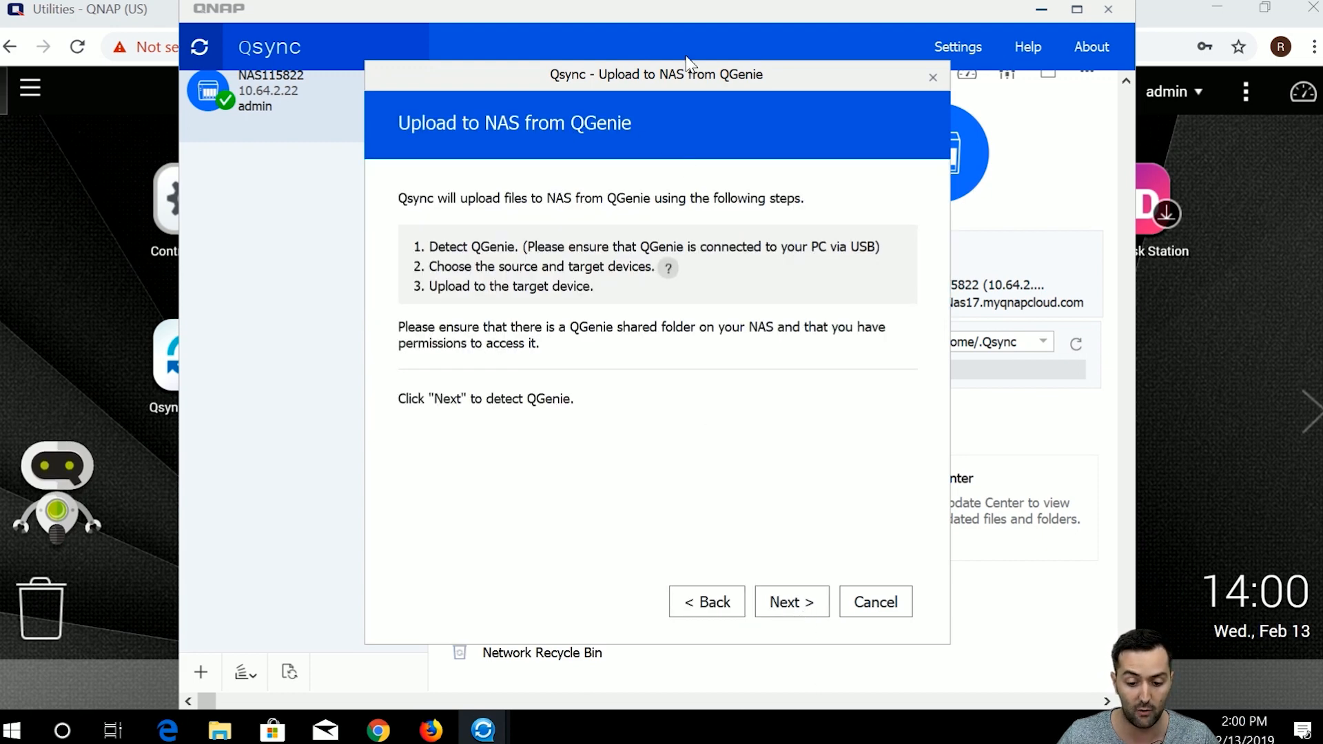
drag(678, 69, 695, 29)
click(817, 562)
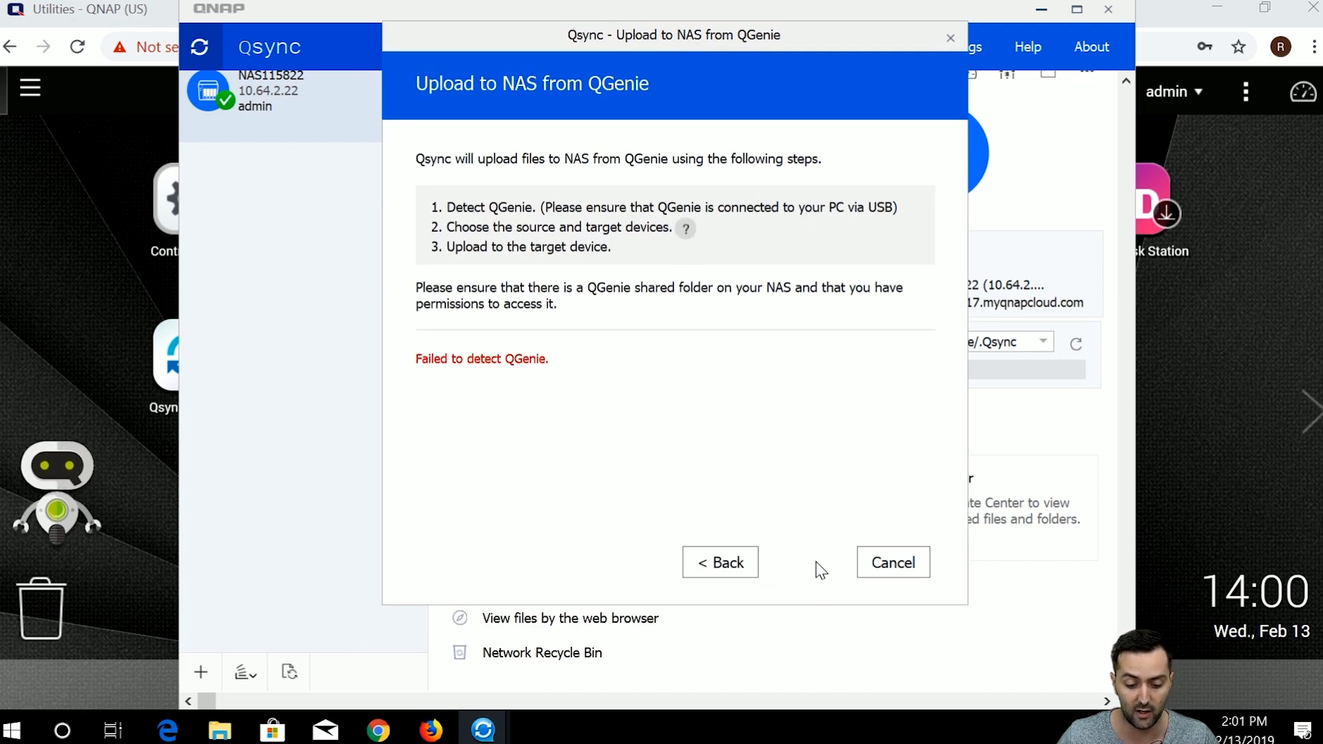
click(720, 563)
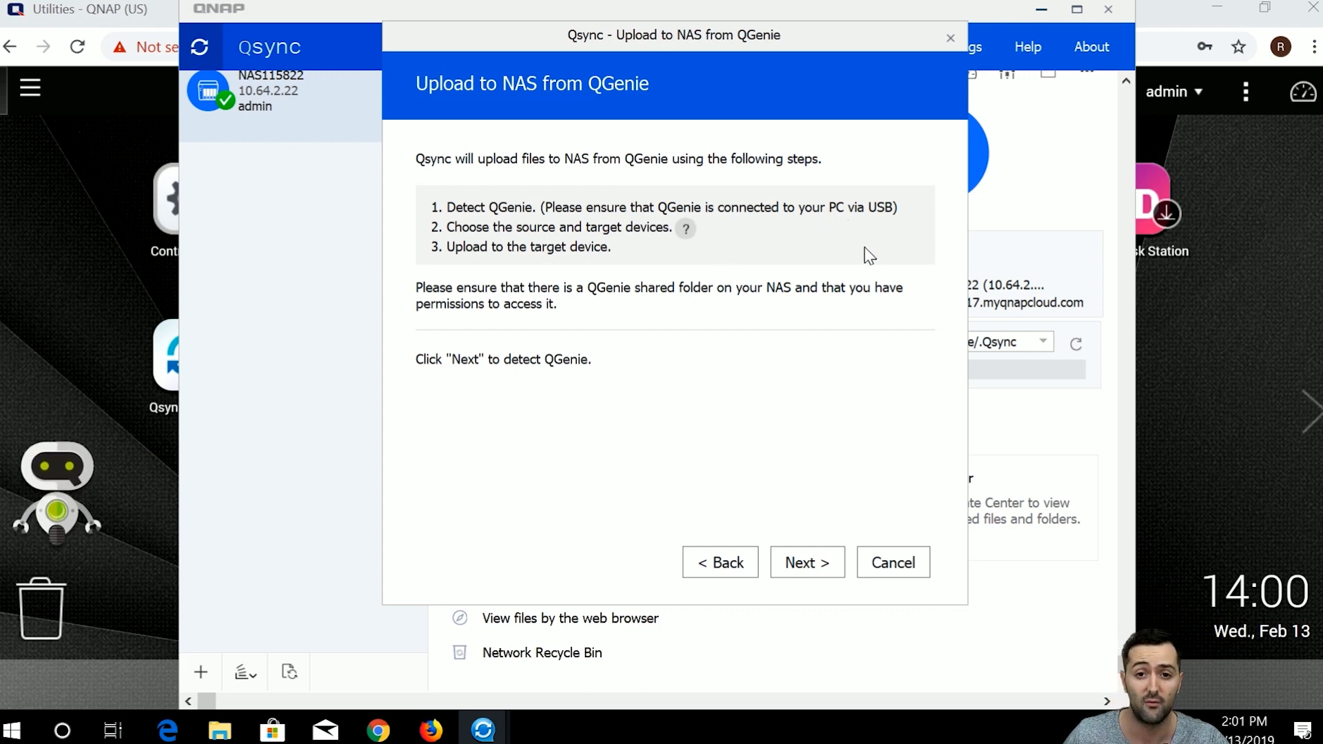
click(882, 577)
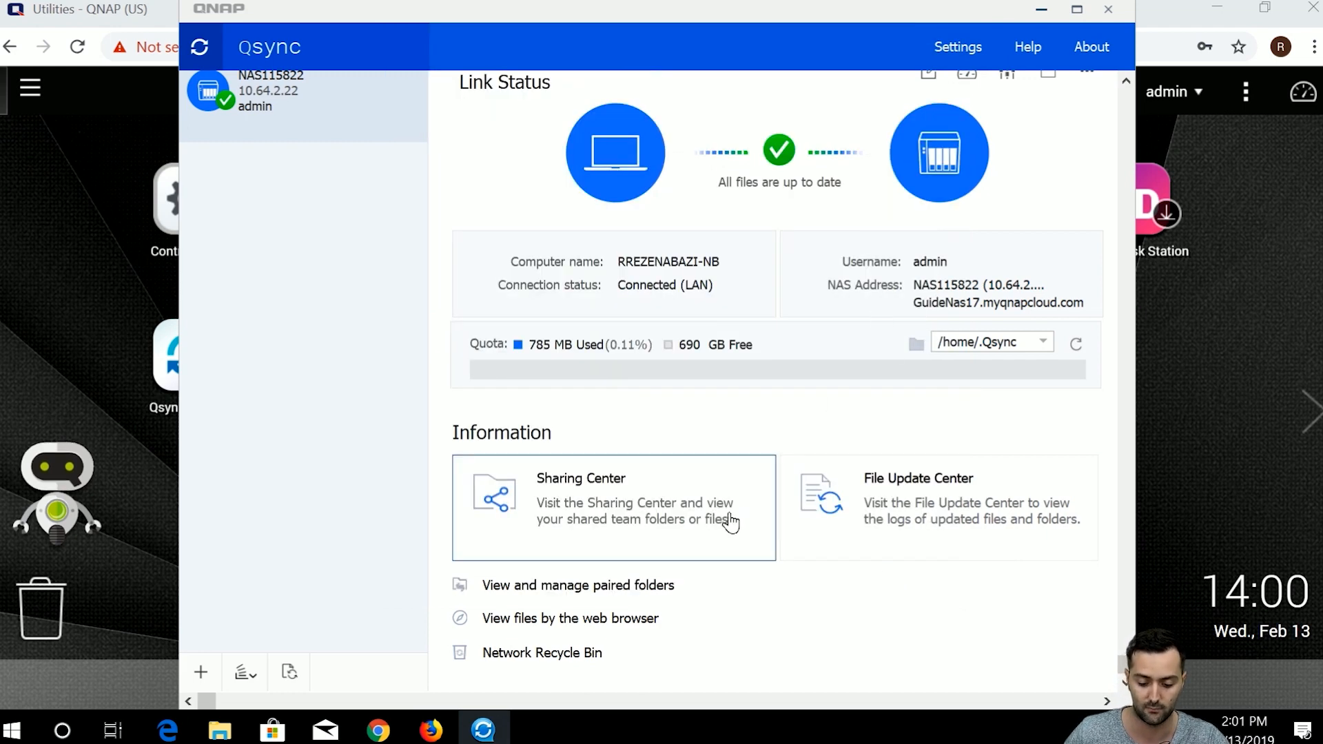
Nudge the Qsync client window right and close it, revealing Qsync Central on the web desktop.
drag(862, 11, 884, 10)
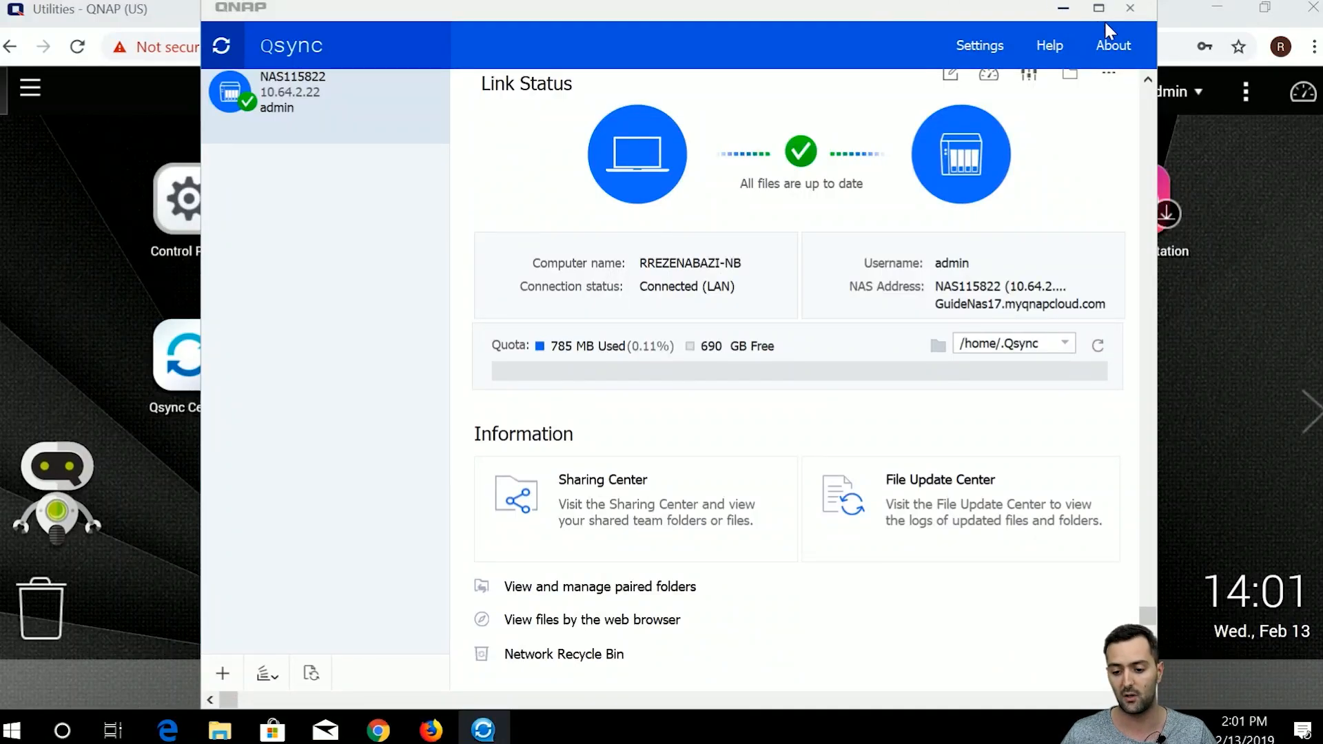
click(1129, 10)
Open Qsync Central's Shared Folders sync settings and widen the Status and Grant columns.
click(241, 383)
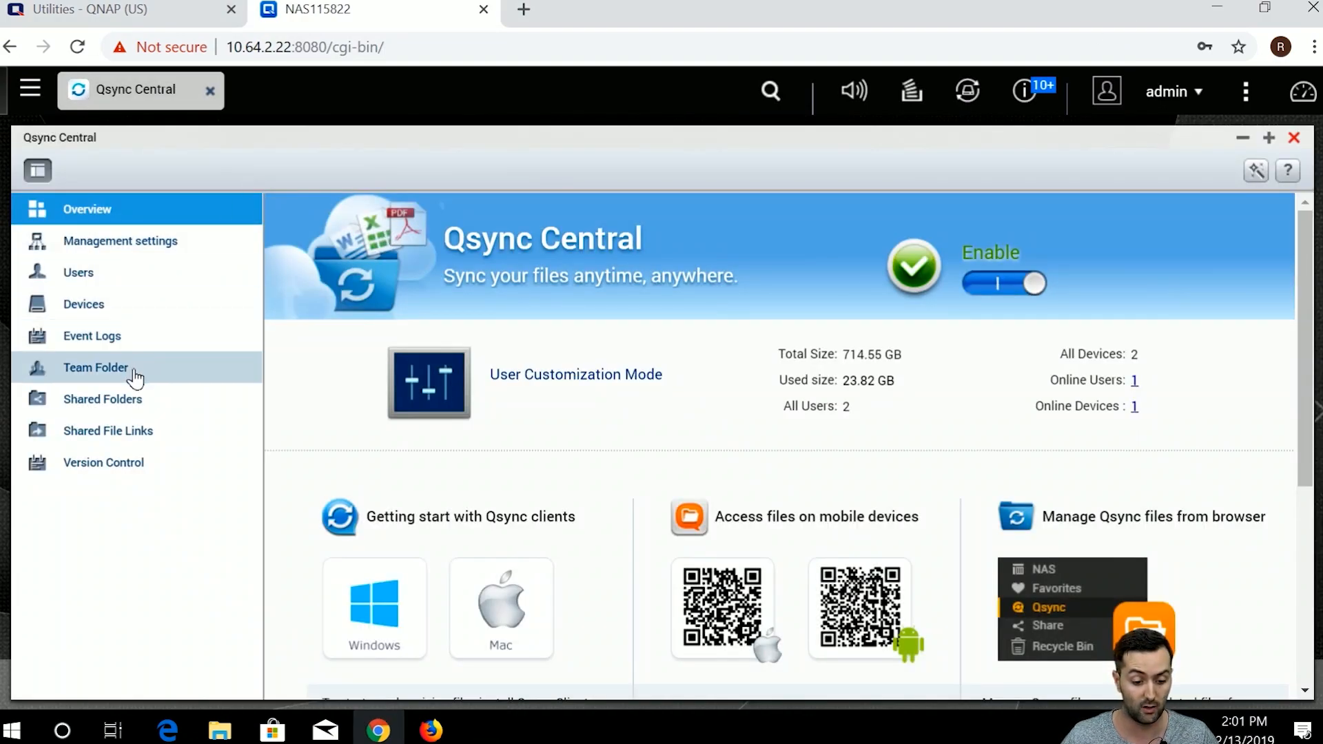
click(96, 367)
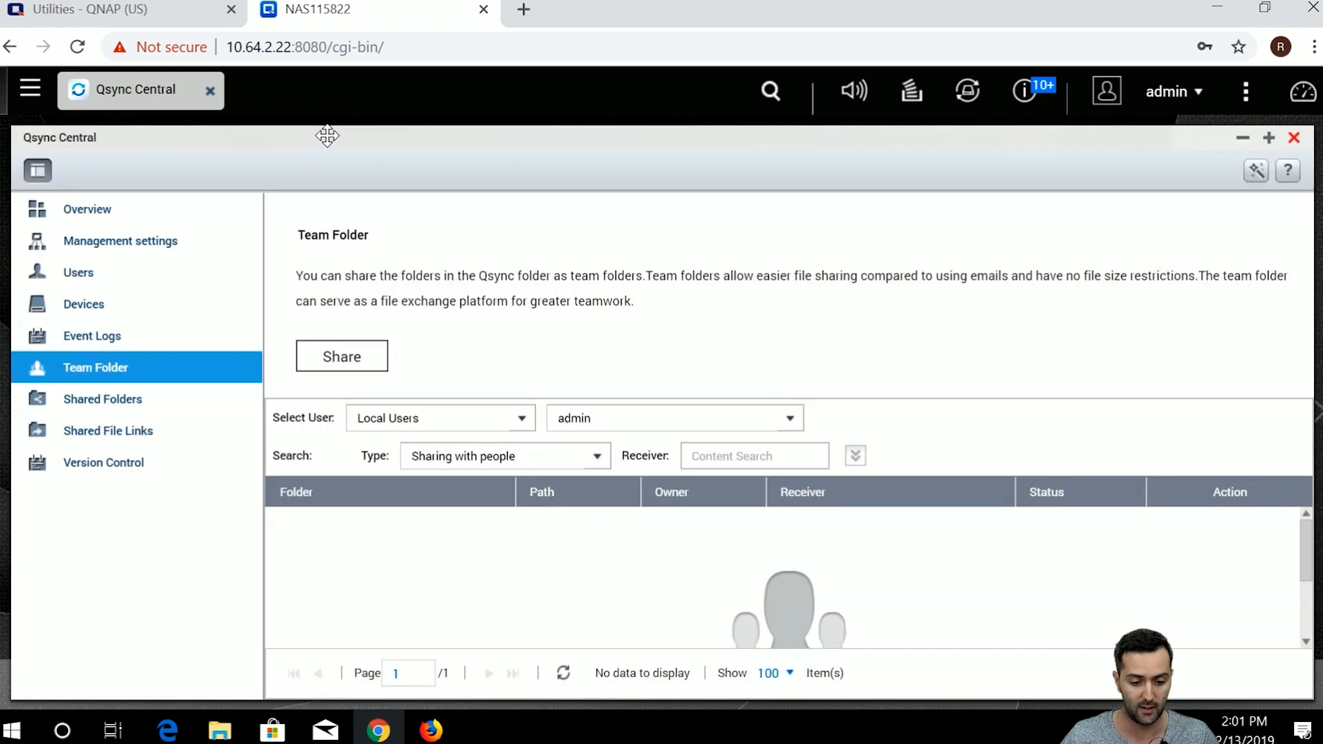
drag(327, 130, 325, 120)
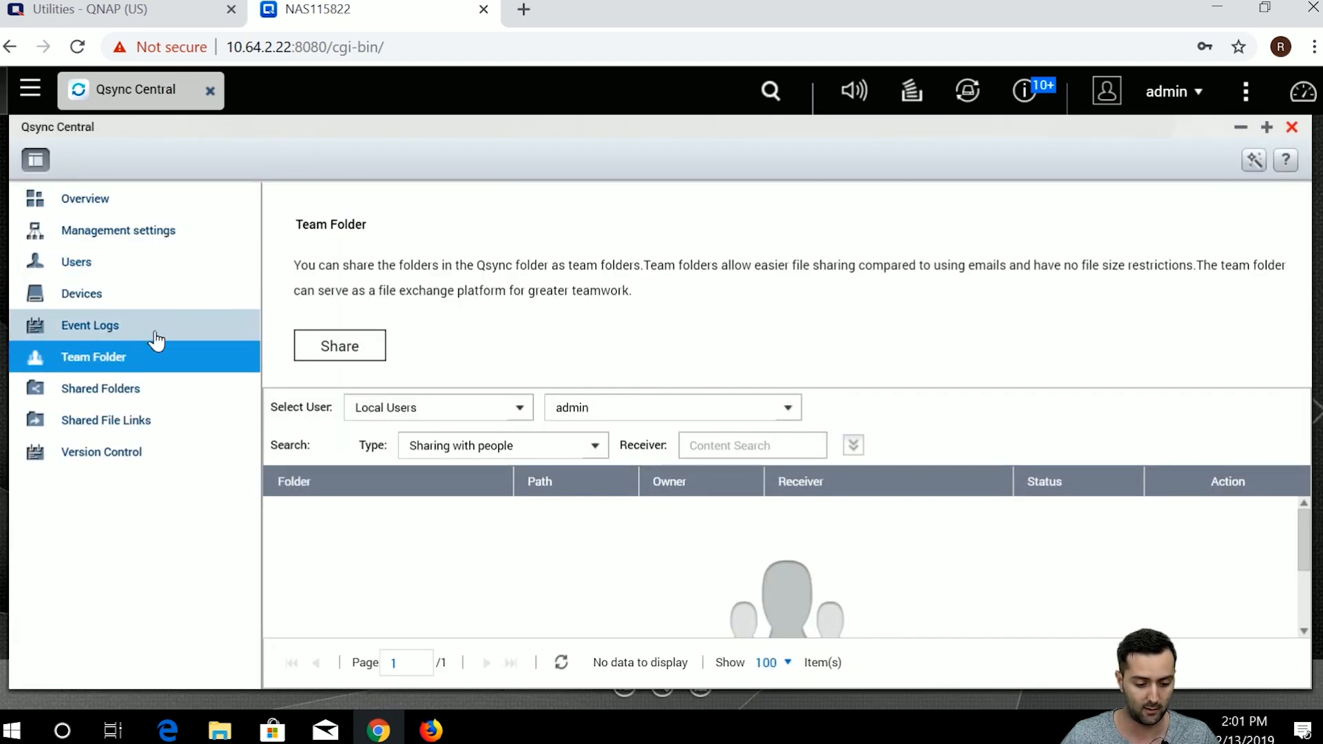
click(158, 388)
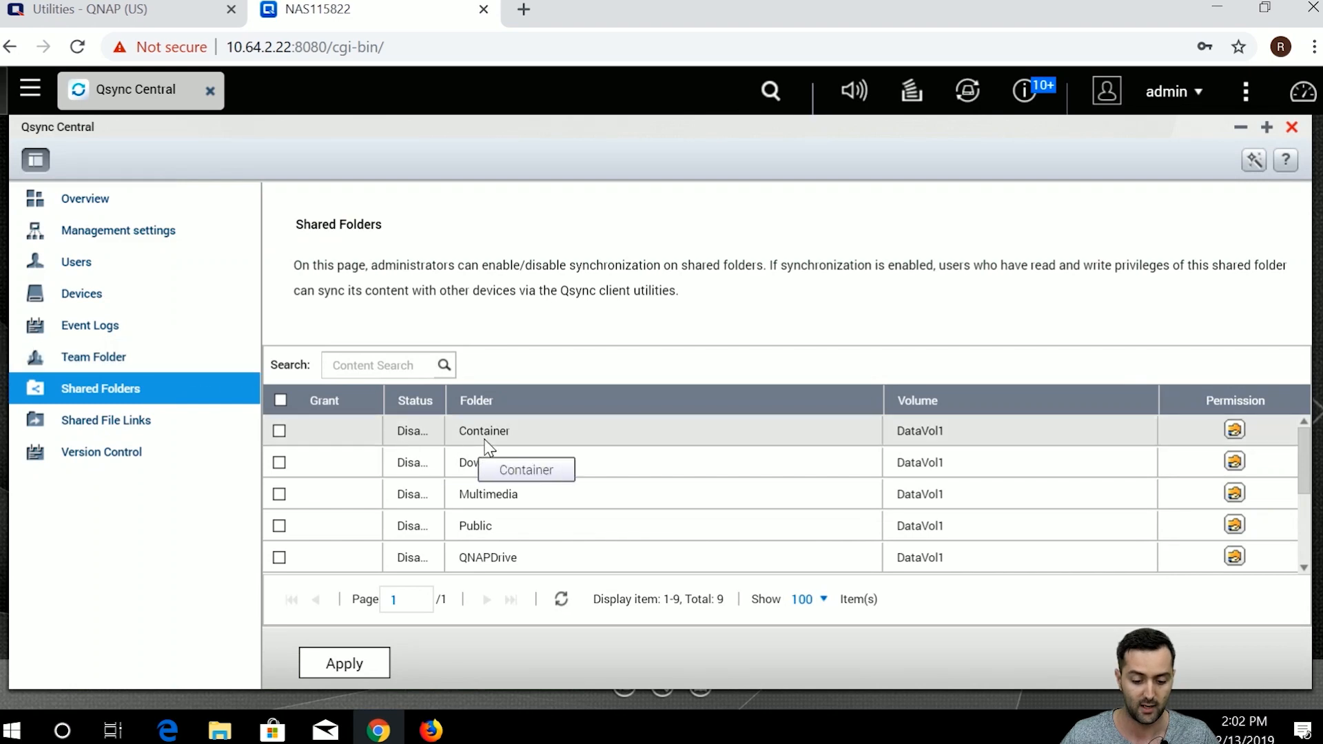
drag(463, 400, 491, 400)
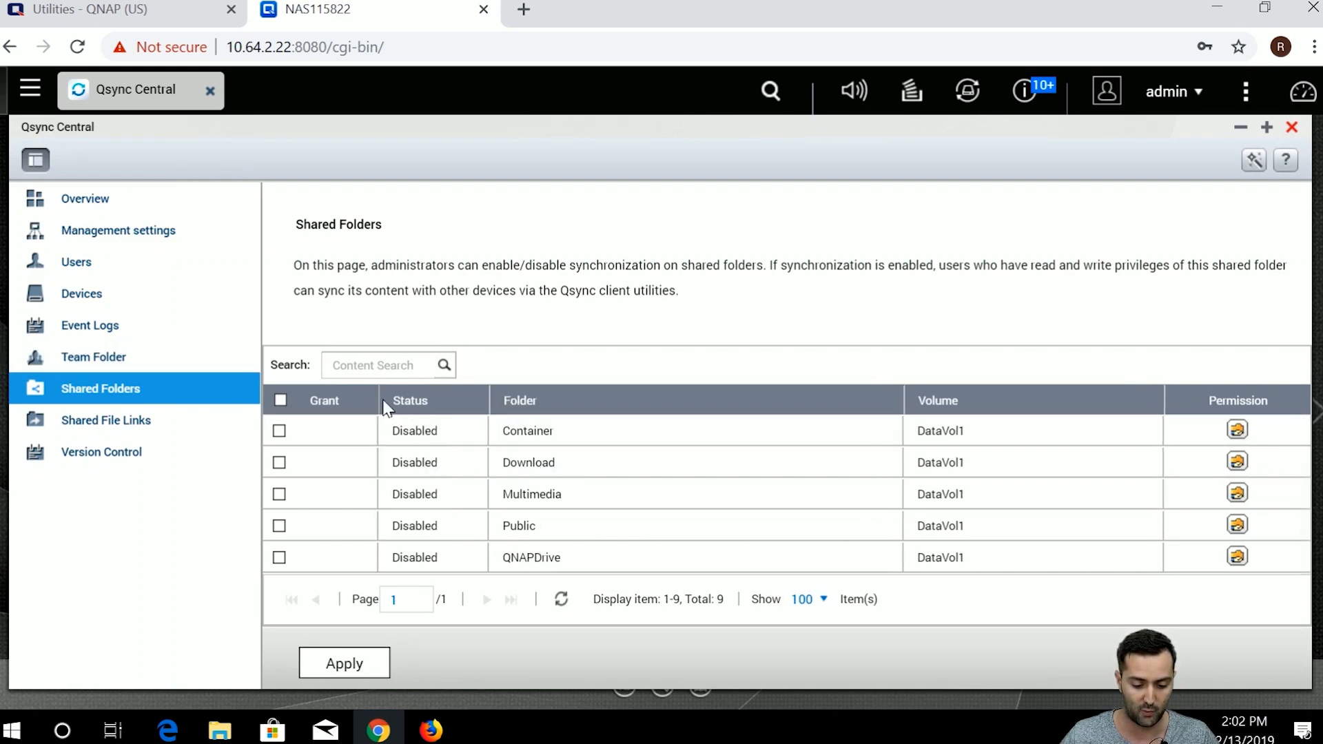
drag(379, 399, 395, 400)
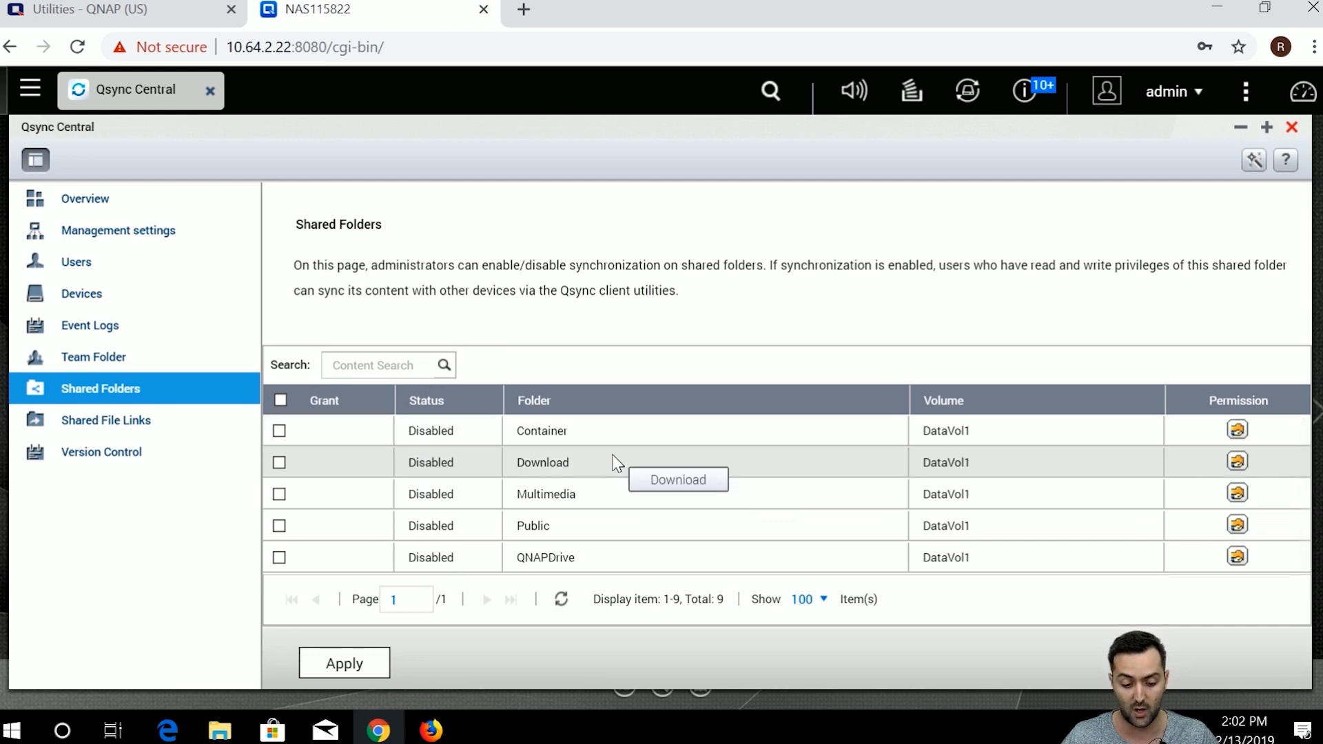
scroll(425, 475, down, 3)
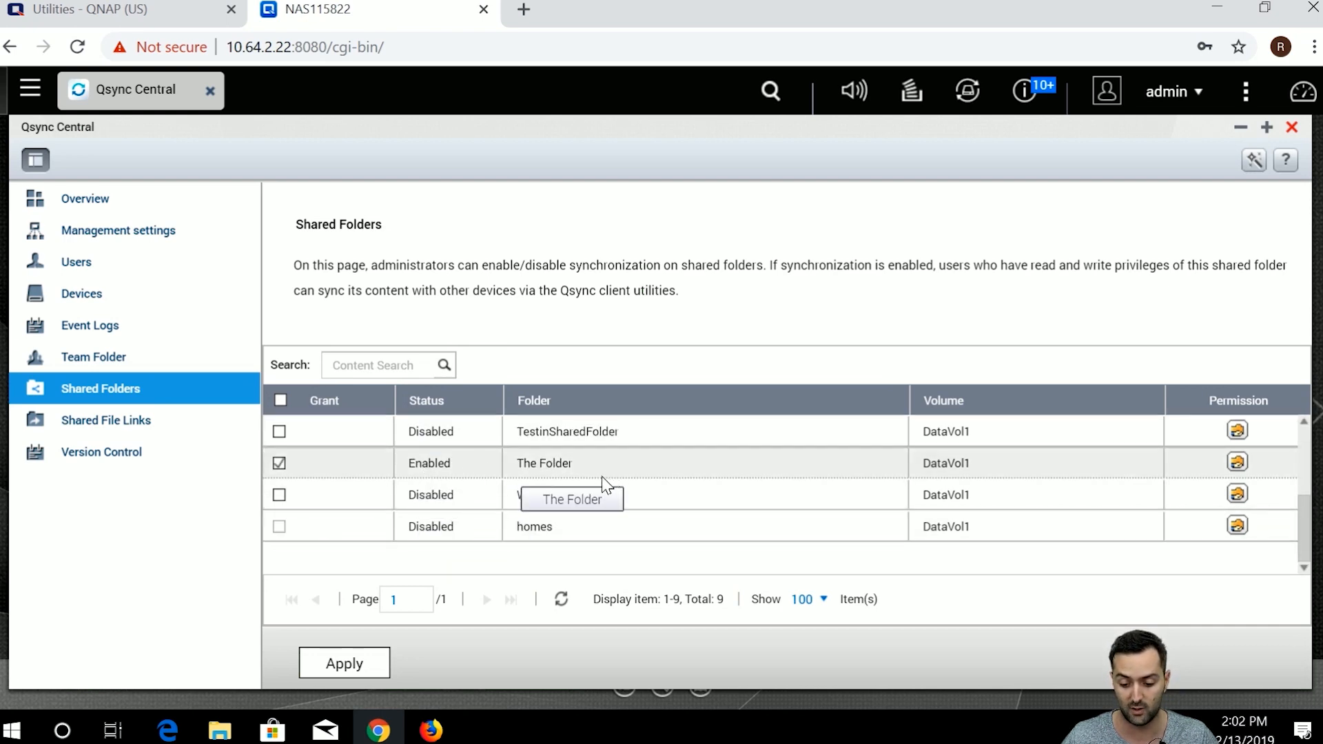
scroll(606, 473, up, 3)
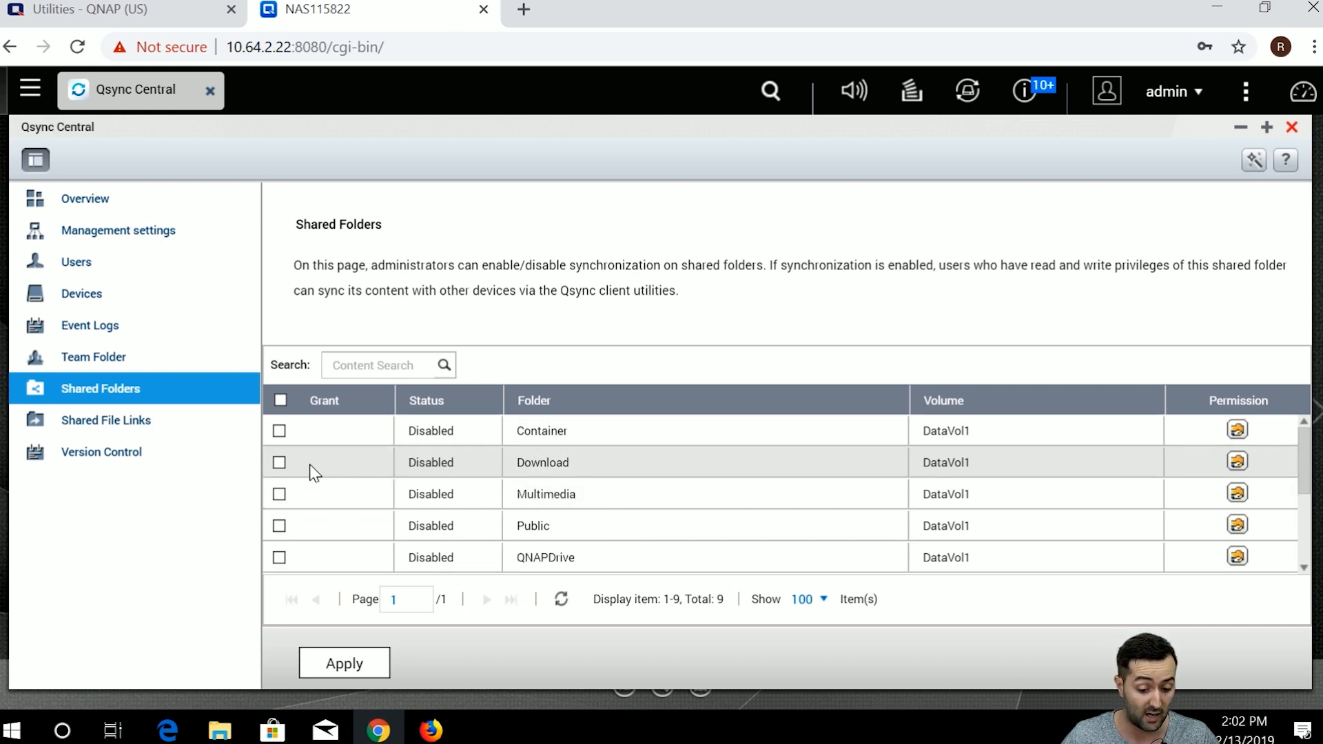
Grant sync to Container, Download and Multimedia, apply, and open File Explorer.
click(279, 430)
click(279, 463)
click(279, 494)
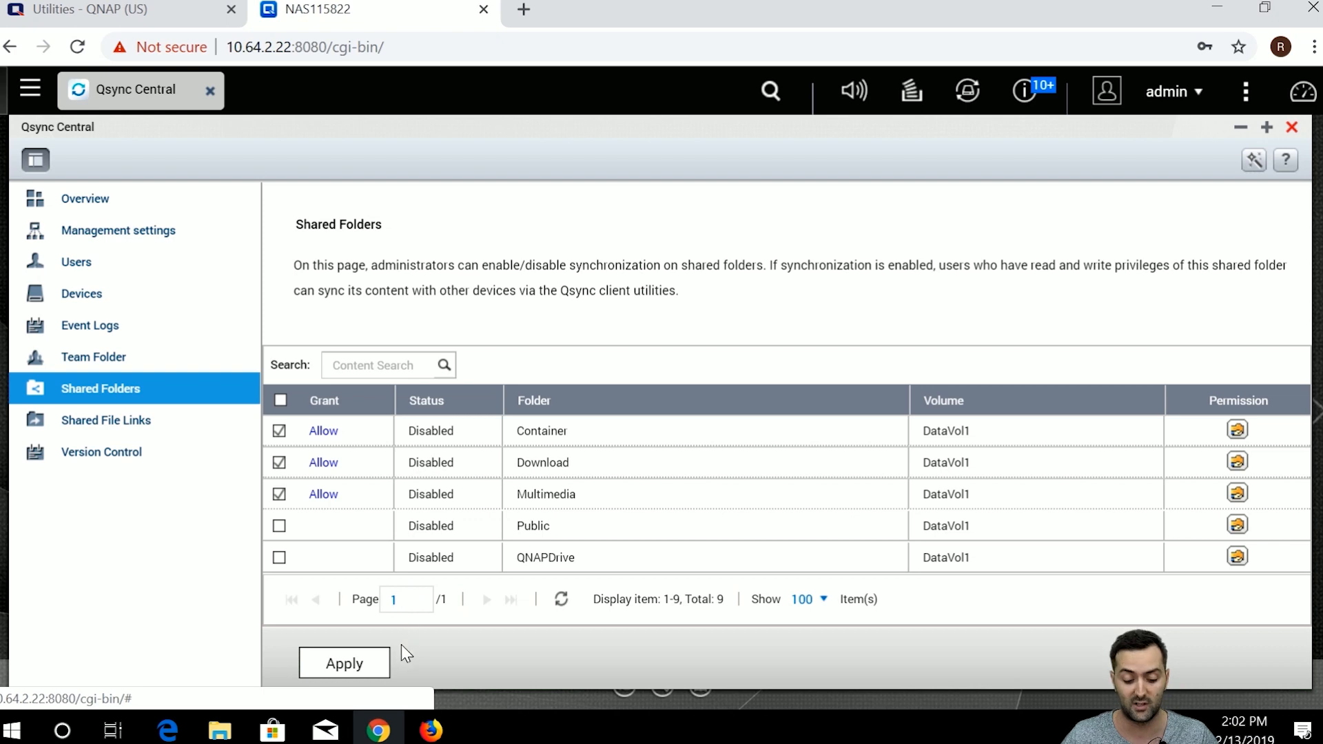
click(362, 661)
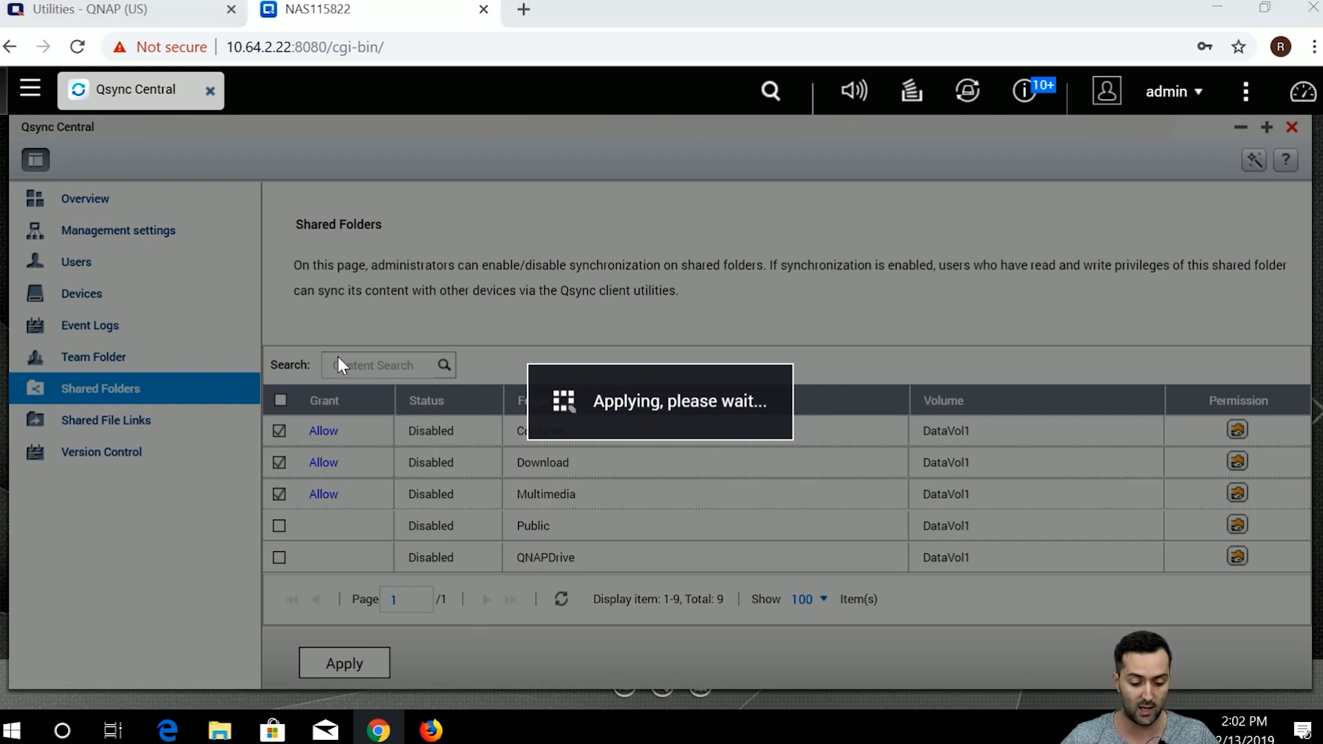
click(221, 730)
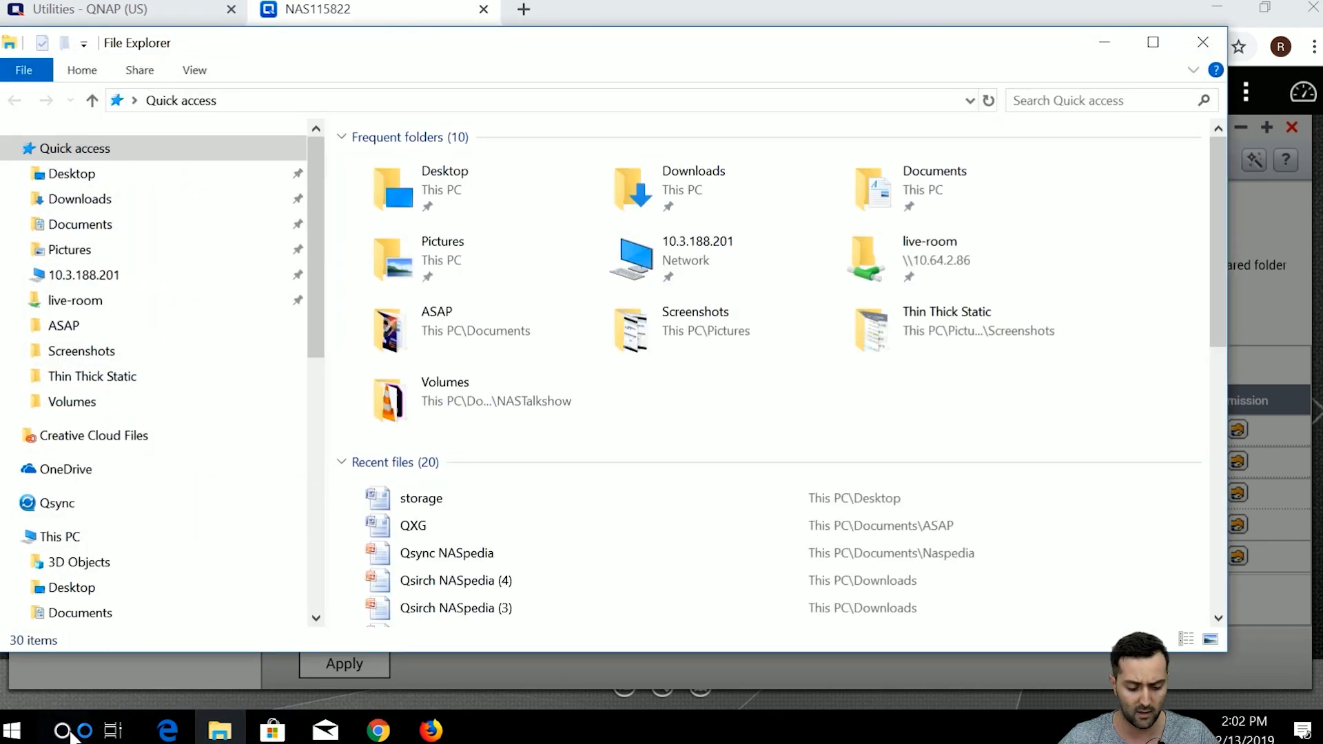
Launch Qsync Client by searching 'qsy' in the Start menu.
click(69, 733)
text(qsy)
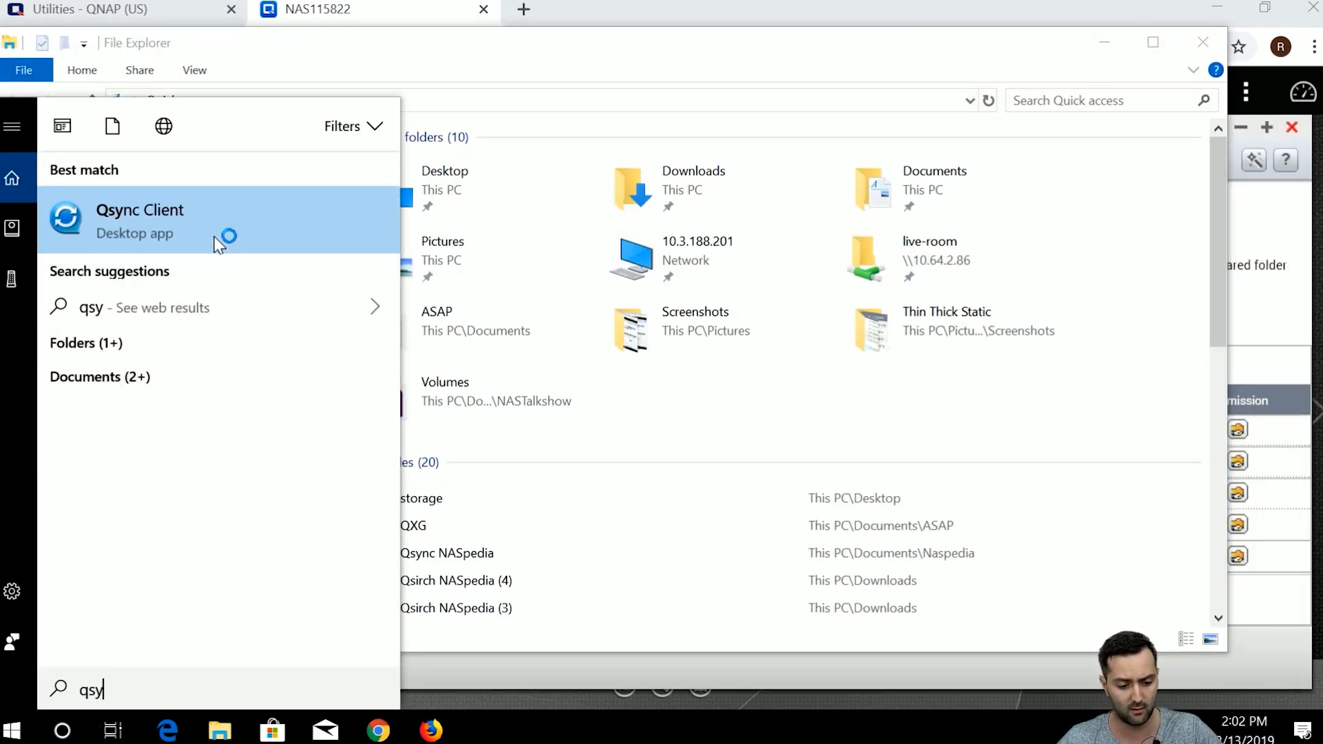
click(218, 248)
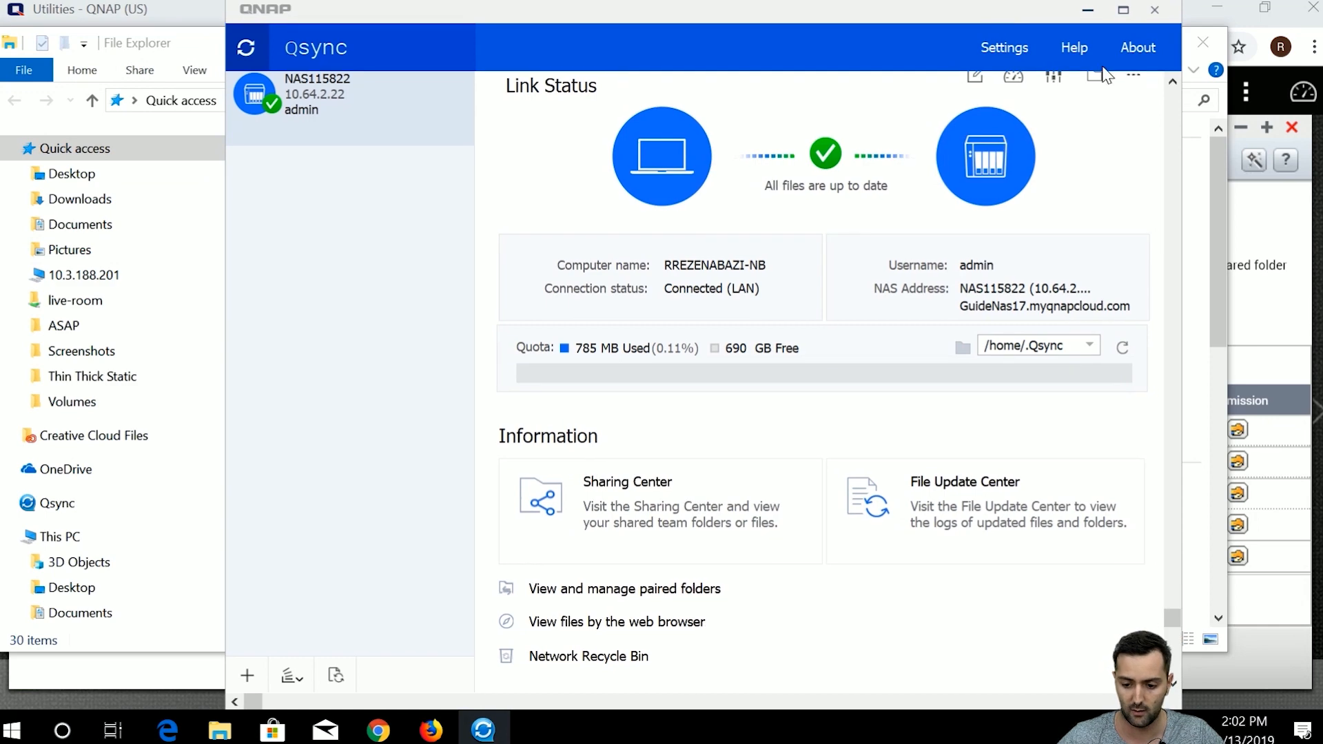
Confirm Sharing Center has no team folder, then open the paired folders manager.
click(759, 510)
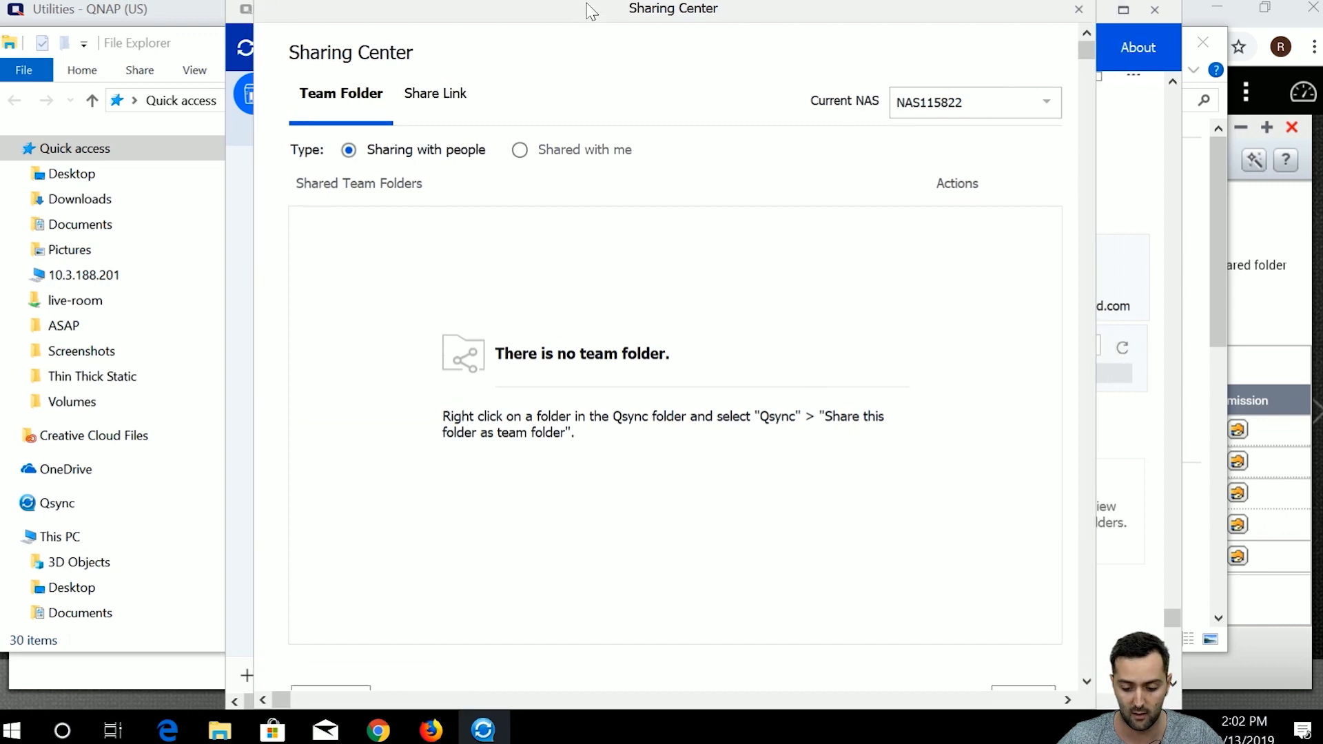
scroll(971, 530, down, 2)
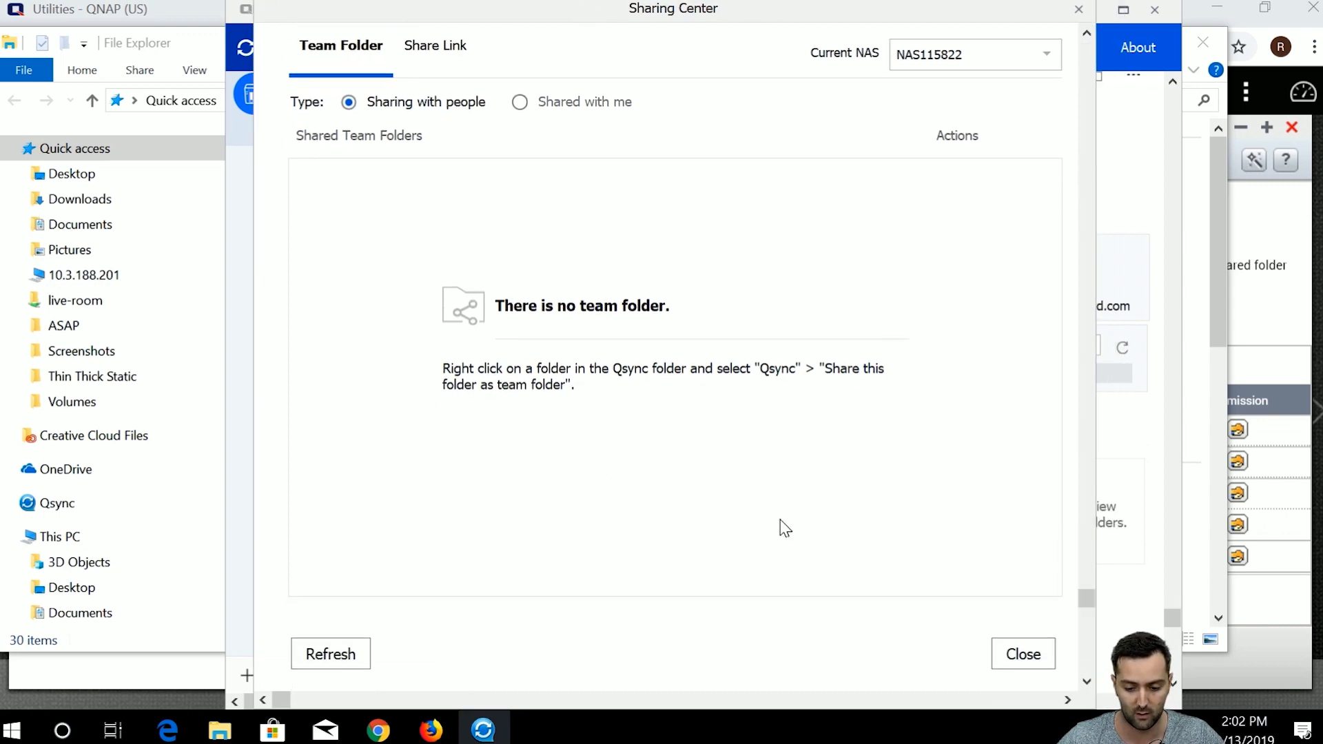
click(1079, 10)
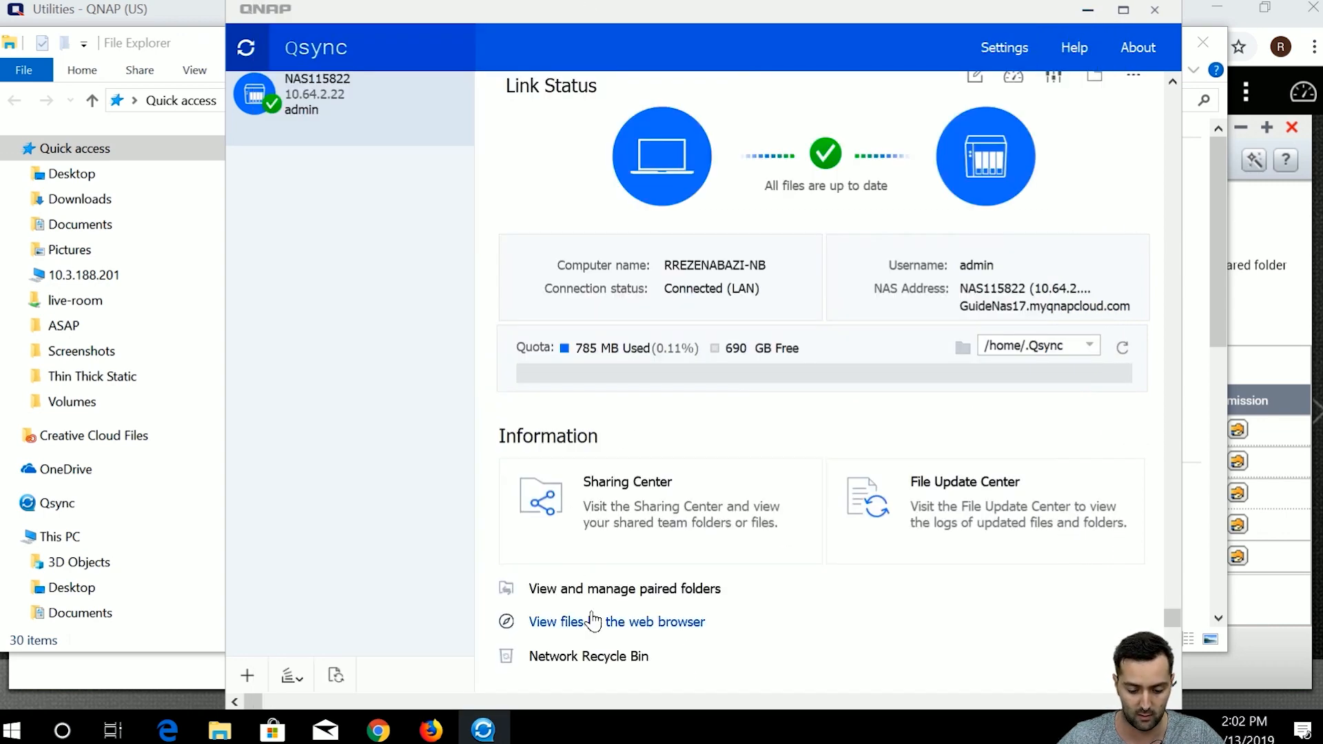
click(606, 589)
drag(582, 71, 586, 35)
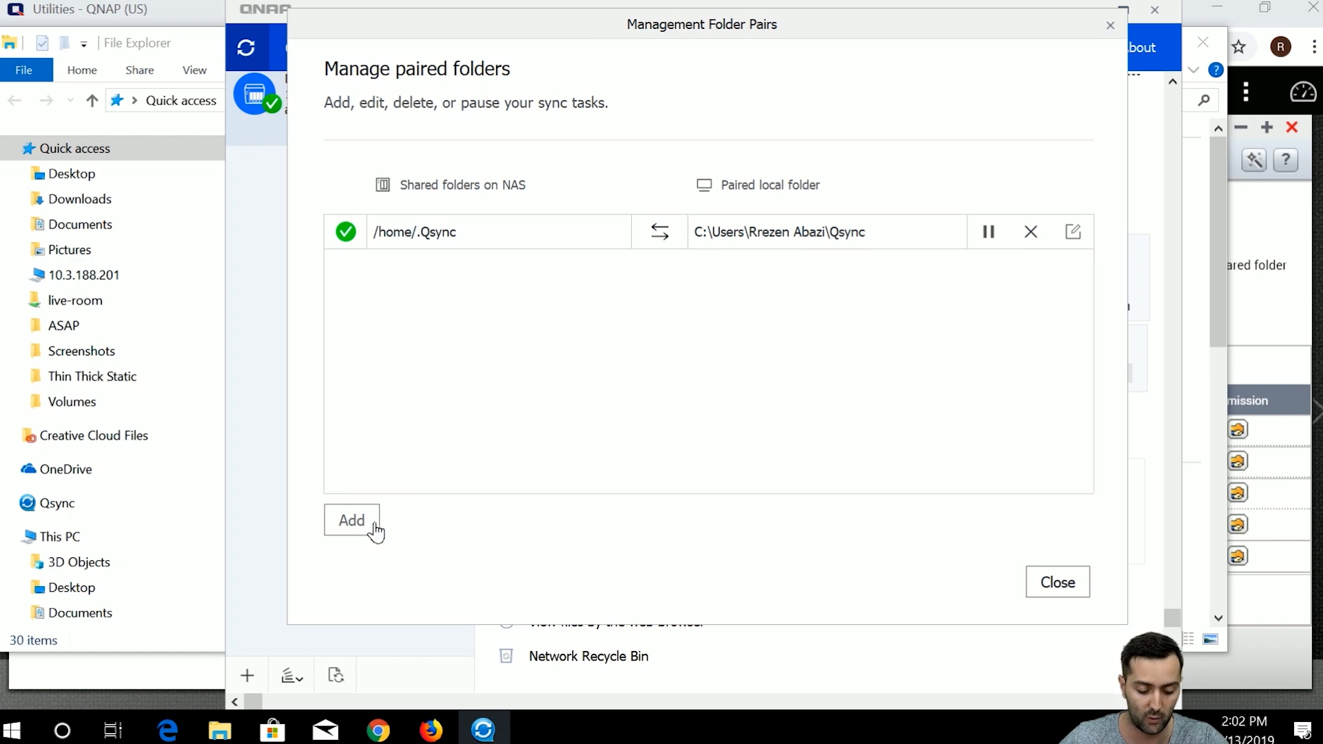
Add a folder pair for /The Folder, choosing Documents\Warranty Extension as the local folder.
click(351, 521)
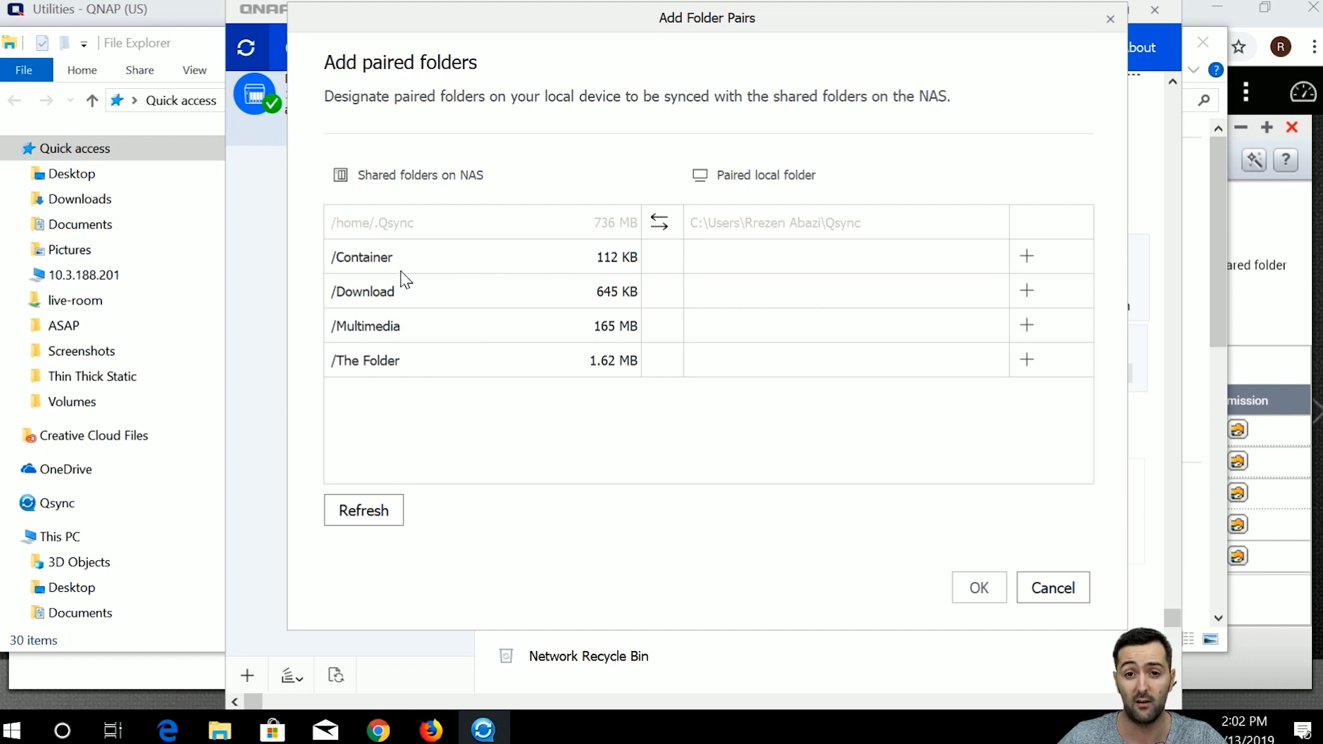
click(1026, 359)
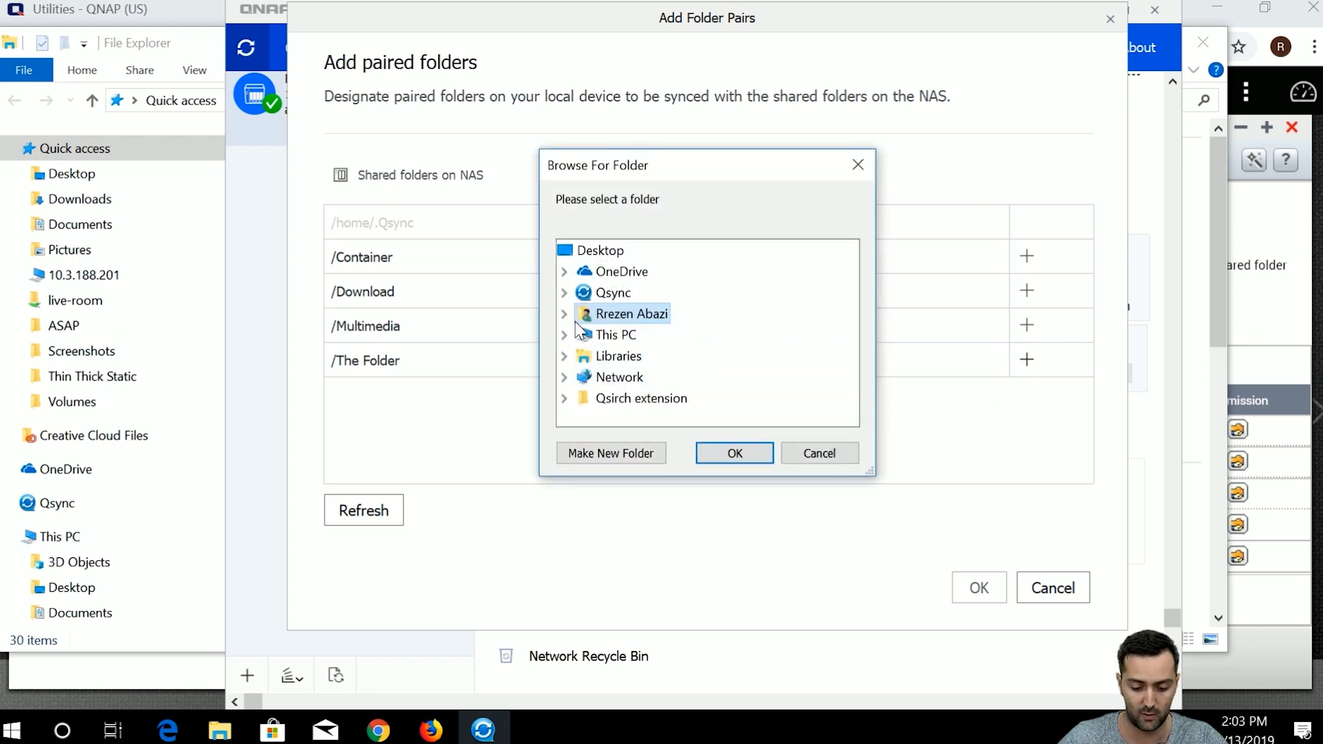
double_click(586, 314)
double_click(641, 356)
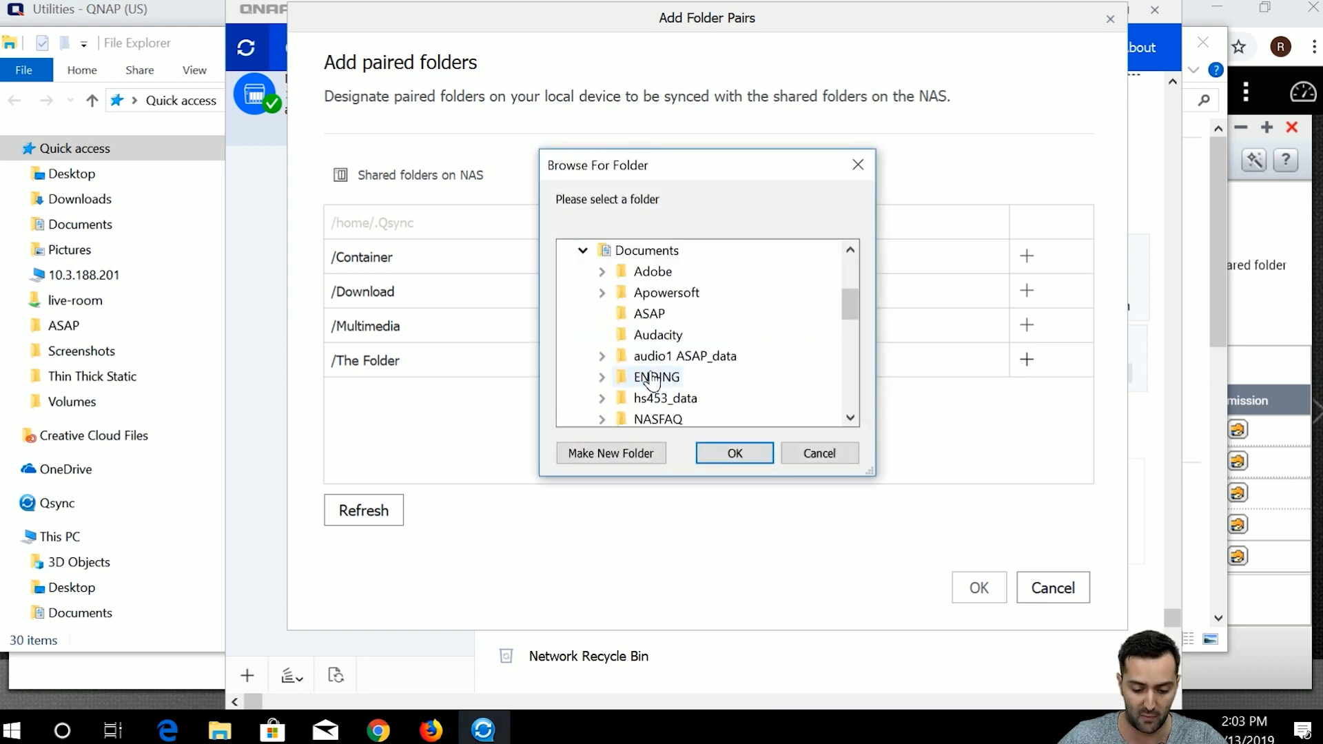
scroll(709, 355, down, 1)
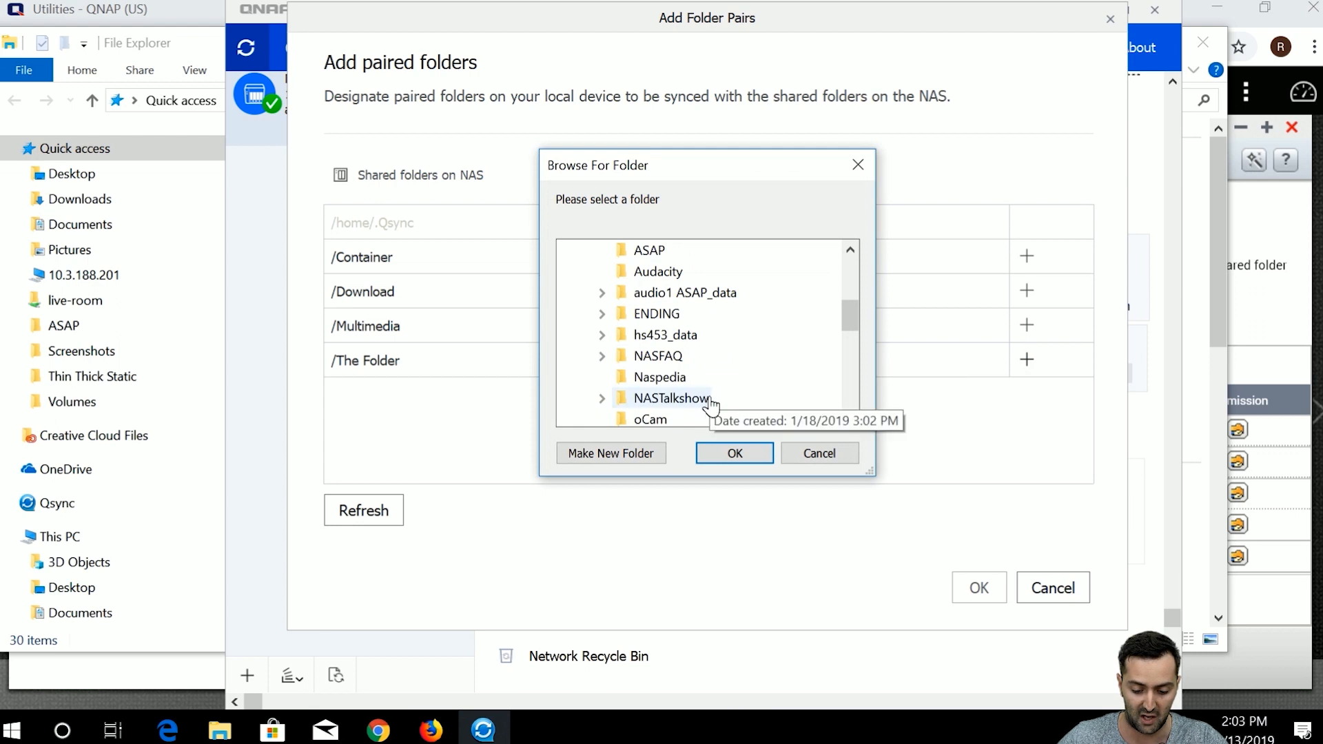
scroll(694, 391, down, 1)
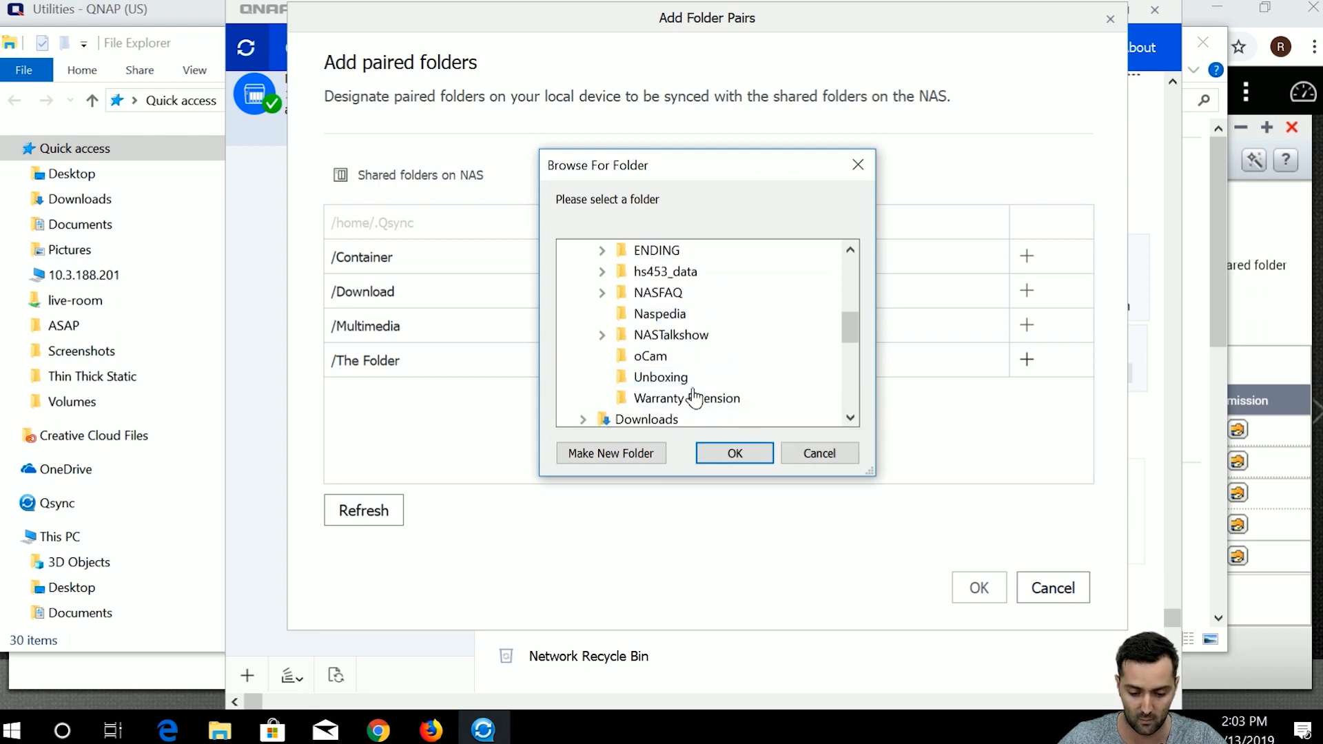
click(689, 398)
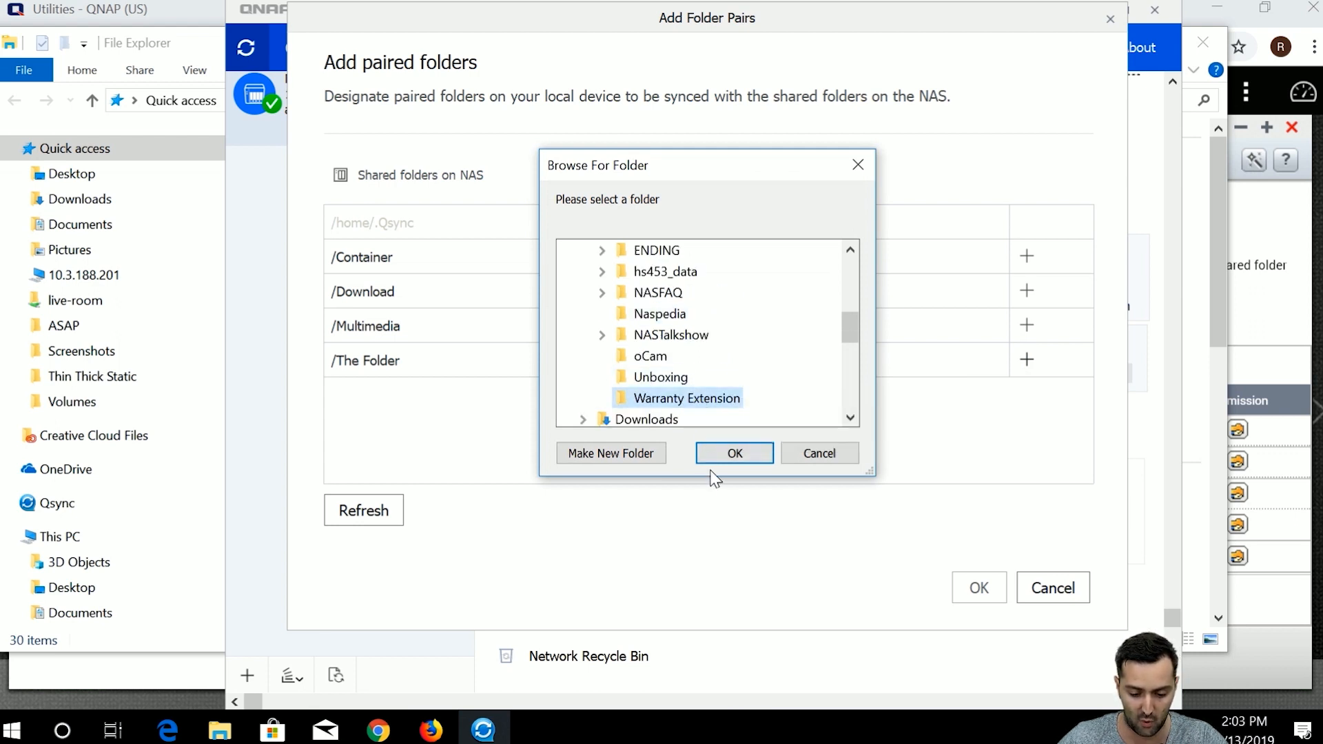
click(731, 452)
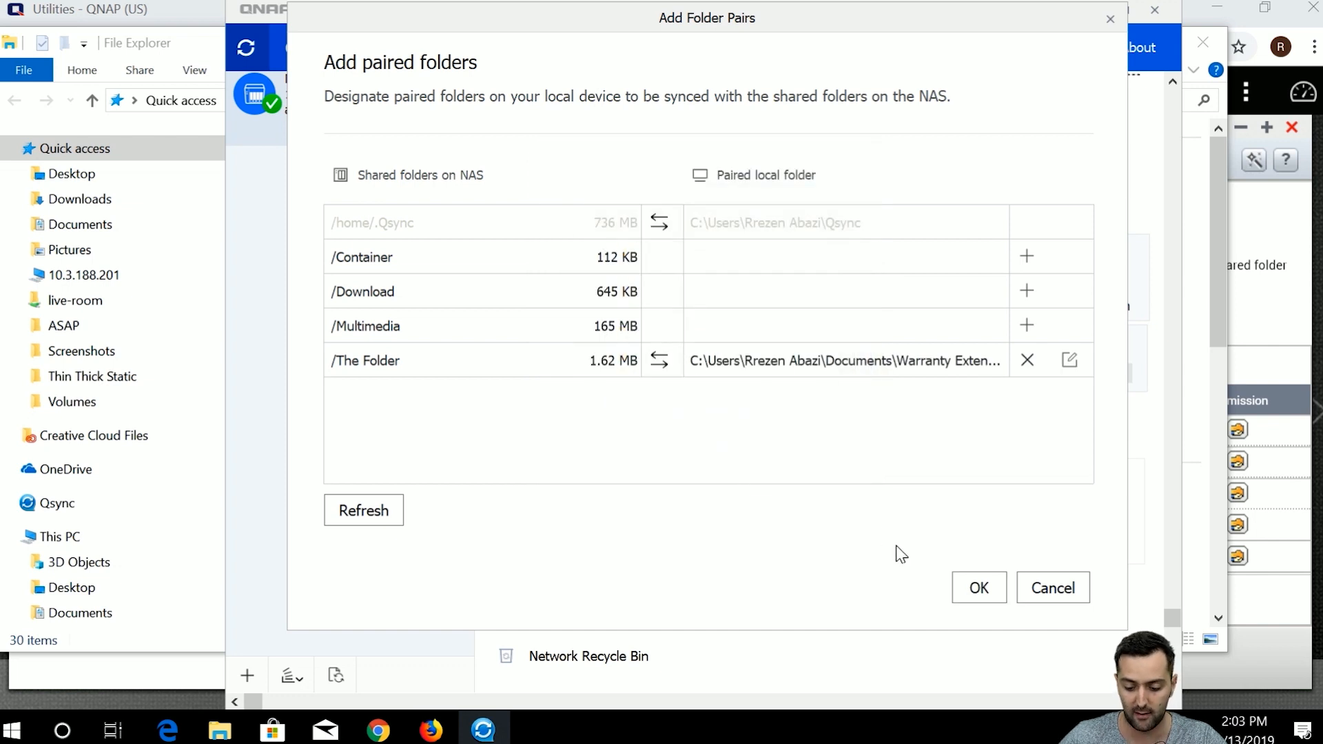
Save the new pairing, acknowledge the sync notice, and close the pairs list.
click(975, 596)
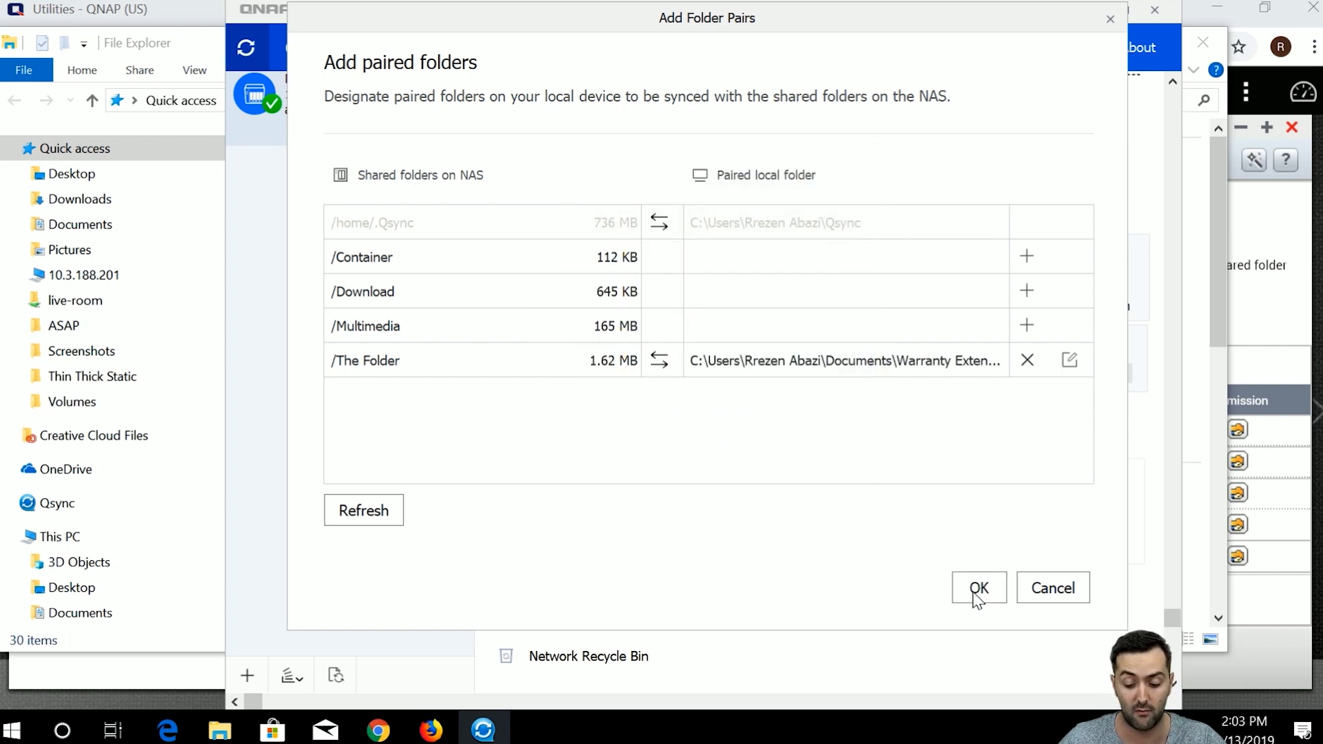
click(839, 399)
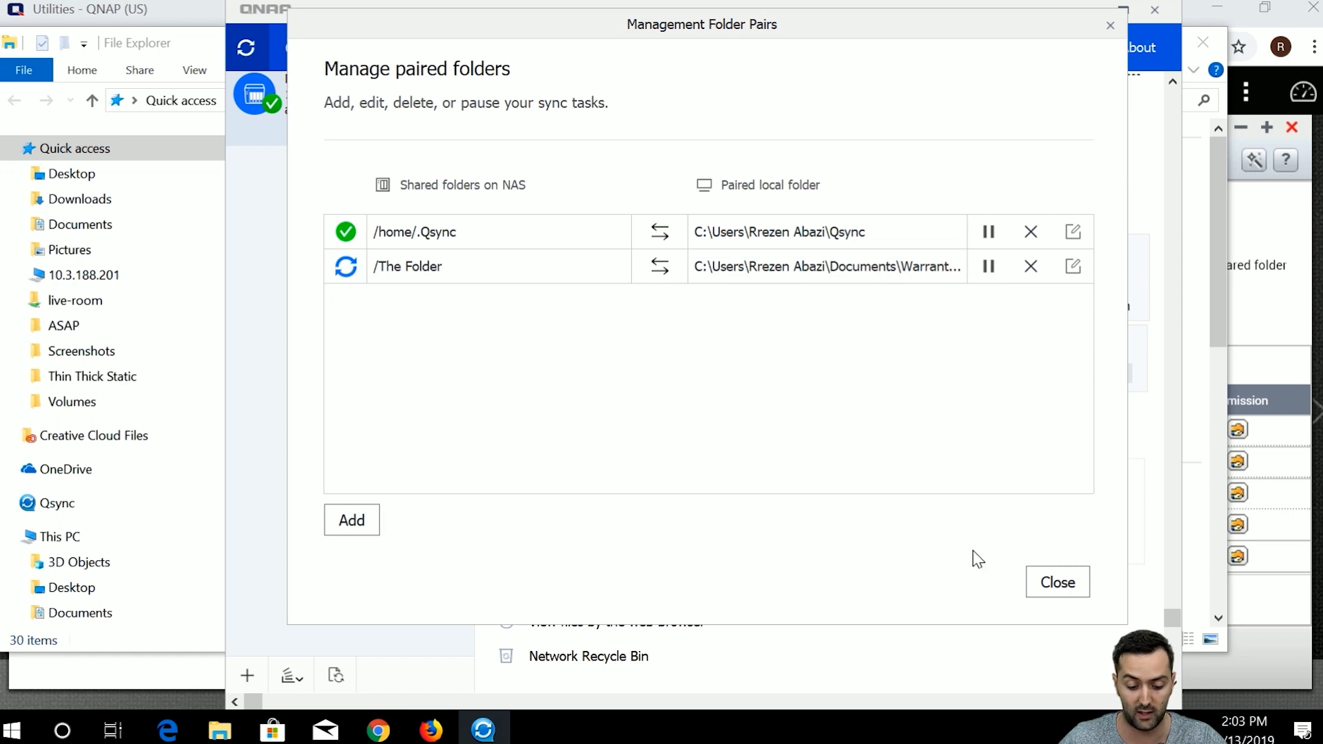
click(1033, 589)
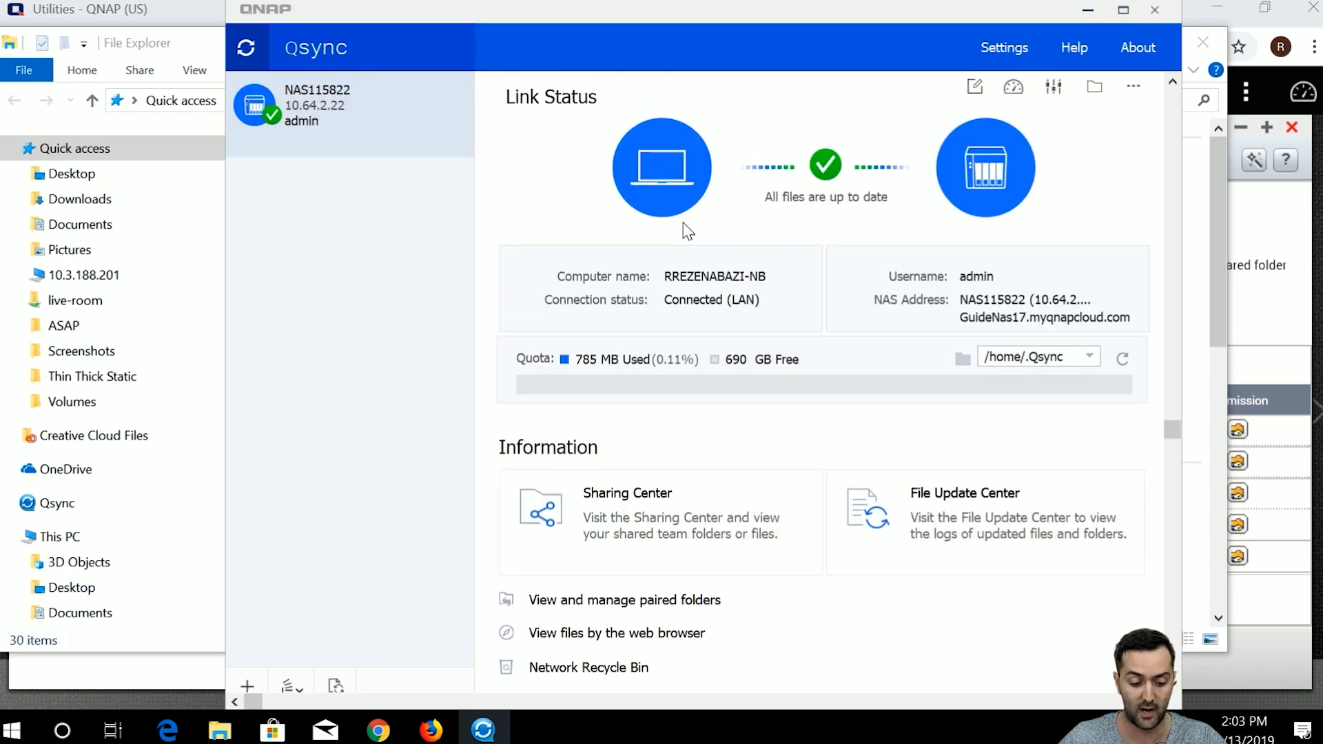
Verify Warranty Extension's five synced items in Explorer's Qsync folder, then return to Chrome.
click(99, 502)
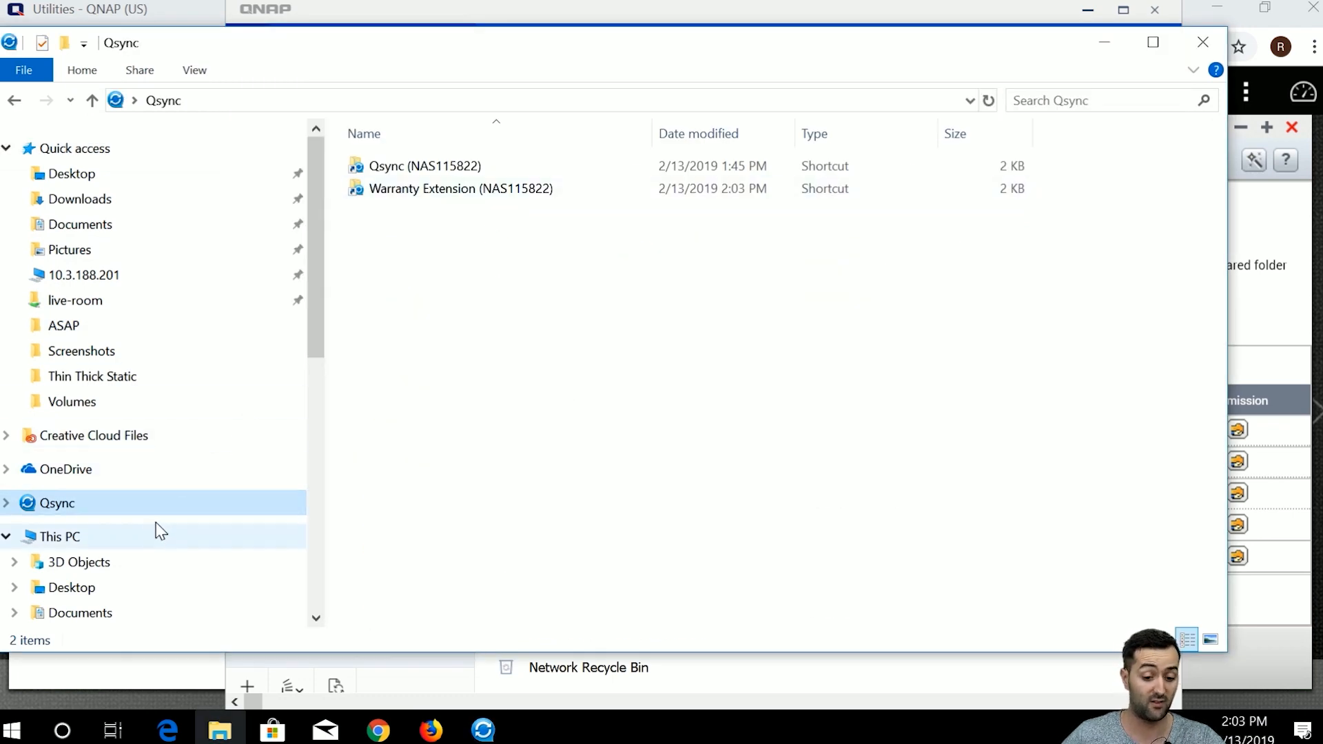
double_click(544, 189)
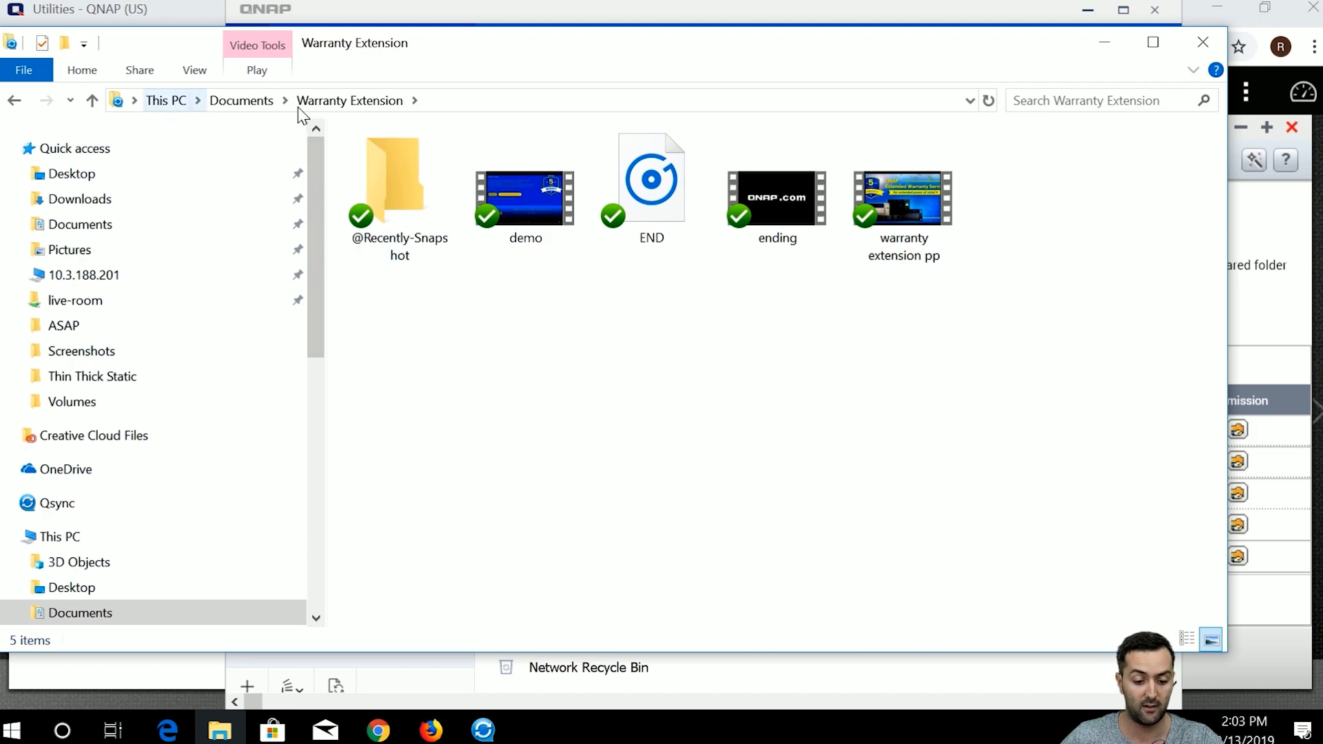
click(241, 102)
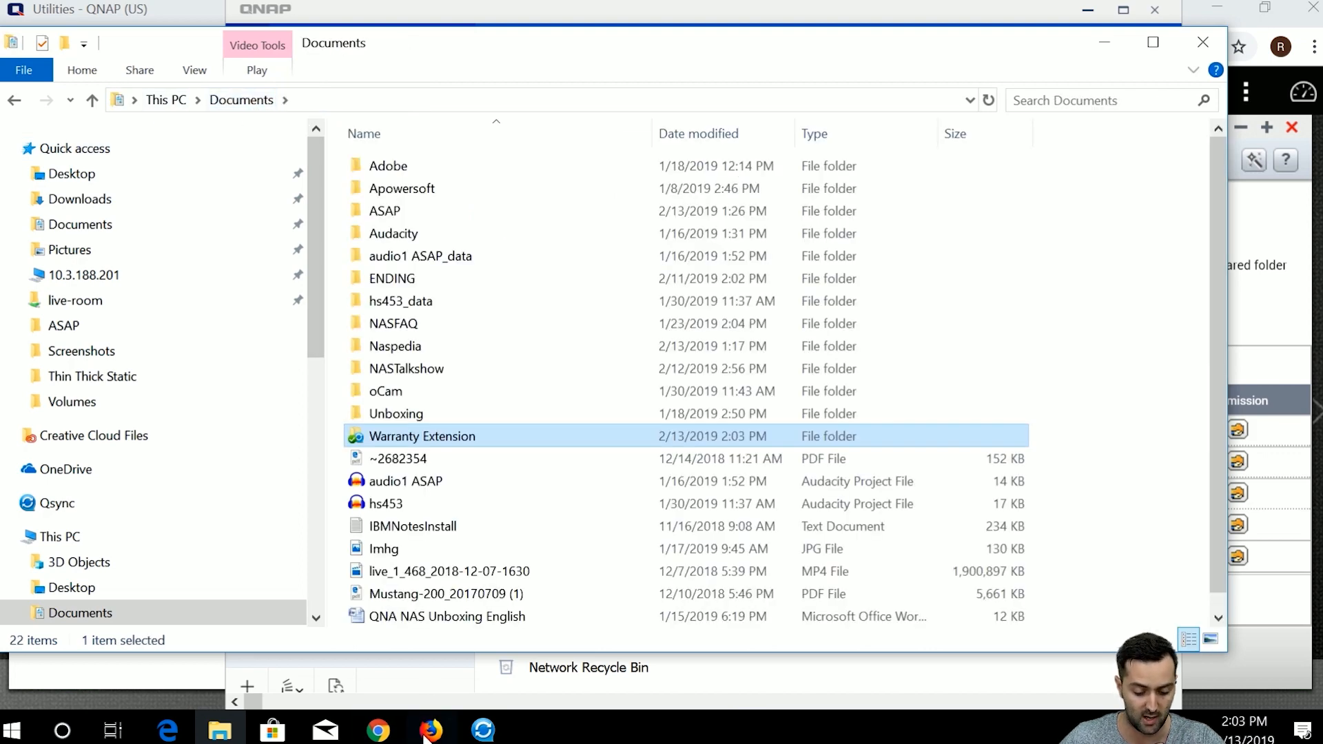
click(378, 730)
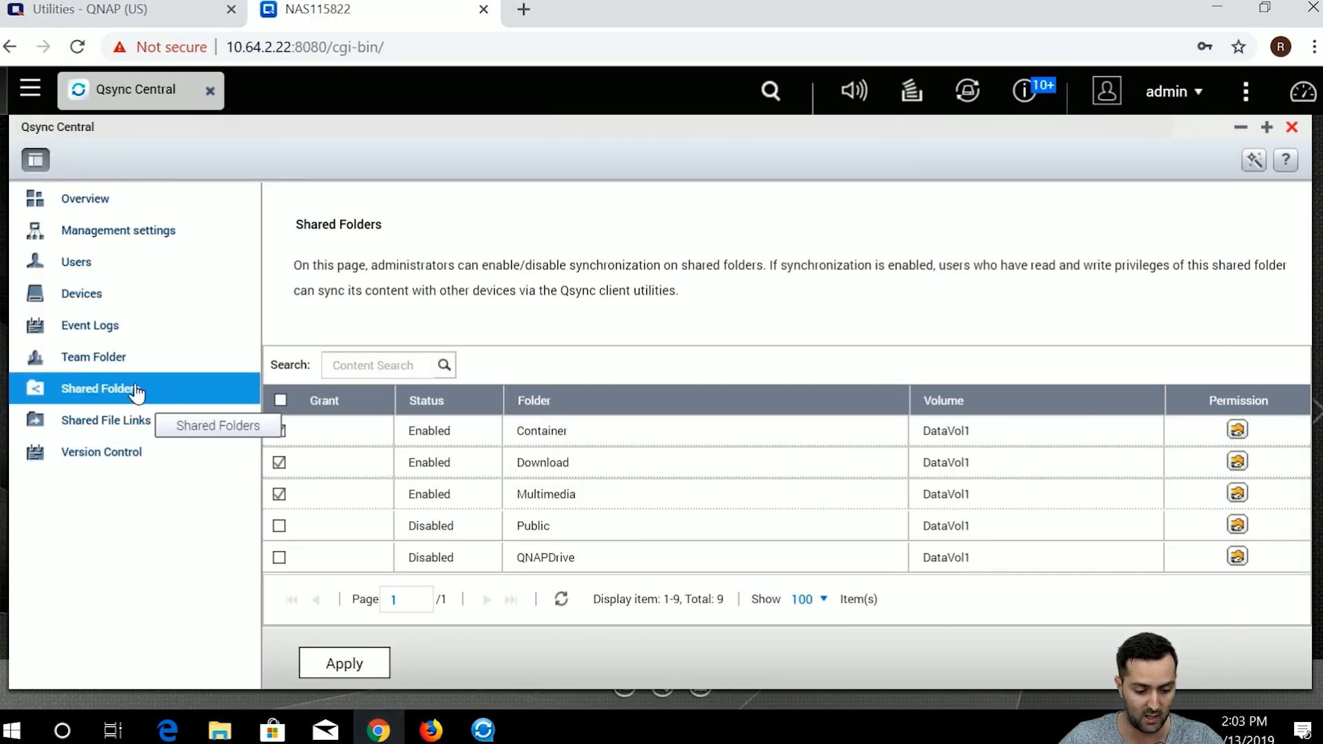
Launch File Station and browse the Qsync folder holding Naspedia, ASAP and a screenshot.
click(30, 89)
click(279, 183)
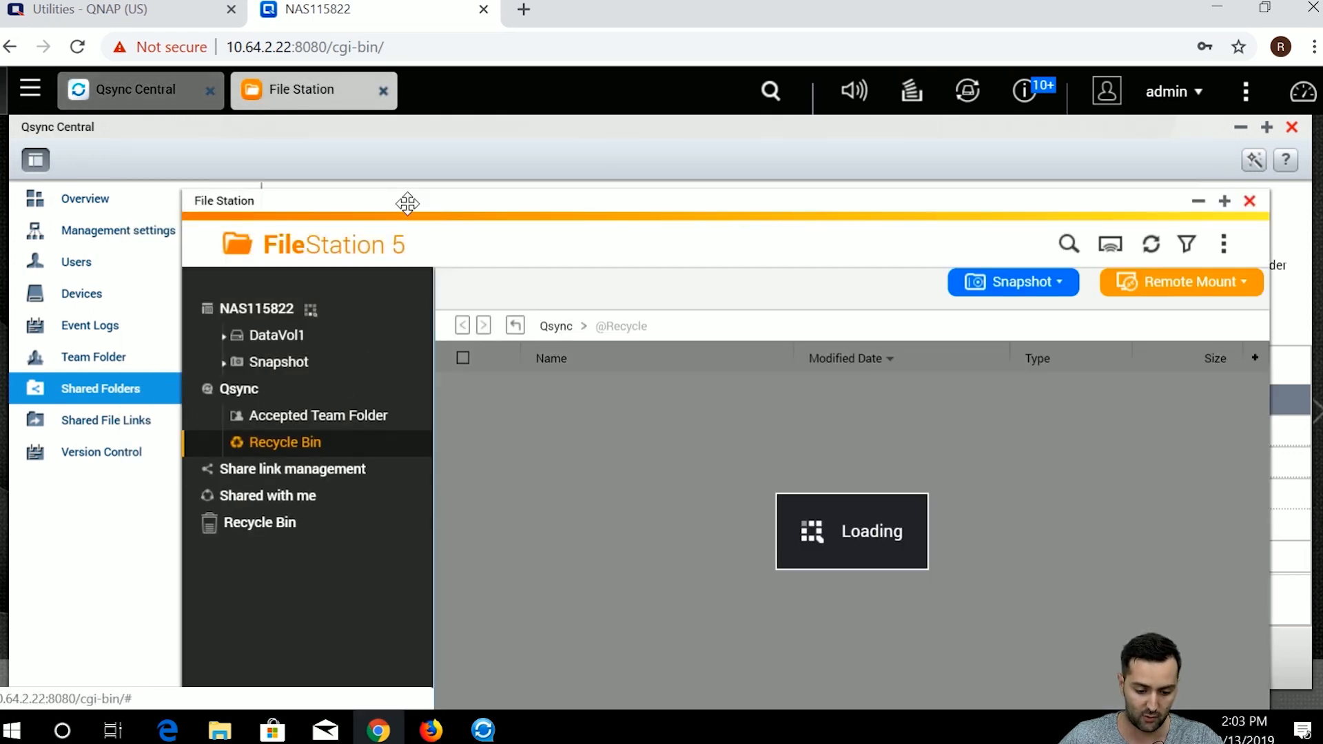
drag(407, 200, 407, 131)
click(331, 324)
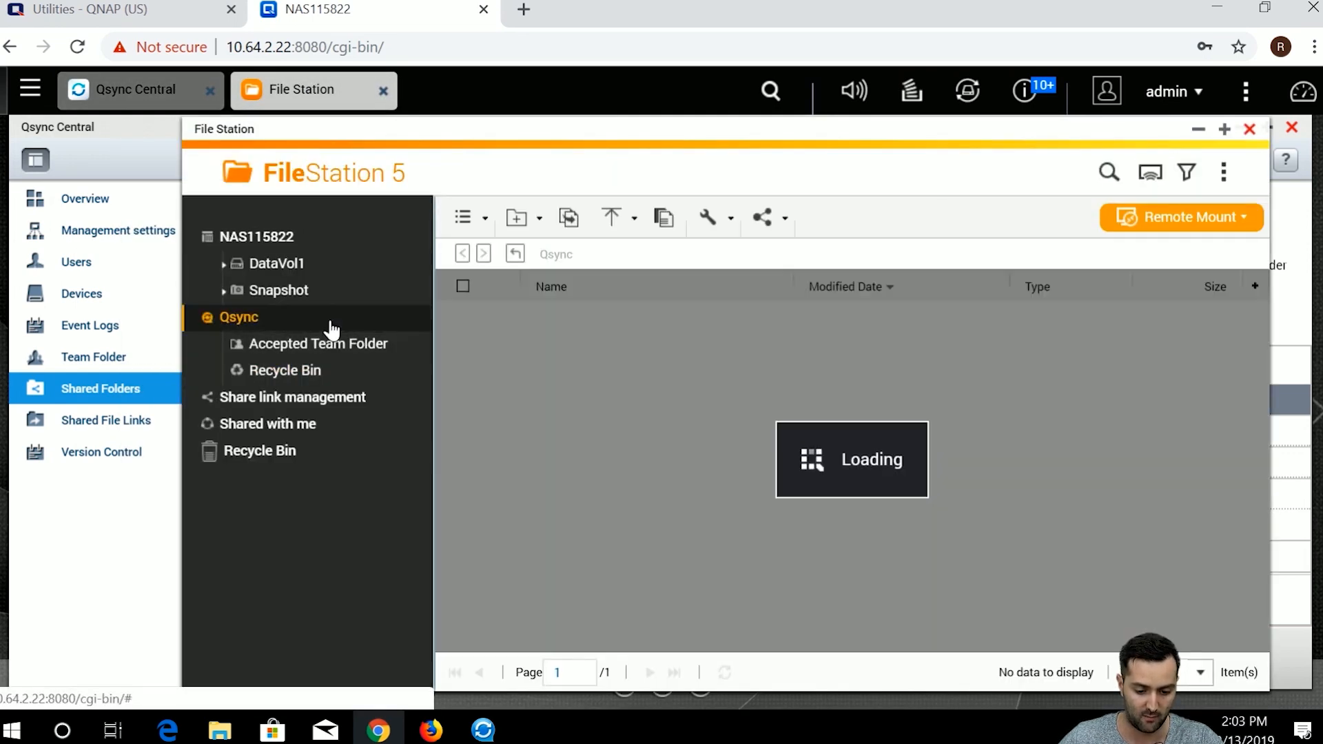
Check the Accepted Team Folder, close File Station, and open Qsync Central's Users page.
right_click(557, 468)
click(536, 477)
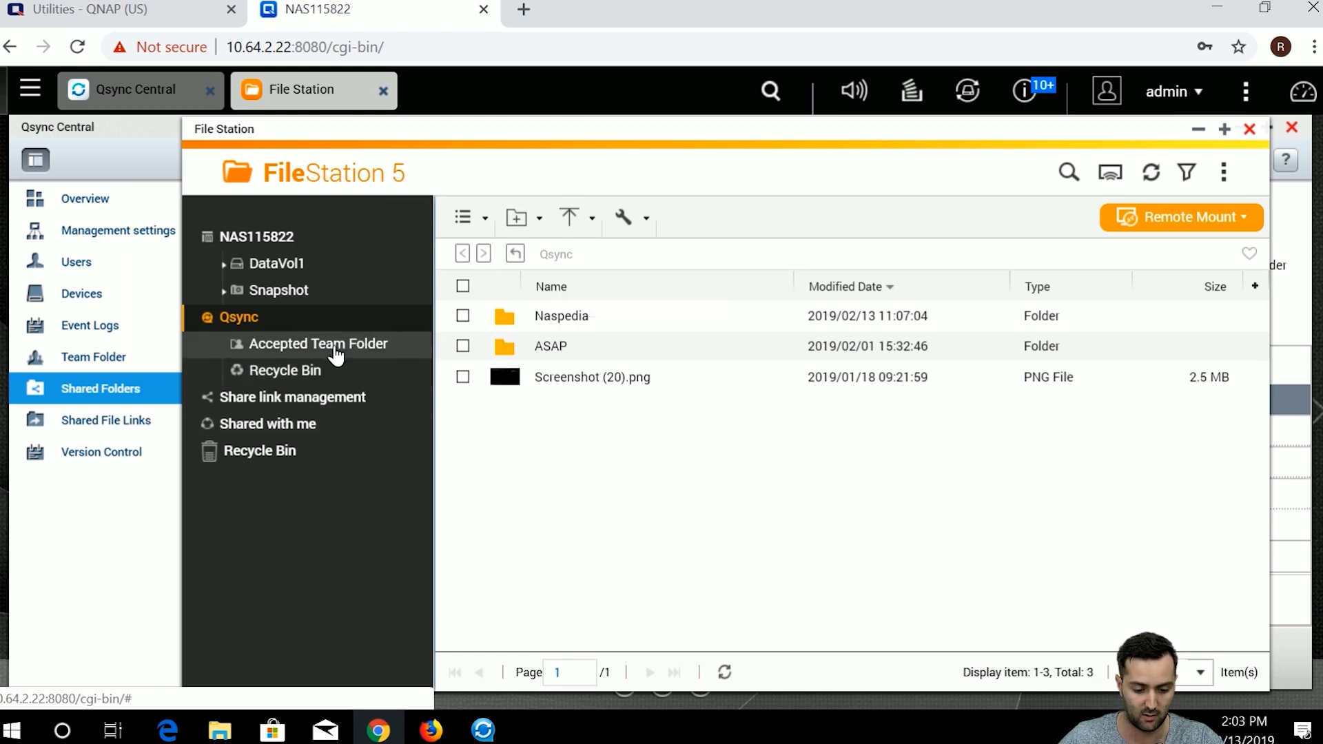
click(336, 350)
click(342, 322)
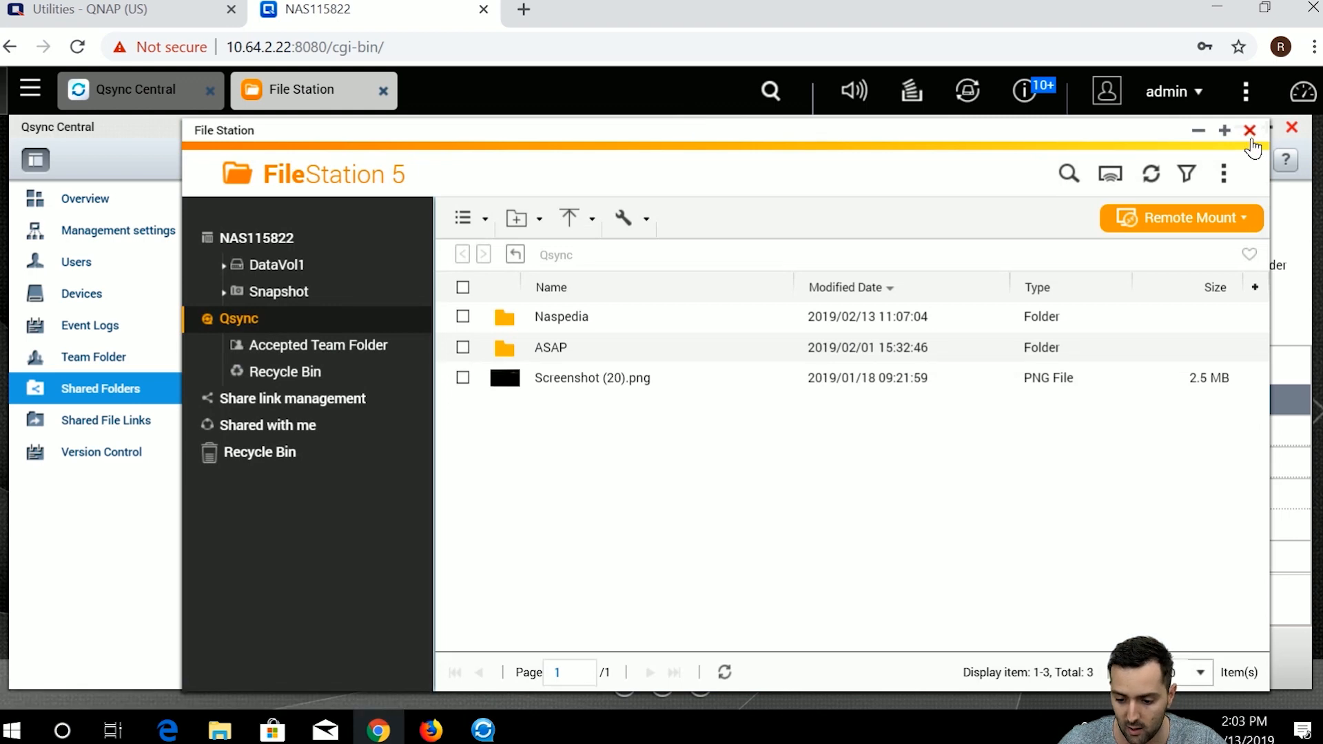
click(1250, 132)
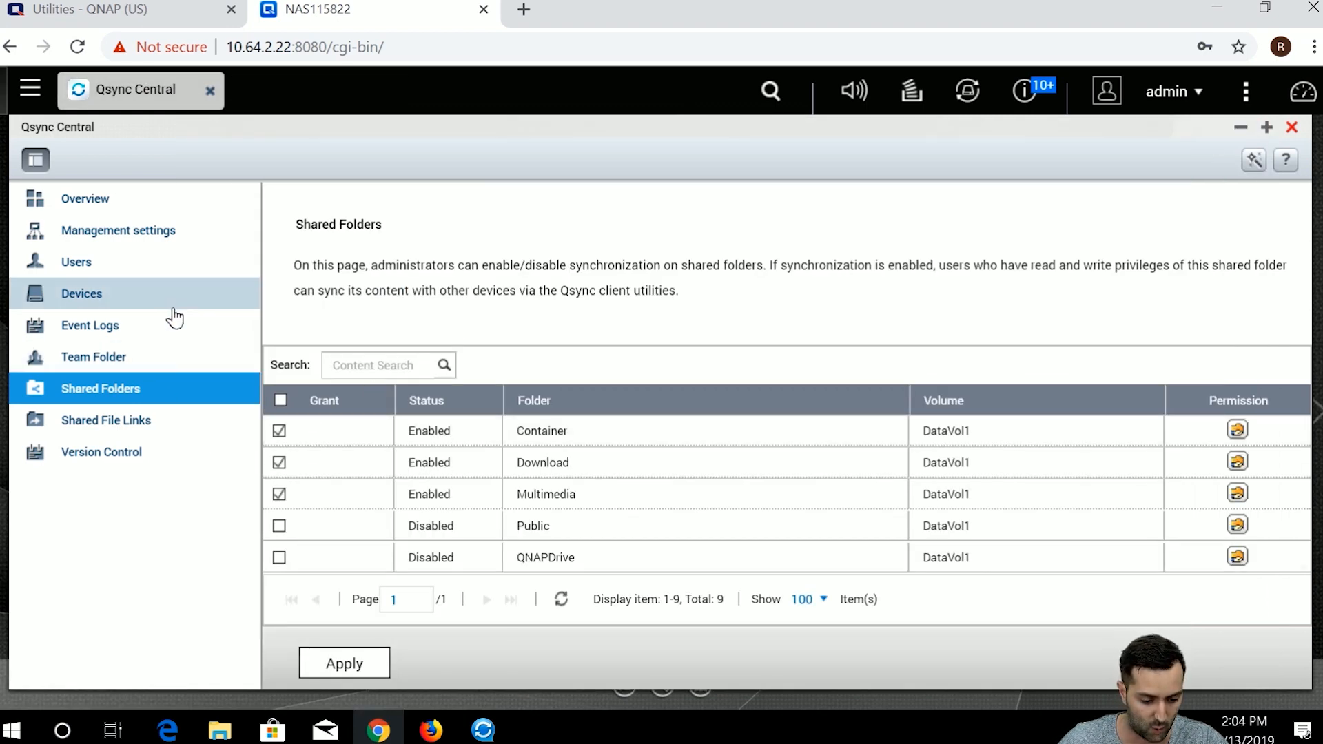
click(167, 265)
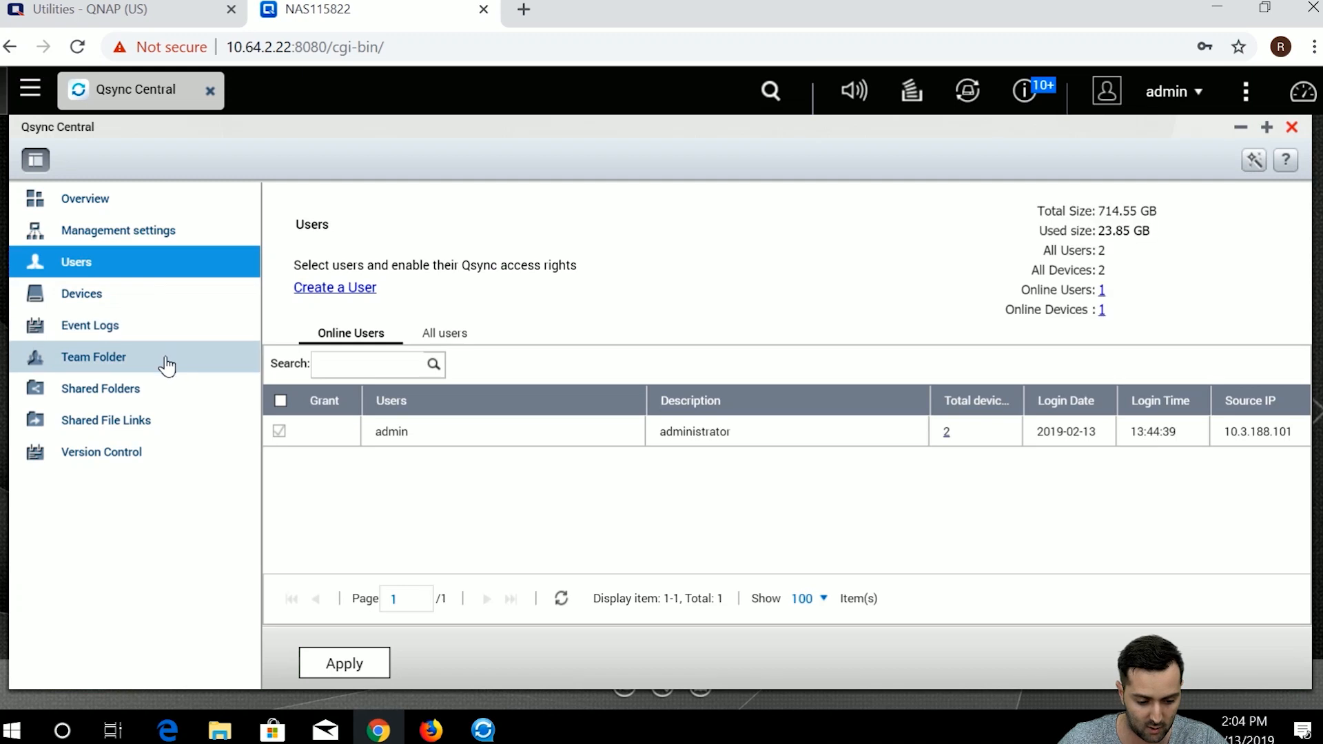
Review the Devices page and the Qsync-File Station device's event logs, then return to Overview.
click(165, 358)
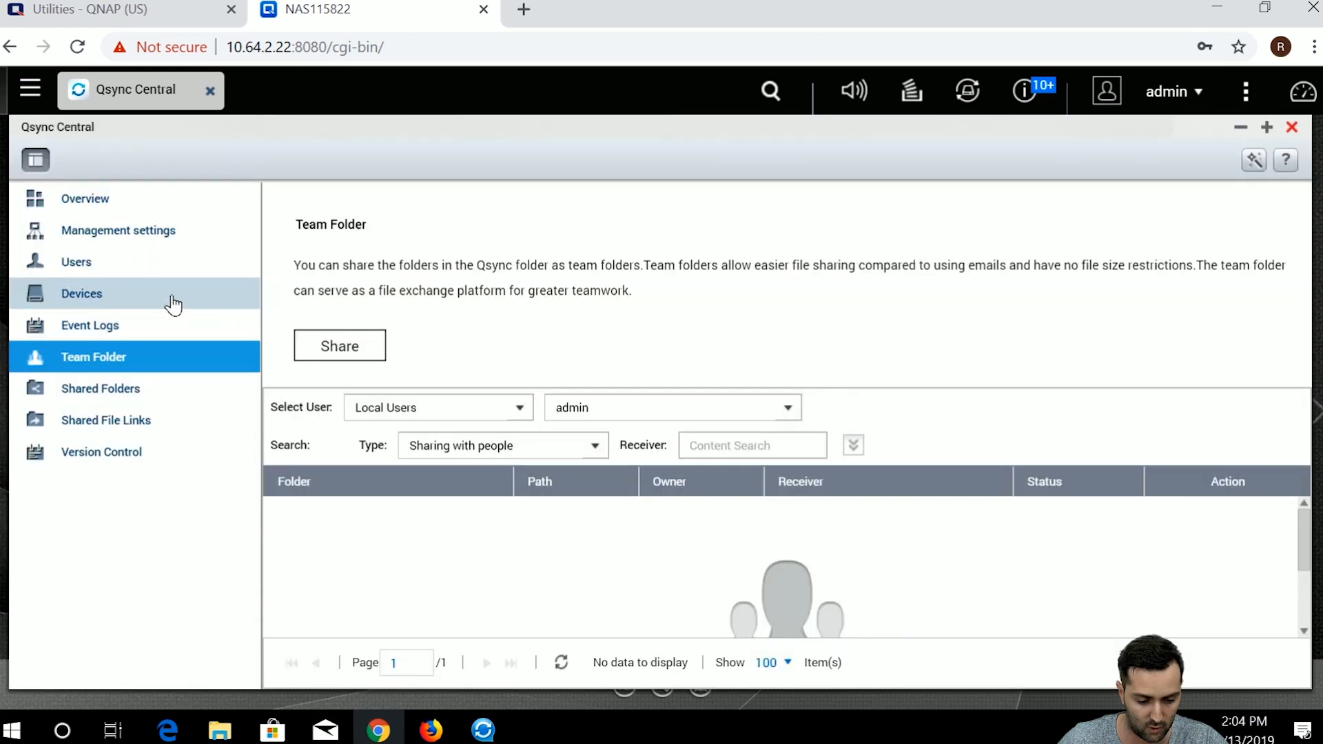
click(172, 294)
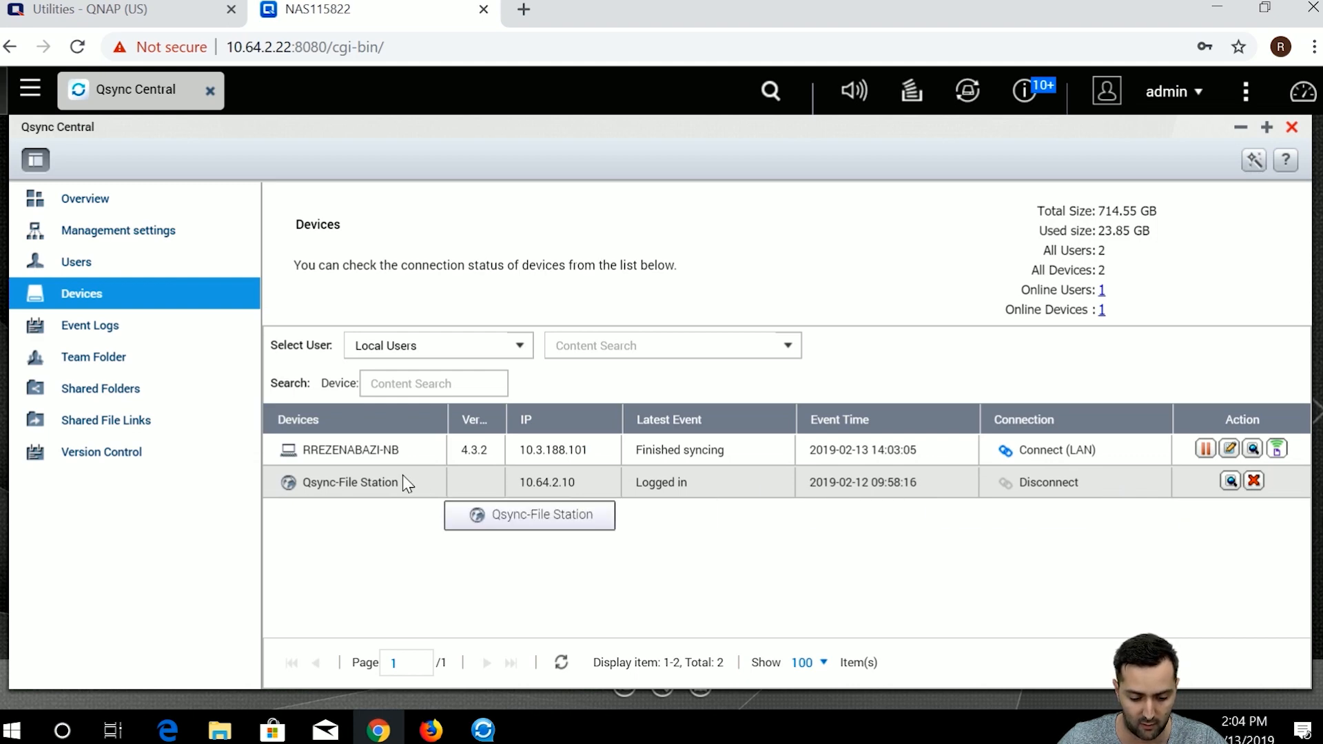
click(1230, 481)
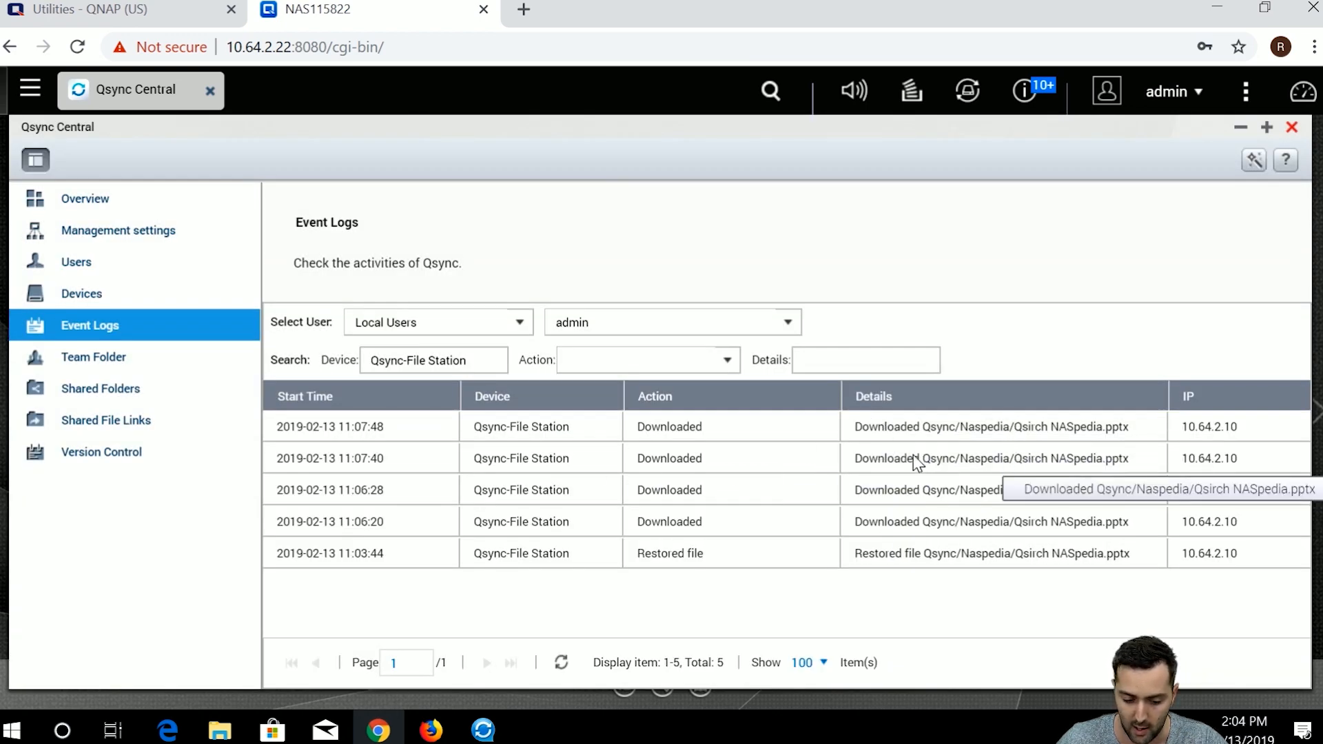
click(90, 201)
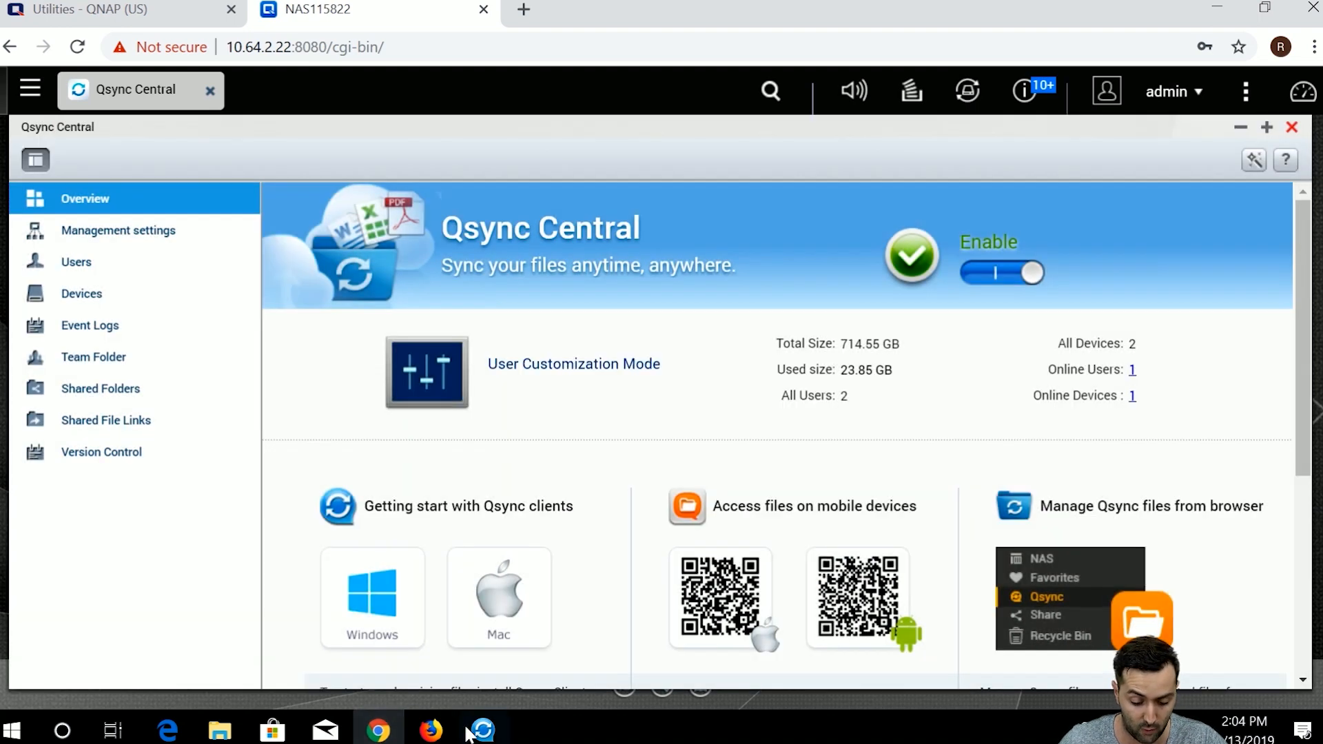
Reposition the Qsync Client window, then switch to the second user's NAS desktop in Firefox.
click(469, 731)
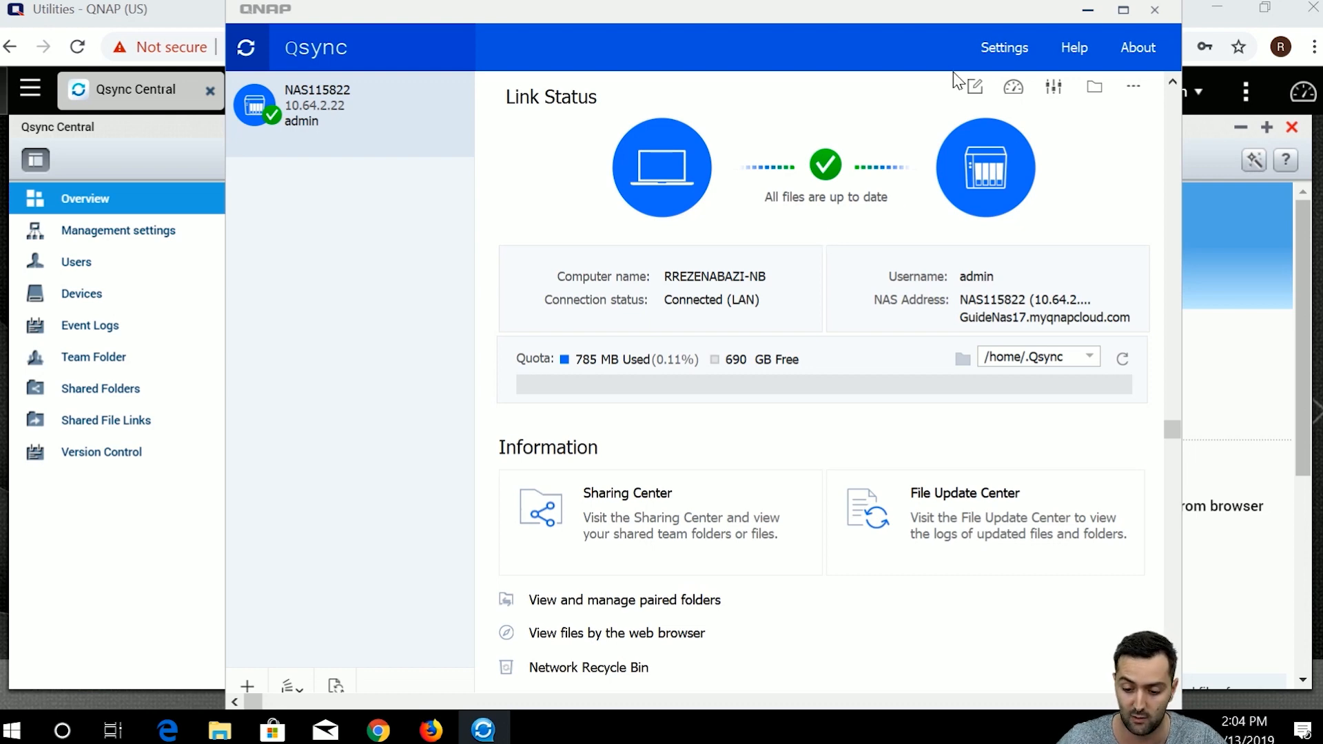
drag(783, 39, 784, 67)
click(126, 119)
scroll(531, 390, down, 5)
scroll(531, 394, up, 5)
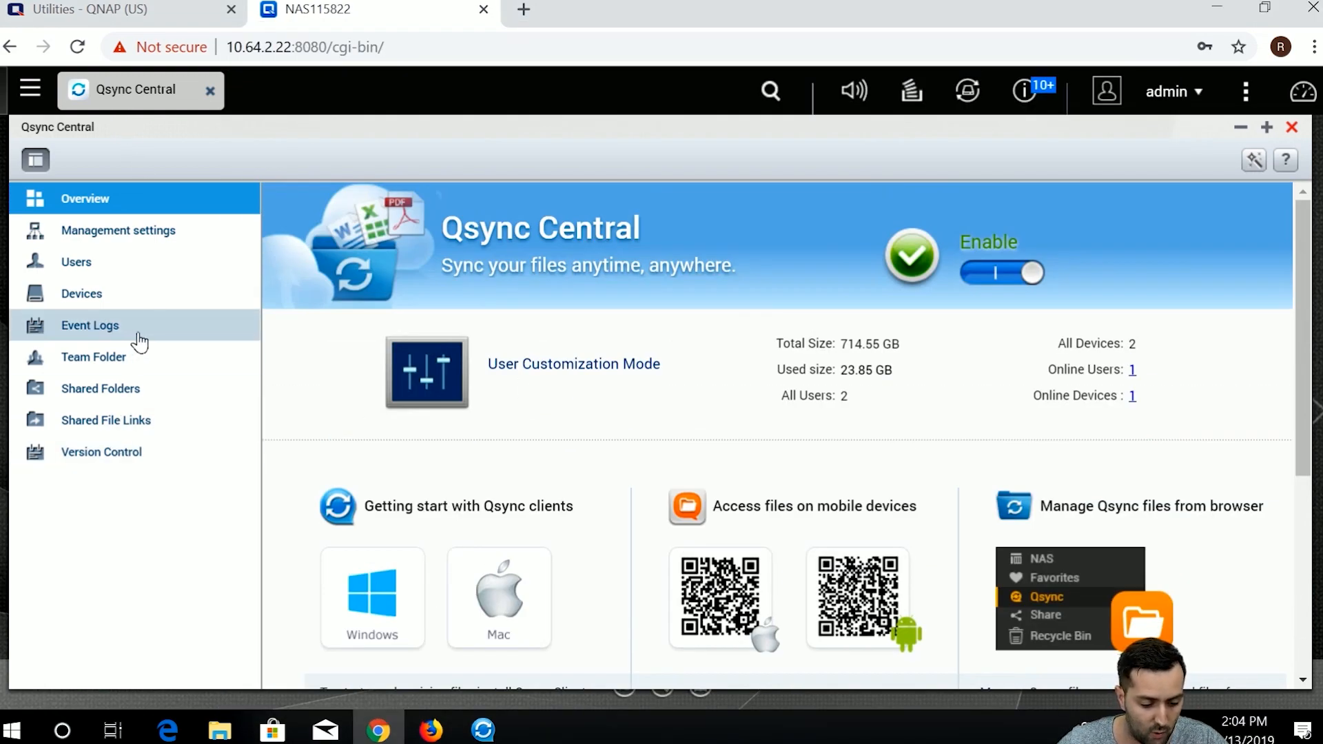
click(430, 730)
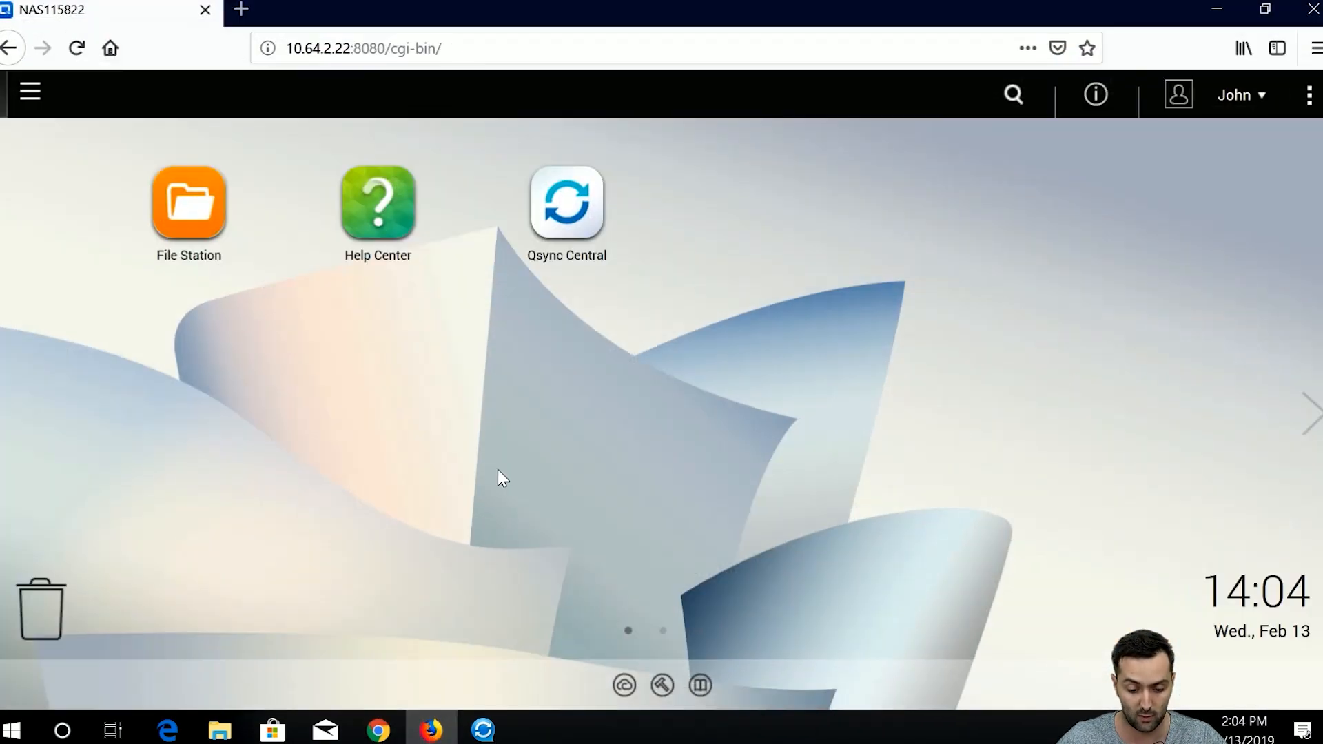
Bring File Explorer forward and open its Qsync location.
click(433, 723)
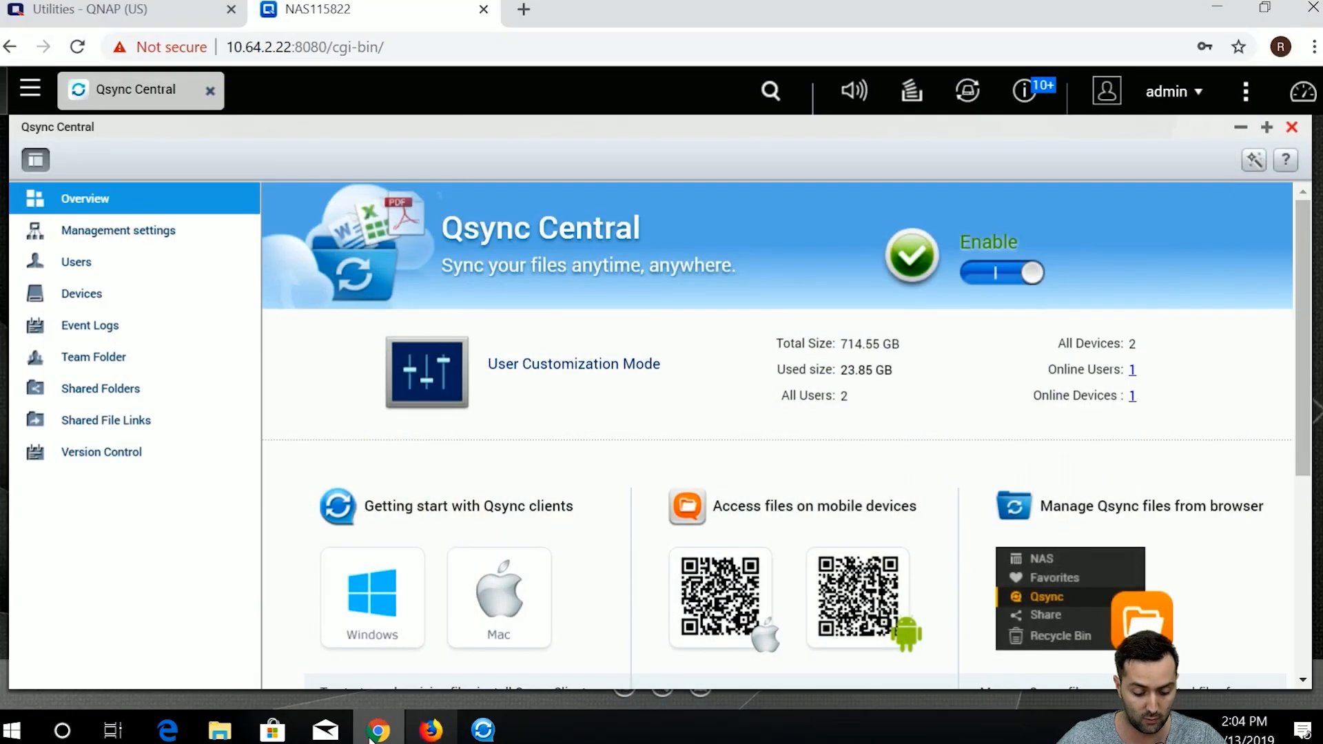
click(231, 729)
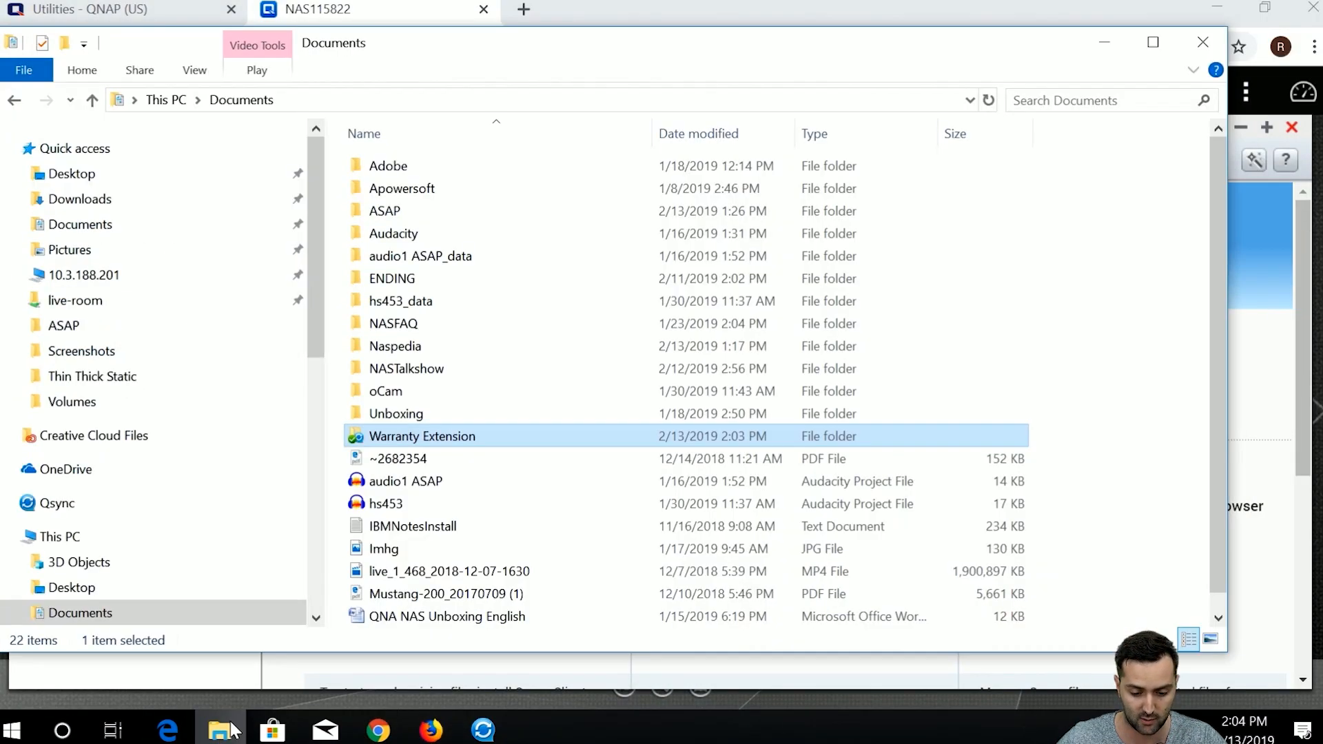
click(92, 511)
double_click(463, 169)
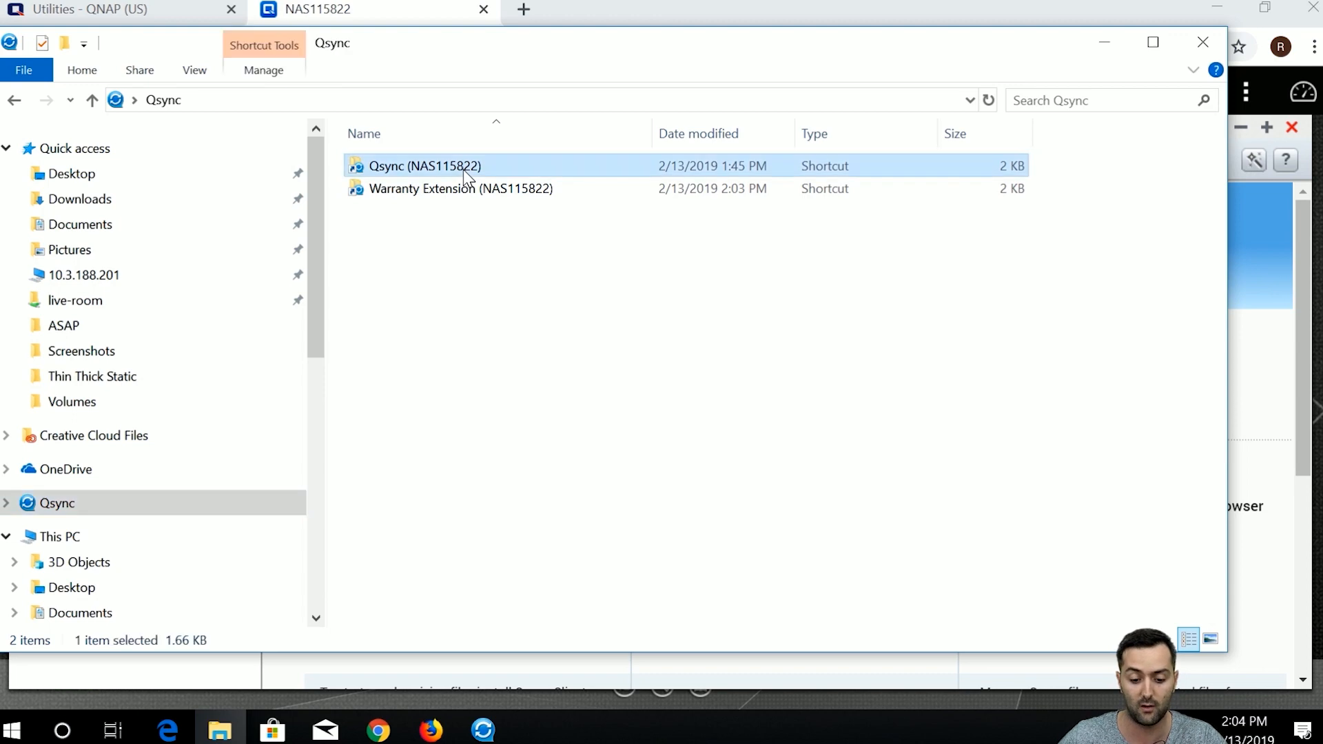
Inspect the shortcuts' context menus, then open the Qsync (NAS115822) synced folder.
right_click(460, 183)
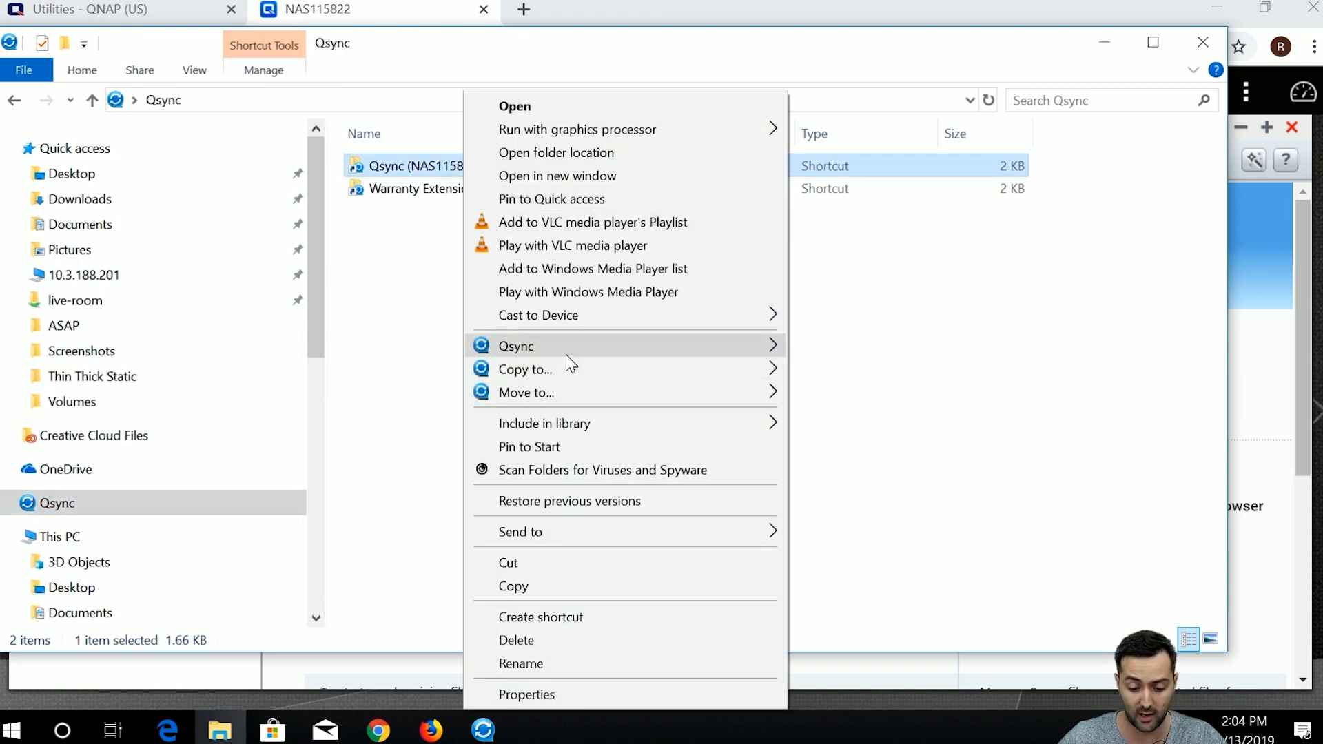
mouse_move(565, 354)
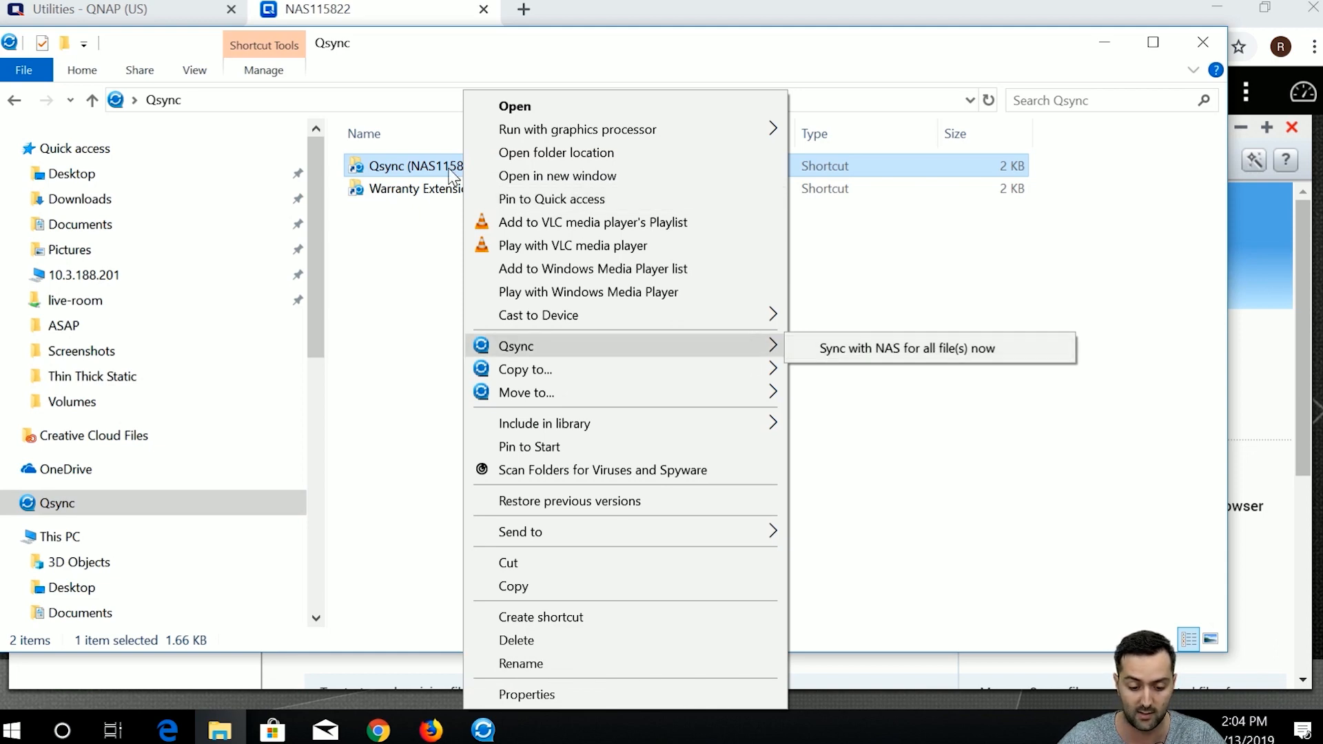
click(433, 188)
right_click(432, 189)
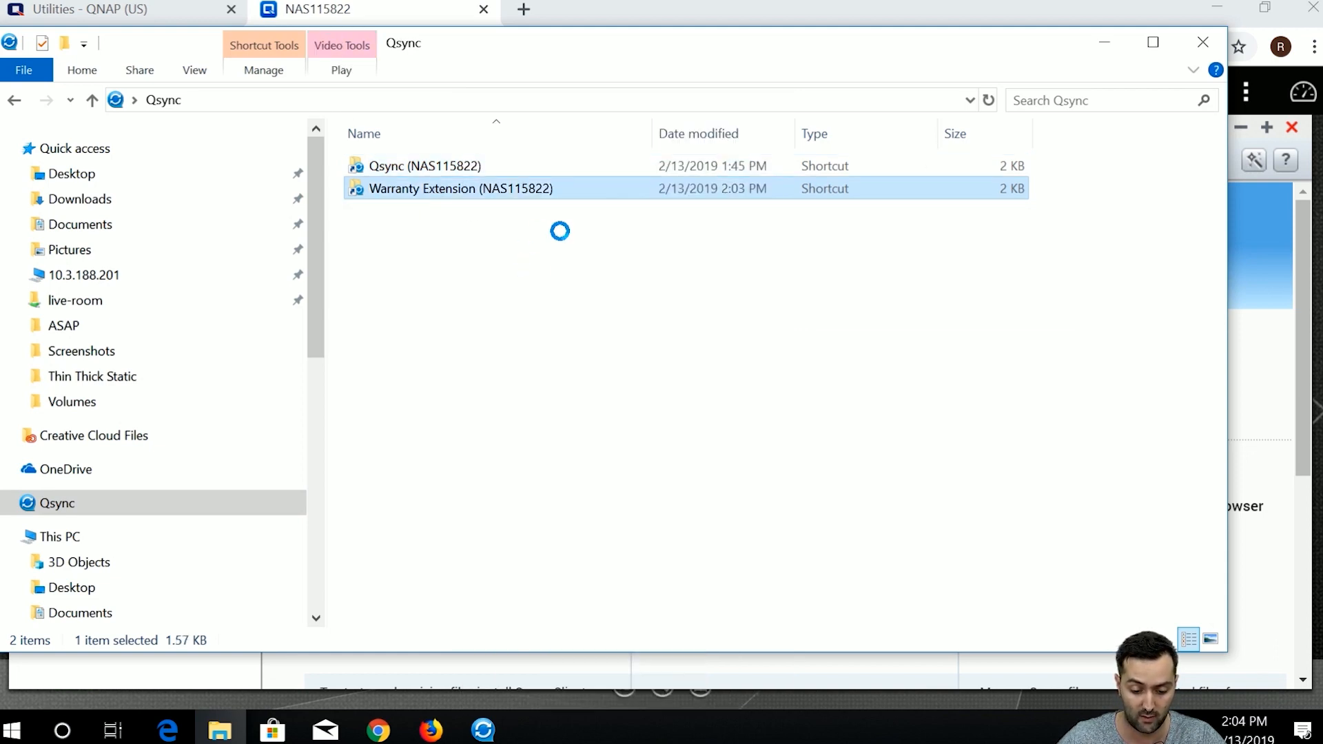
mouse_move(567, 346)
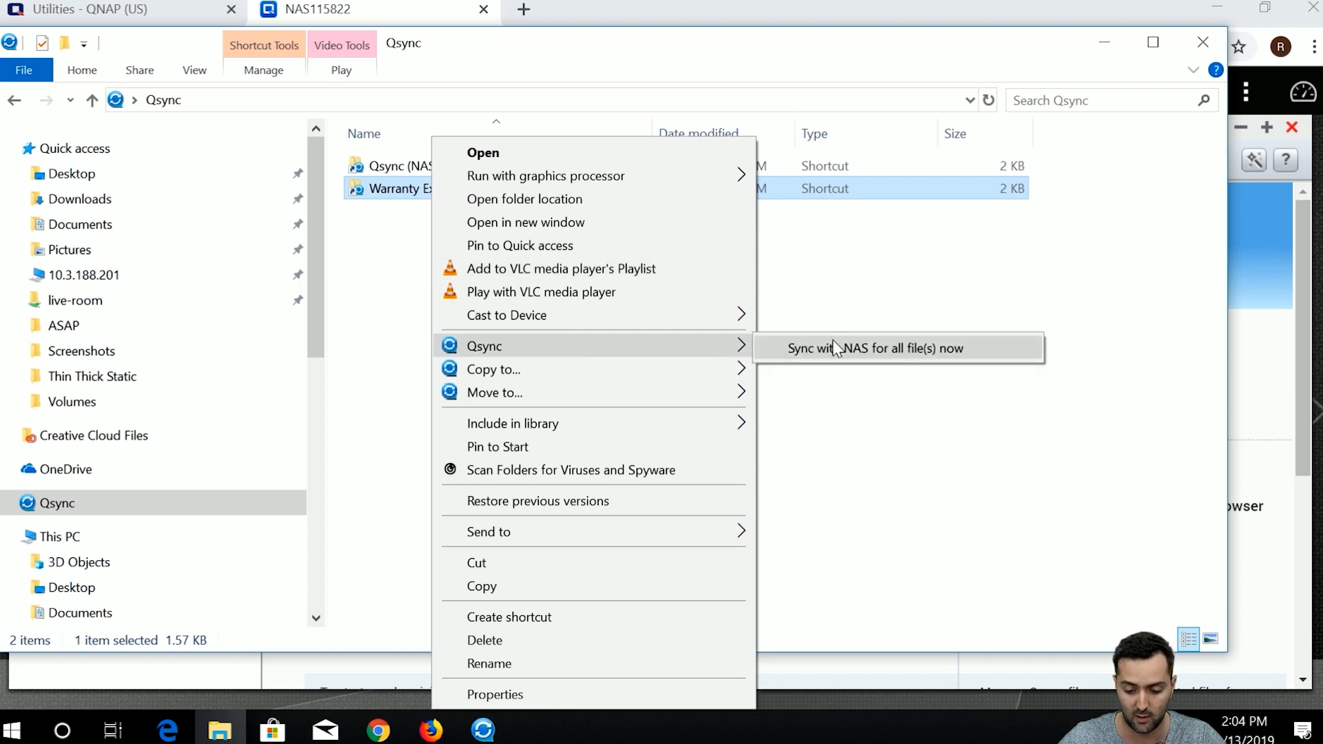
click(422, 187)
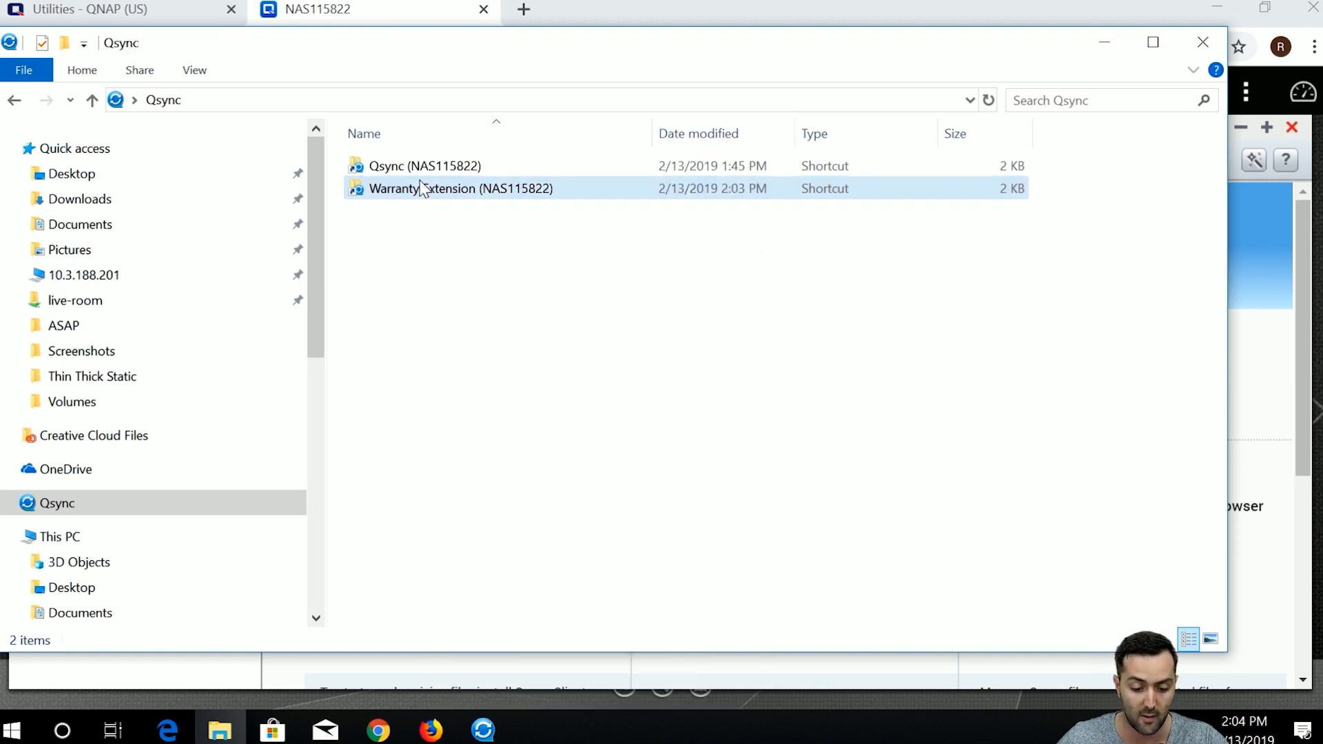
click(432, 170)
double_click(432, 171)
Share ASAP through Qsync's team folder option with John selected as recipient.
right_click(435, 200)
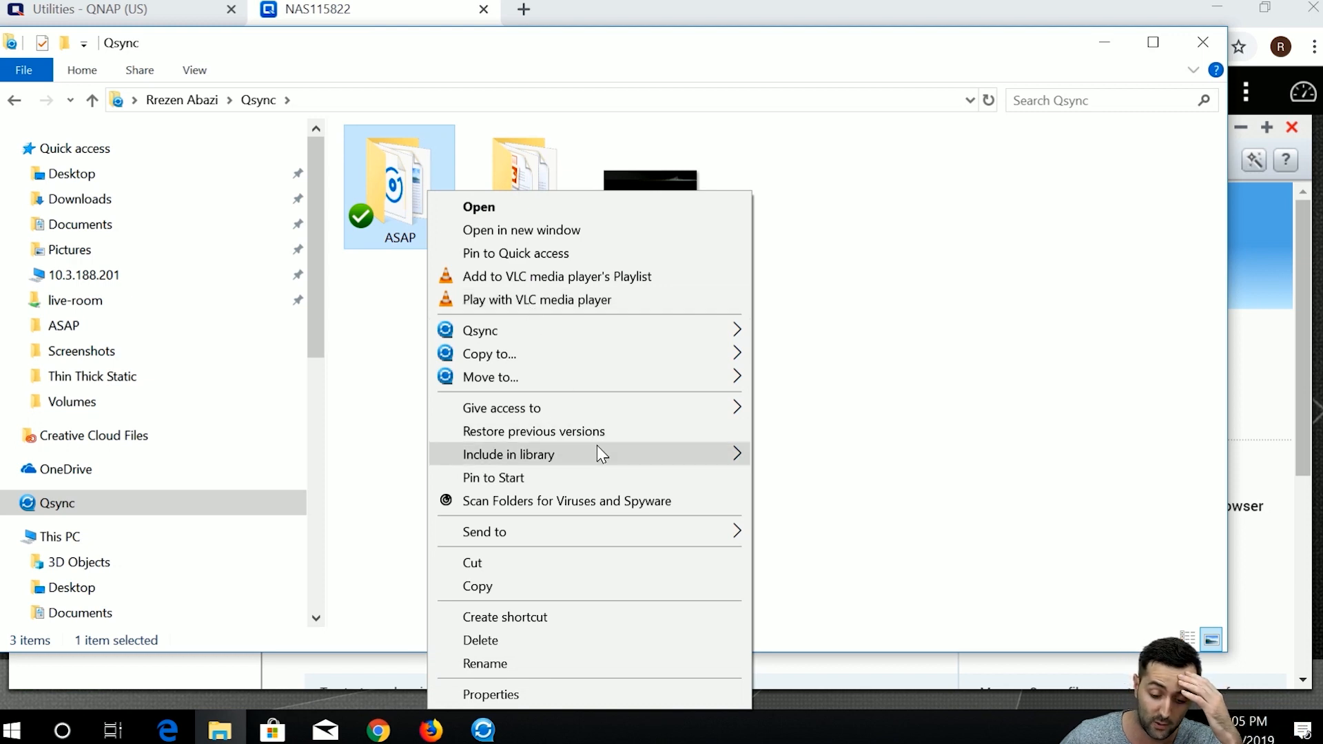
mouse_move(663, 333)
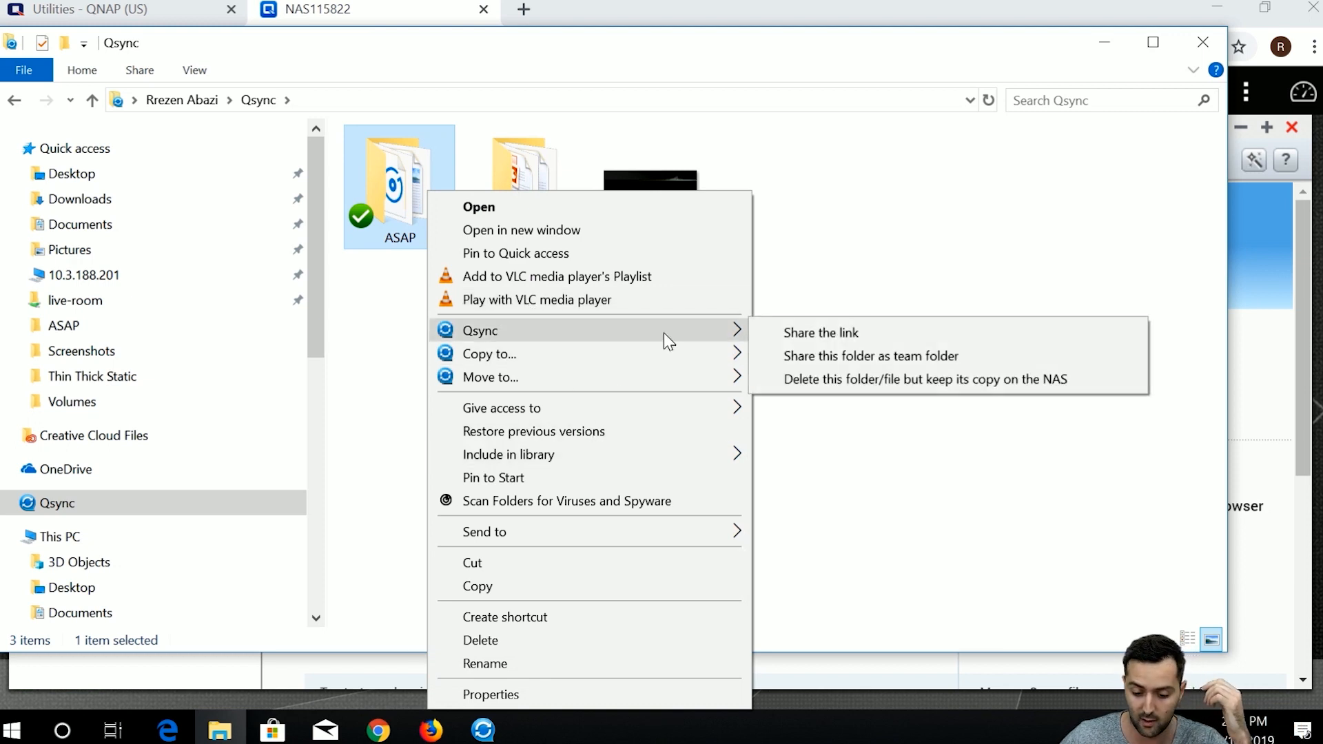
click(854, 361)
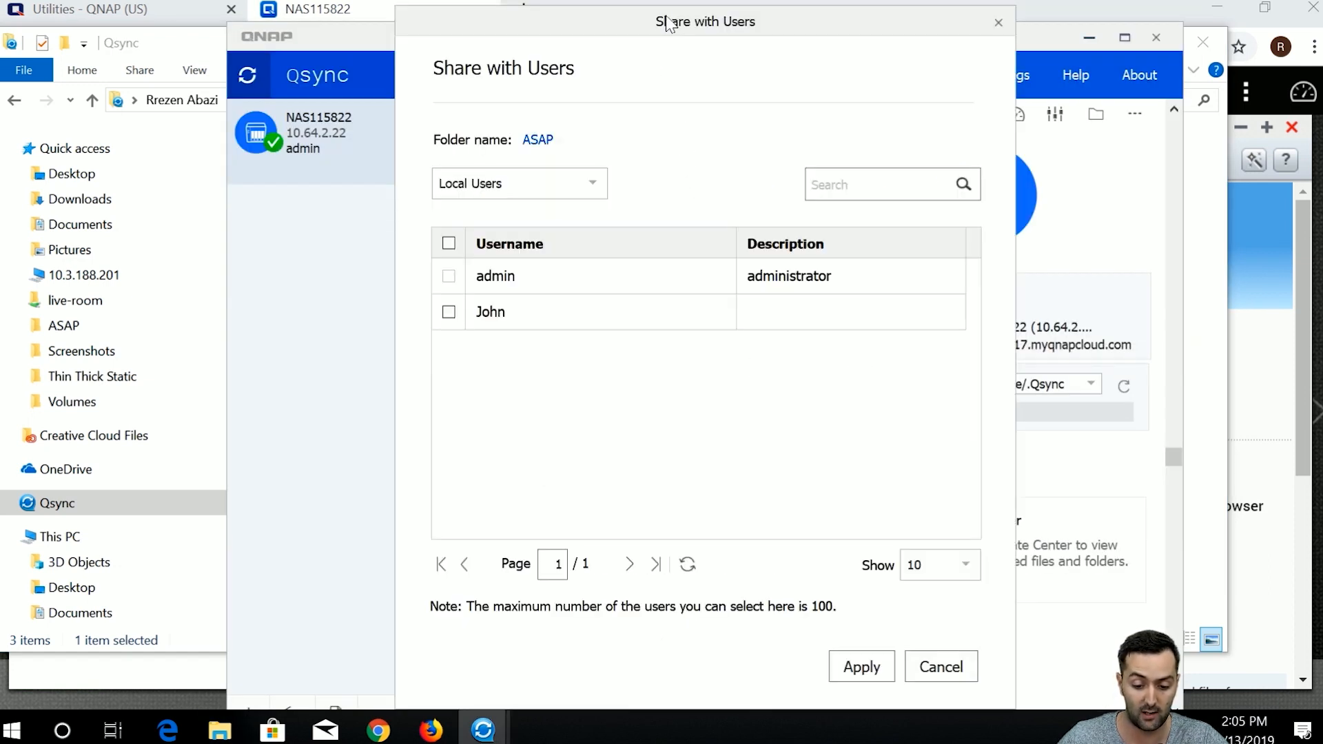
drag(667, 26, 721, 39)
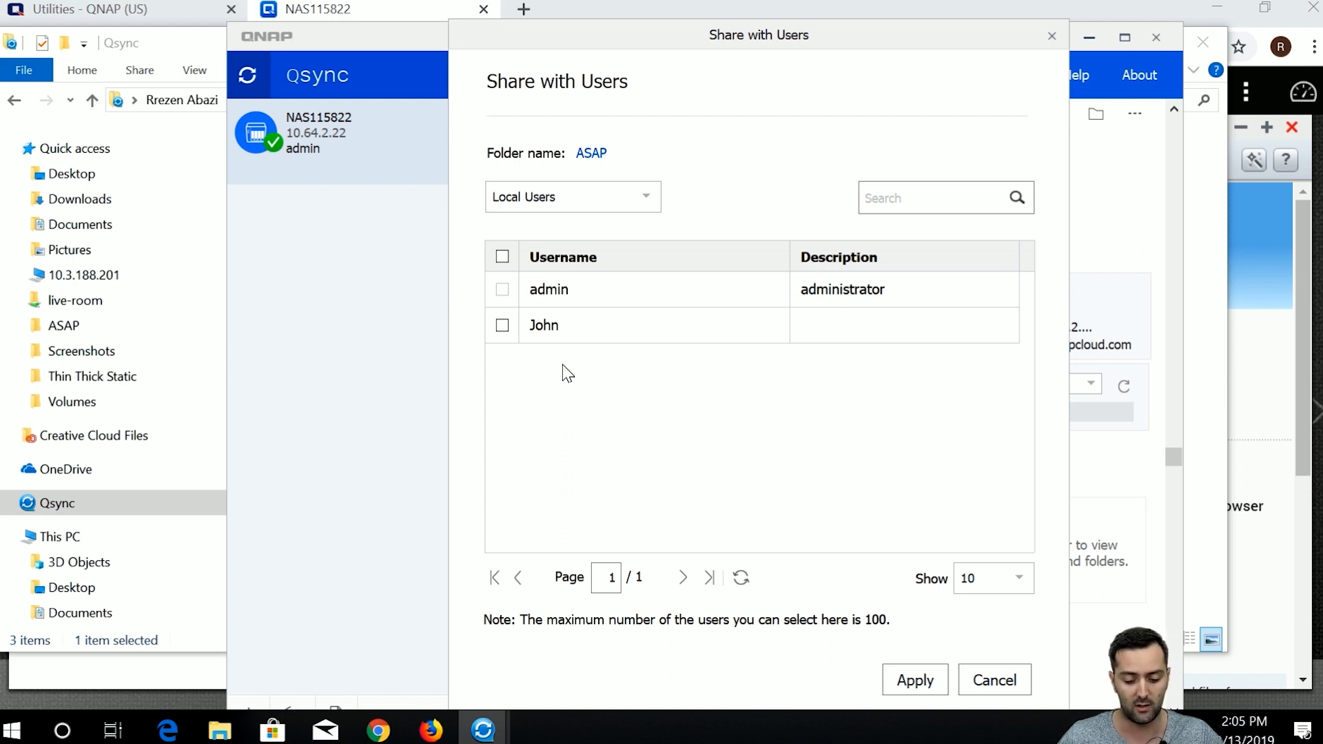
click(501, 325)
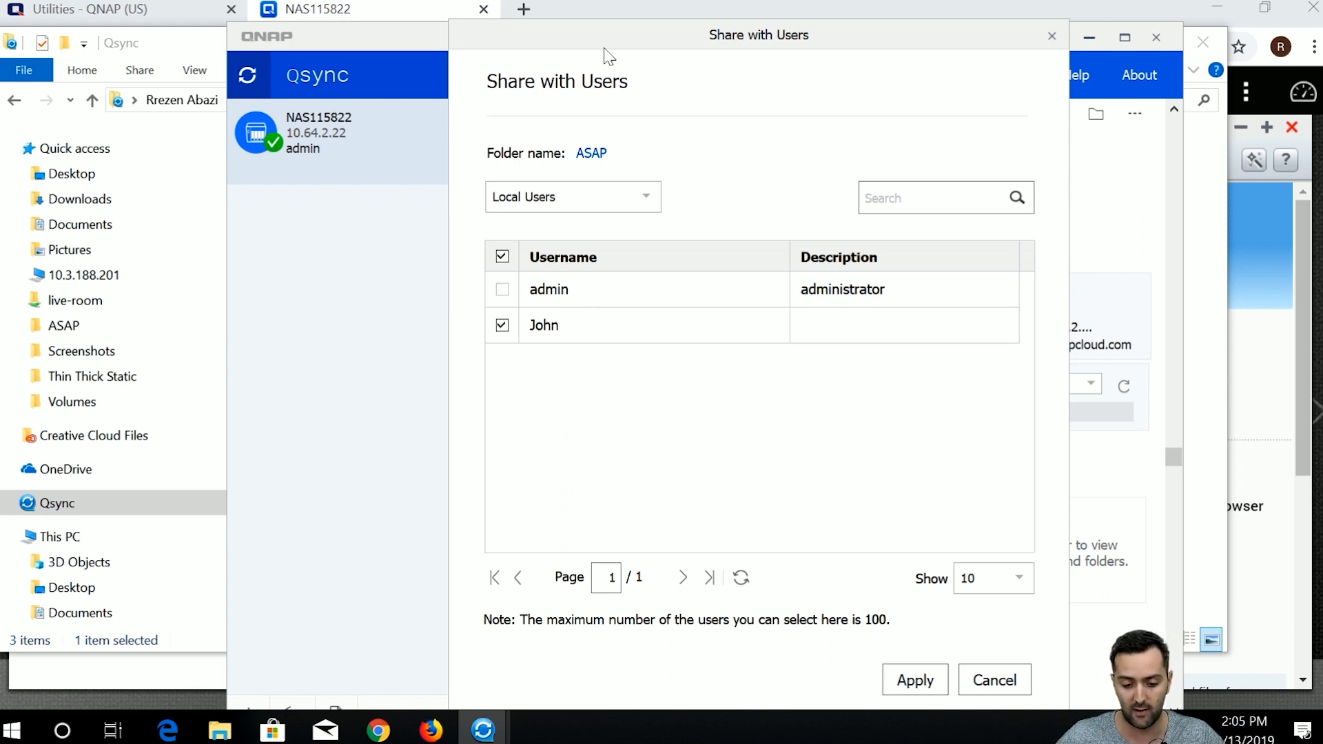
drag(604, 52, 571, 44)
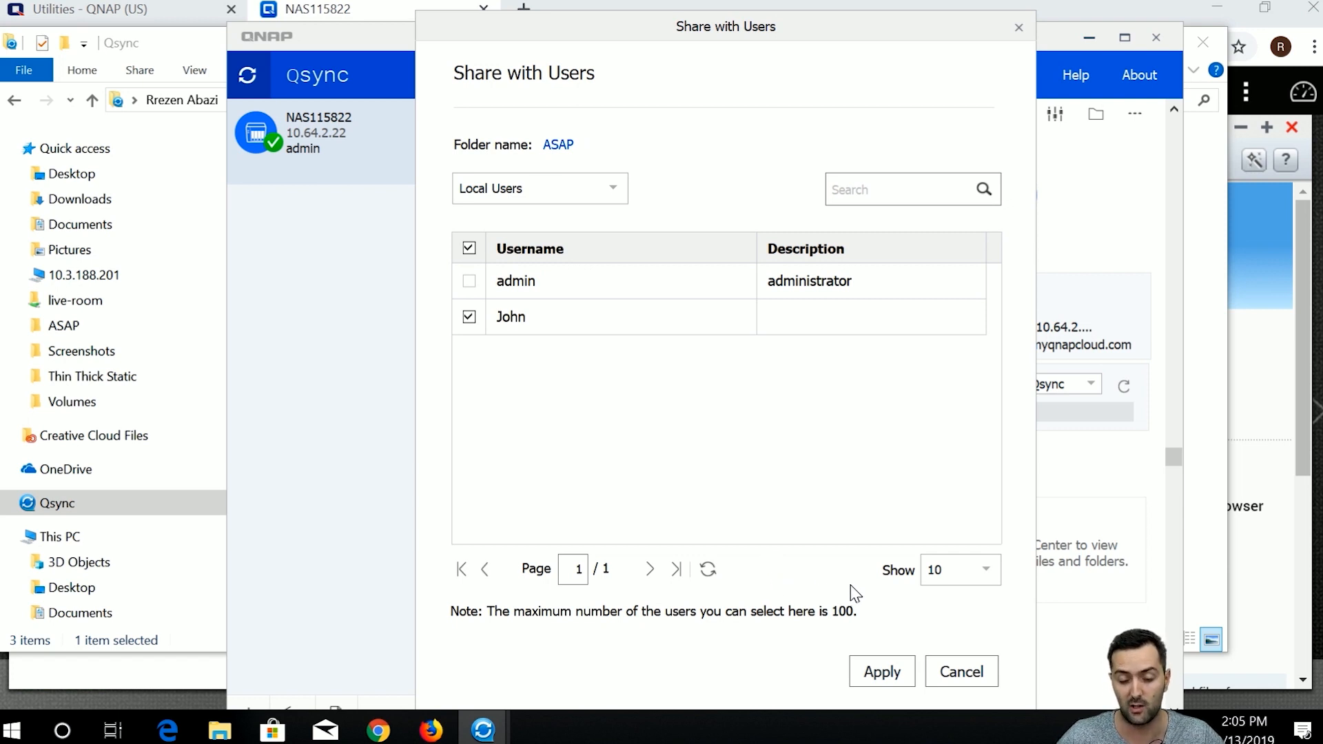
click(895, 673)
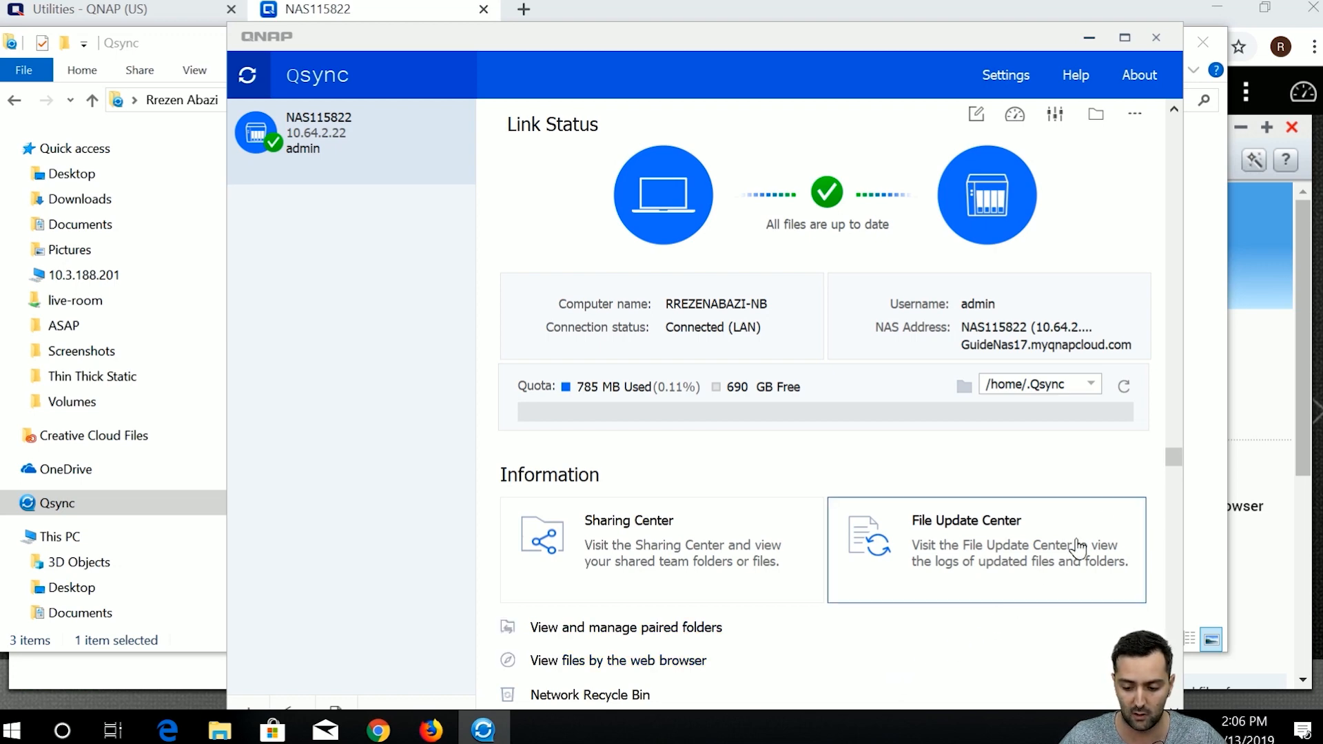
Refresh the Qsync folder so ASAP shows as shared, then return to Qsync Client.
click(1198, 518)
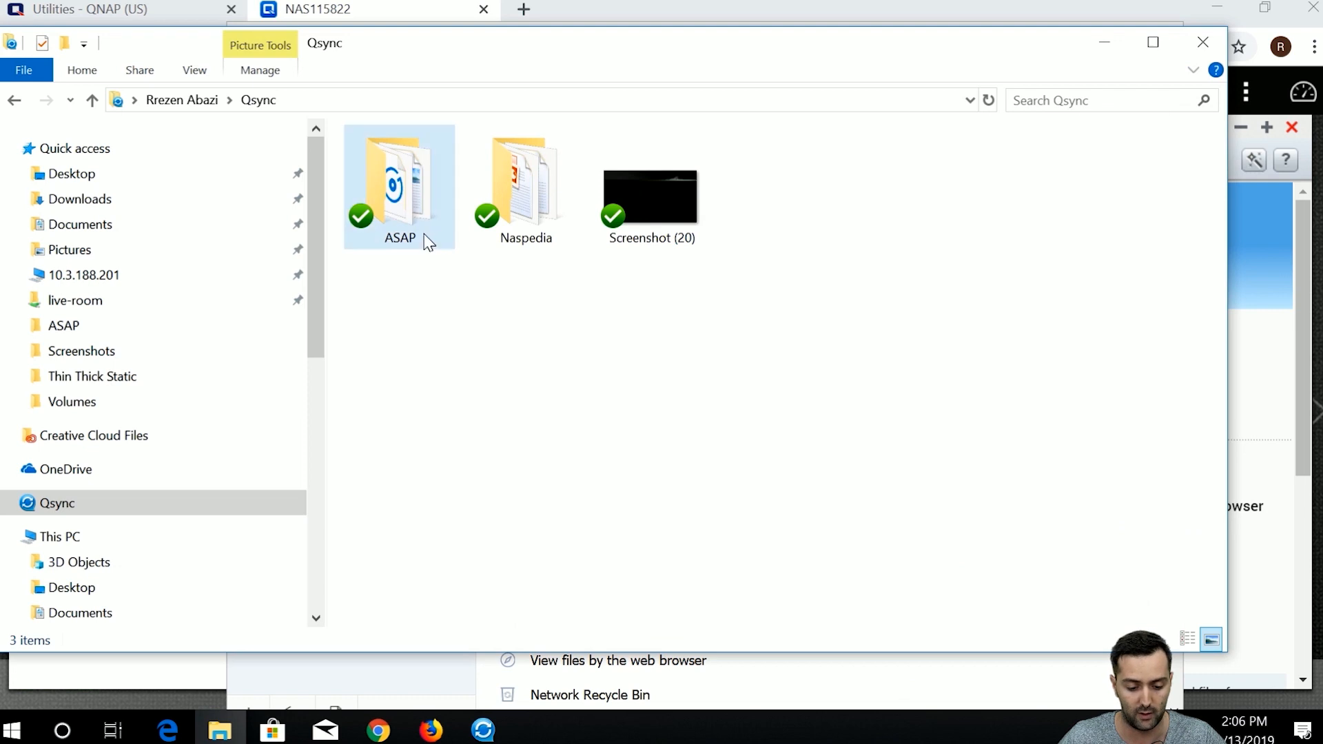
right_click(908, 391)
click(957, 477)
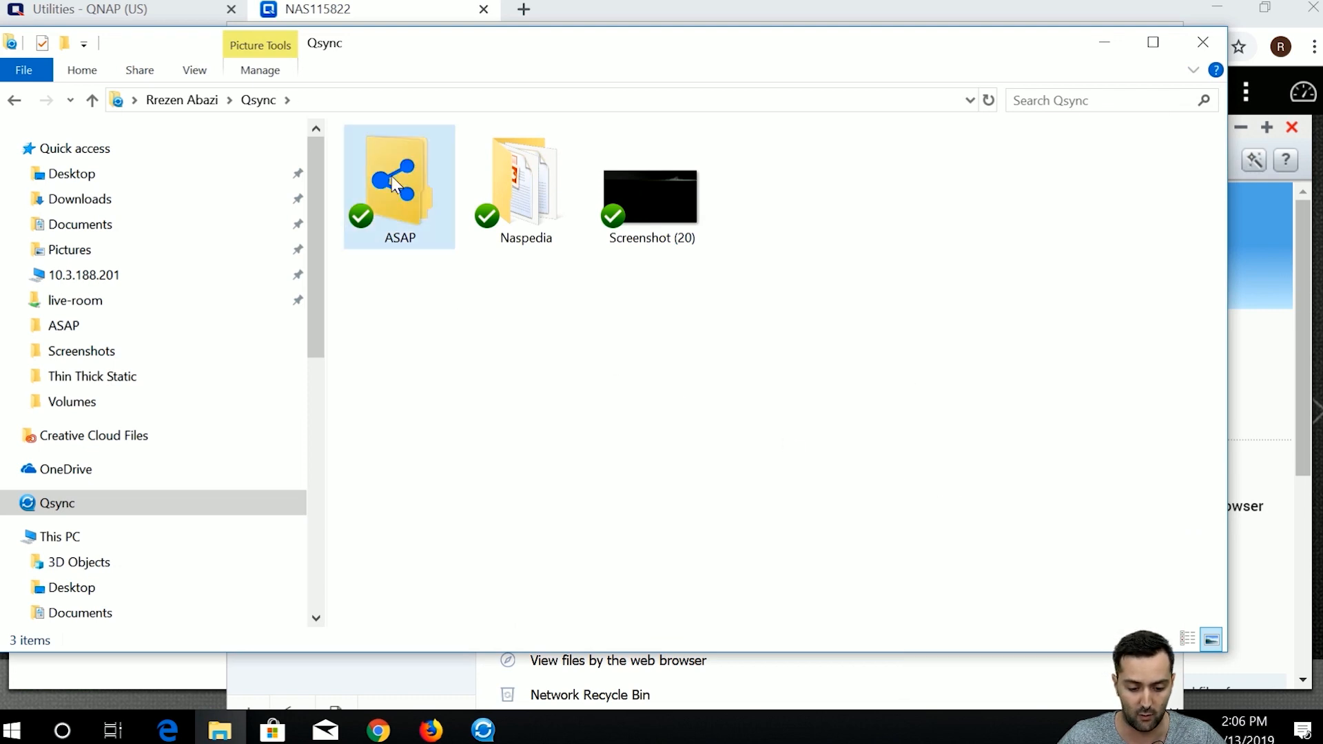
click(483, 729)
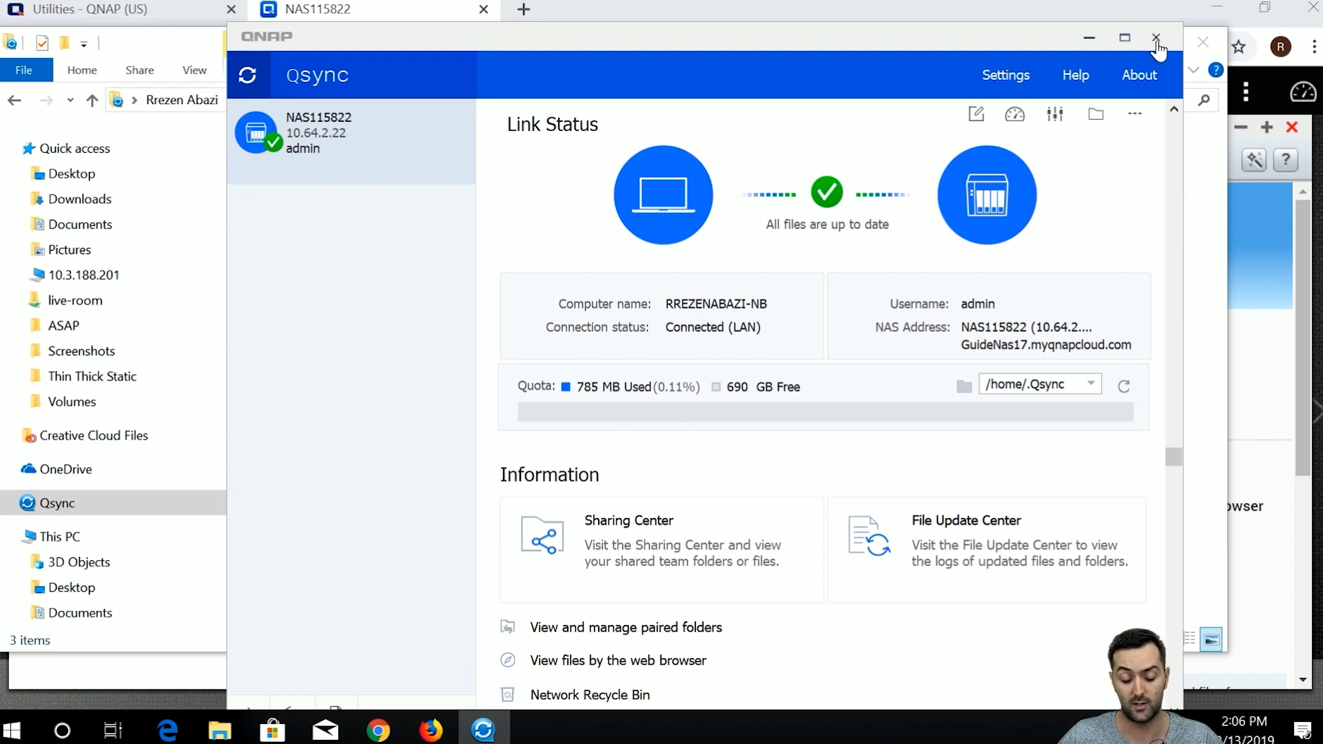
In Firefox, open Qsync Central from the NAS desktop and go to Team Folder.
click(451, 732)
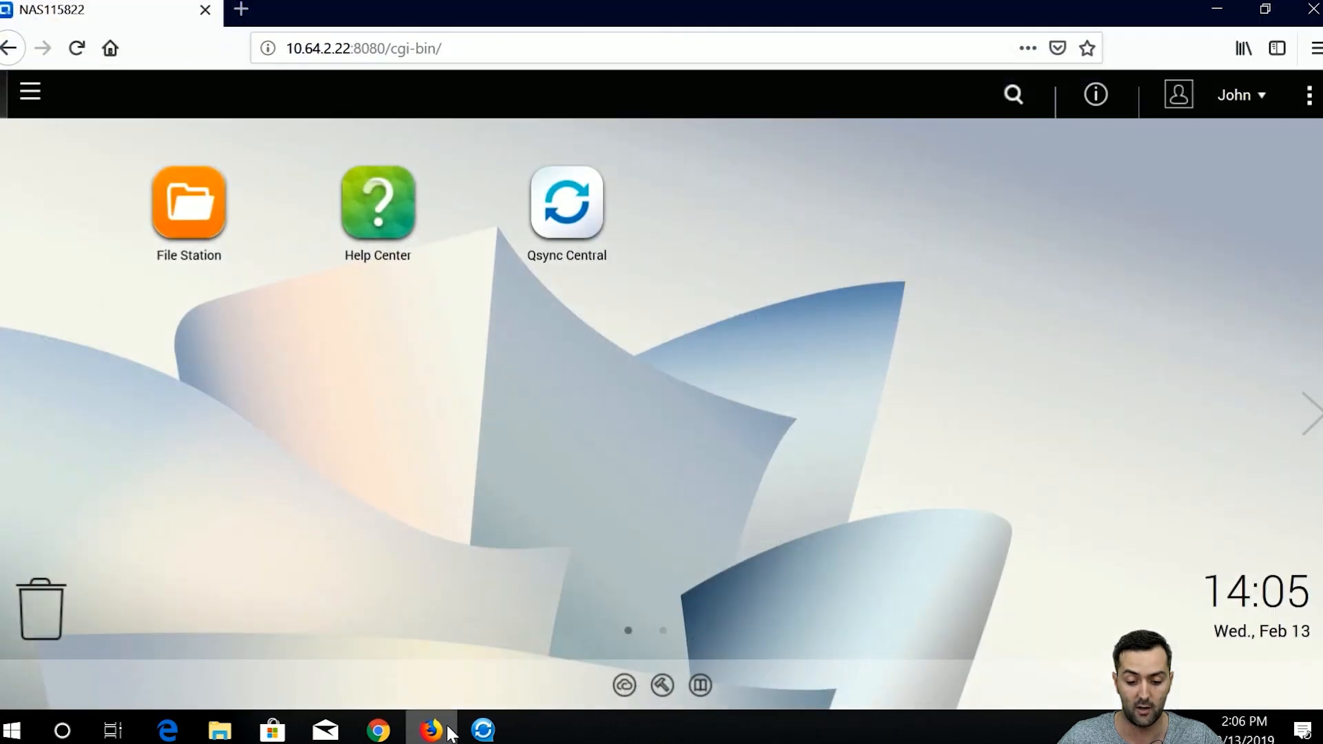
click(1260, 108)
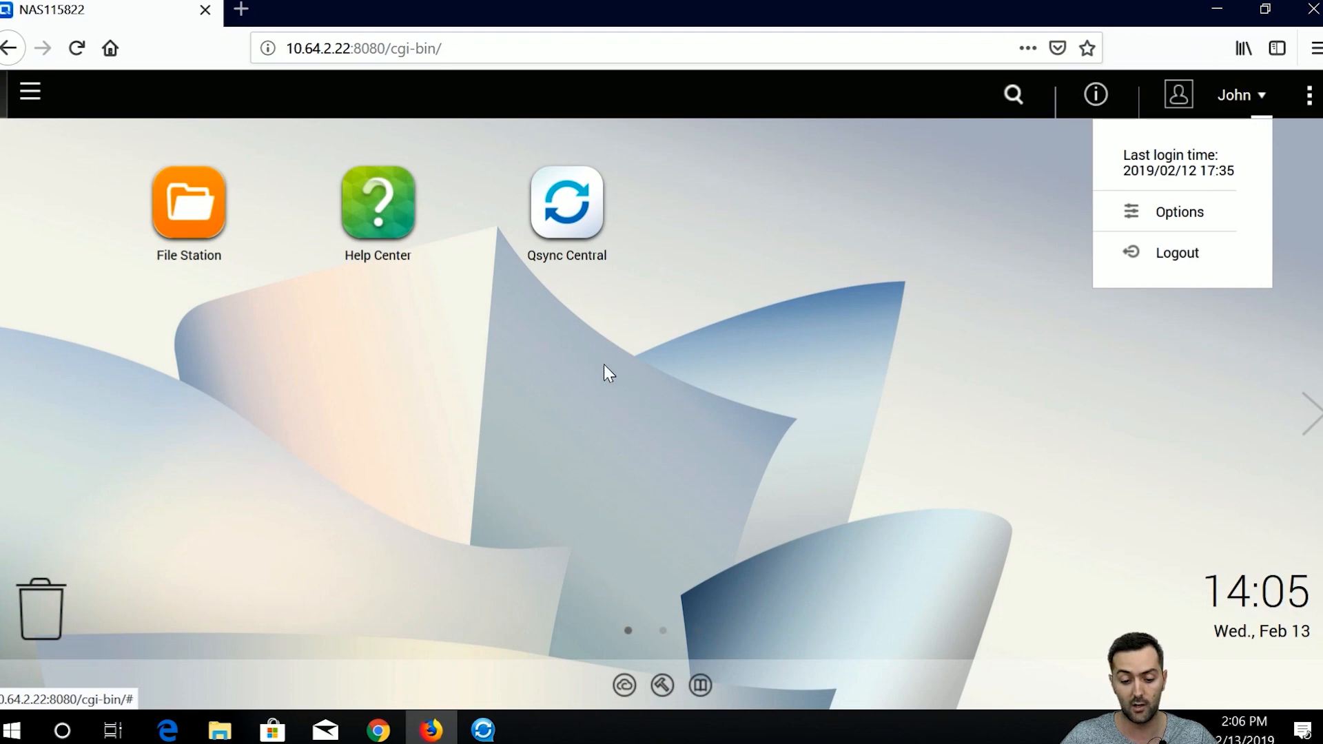
click(538, 349)
click(568, 238)
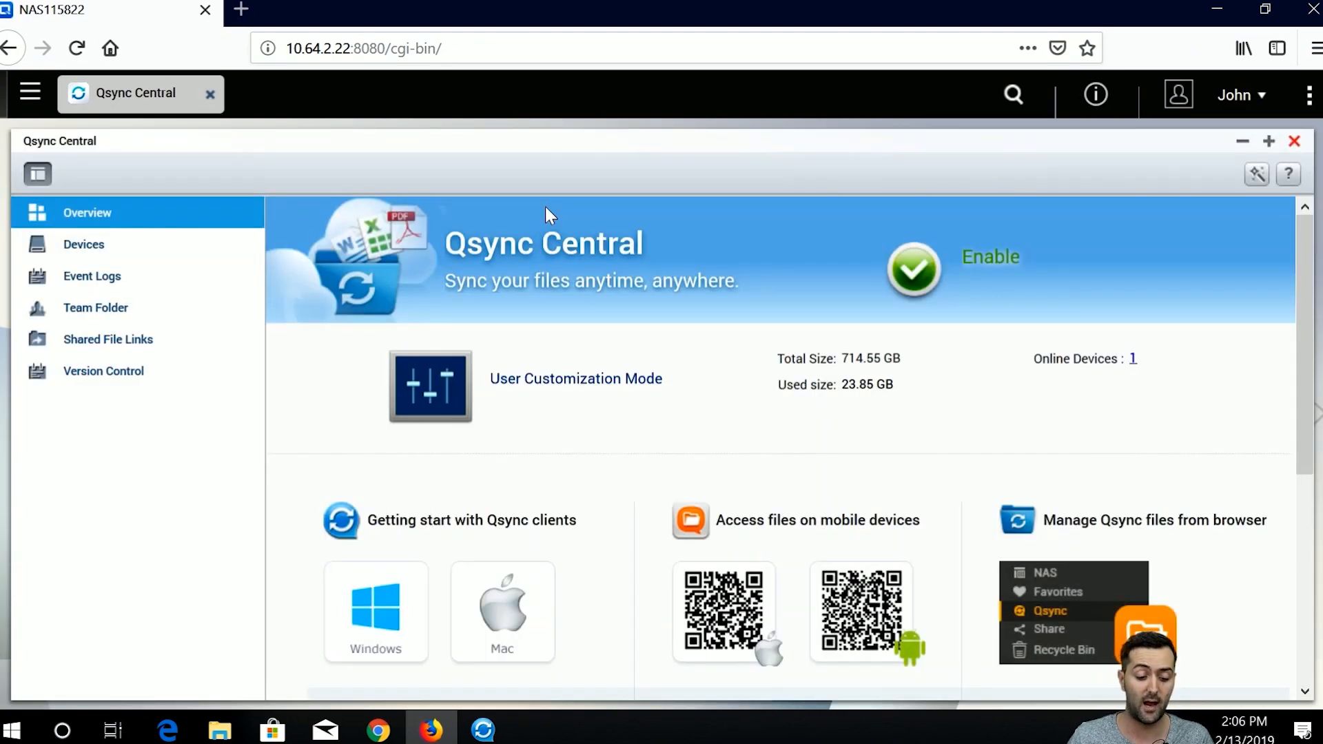
click(78, 311)
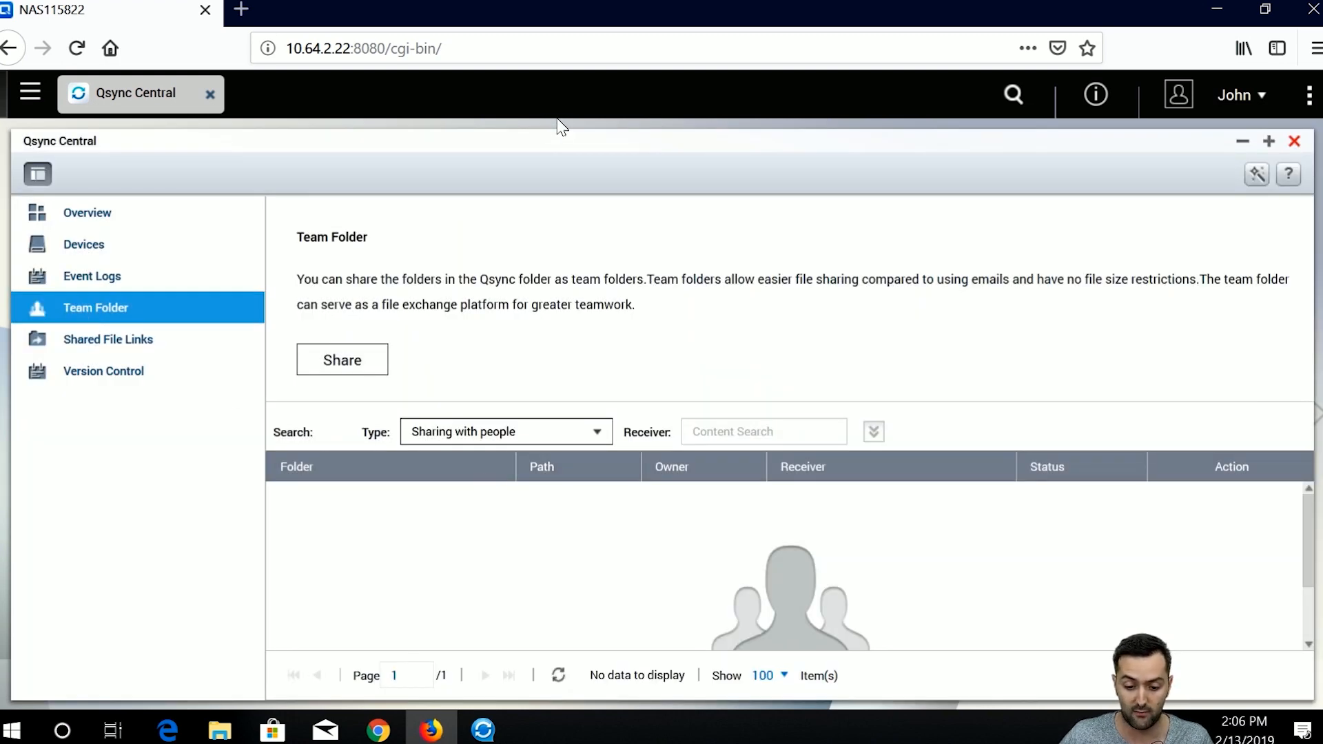
drag(546, 138, 545, 128)
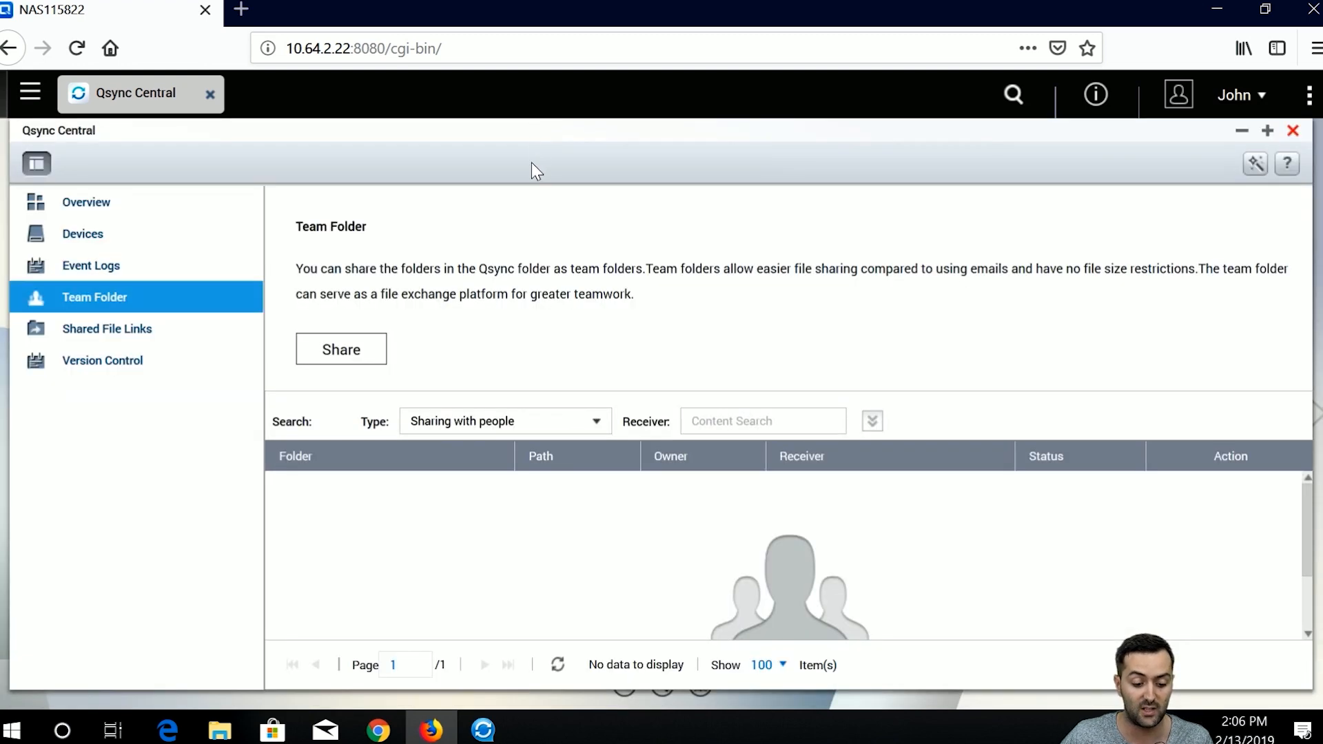
drag(528, 152, 471, 130)
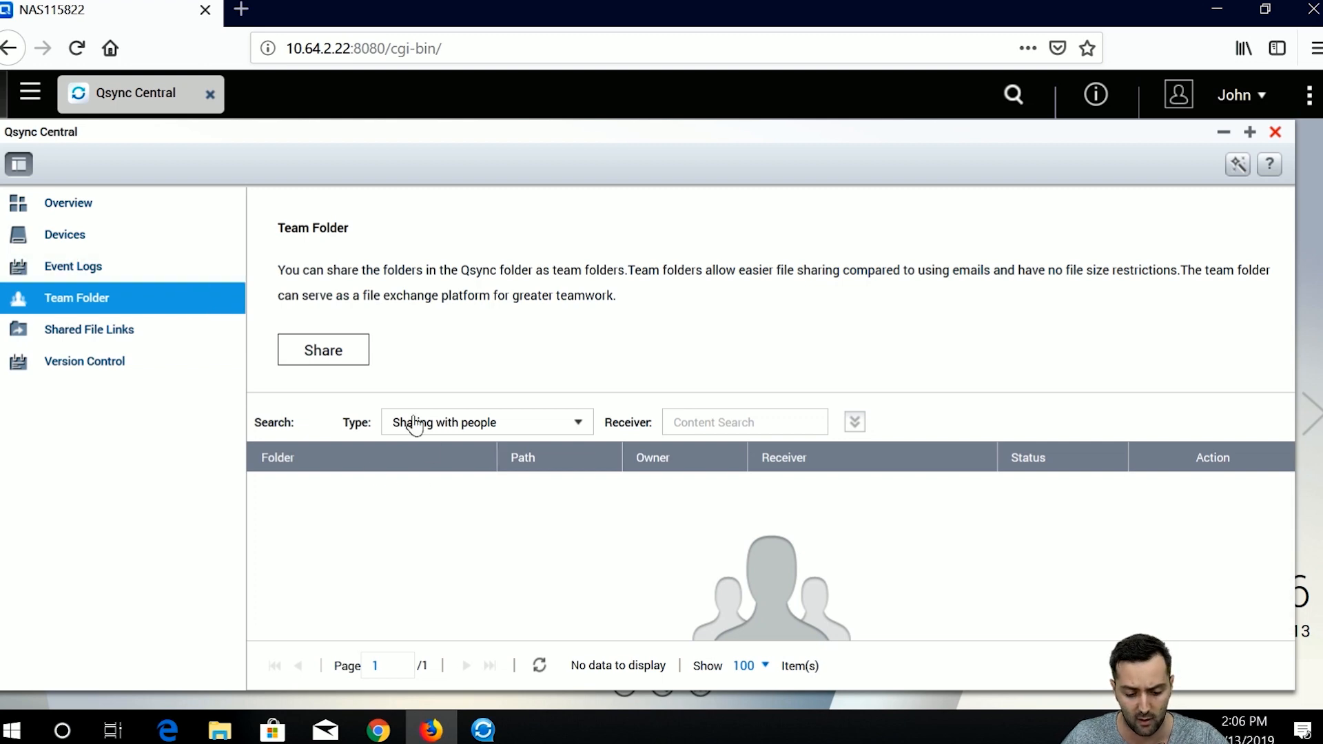
Try sharing a new team folder, then dismiss the folder-selection warning and cancel.
click(339, 359)
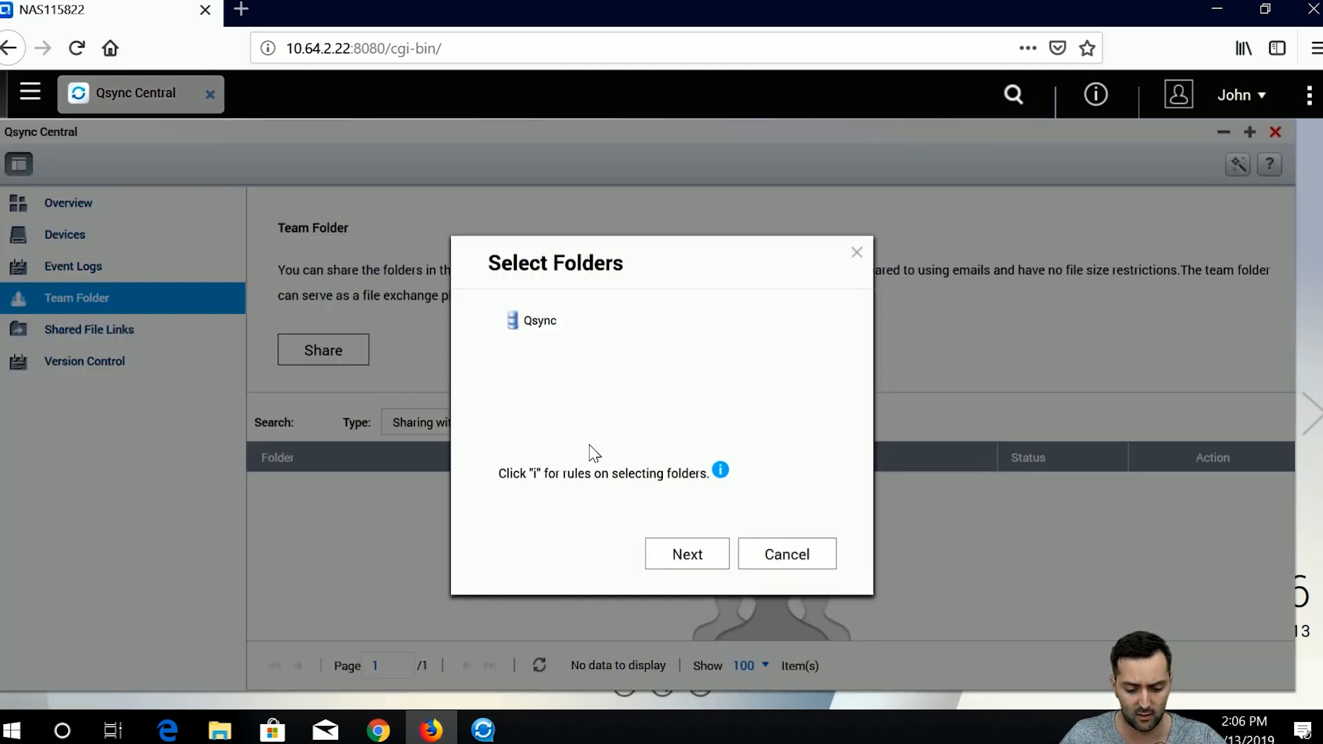
click(697, 555)
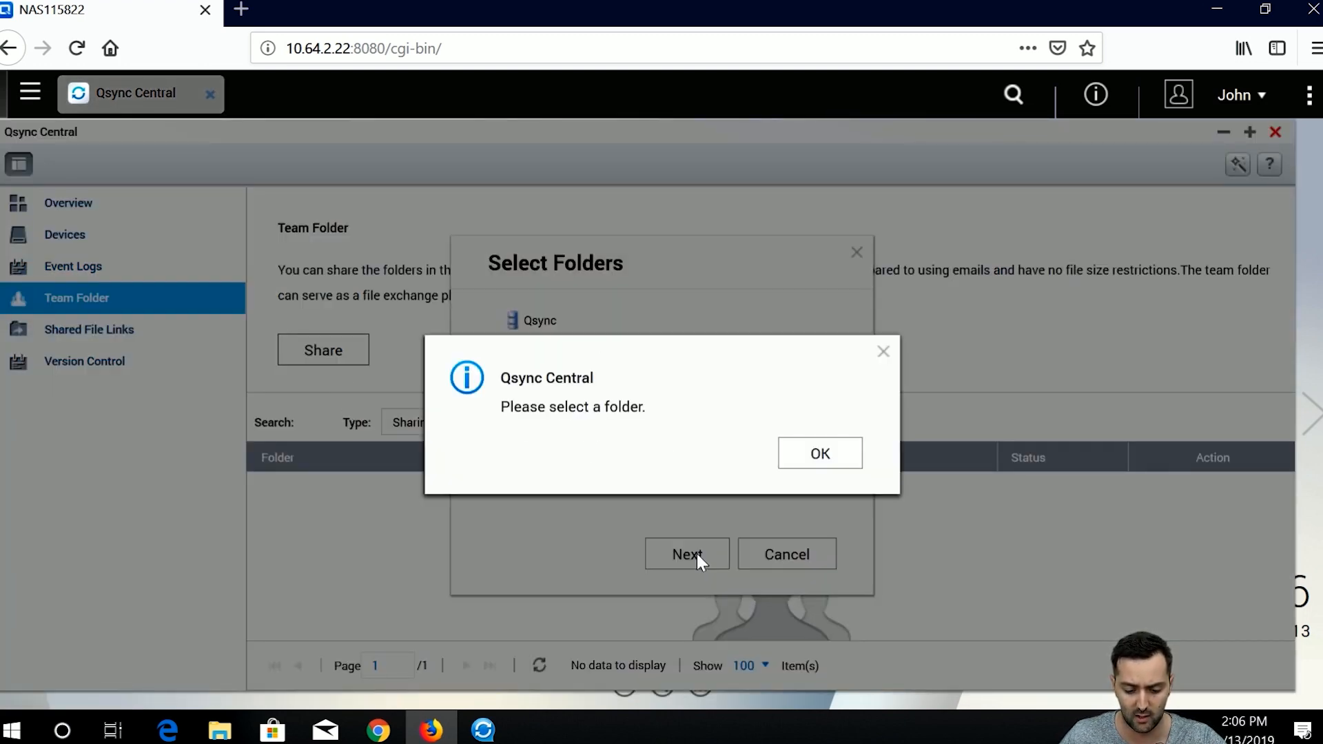
click(823, 451)
click(800, 553)
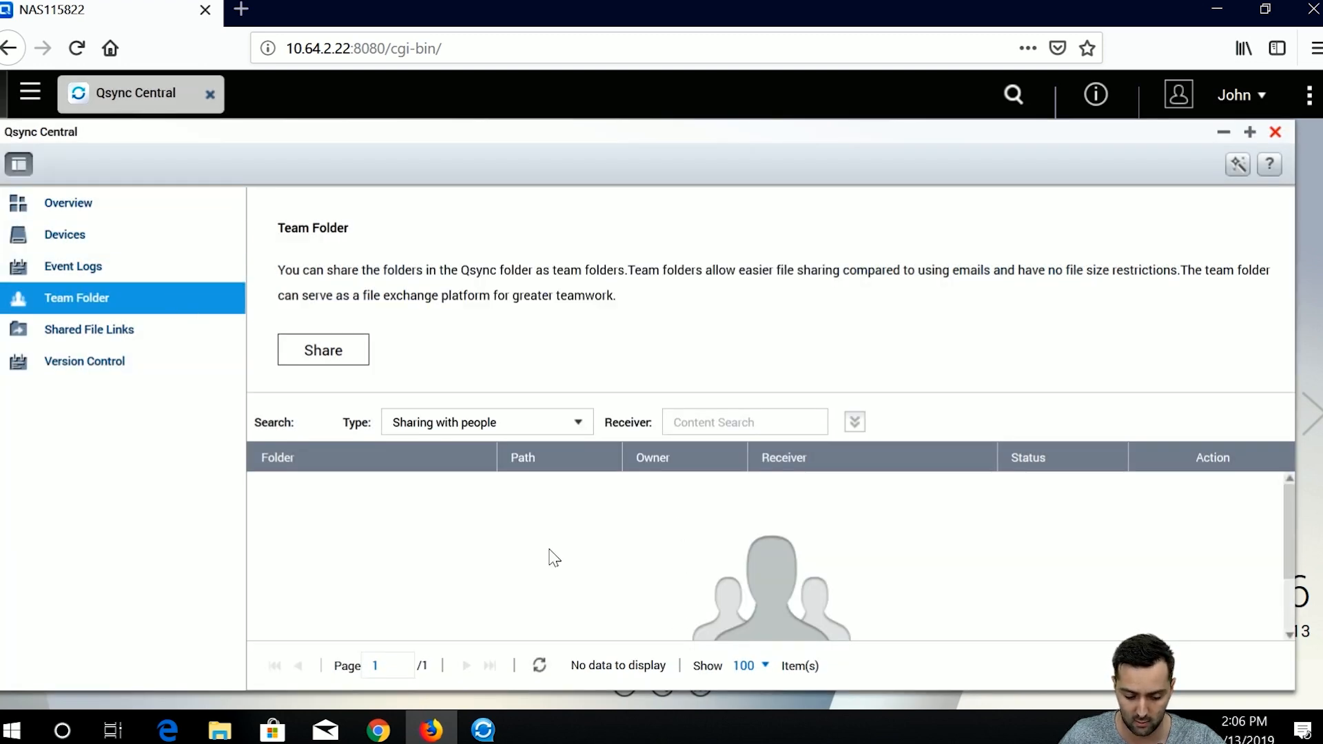
Return to Team Folder and filter by Shared with me, showing admin's ASAP invitation Still Waiting.
click(131, 330)
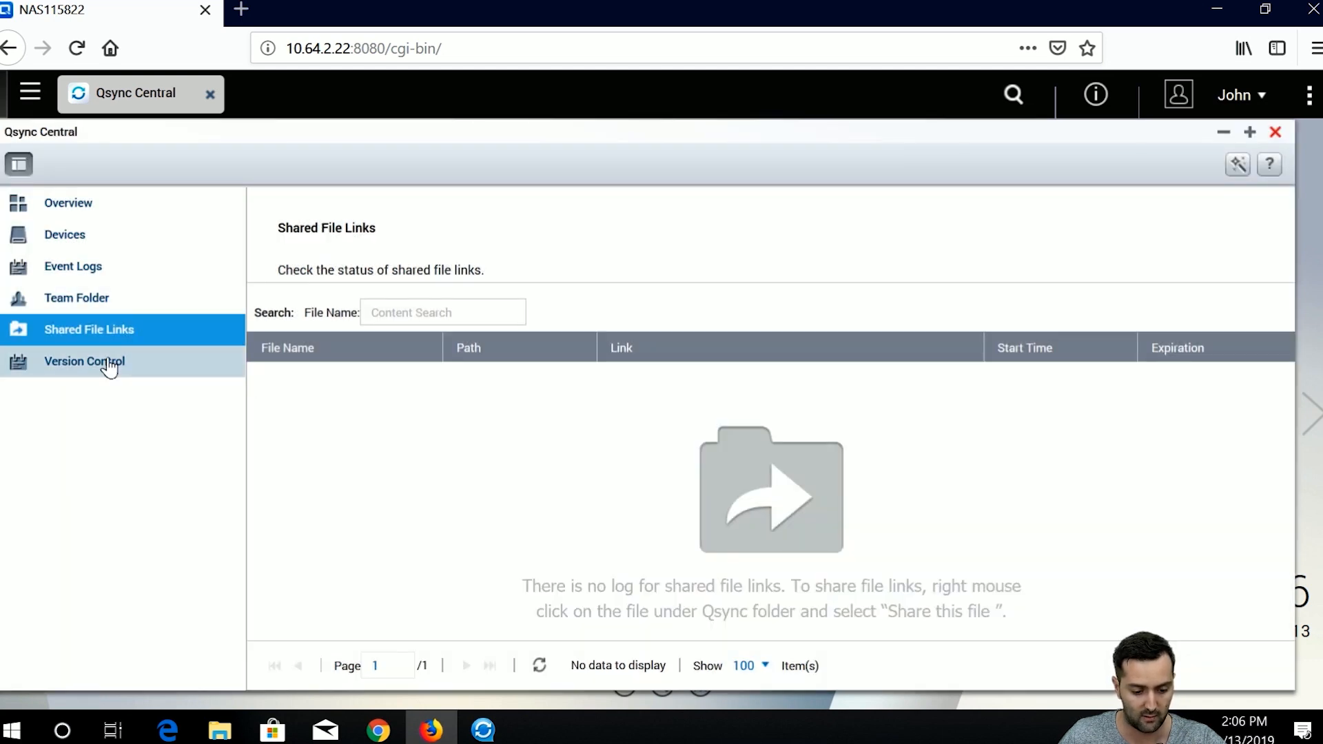
click(108, 363)
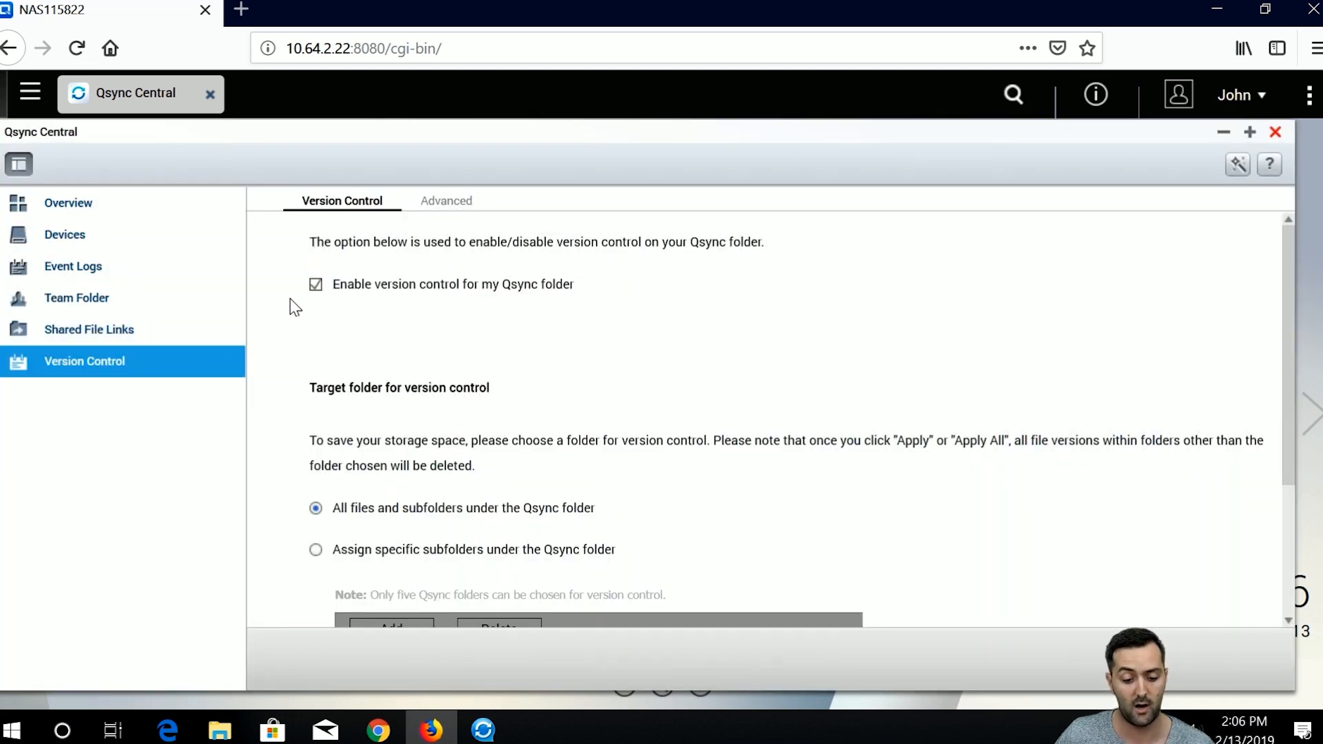
click(165, 206)
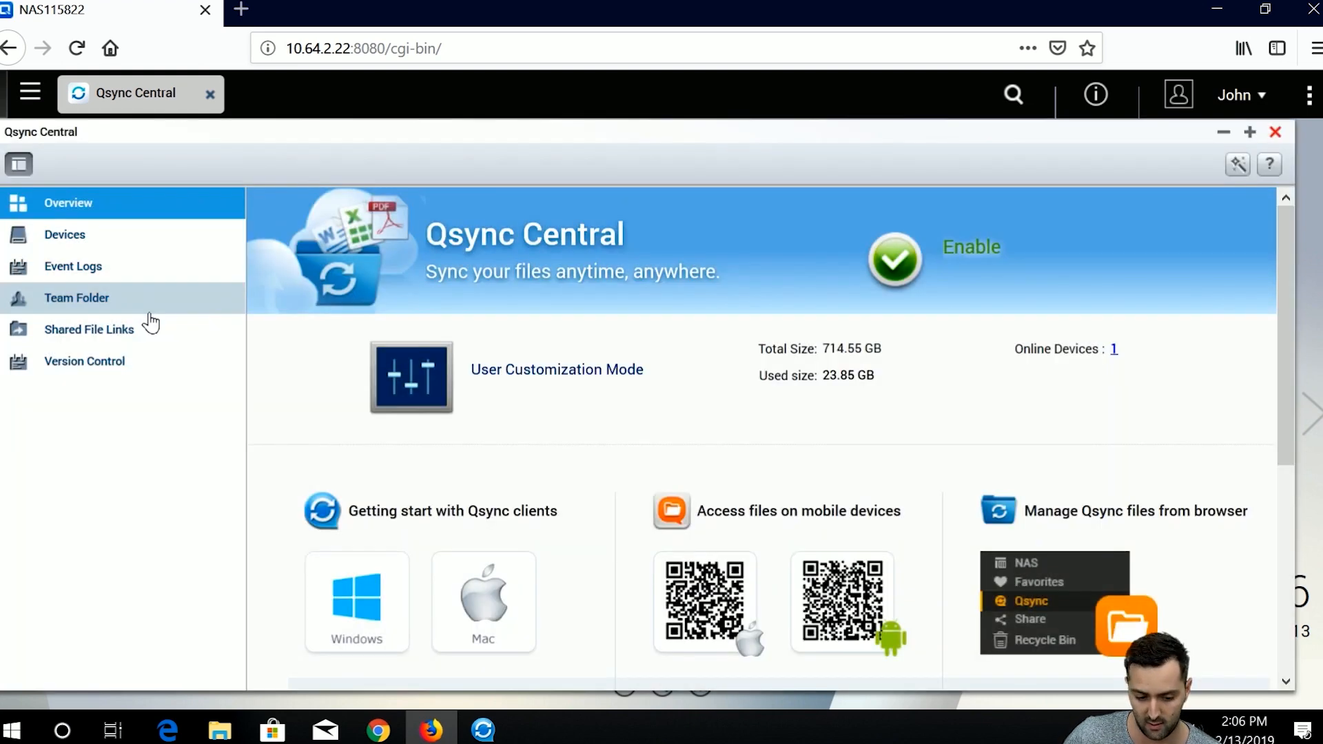
click(149, 309)
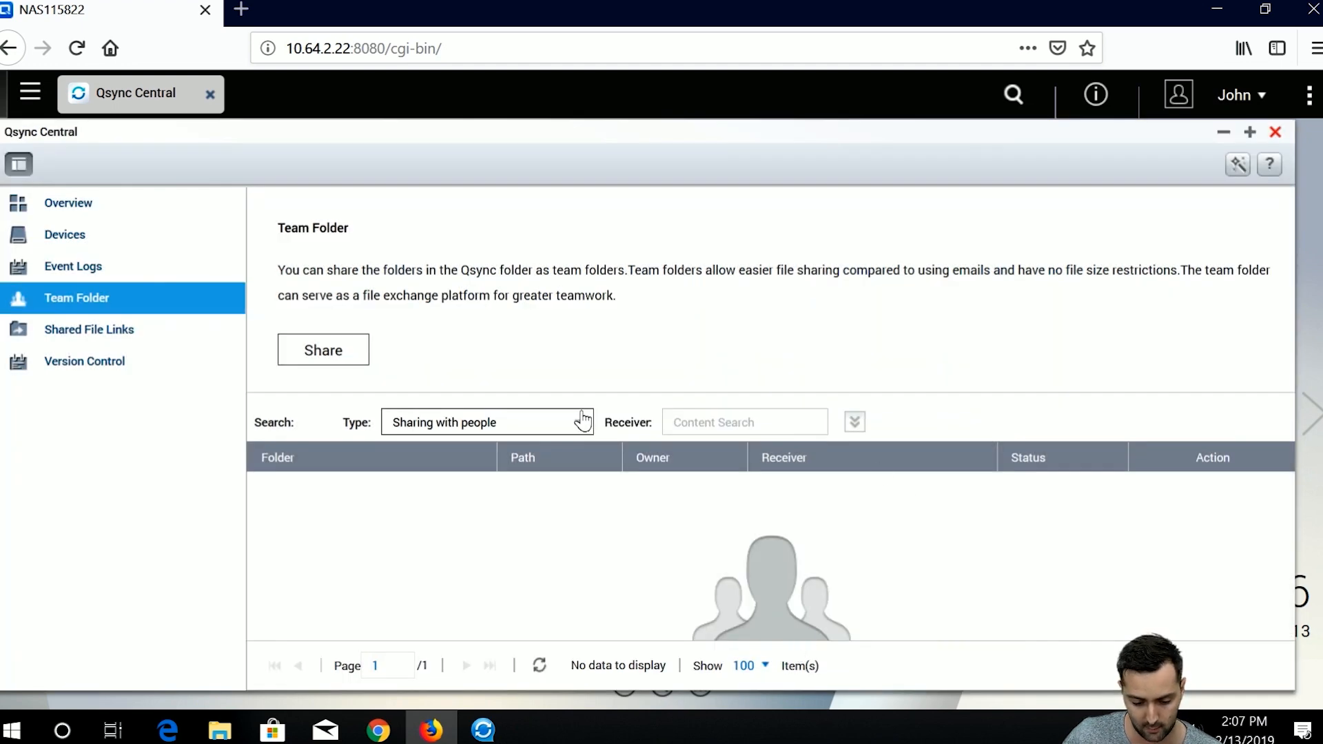
click(578, 422)
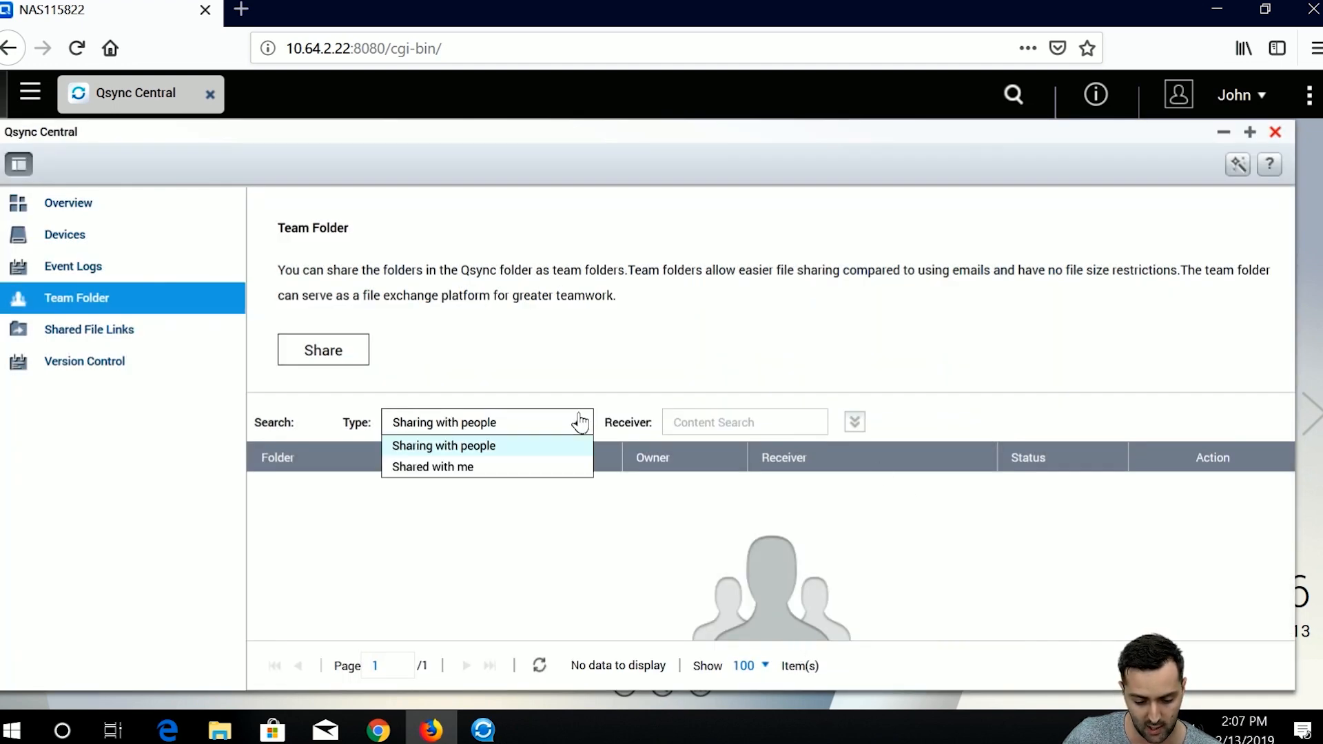
click(561, 471)
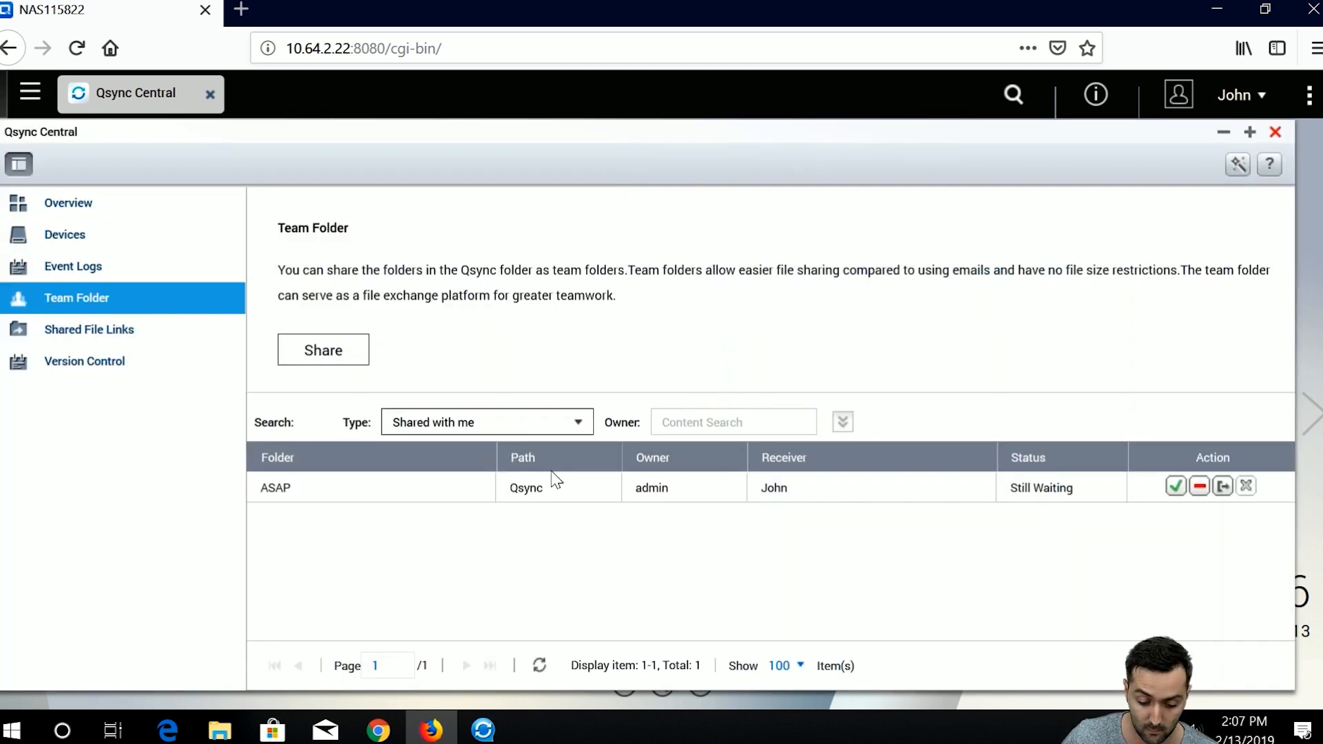
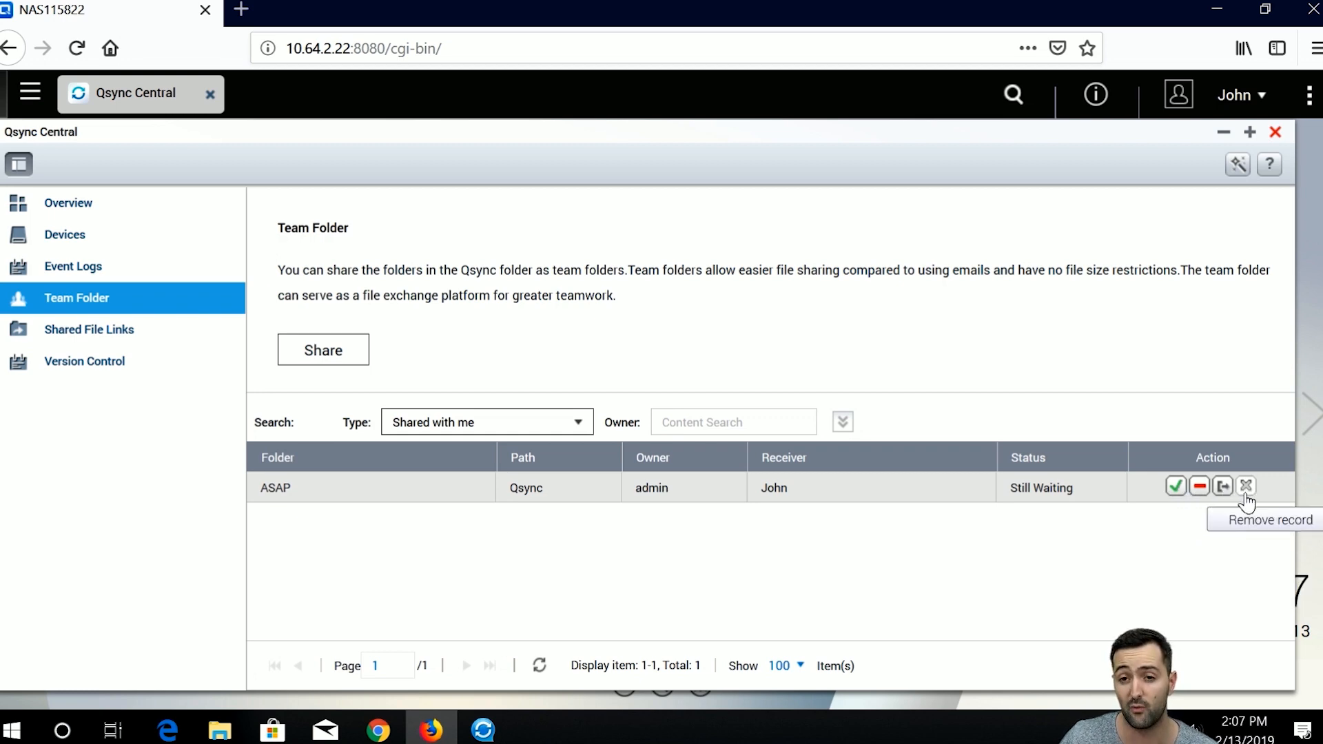
Accept the ASAP team folder shared by admin, then close Qsync Central.
click(1176, 488)
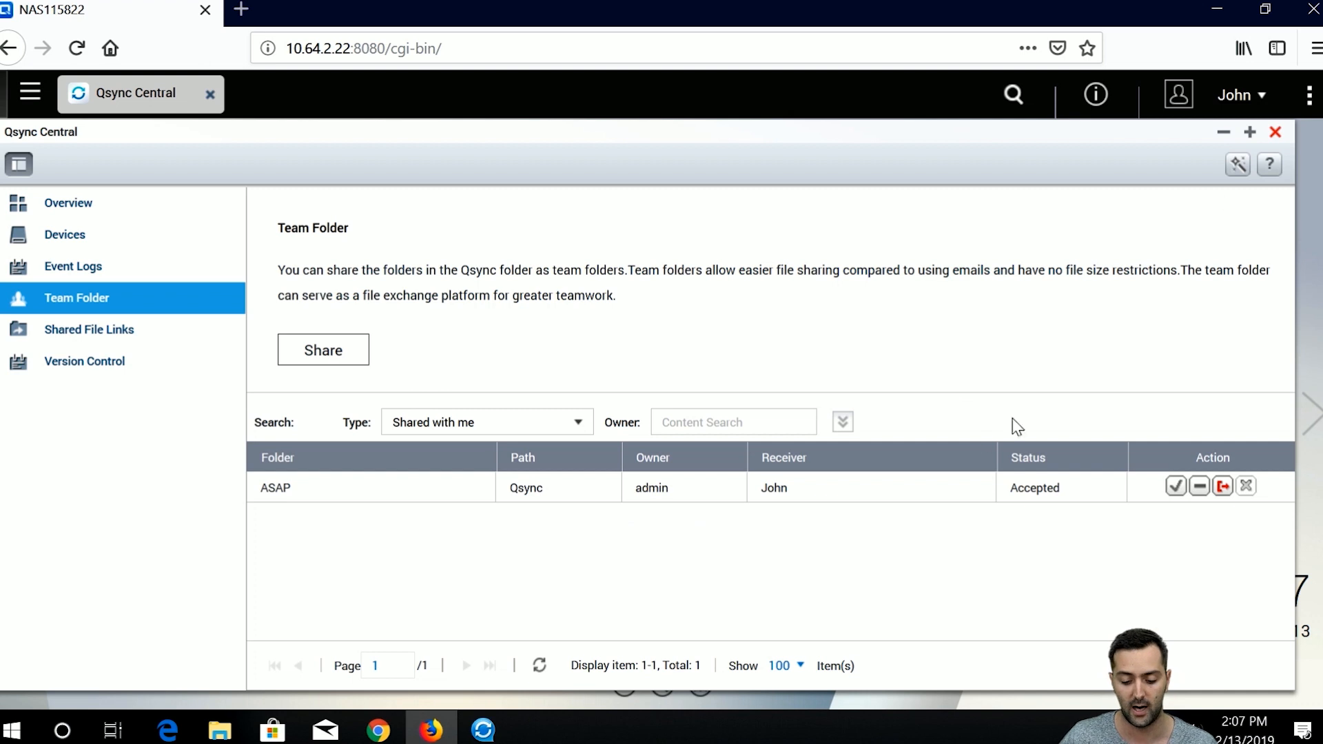
click(1275, 134)
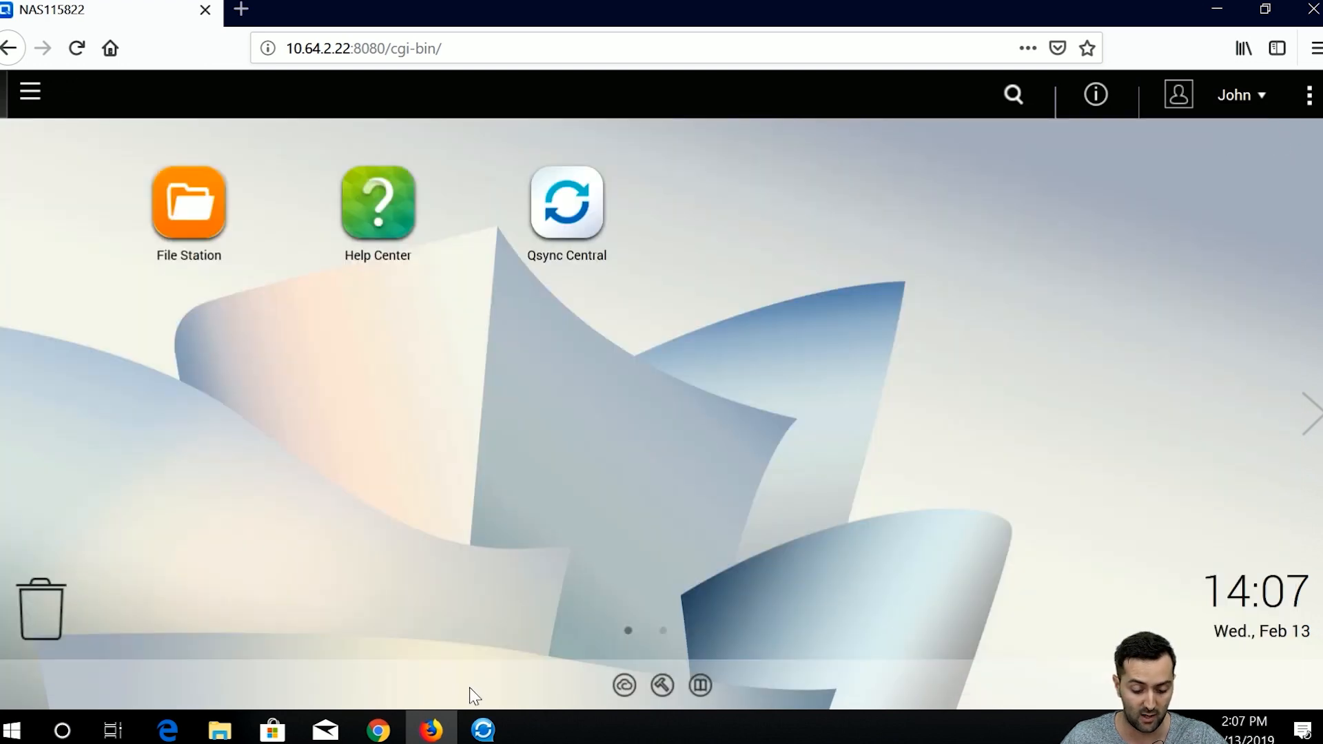
As admin, list team folders shared with people and check the ASAP folder's shared users.
click(378, 730)
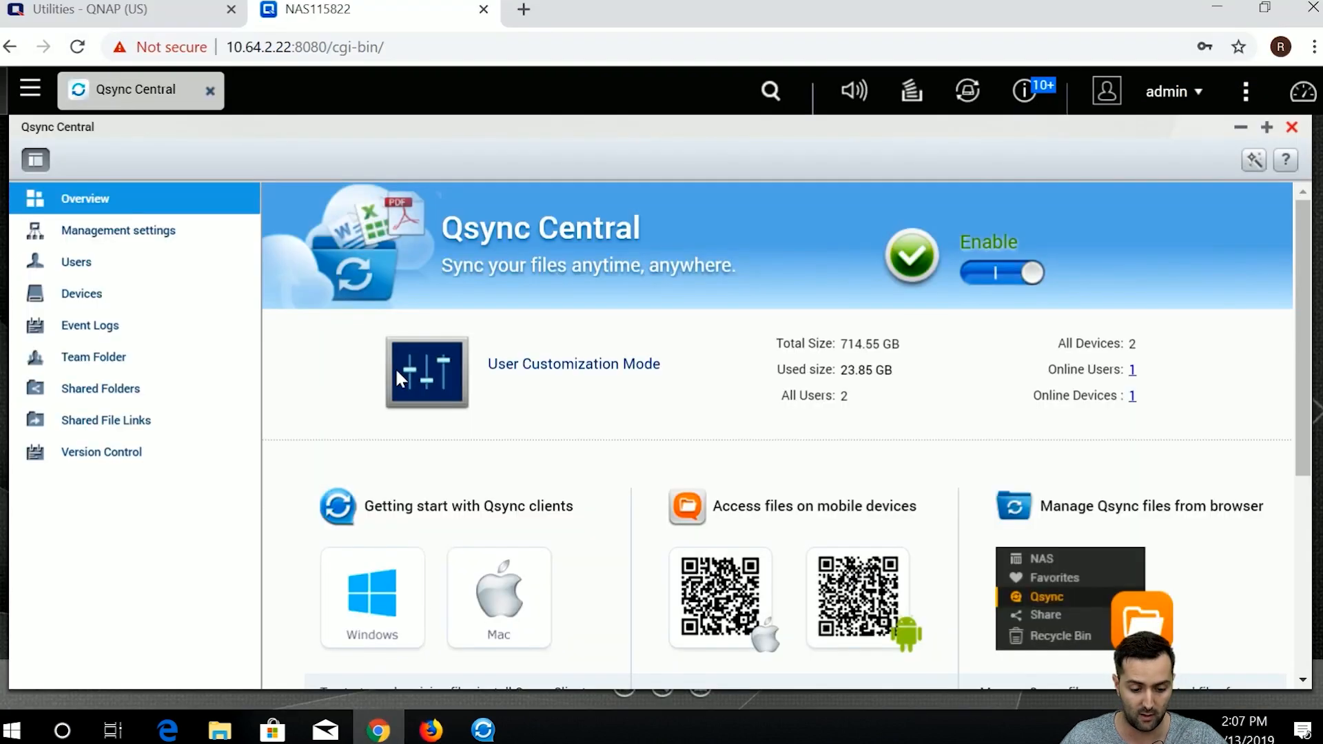
click(178, 354)
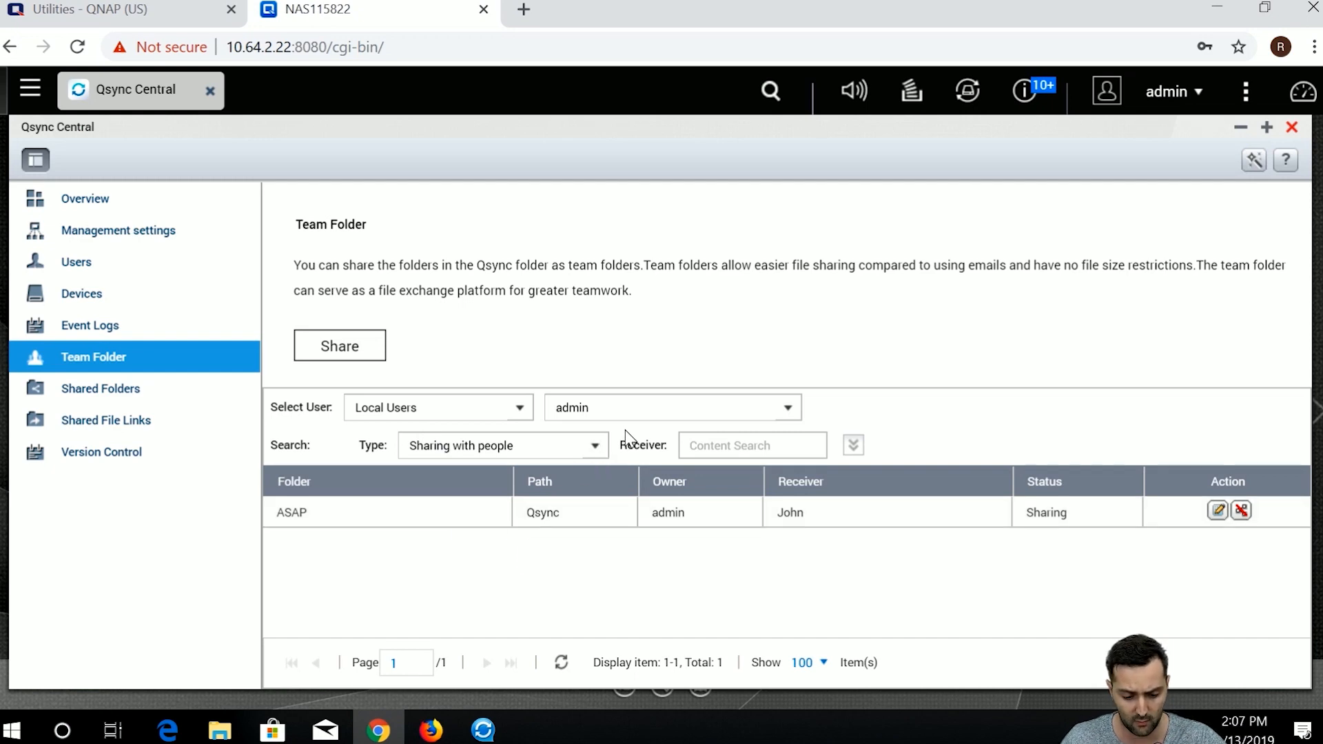
click(595, 448)
click(598, 450)
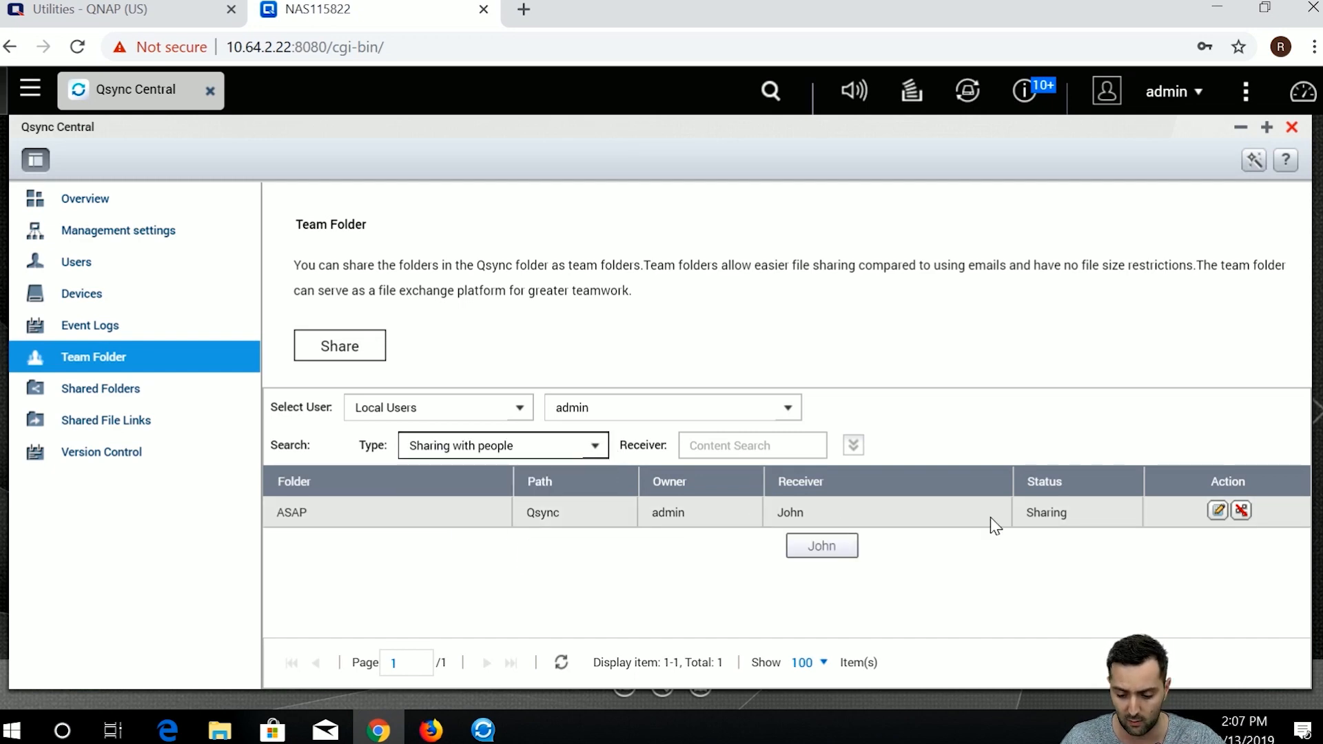
click(1217, 511)
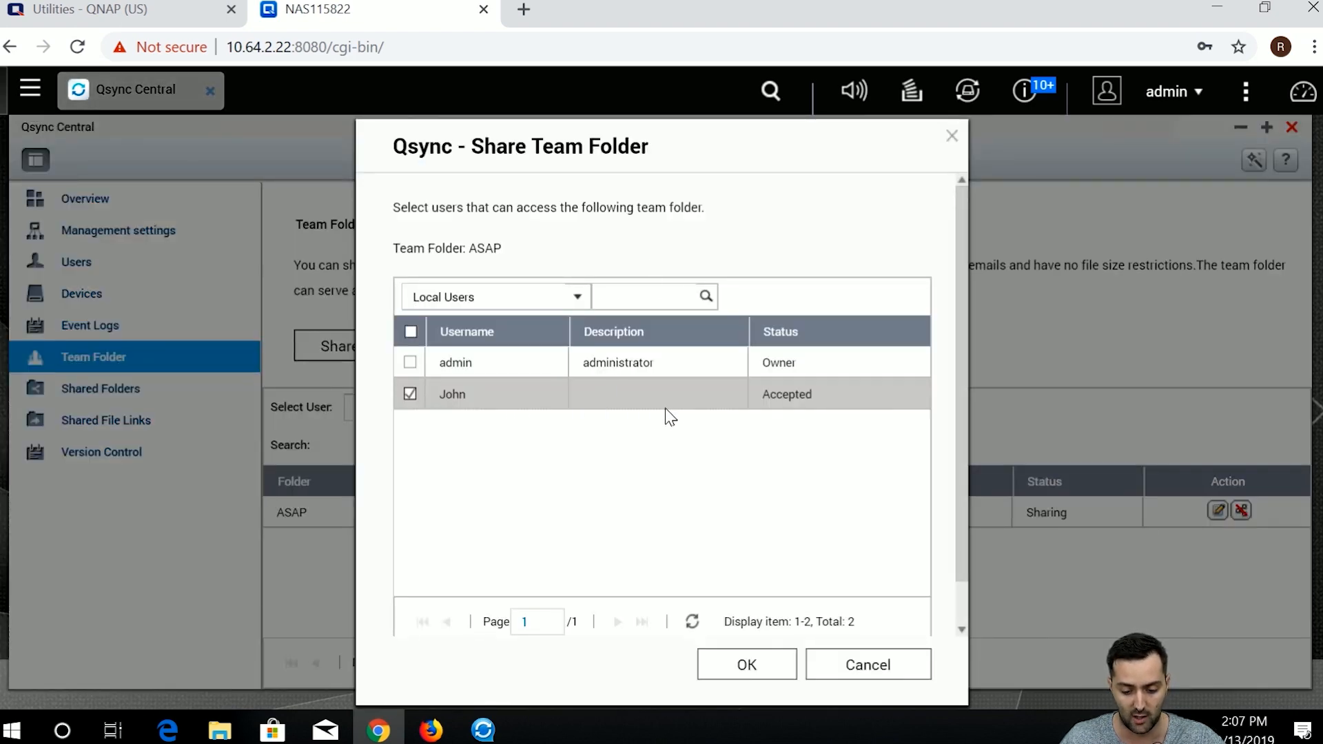
scroll(747, 454, down, 1)
scroll(745, 472, up, 1)
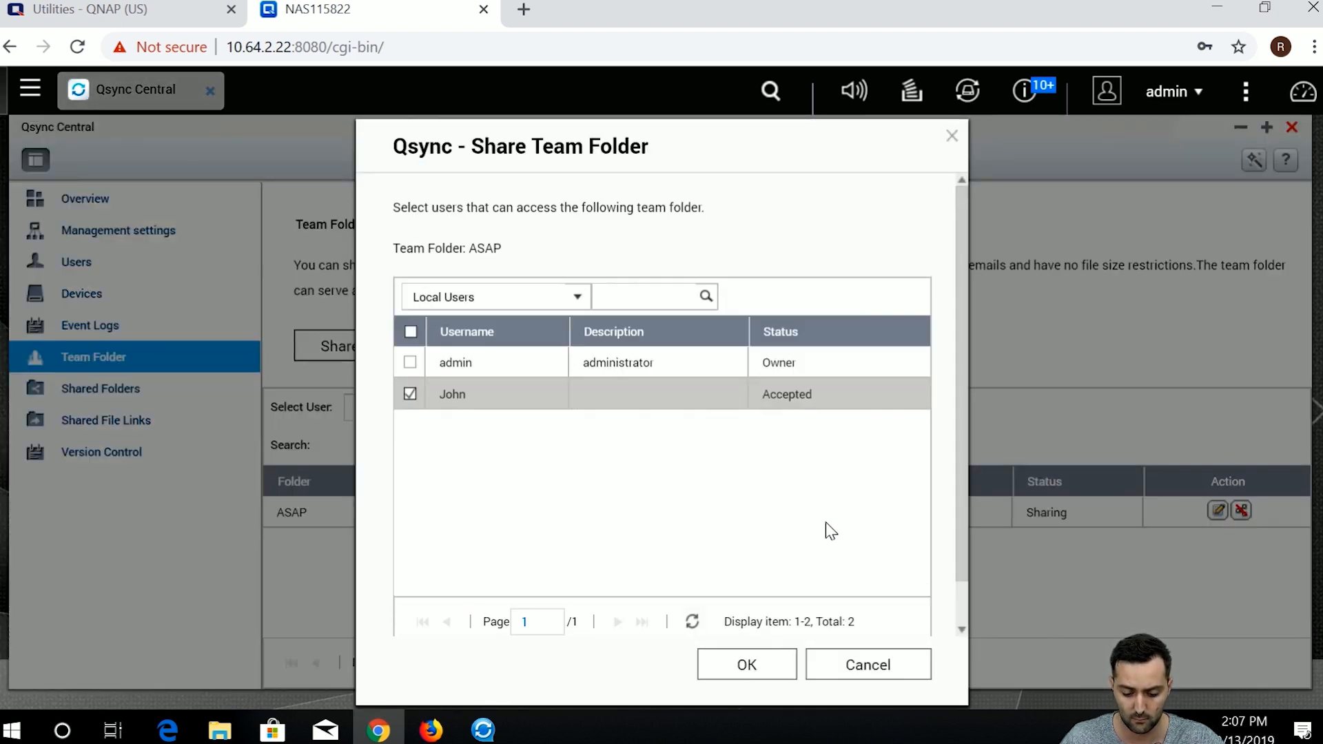
click(852, 665)
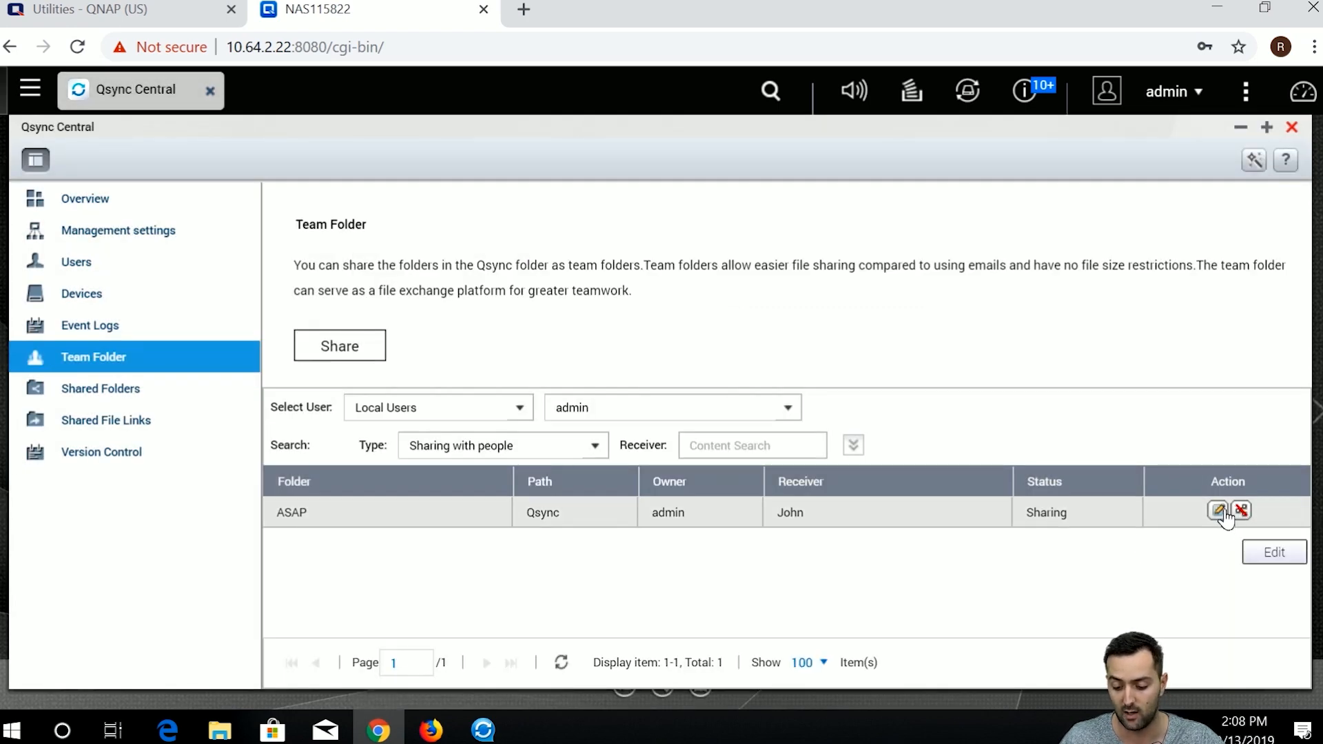
Recheck and confirm ASAP's sharing settings, then view the Shared Folders sync settings.
click(1217, 511)
scroll(635, 516, down, 1)
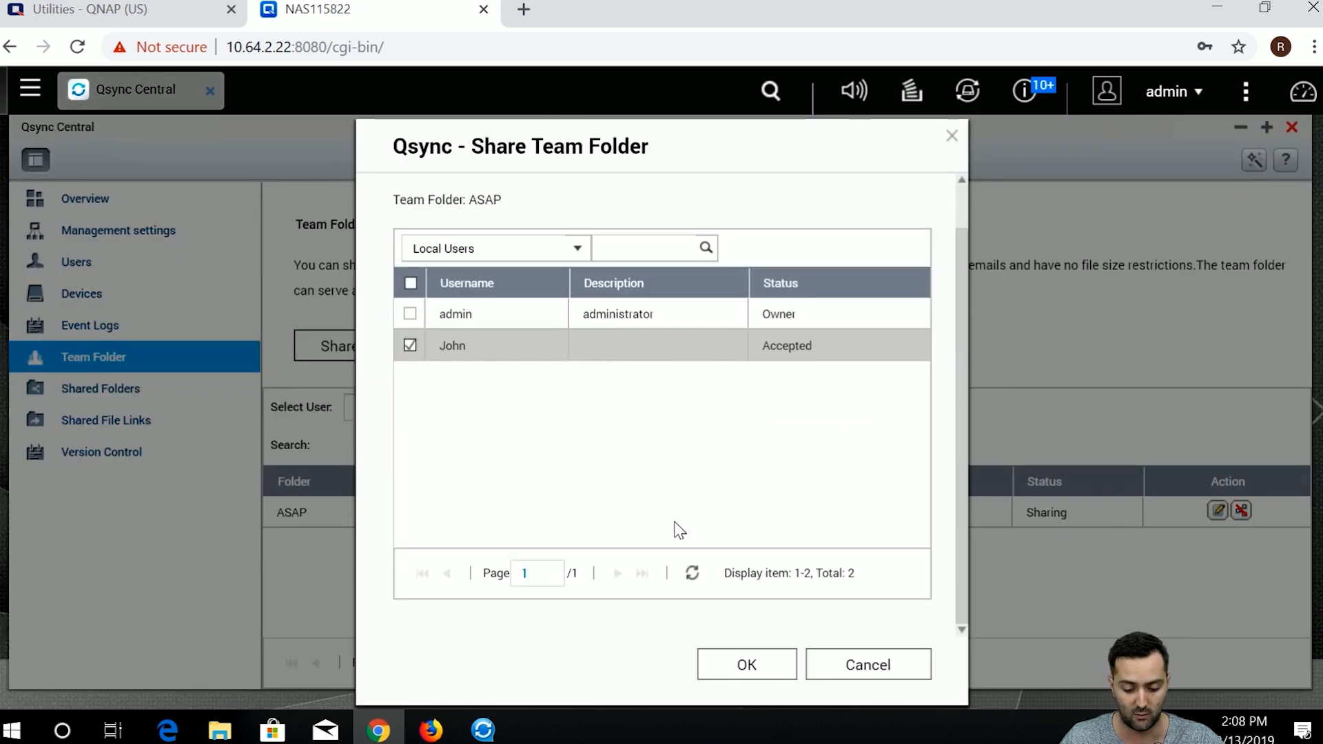
scroll(673, 526, up, 1)
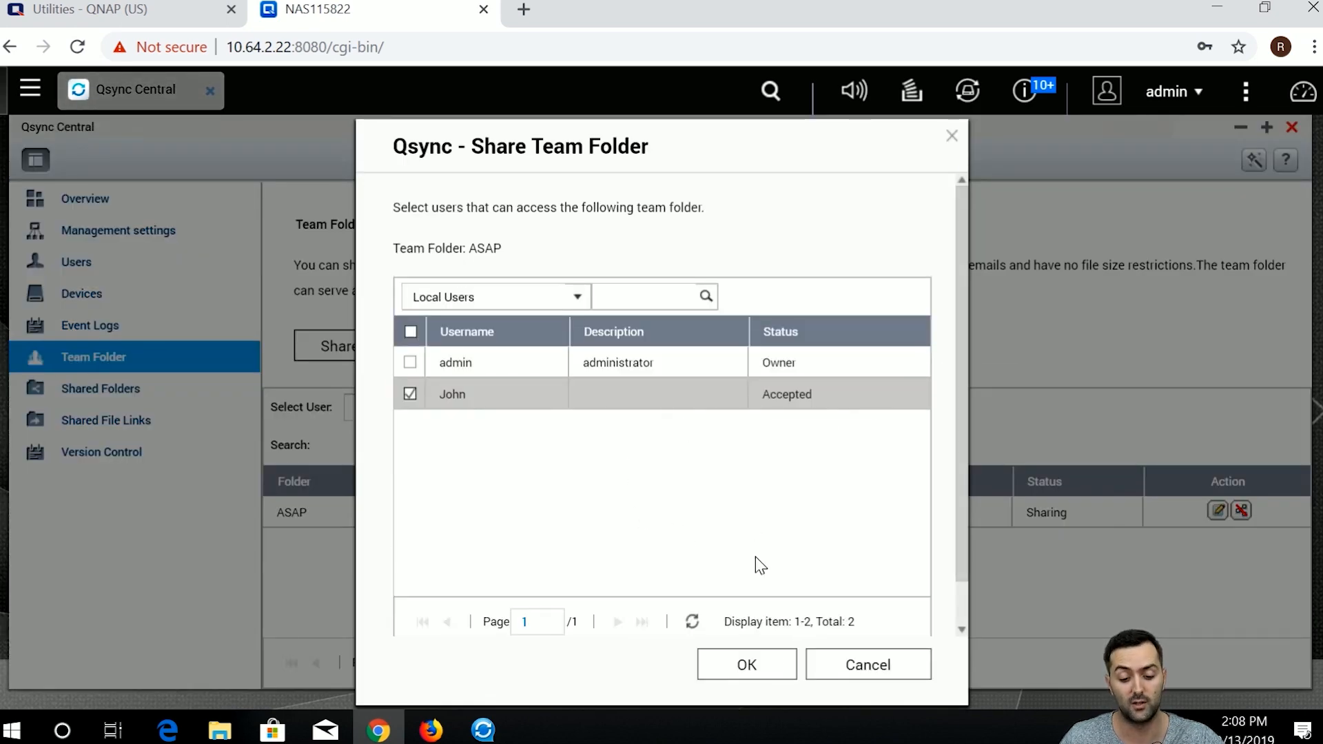
click(771, 667)
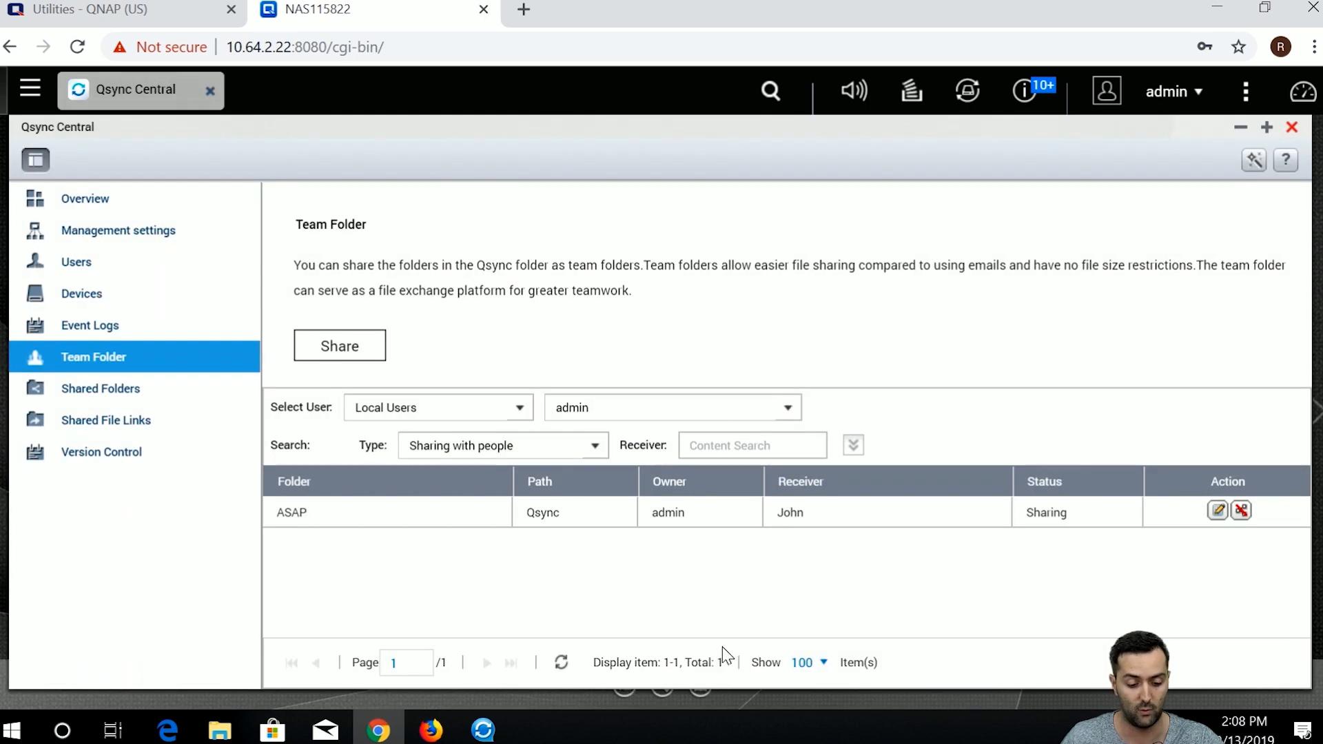
click(93, 396)
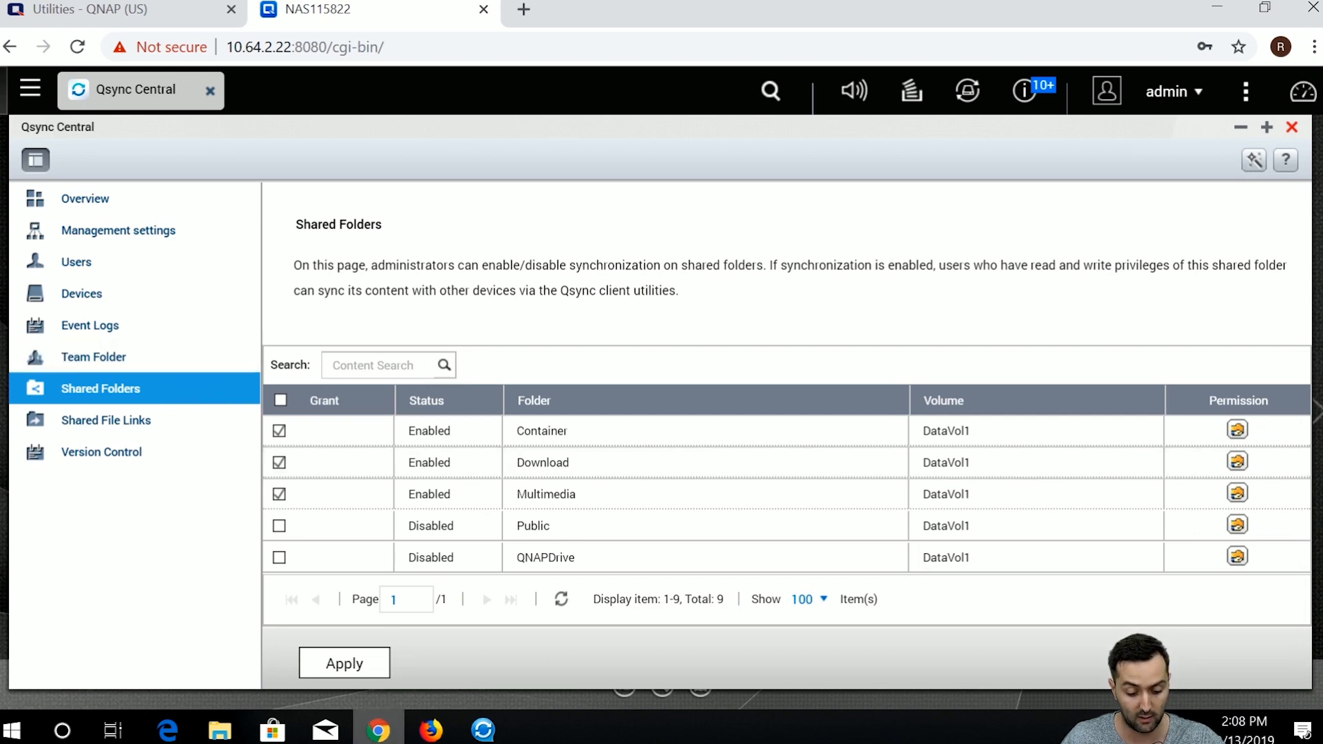
mouse_move(444, 739)
click(482, 729)
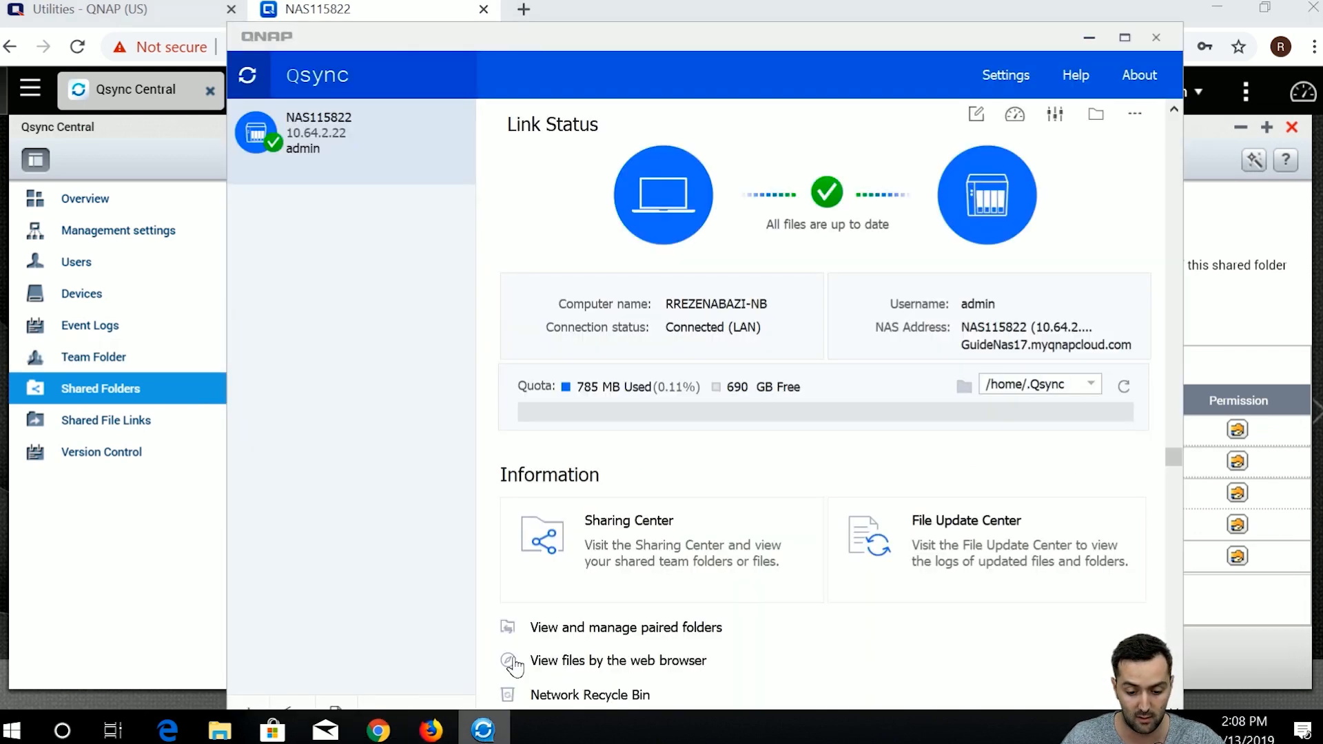
click(635, 585)
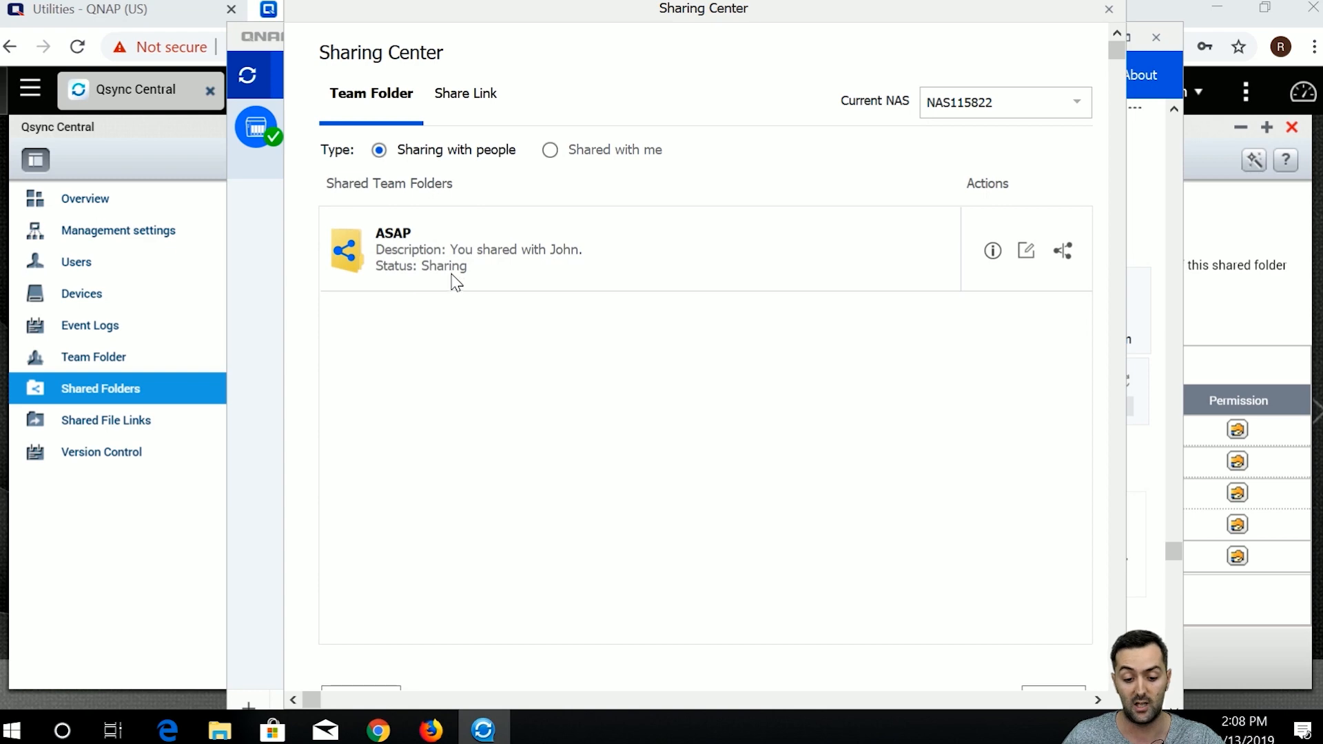
click(548, 153)
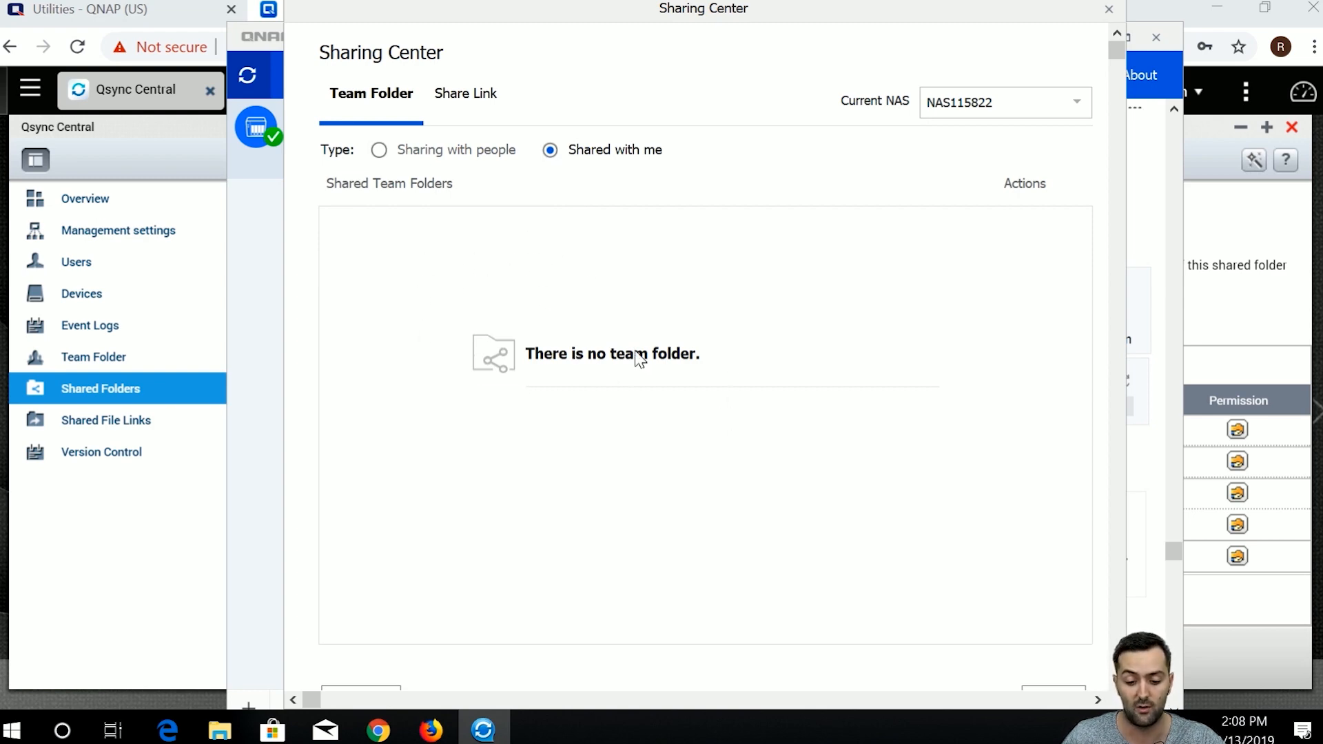
click(453, 106)
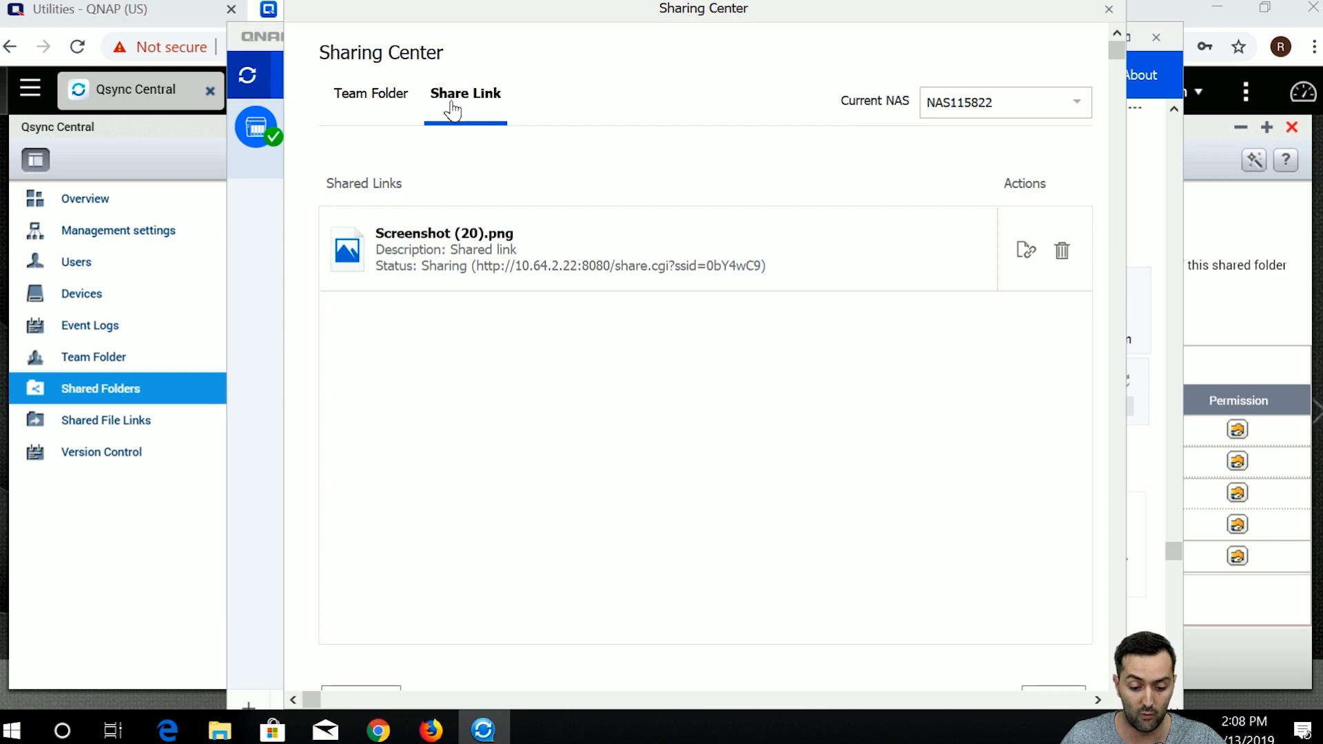
click(1110, 10)
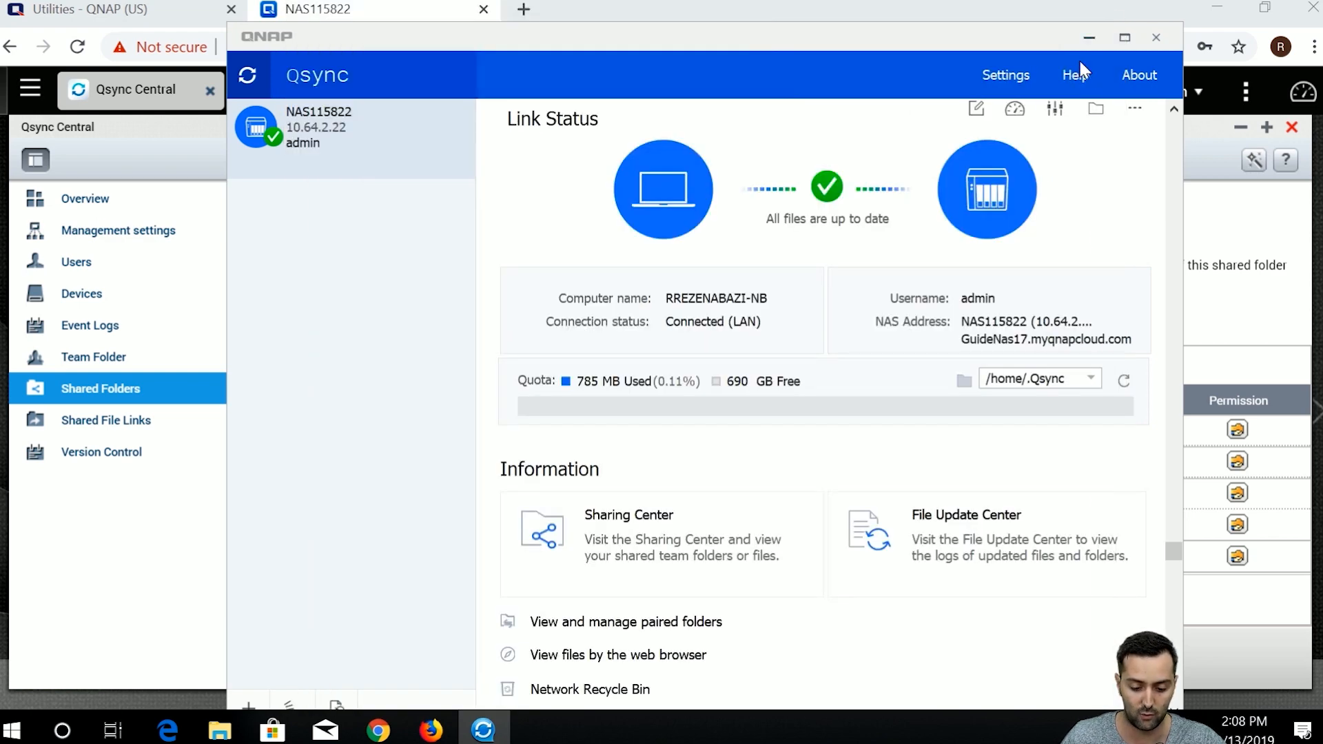
click(1086, 45)
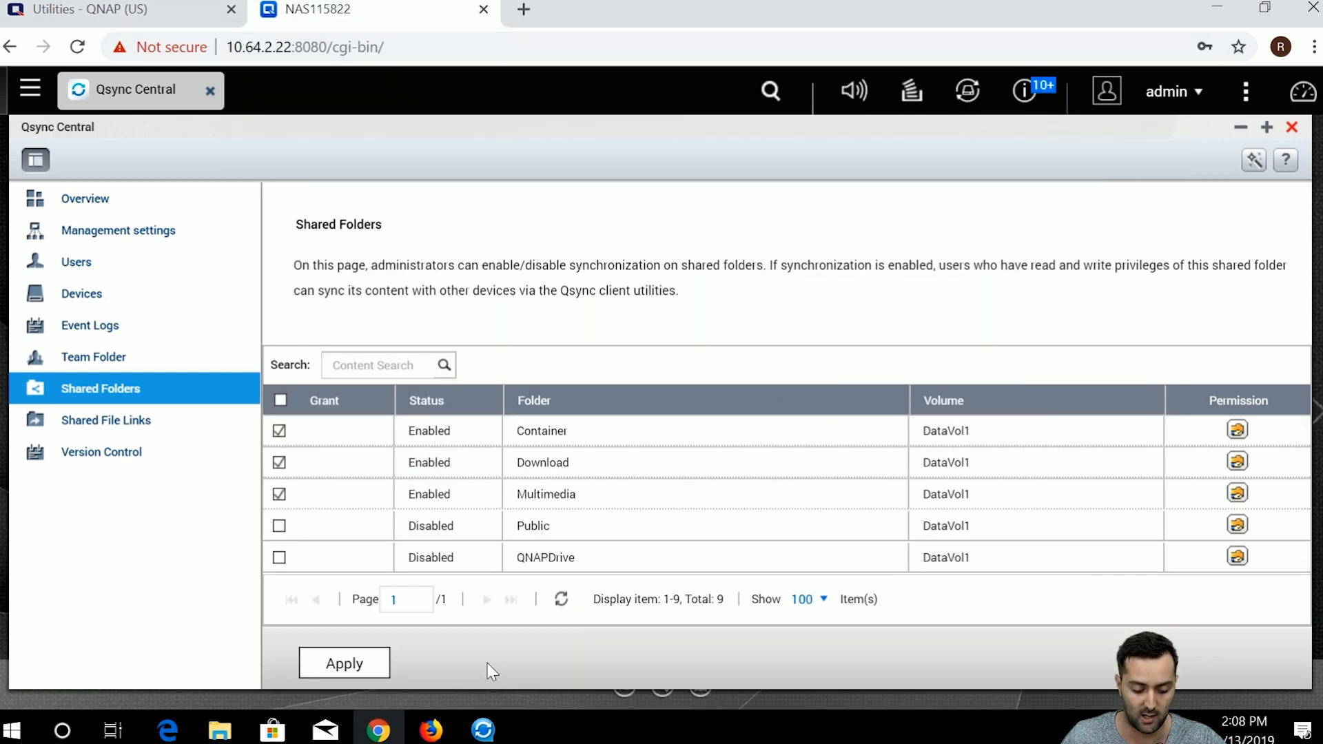
Open the Naspedia folder under Qsync and show Qfiling NASpedia's Qsync actions menu.
click(220, 729)
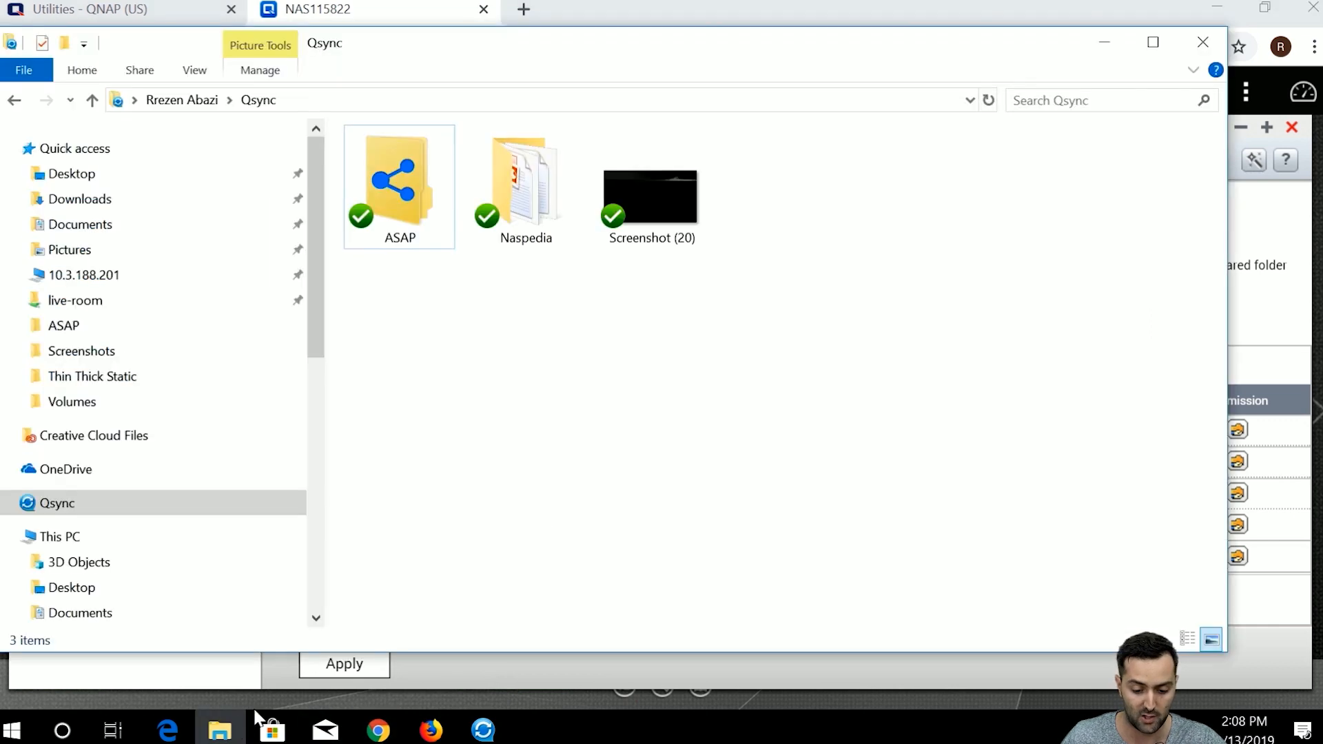
double_click(518, 221)
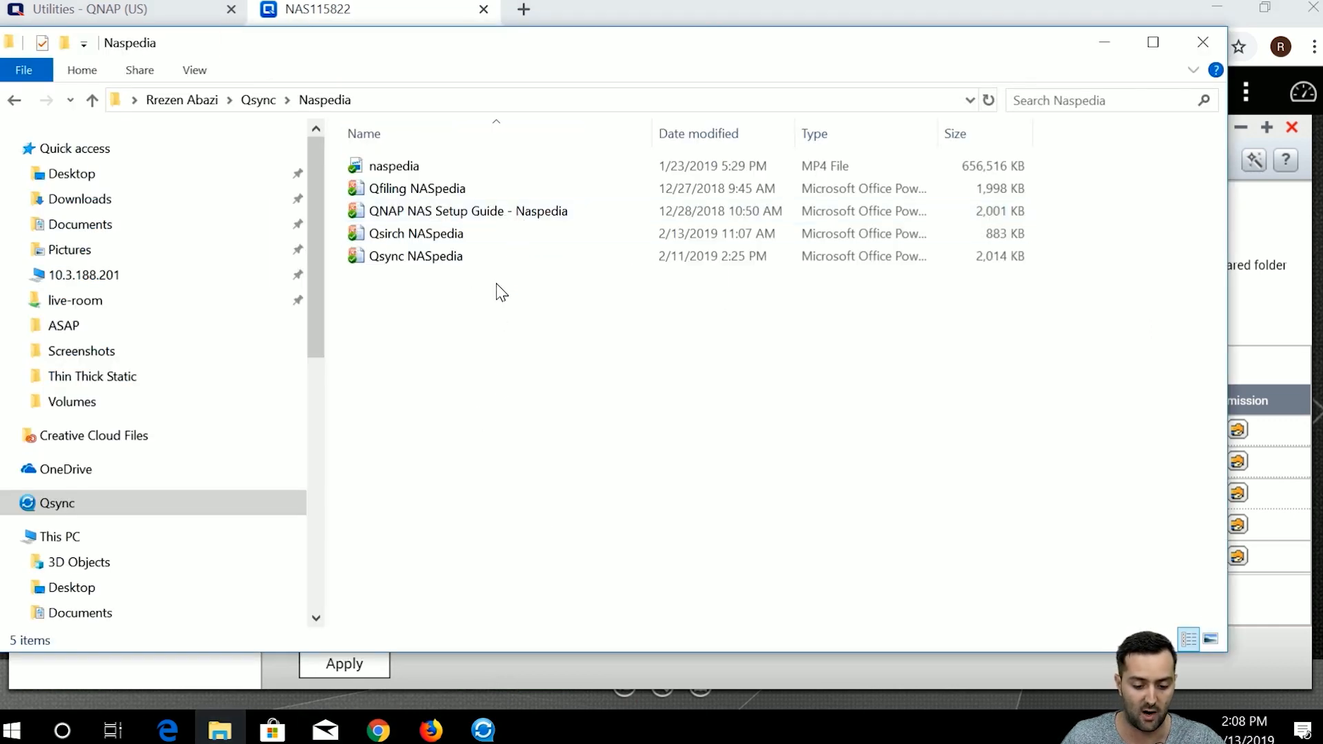
right_click(510, 202)
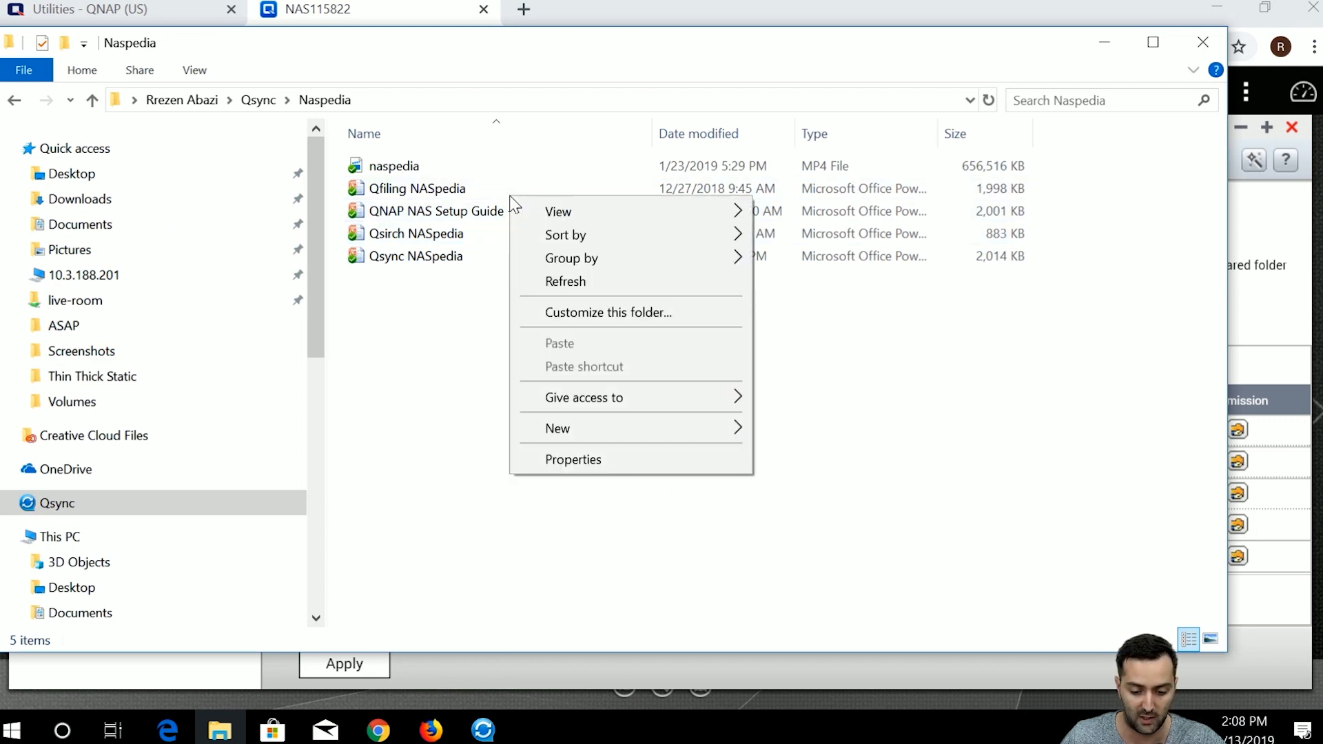
click(508, 190)
right_click(433, 197)
mouse_move(523, 358)
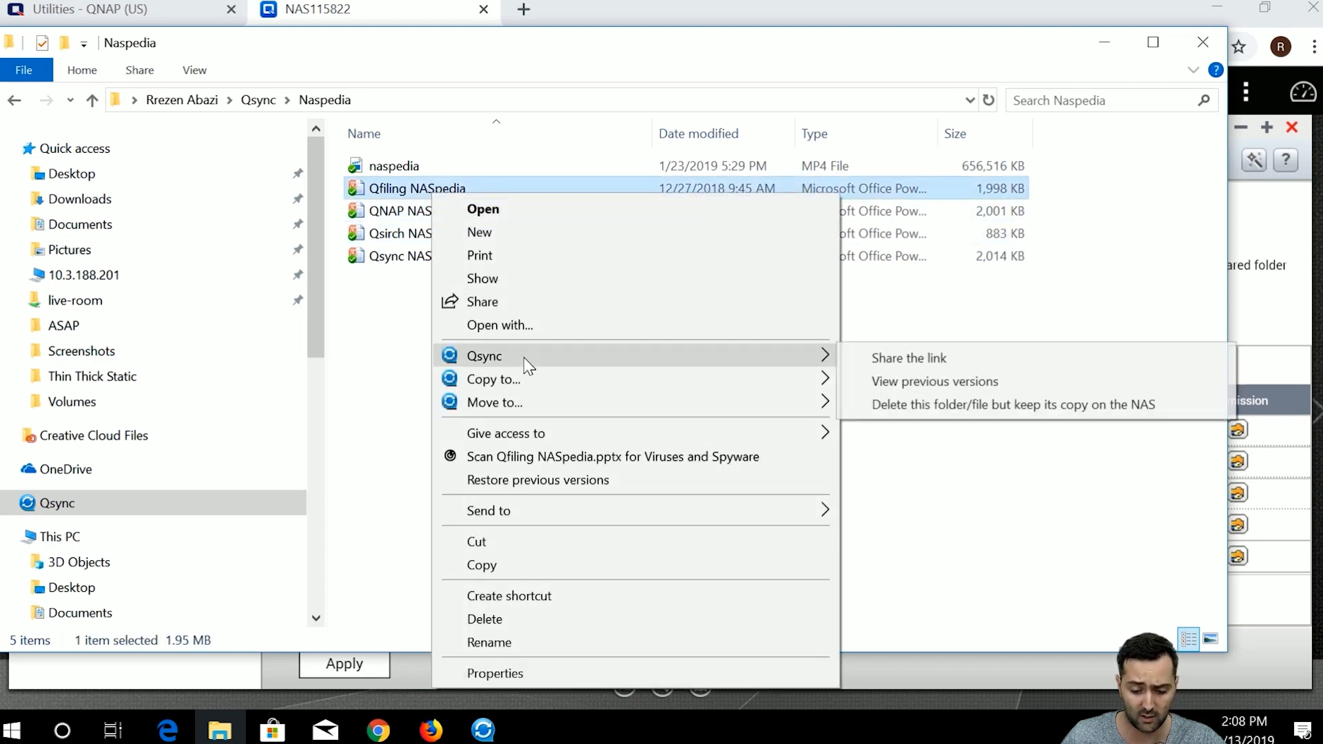
Create a share link for Qfiling NASpedia.pptx and review the mail subject and message.
click(888, 357)
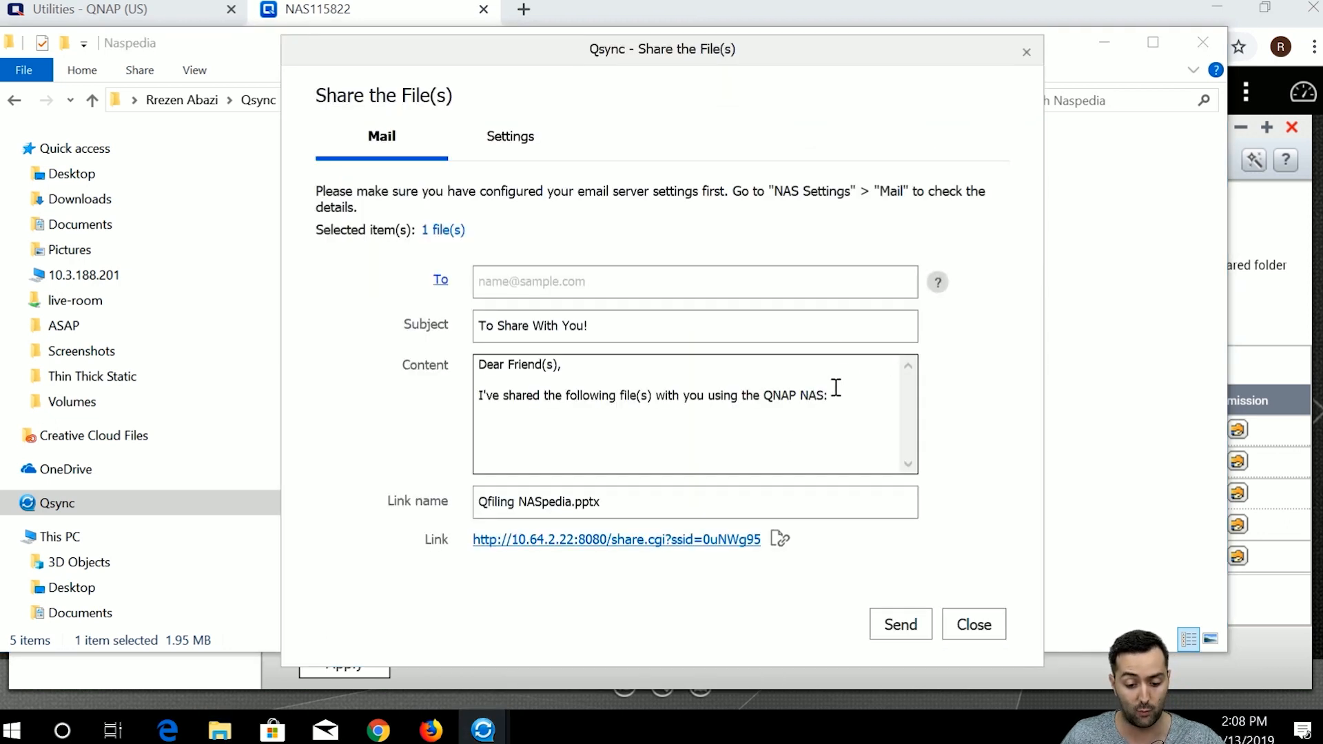
click(473, 693)
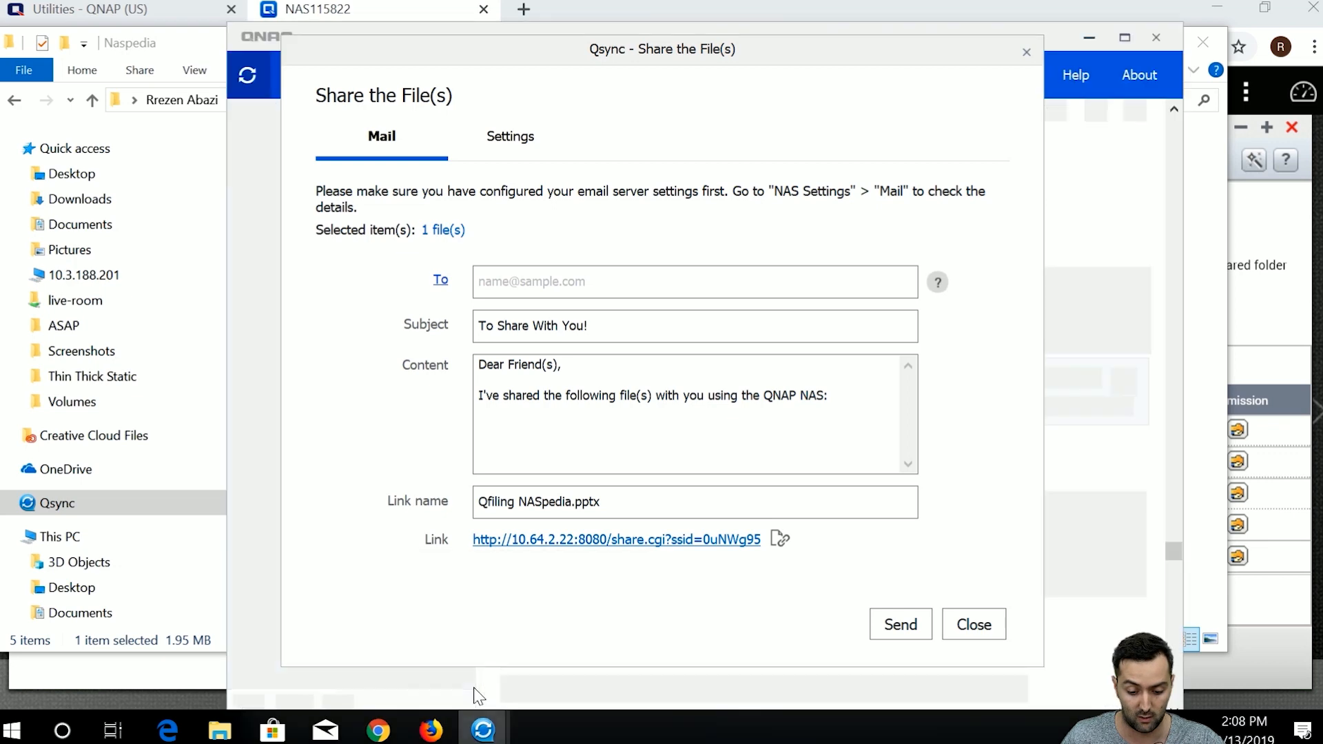
drag(520, 52, 547, 53)
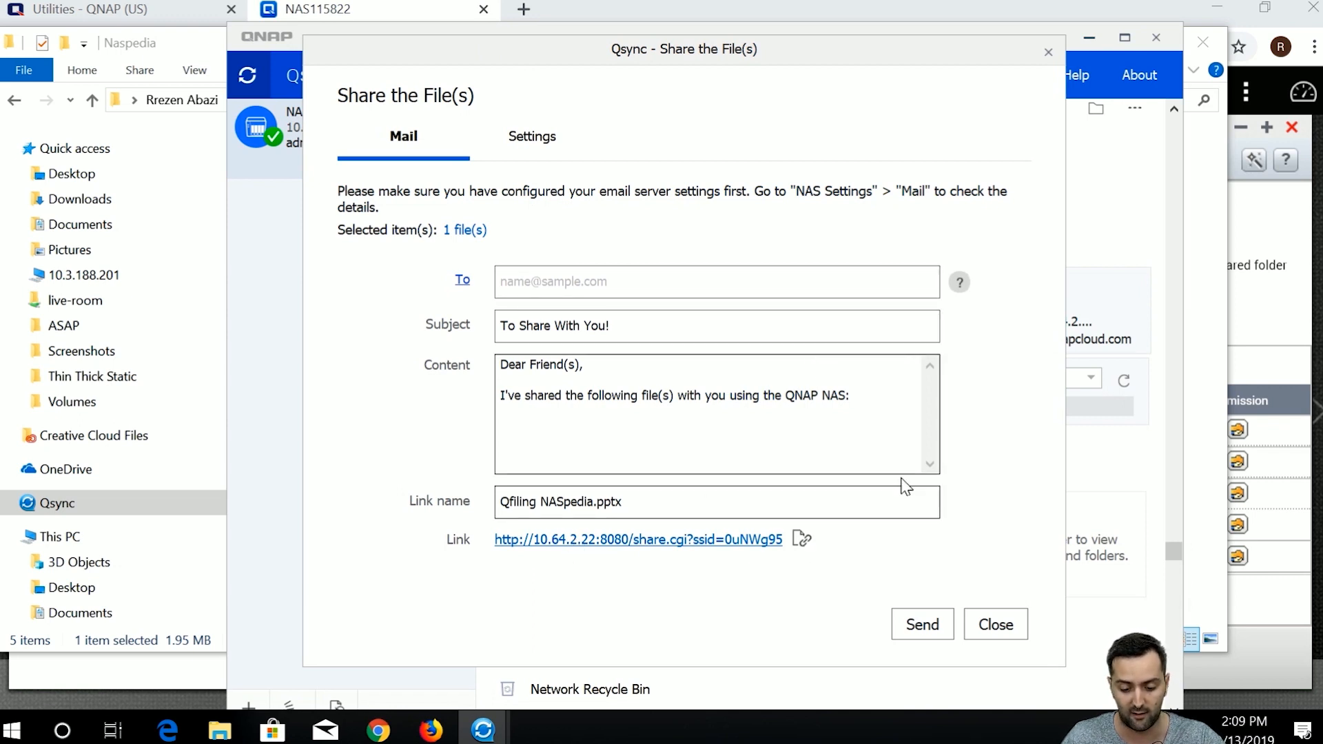
click(599, 287)
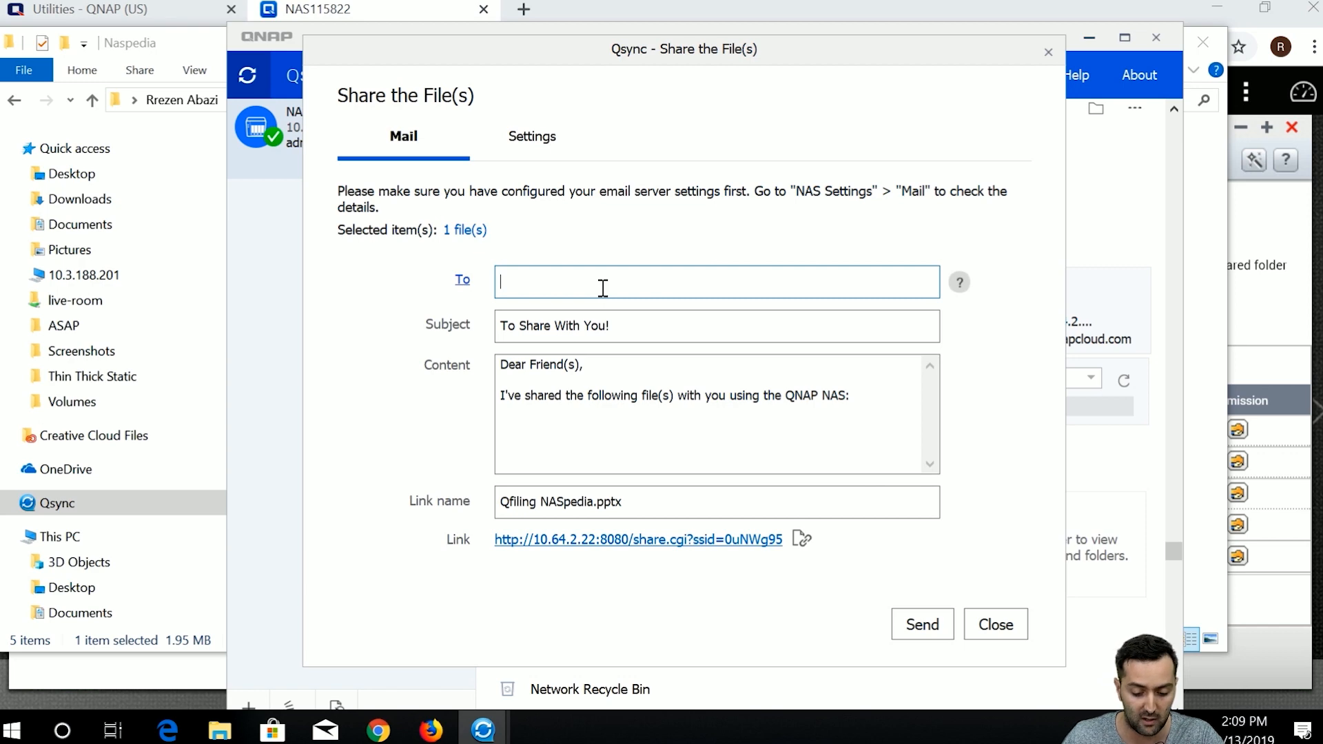
click(596, 329)
drag(619, 332, 556, 328)
click(563, 383)
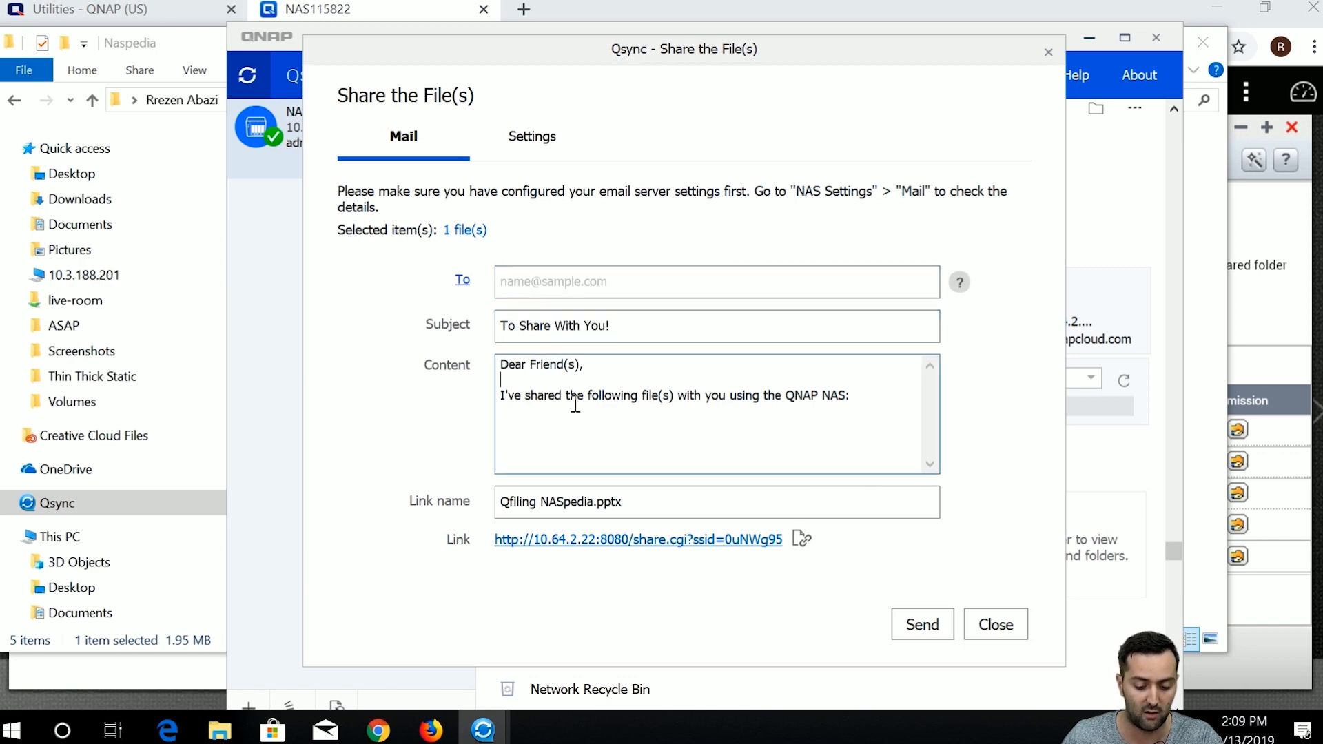
Review the link's expiration and password options, then try sending and dismiss the missing-sender error.
click(533, 141)
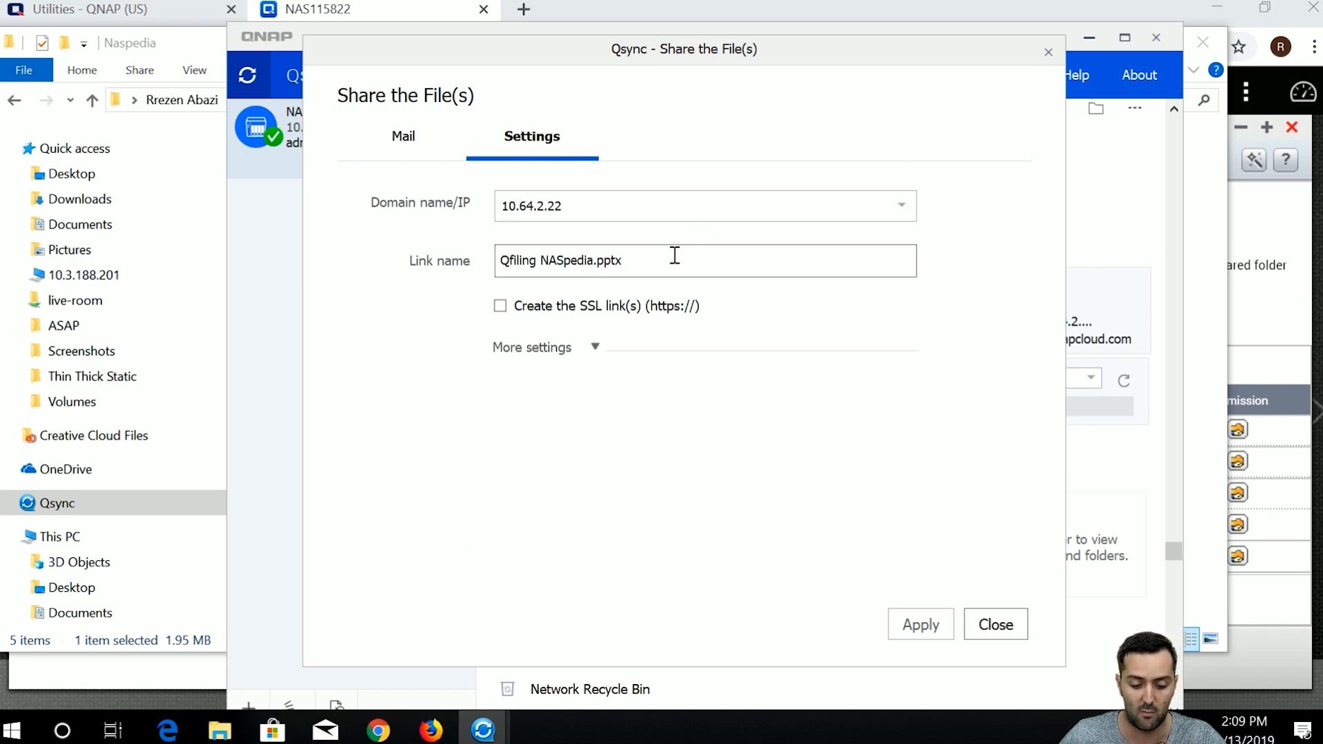
click(594, 347)
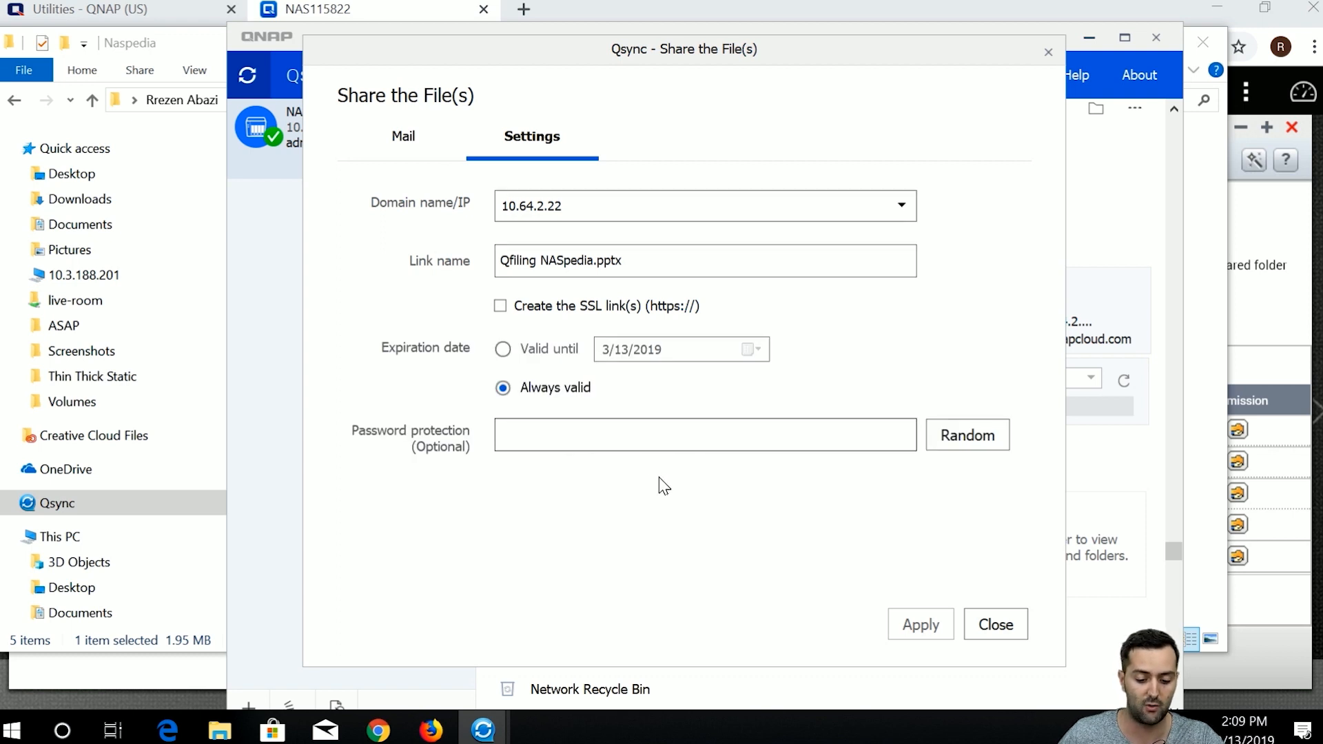
click(686, 434)
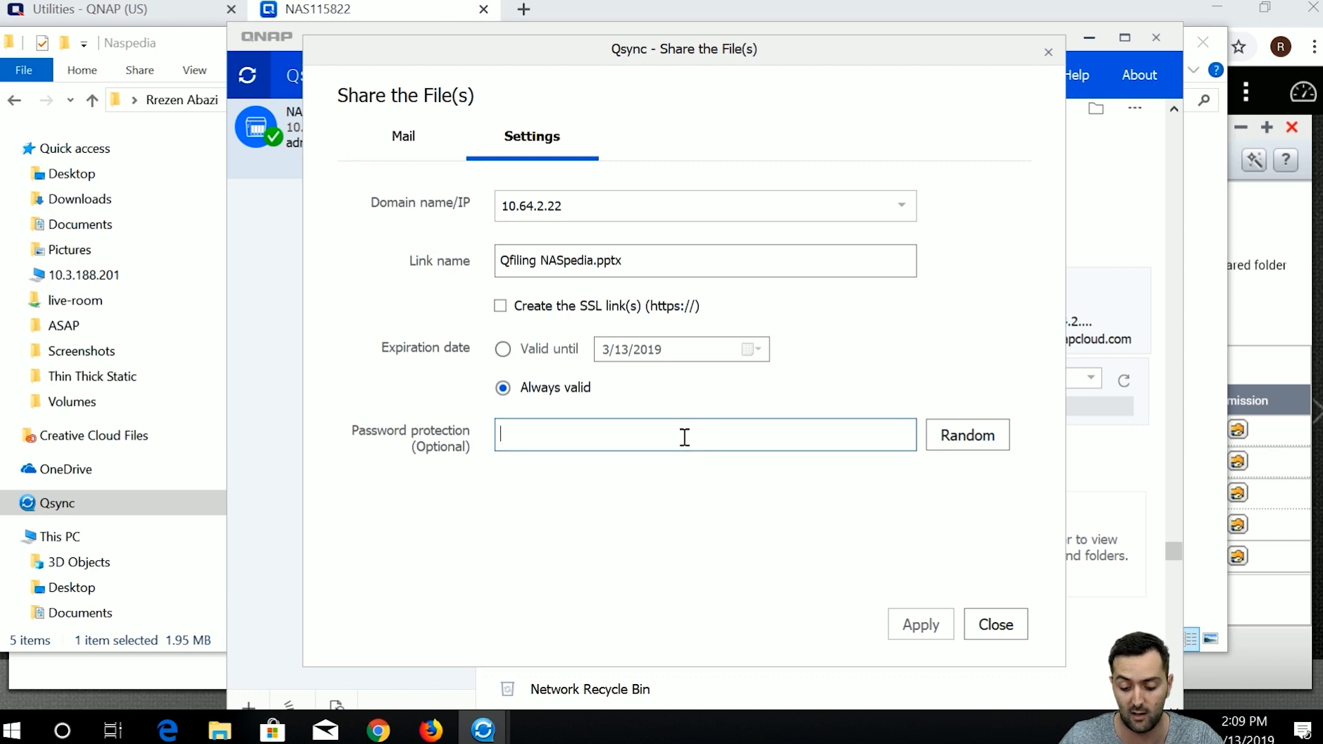
click(407, 140)
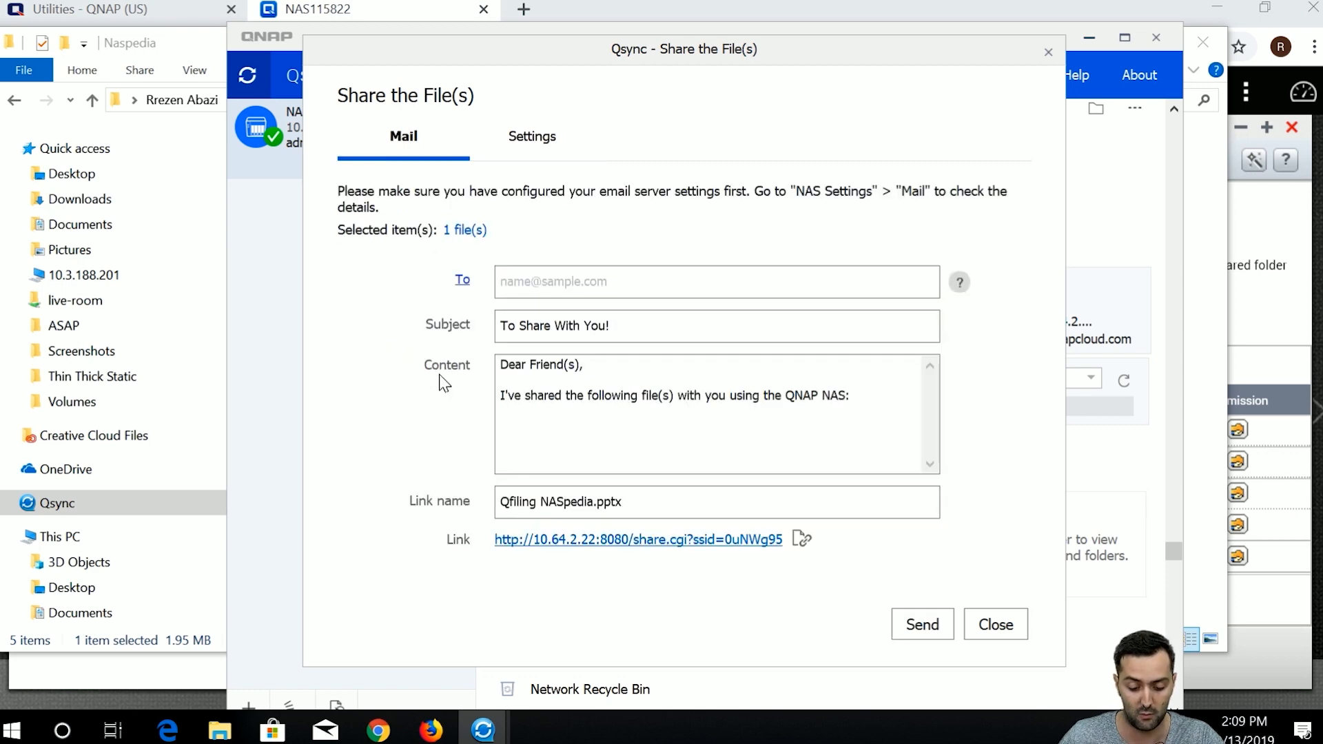
click(918, 629)
click(869, 429)
click(529, 295)
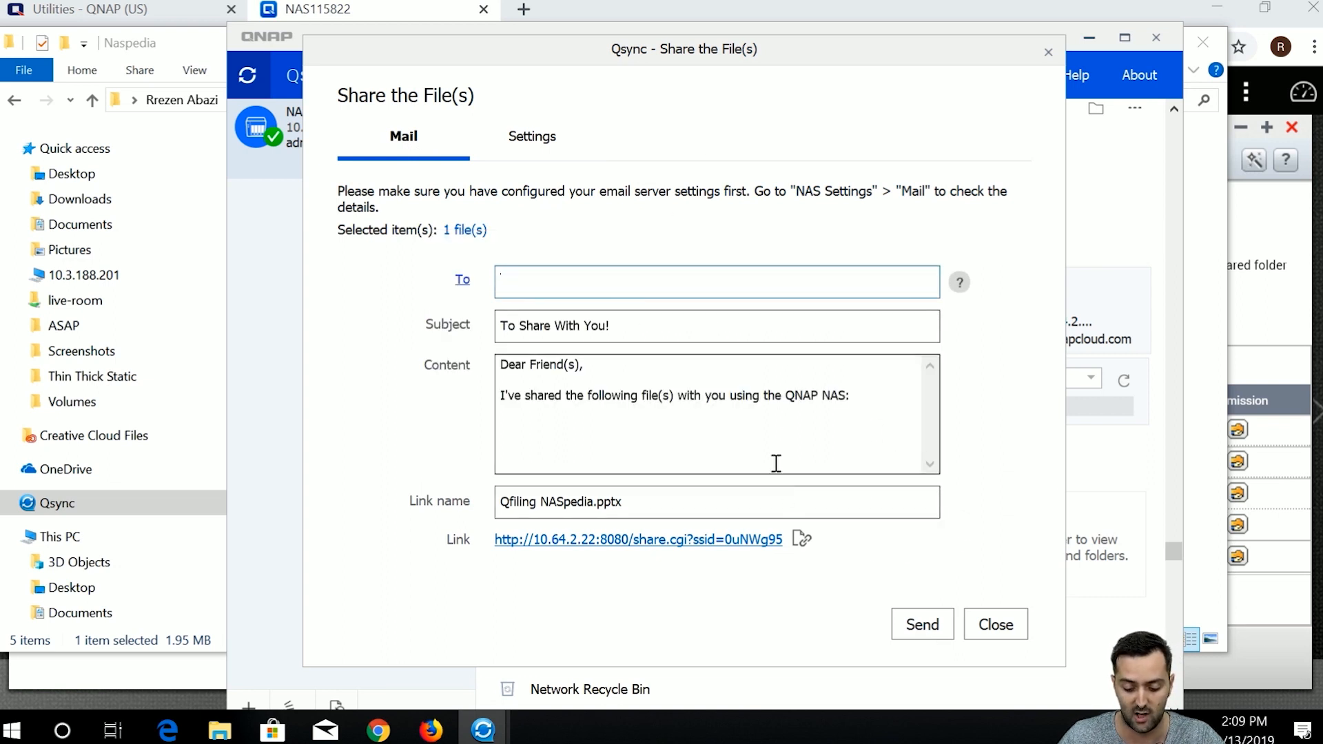
click(995, 627)
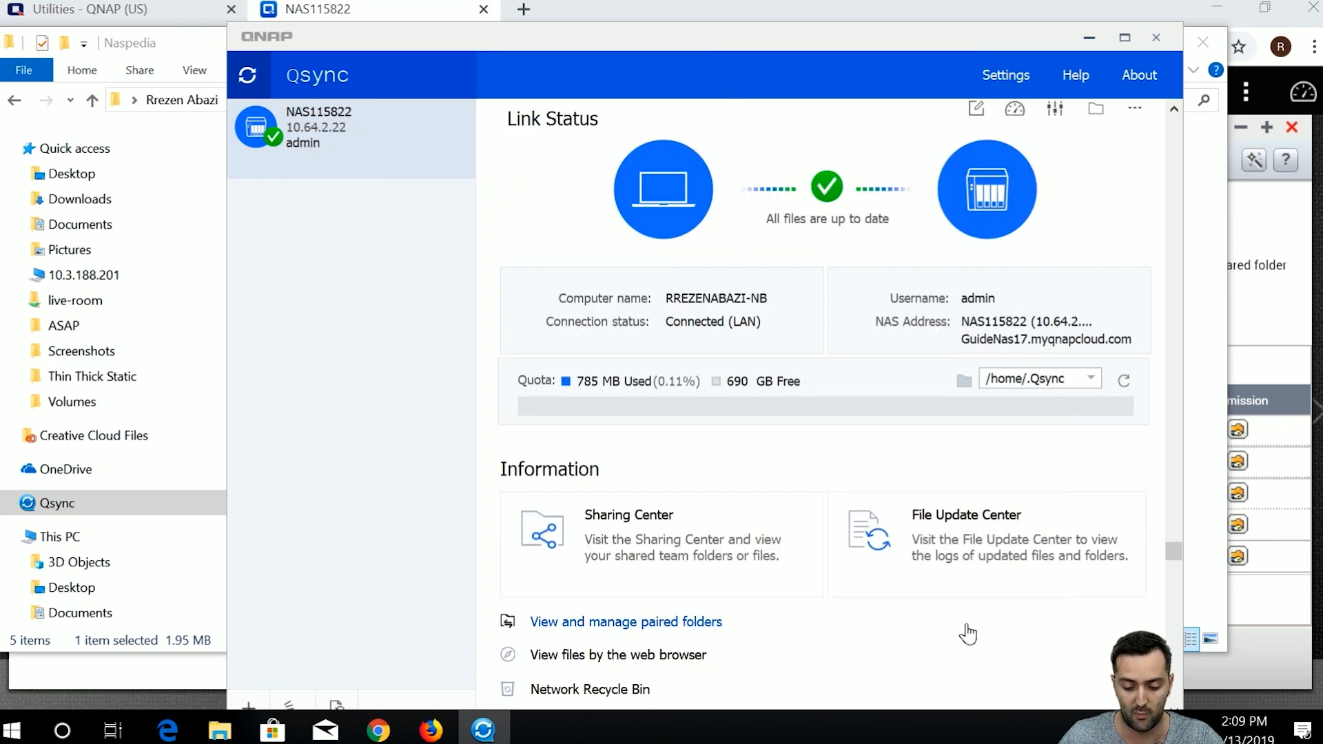
drag(652, 45, 645, 16)
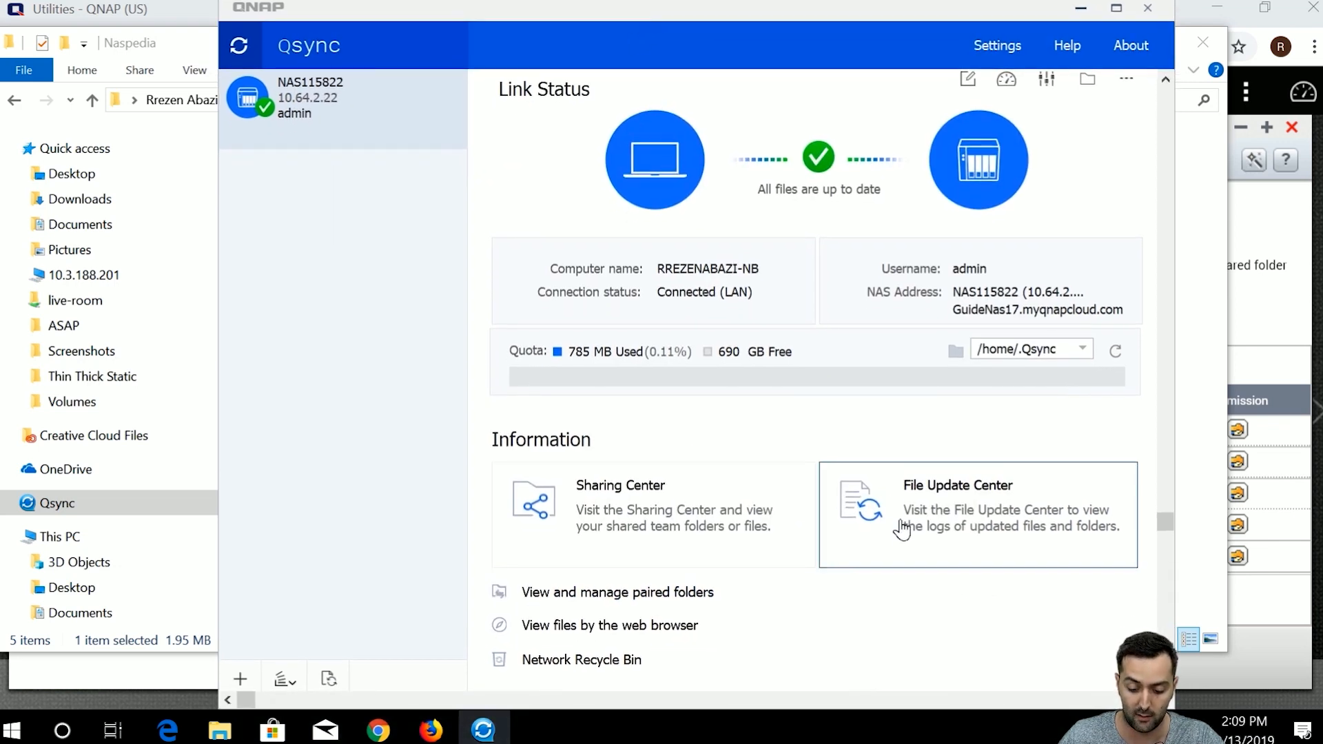
click(692, 525)
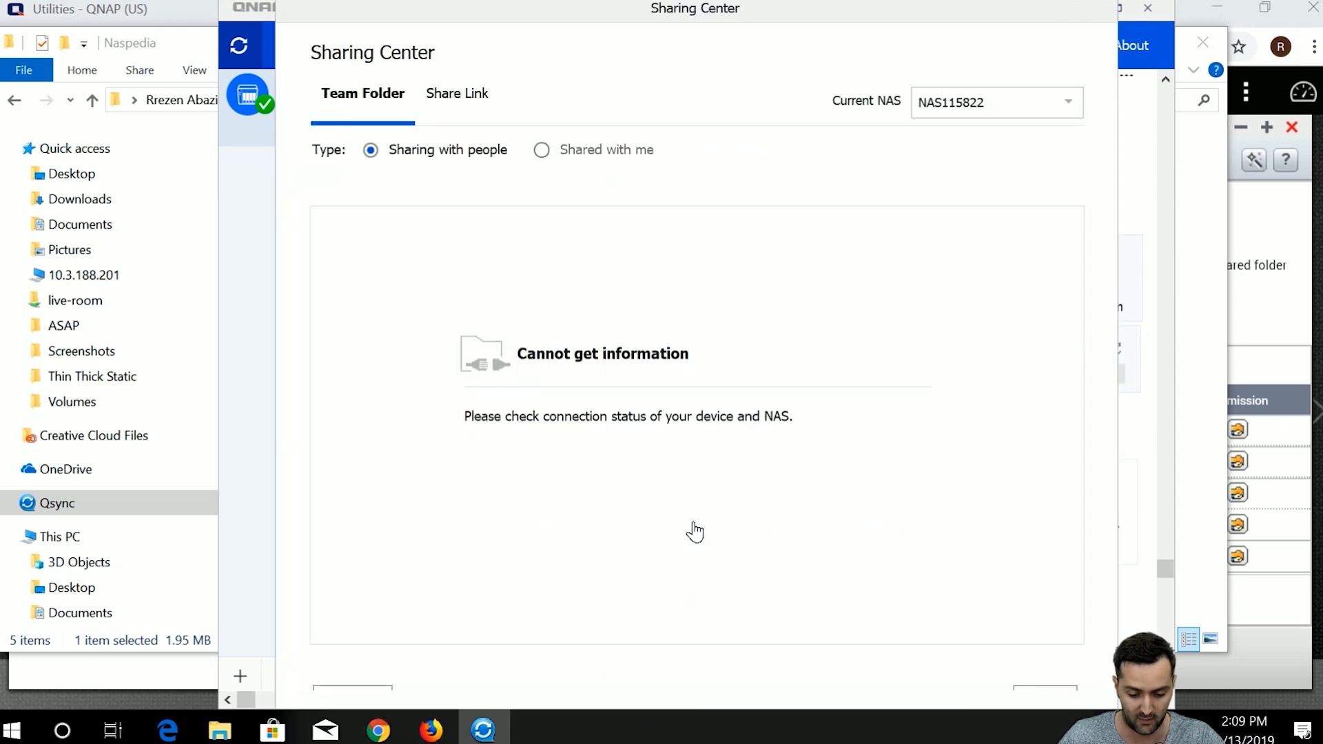
click(457, 94)
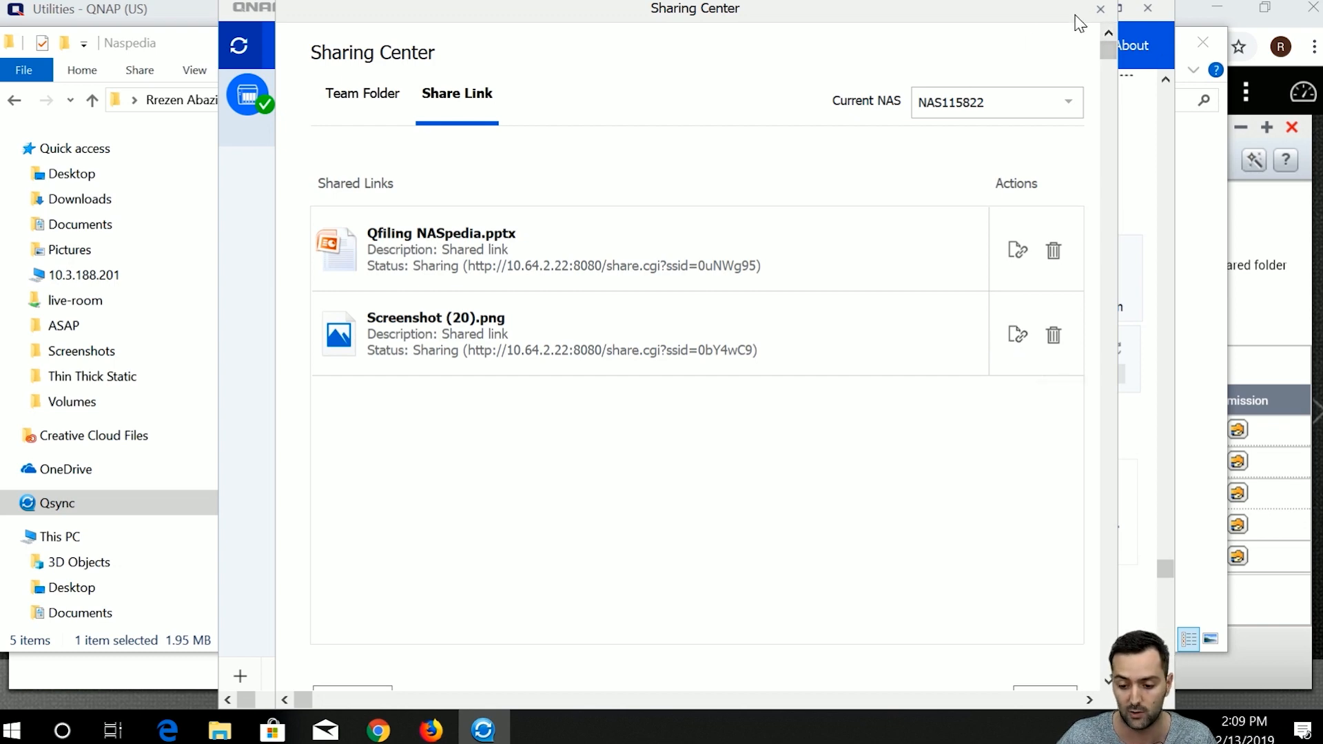
click(1100, 10)
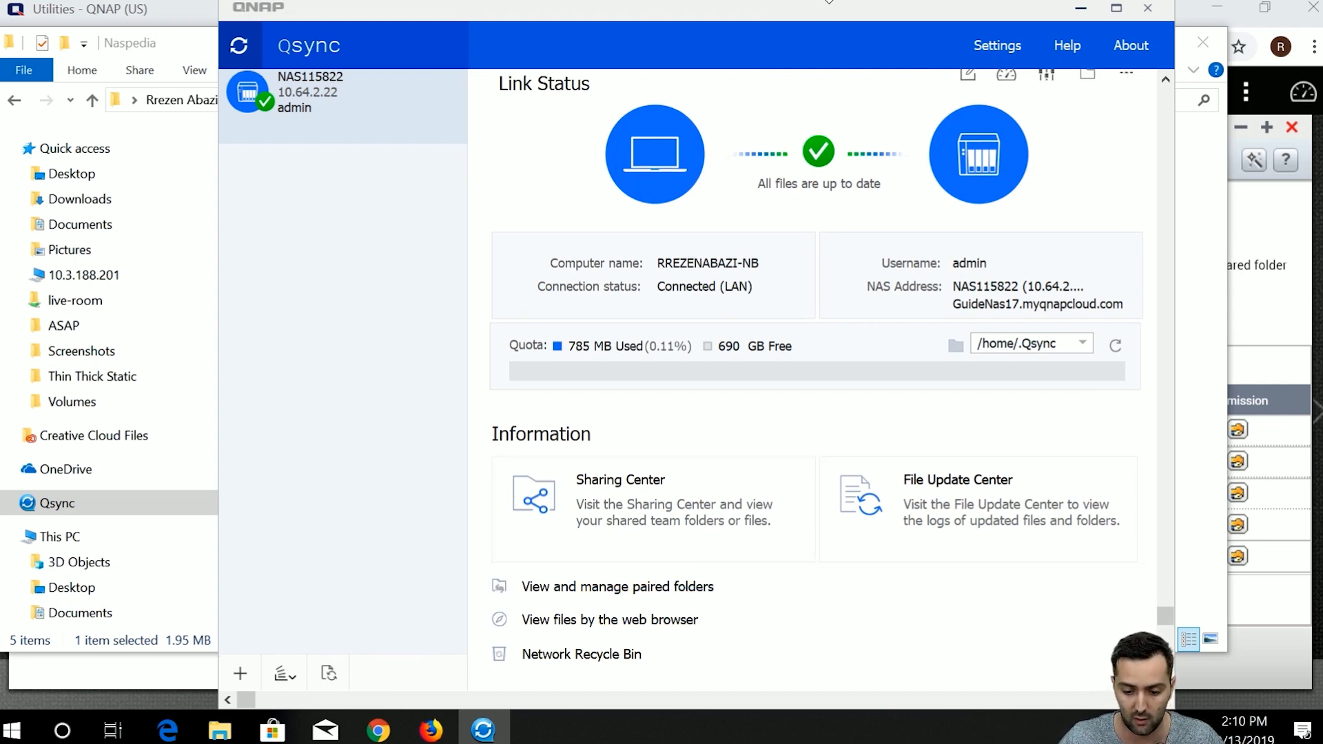
drag(812, 2, 807, 2)
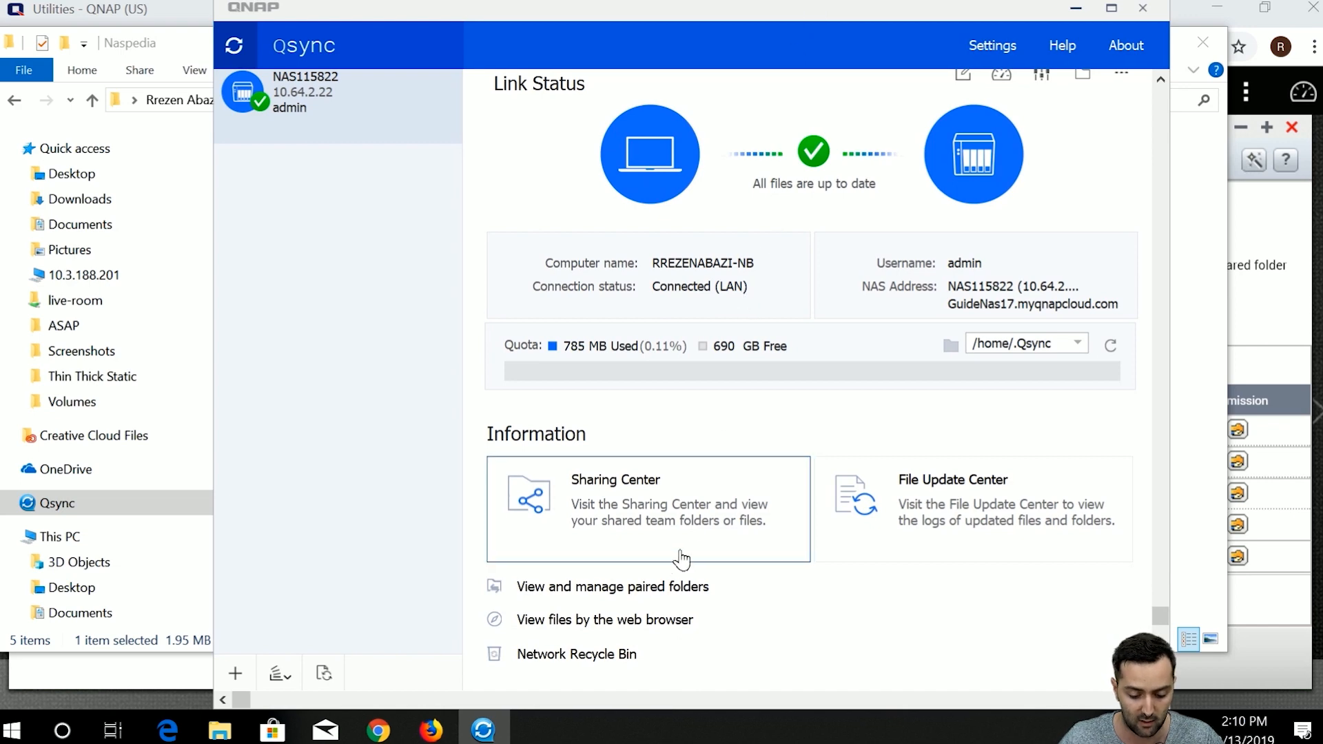
click(673, 591)
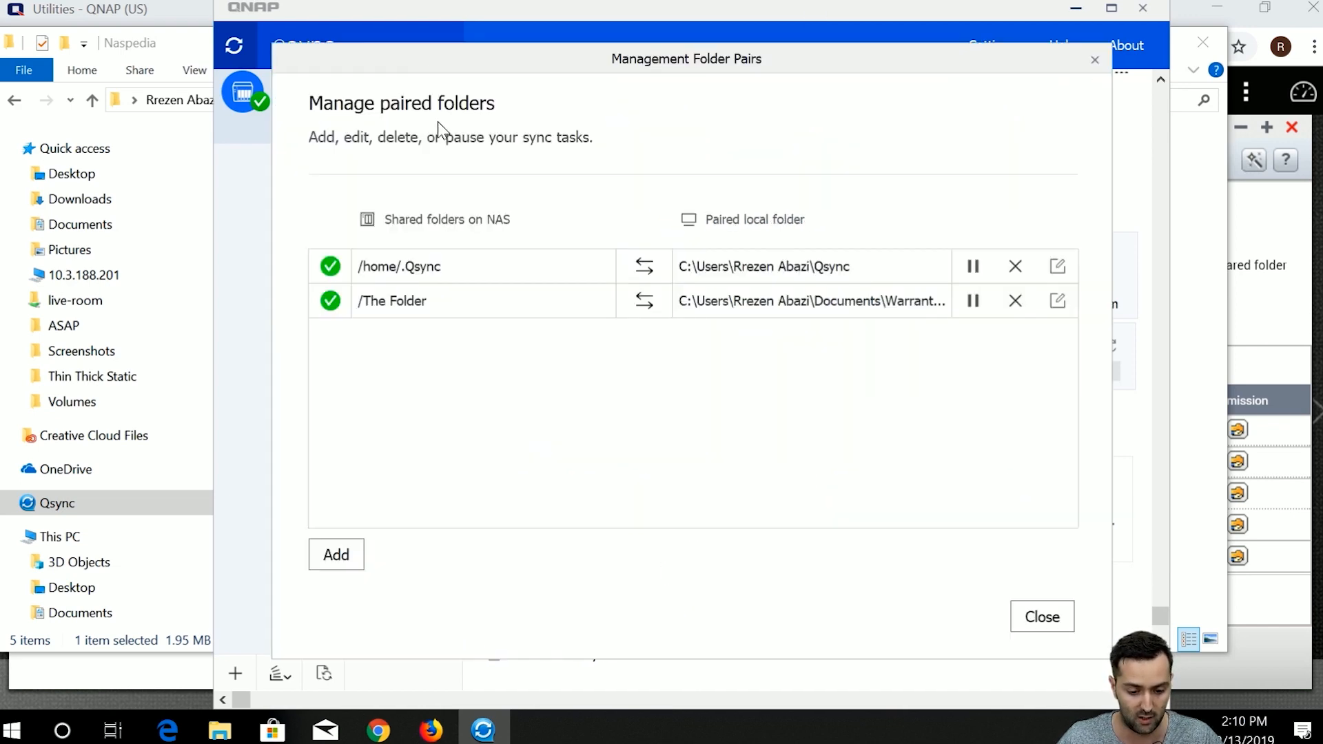
click(1029, 615)
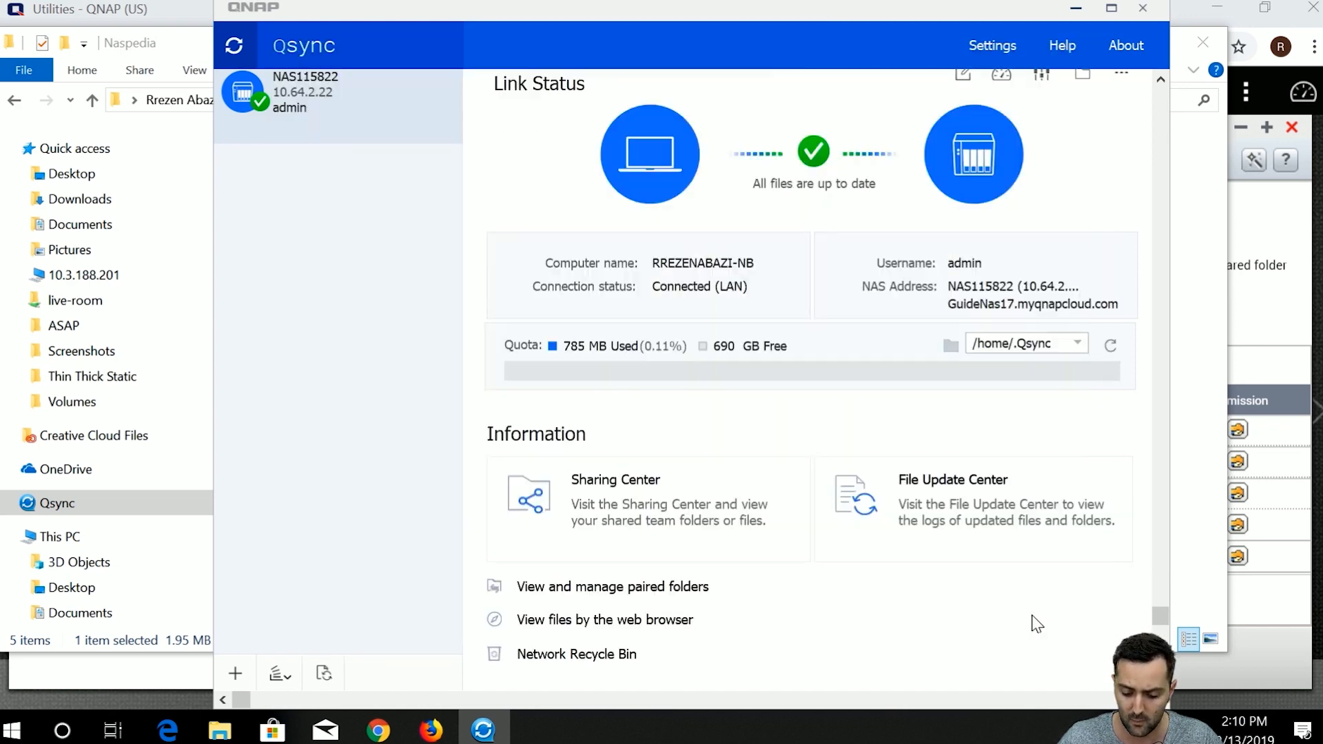
click(650, 514)
click(439, 100)
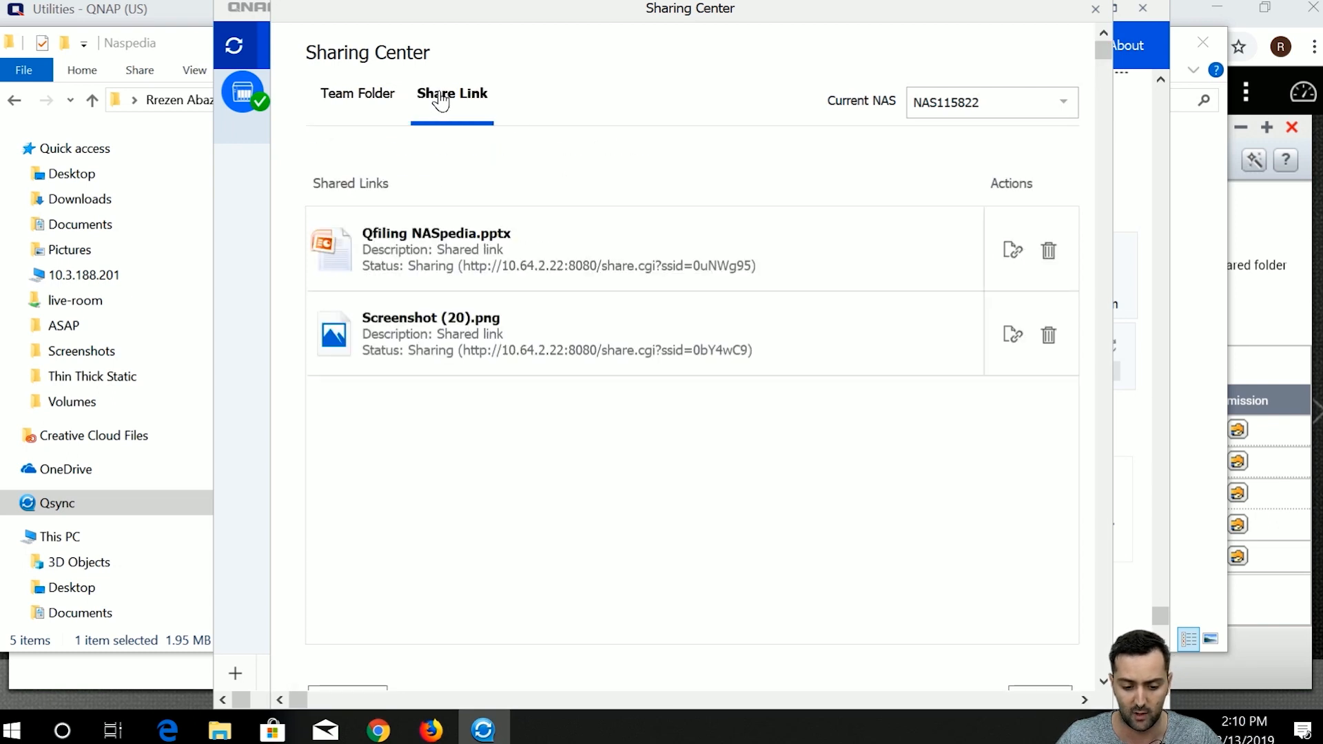
scroll(651, 388, down, 1)
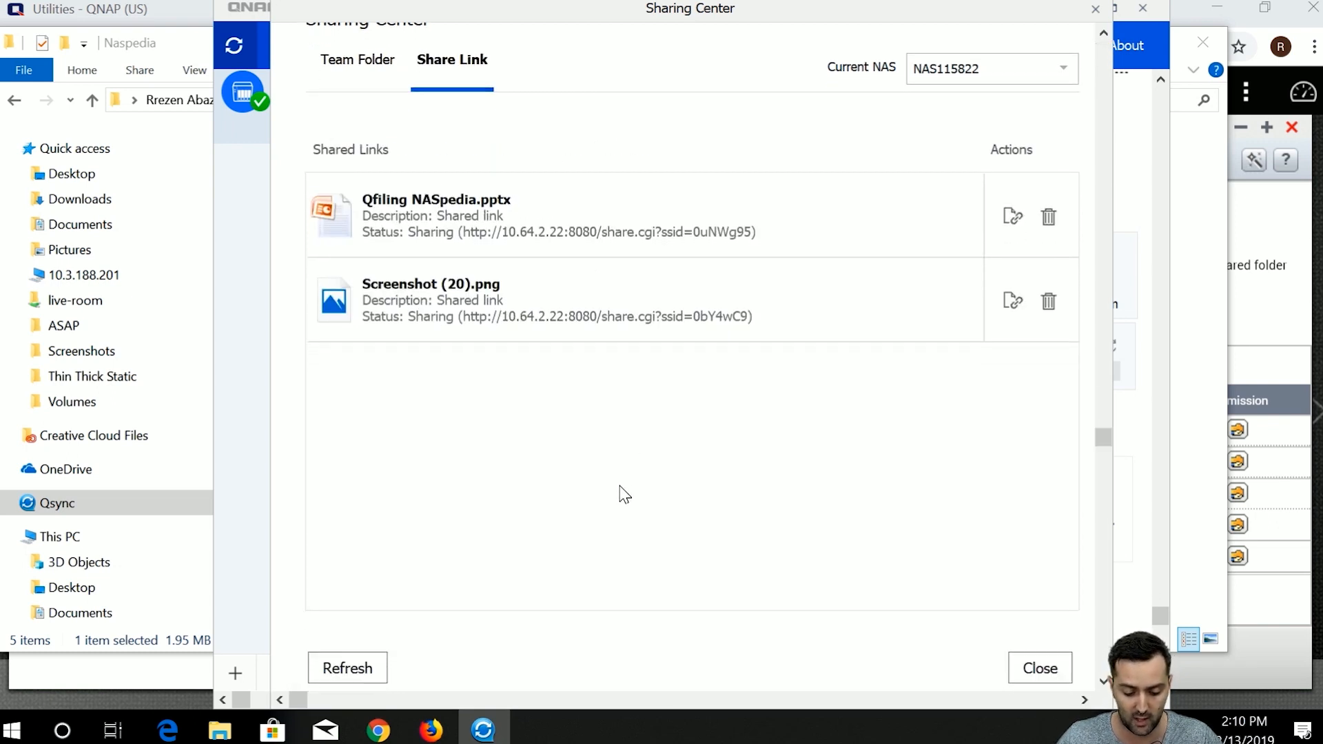
scroll(742, 468, up, 1)
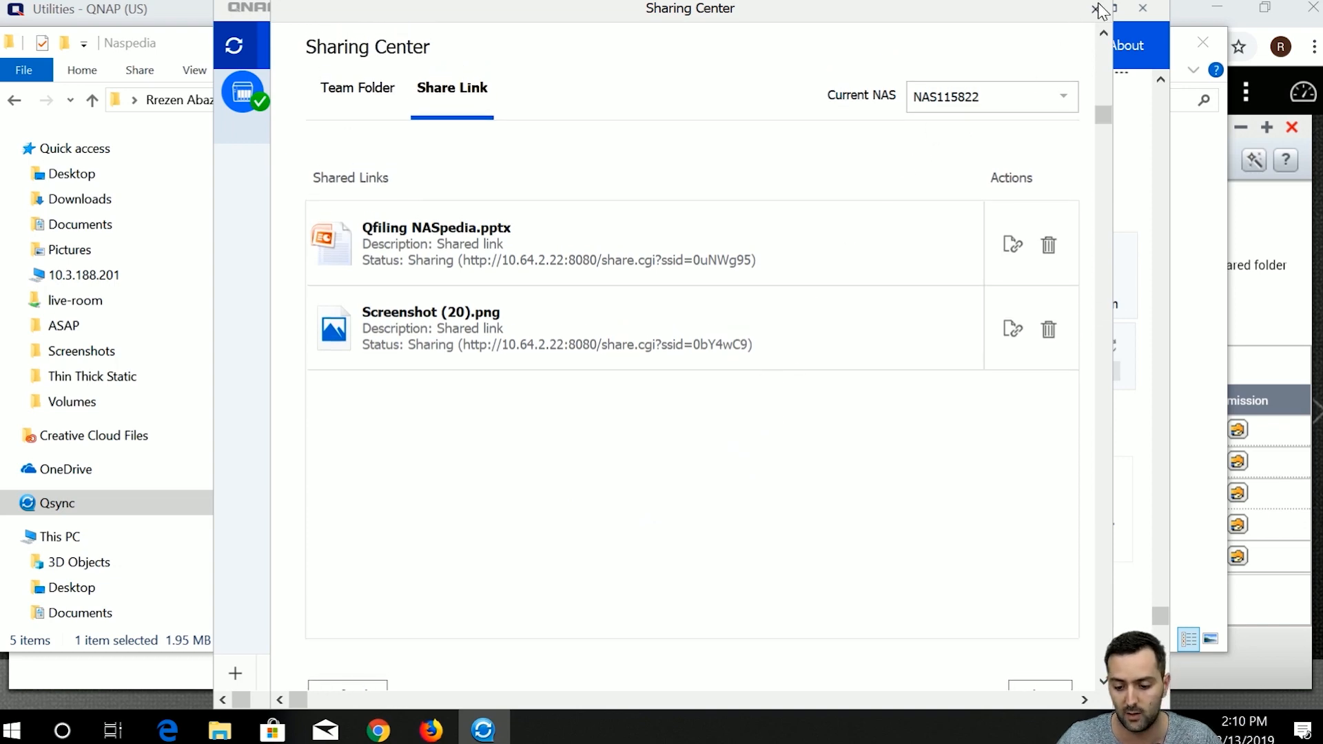
click(1063, 96)
click(1067, 89)
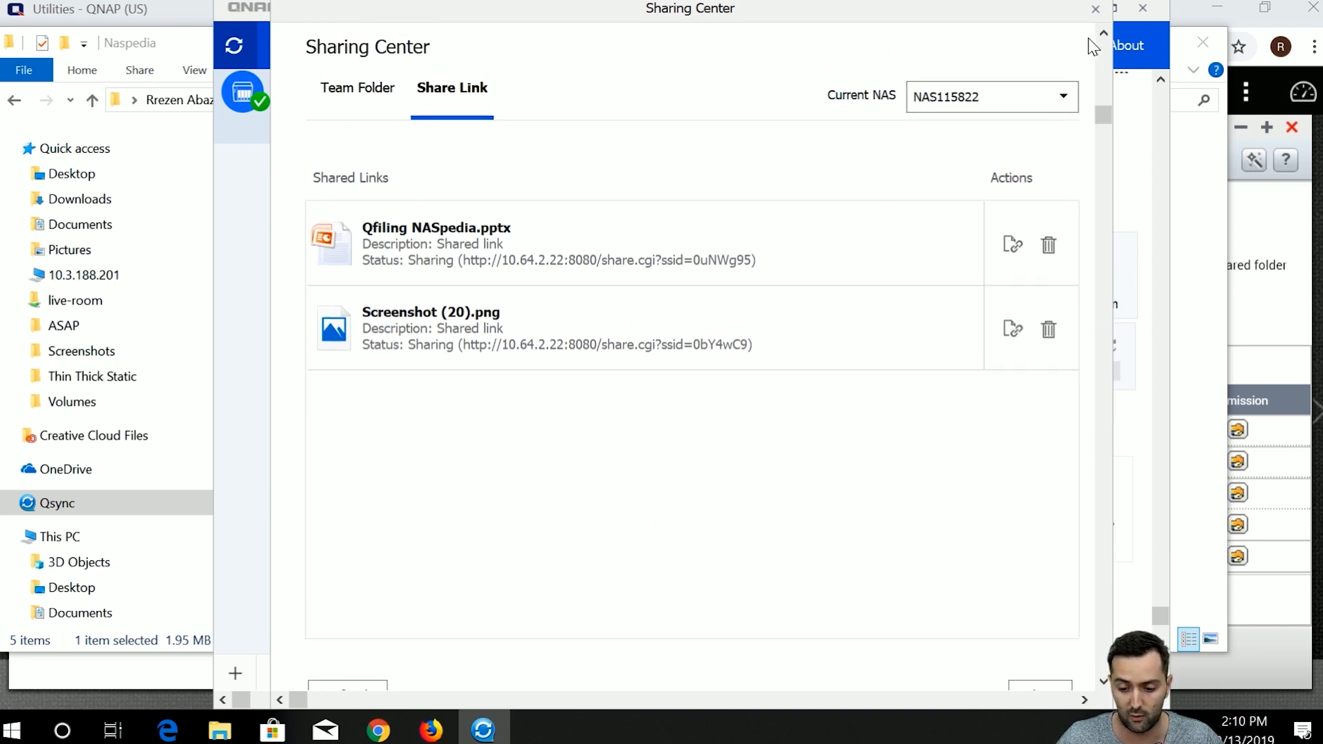
click(1098, 9)
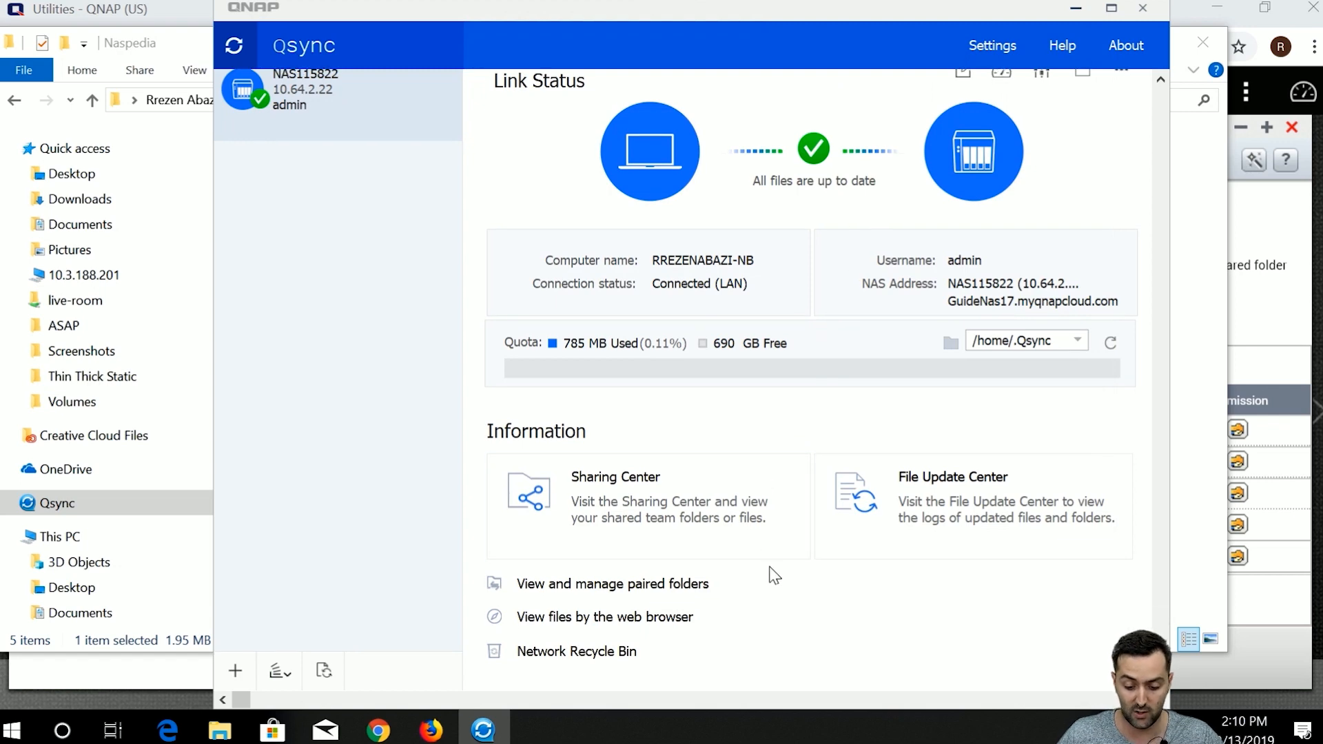
Review the Qsync log of updated files and folders with the filter on All.
click(904, 532)
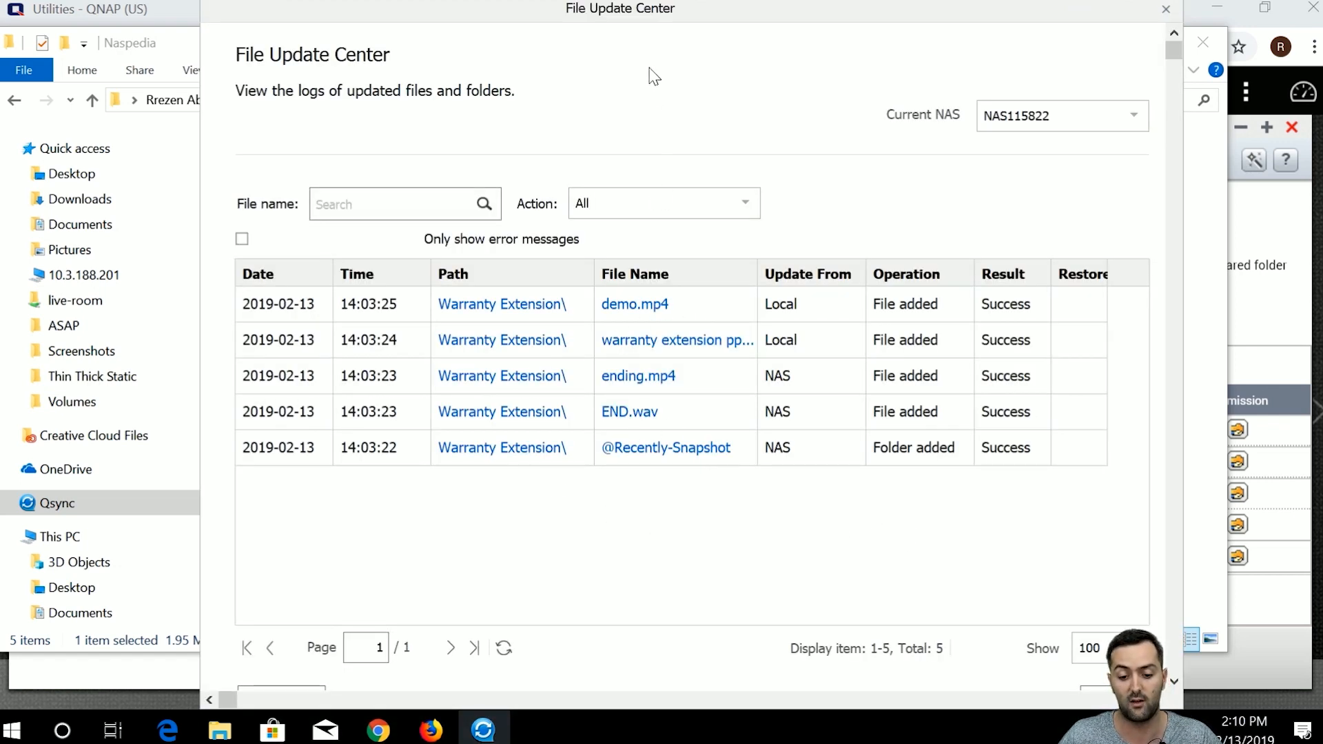
drag(653, 29, 643, 32)
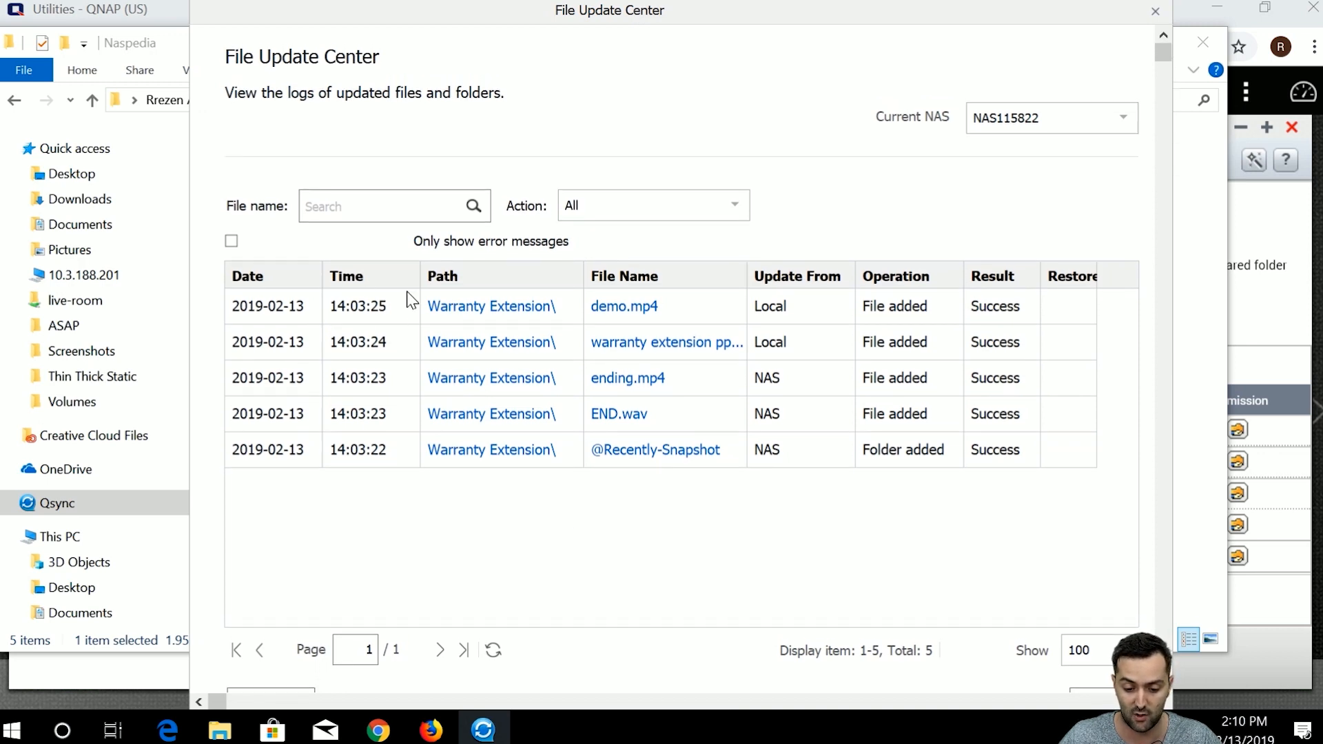
click(631, 205)
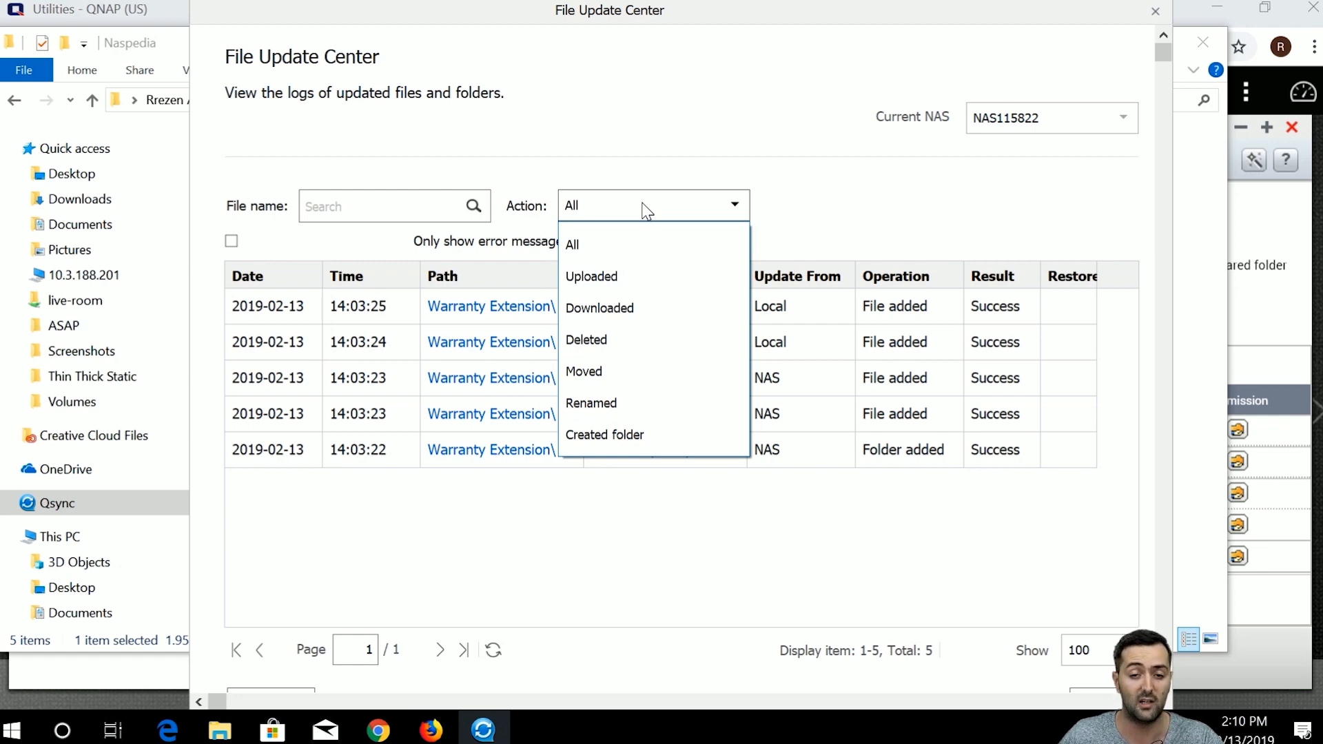
click(646, 211)
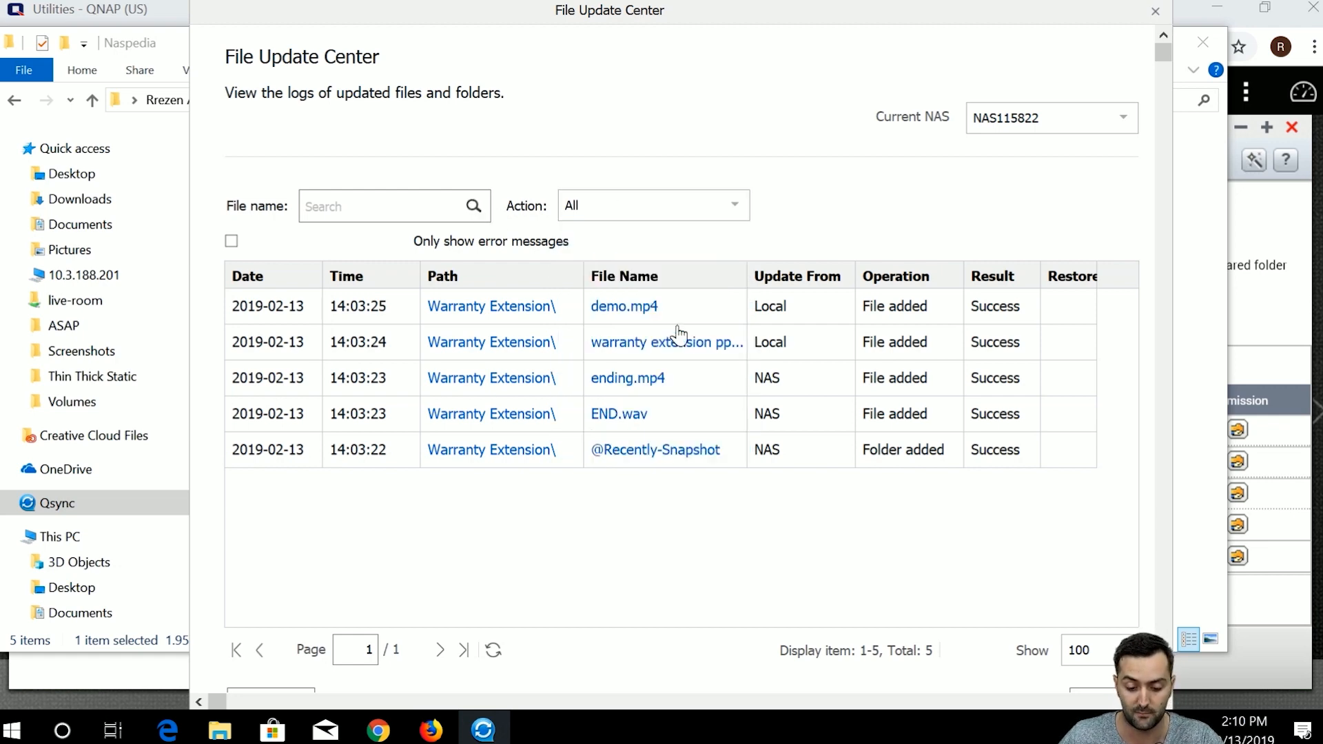
scroll(1039, 611, down, 2)
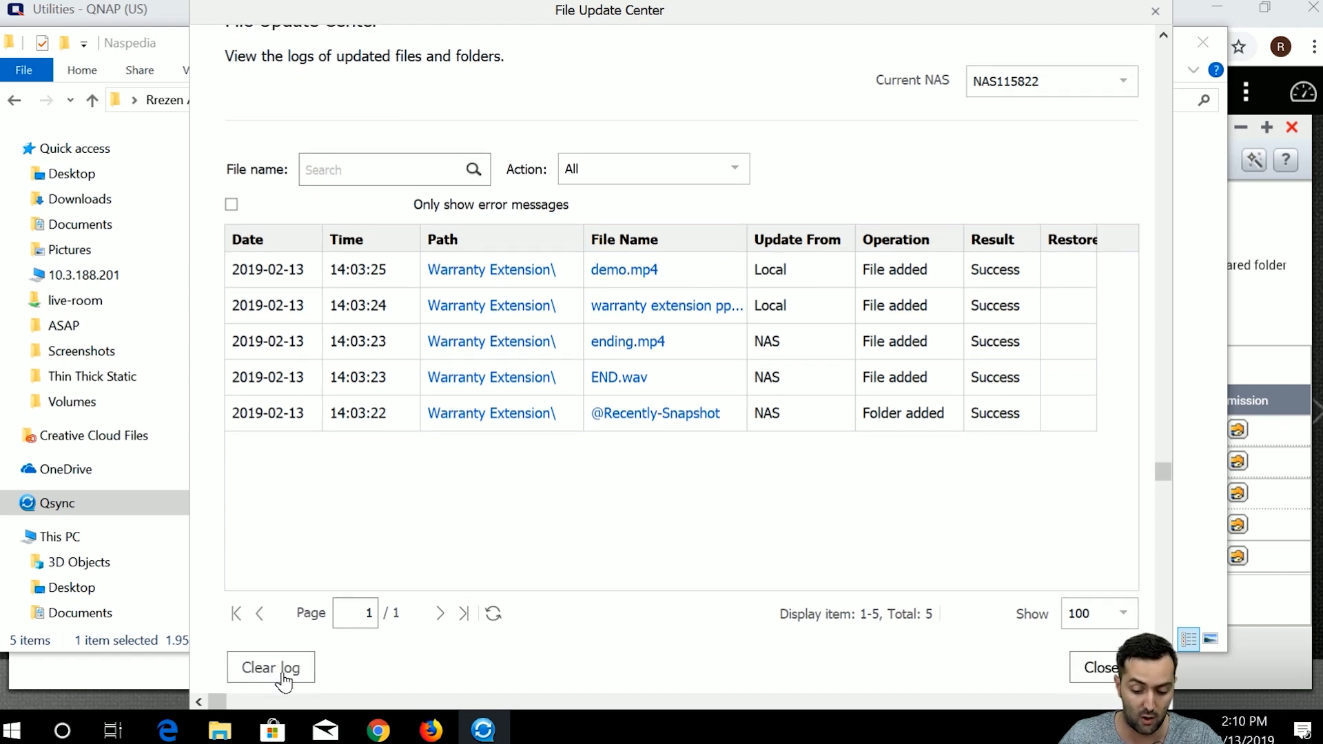
click(1074, 675)
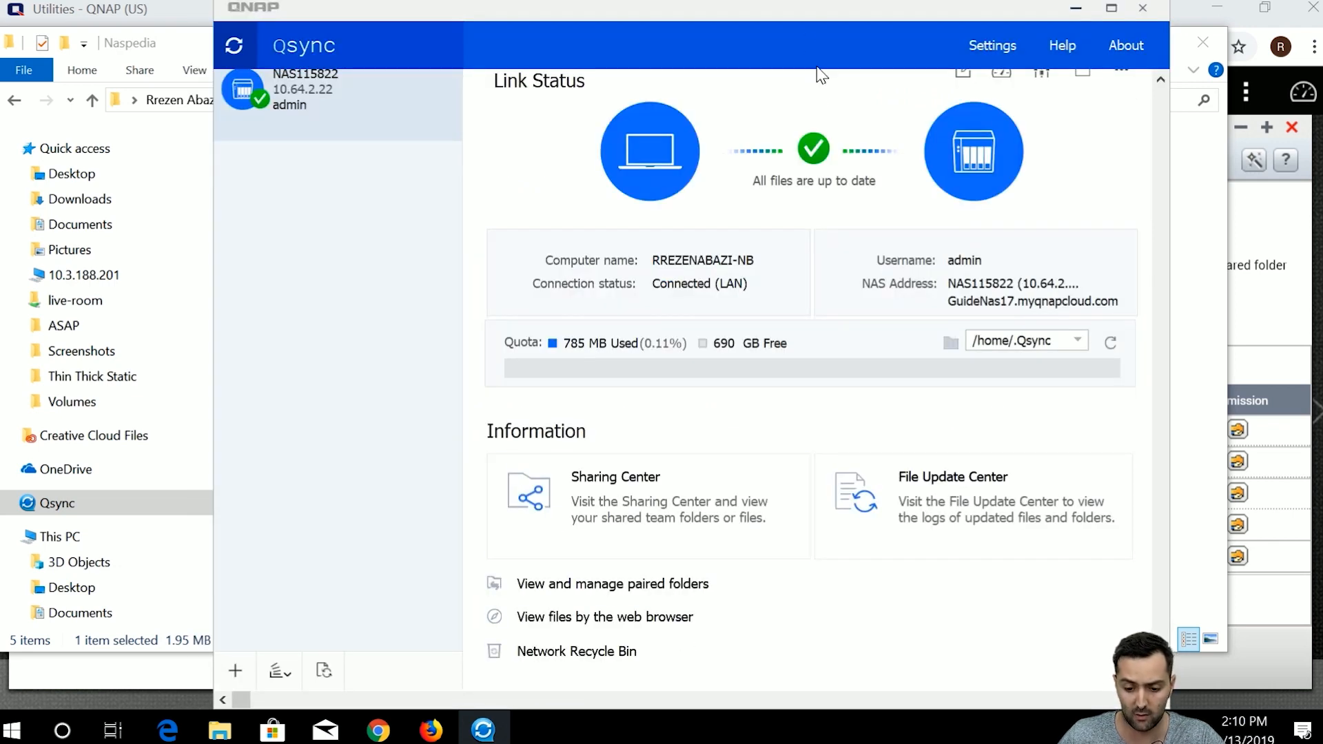
Close the Qsync Client and the Naspedia folder window.
drag(805, 6, 792, 9)
scroll(763, 507, up, 2)
scroll(827, 518, down, 1)
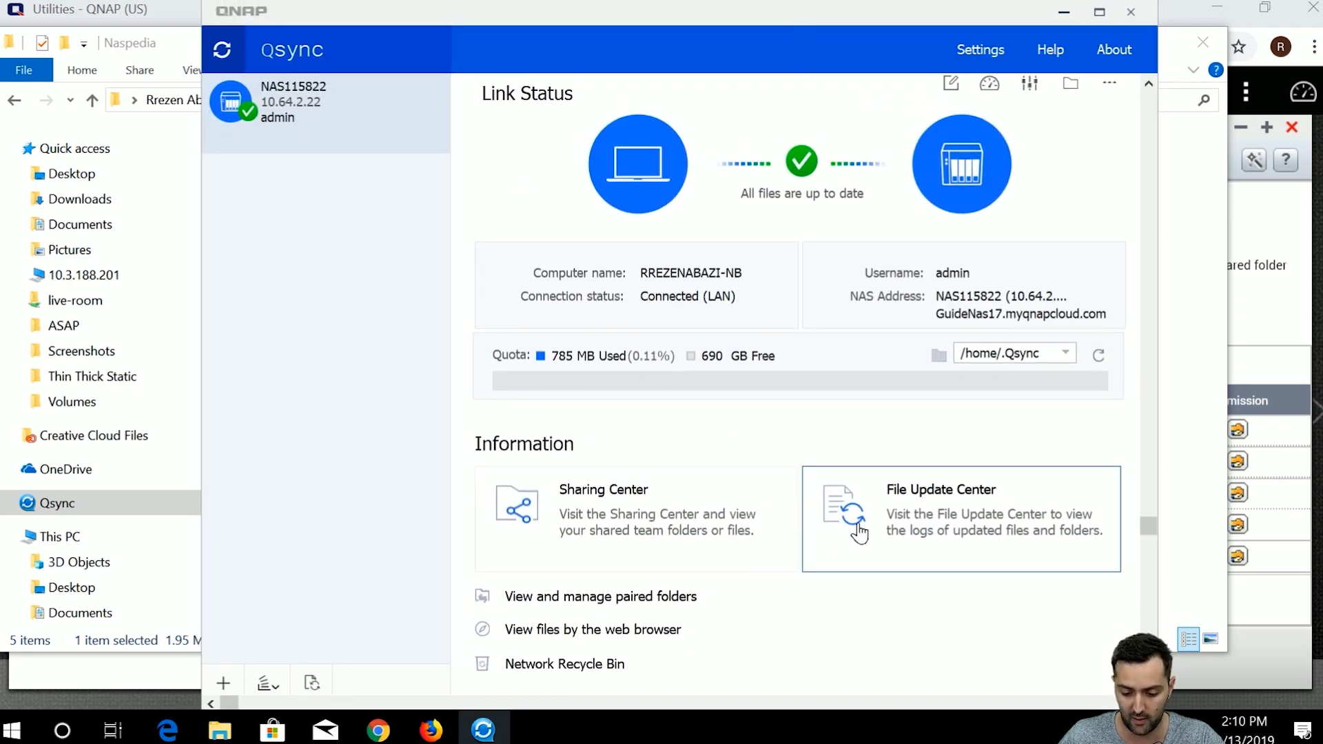
drag(1147, 526, 1152, 581)
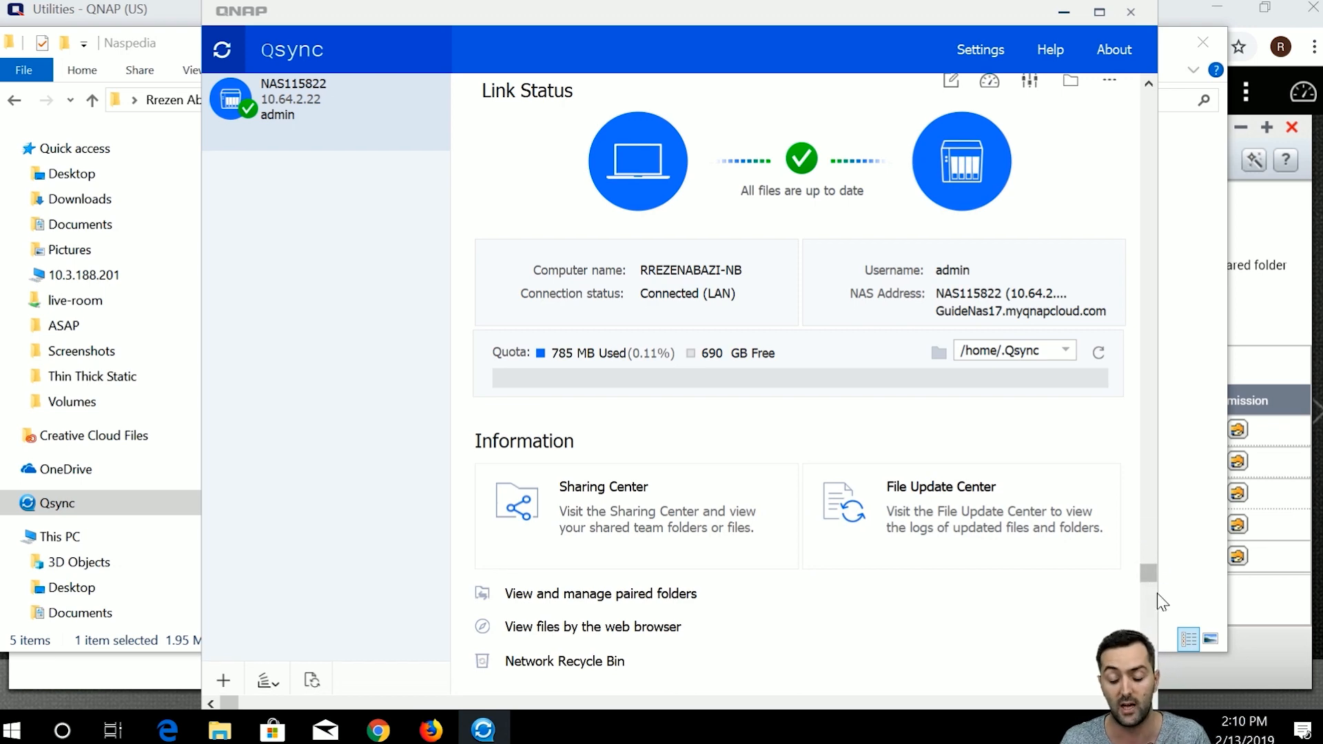
click(1130, 12)
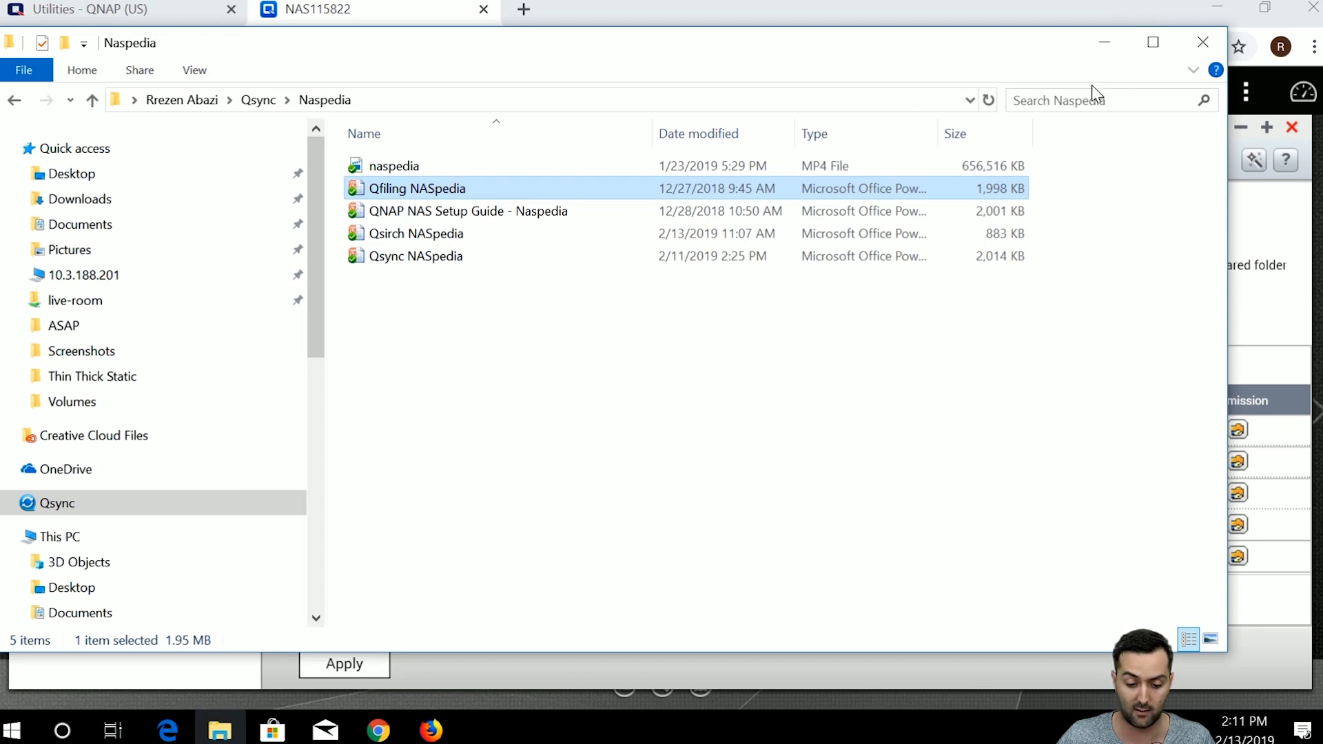
click(1204, 46)
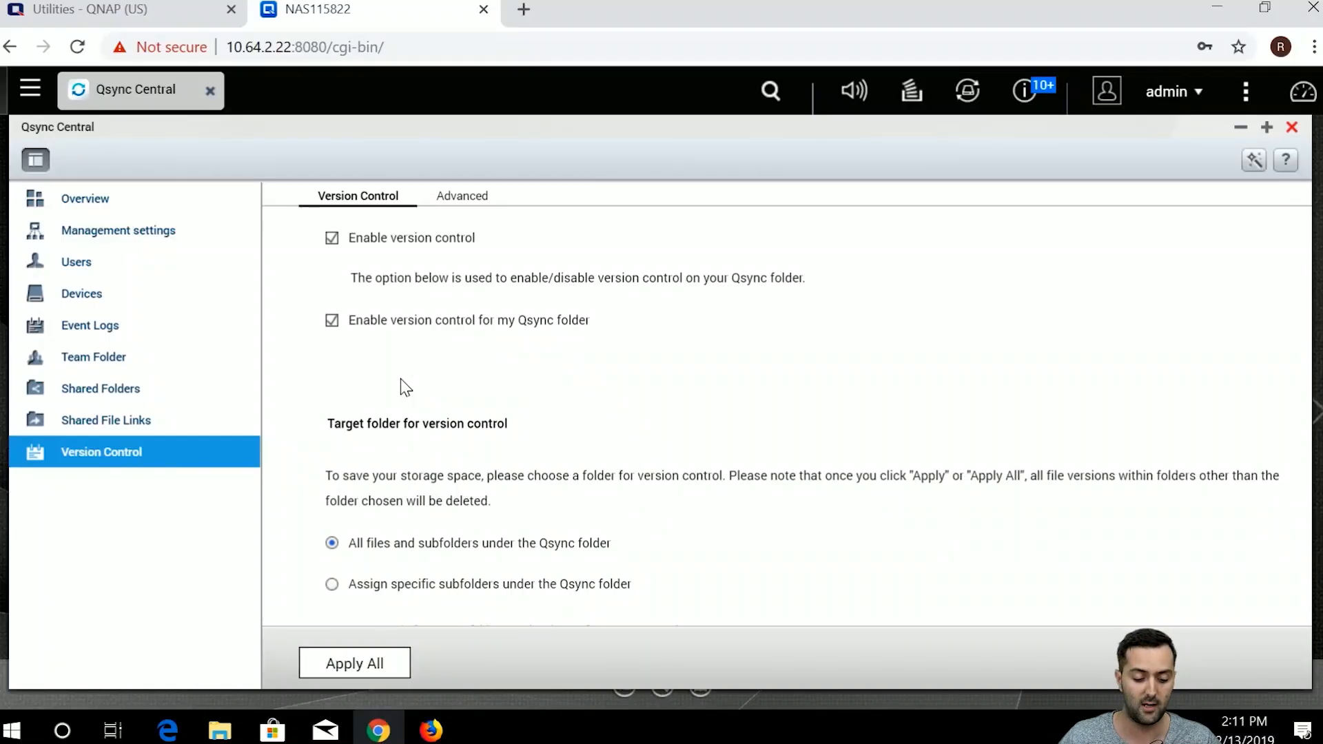
Open the Version Control page, with versioning on for all Qsync files and subfolders.
click(126, 462)
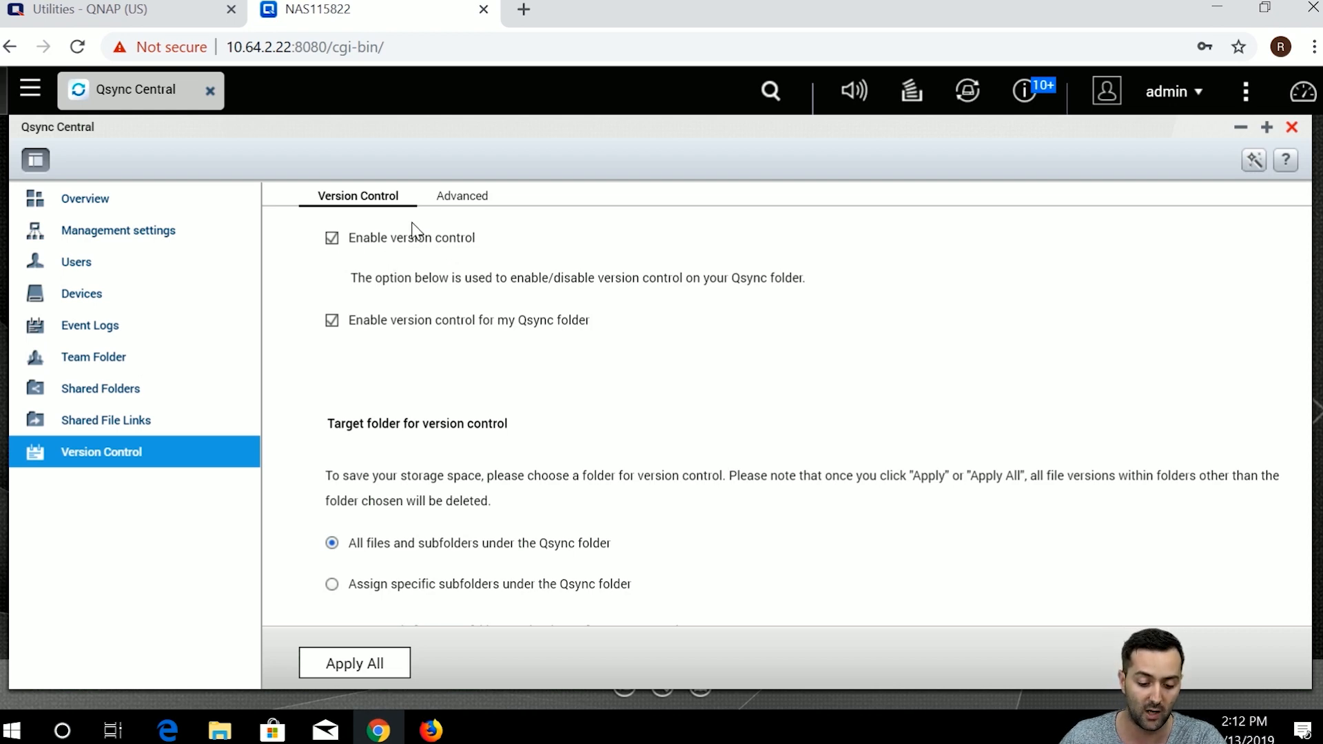
On the Advanced tab, keep Maximum Number of Versions at 32 and apply it.
click(458, 199)
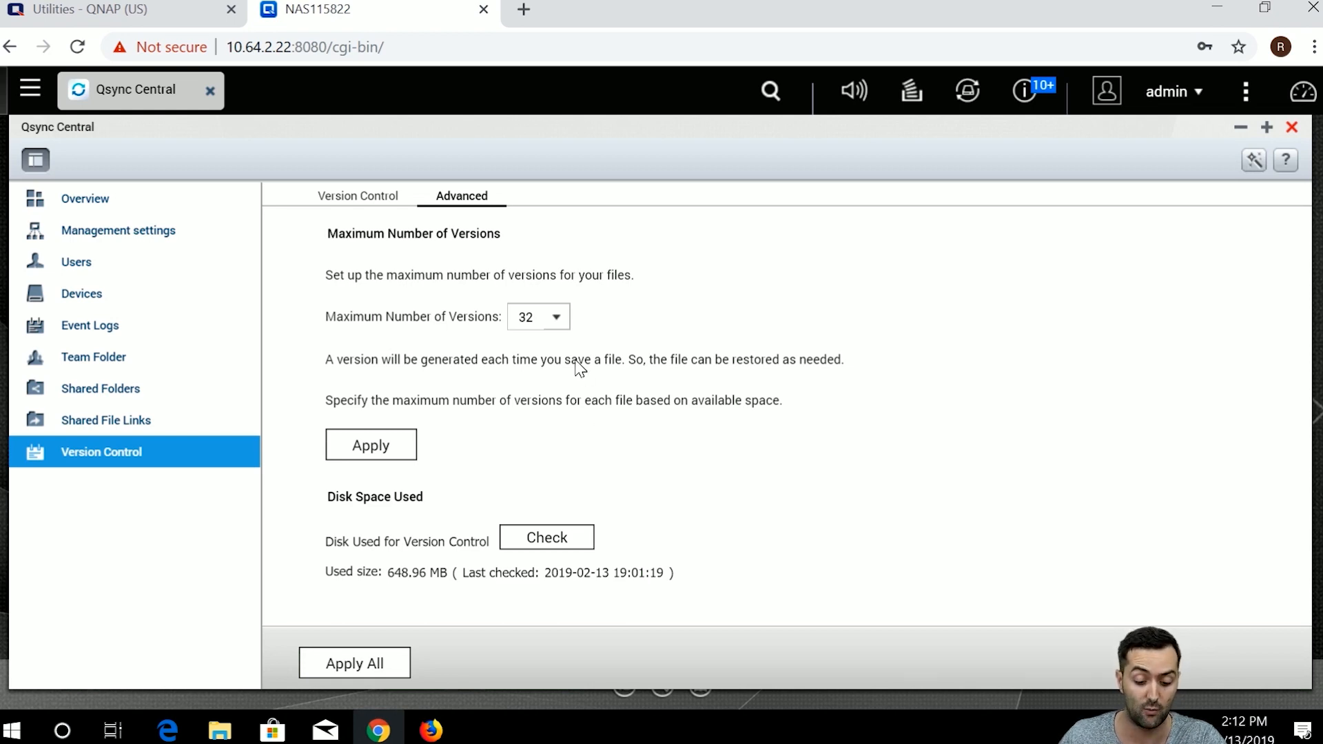
click(558, 319)
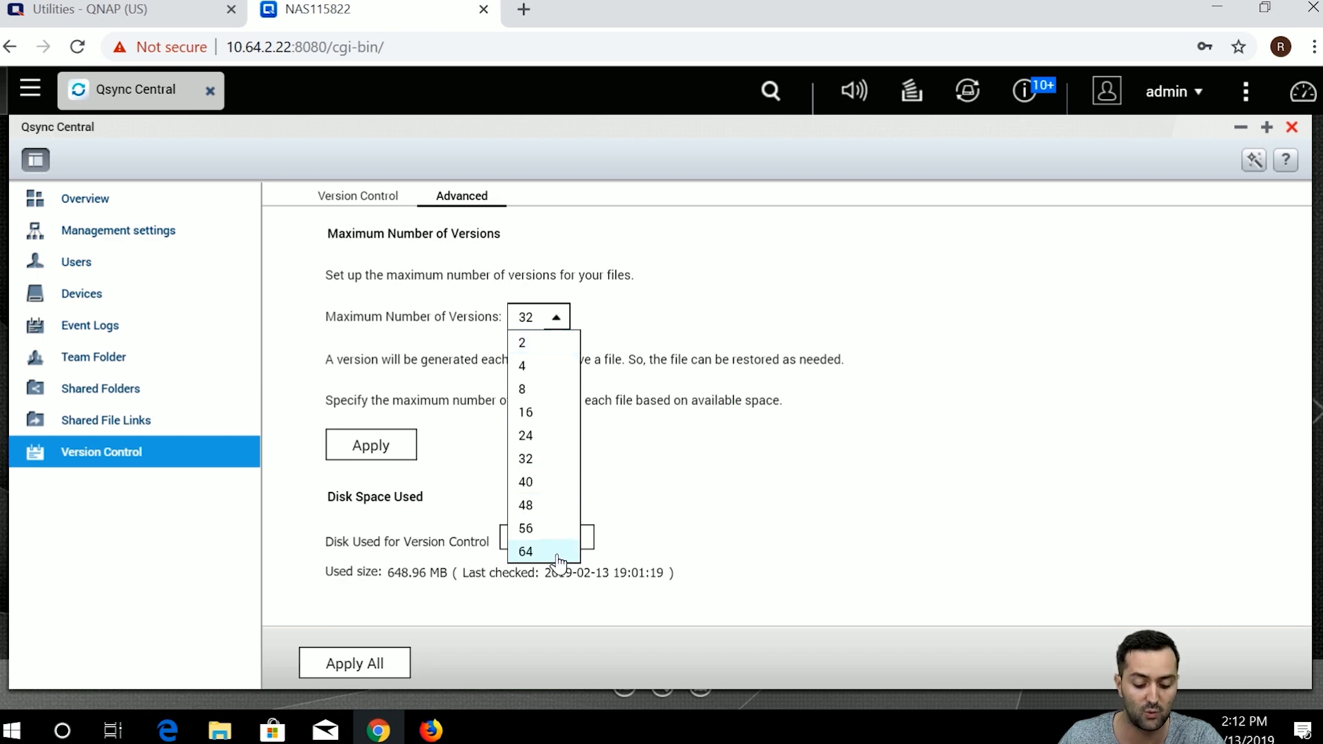
click(646, 341)
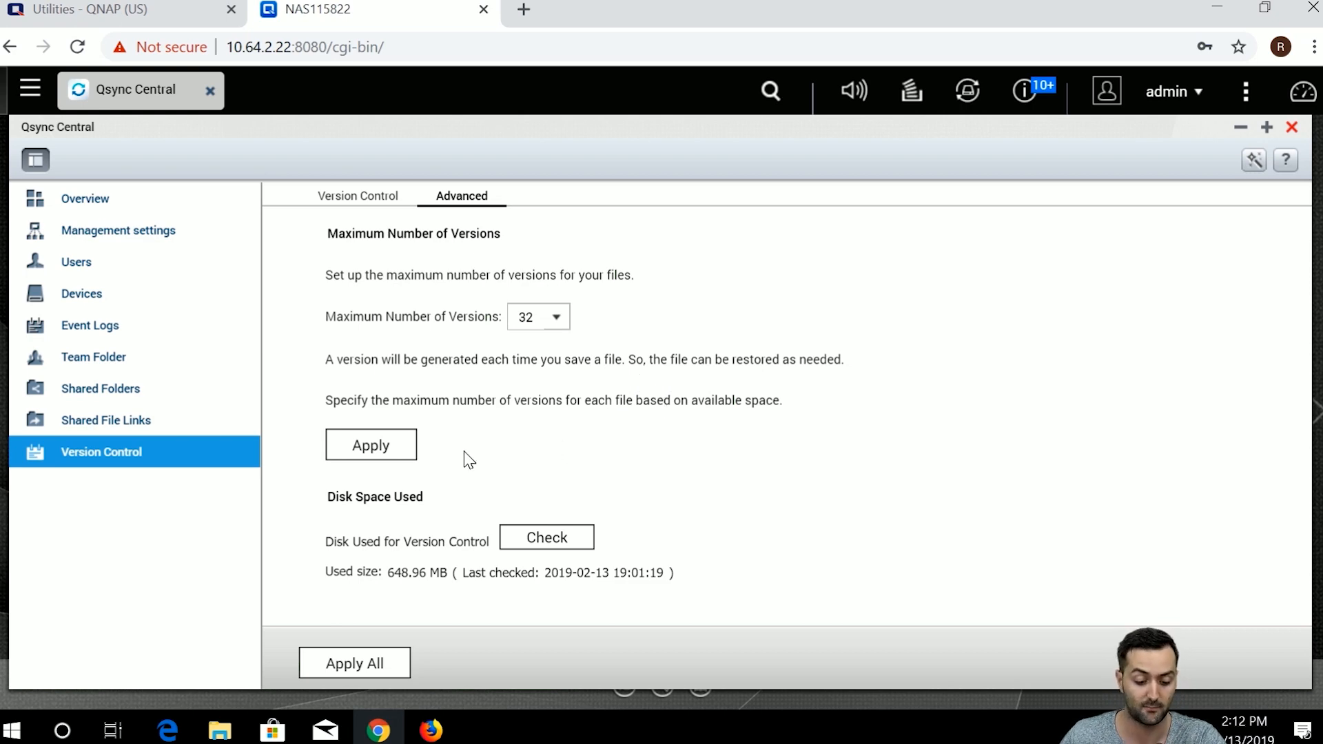
click(401, 453)
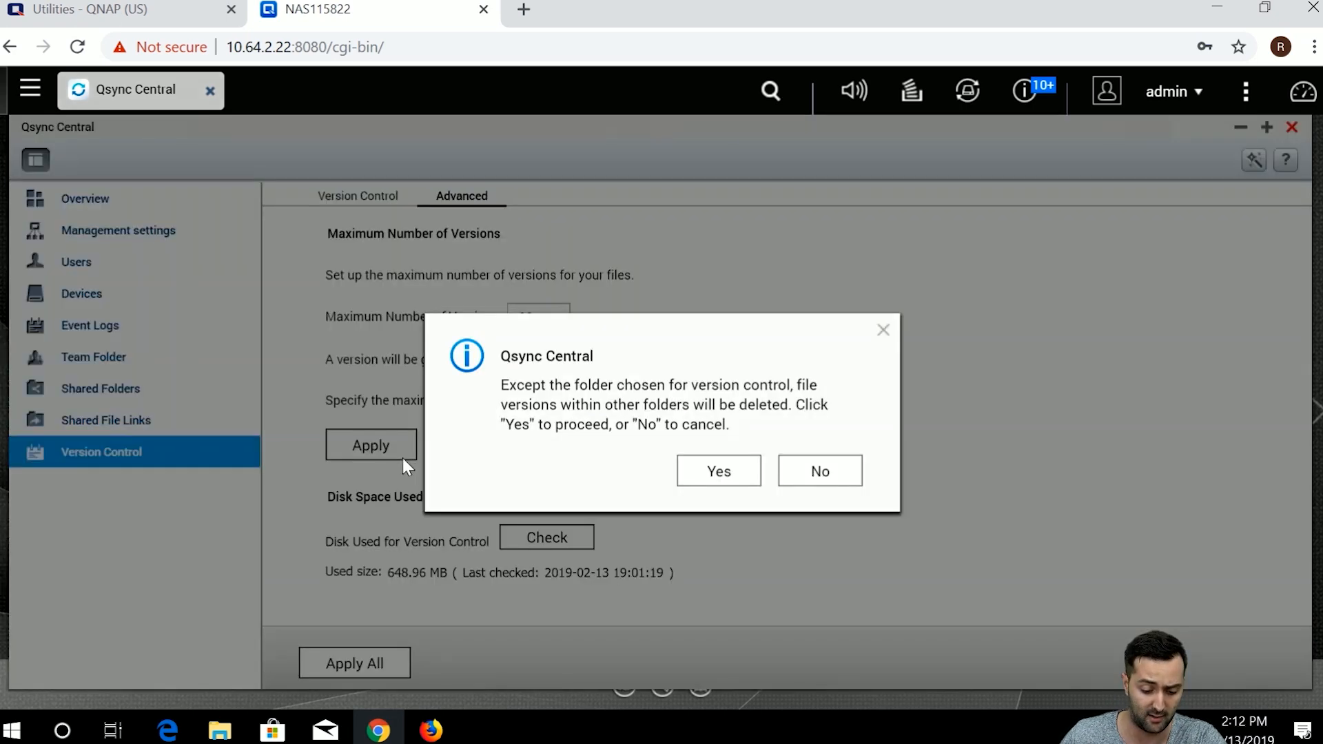
click(717, 468)
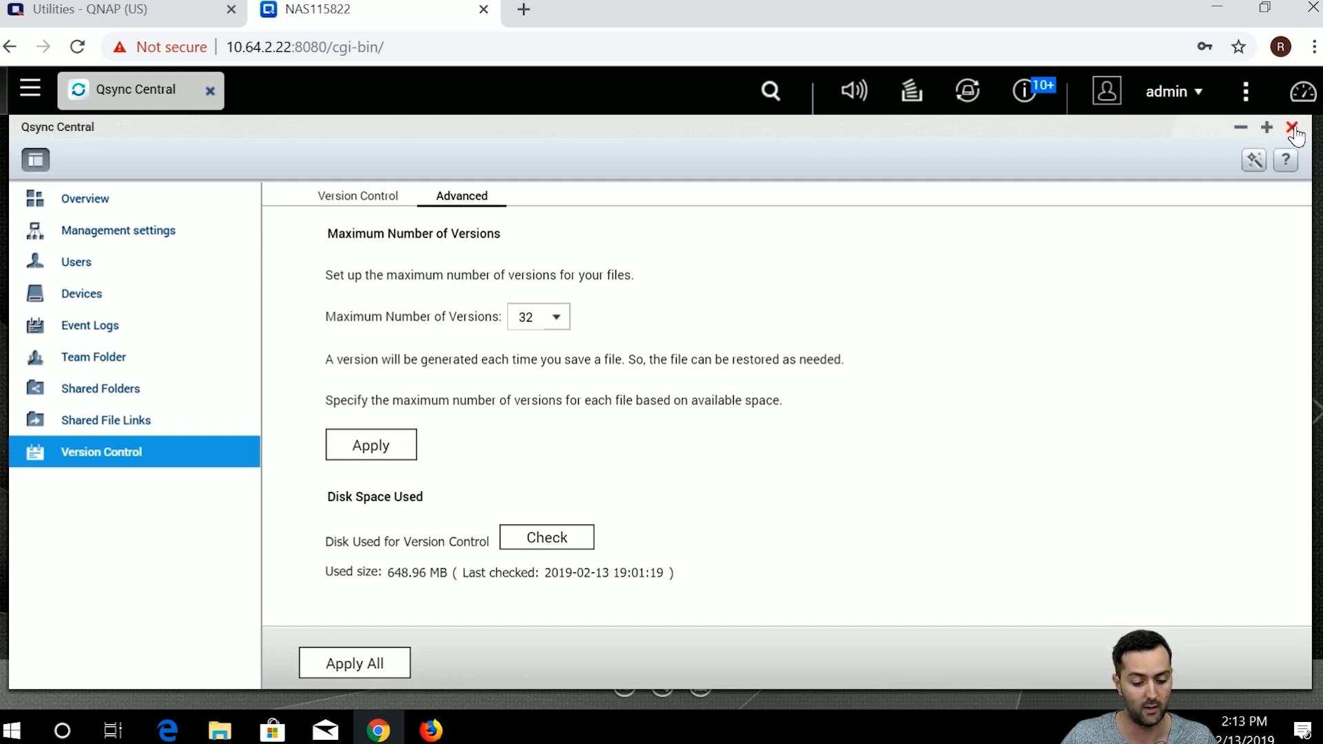
click(208, 737)
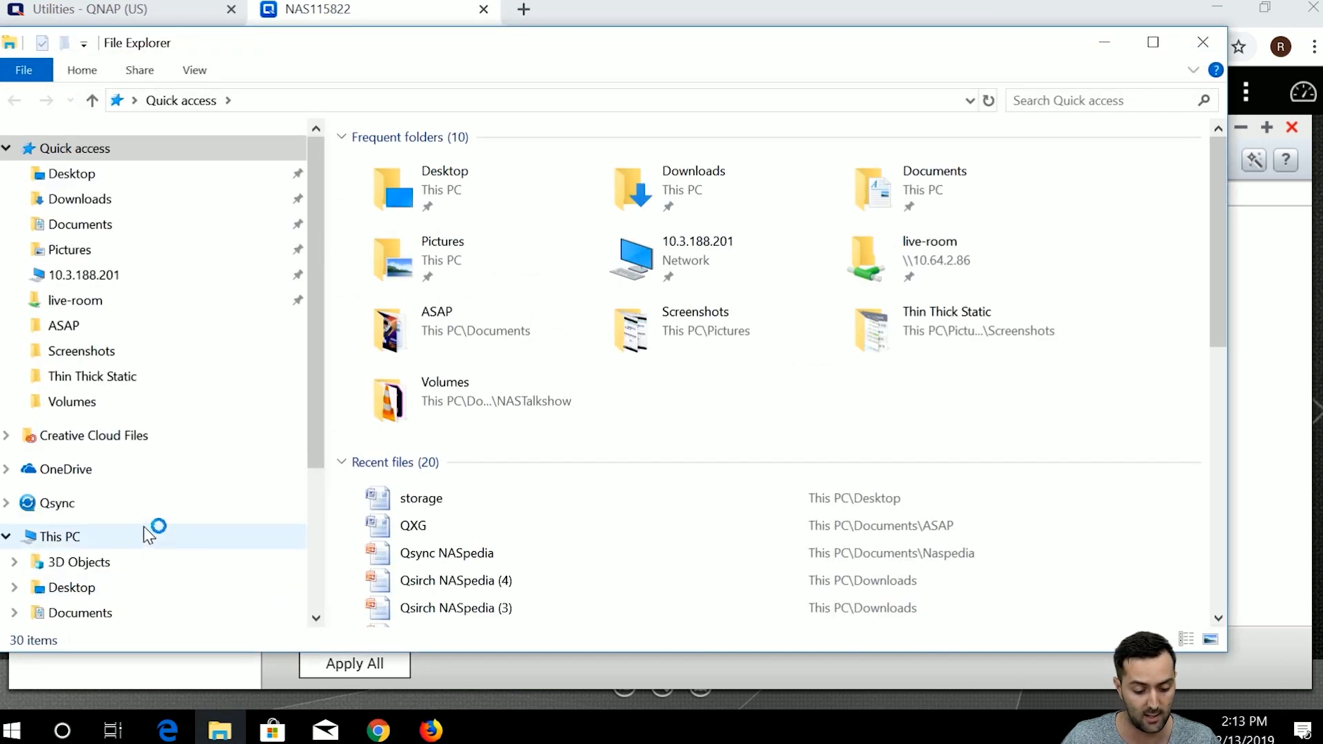
Open Qfiling NASpedia in PowerPoint from the Qsync (NAS115822) Naspedia folder.
click(142, 507)
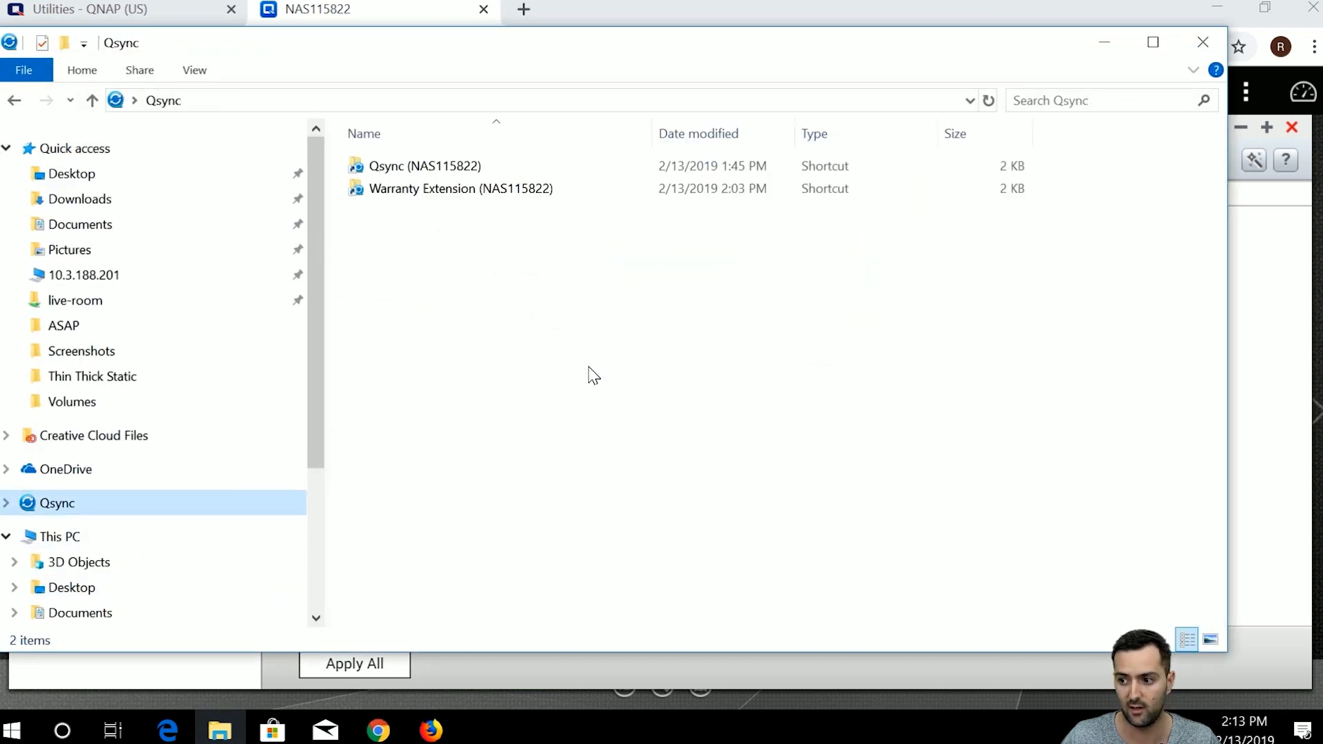
double_click(525, 171)
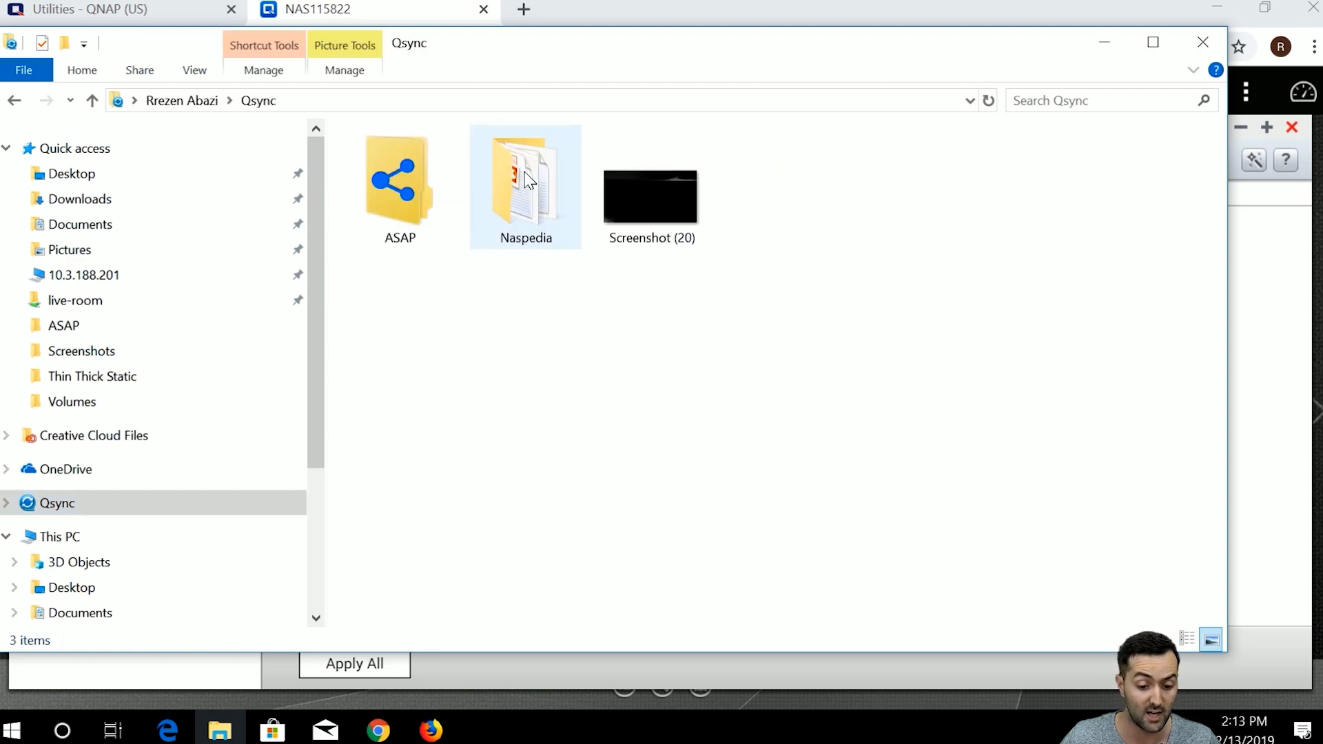
double_click(536, 243)
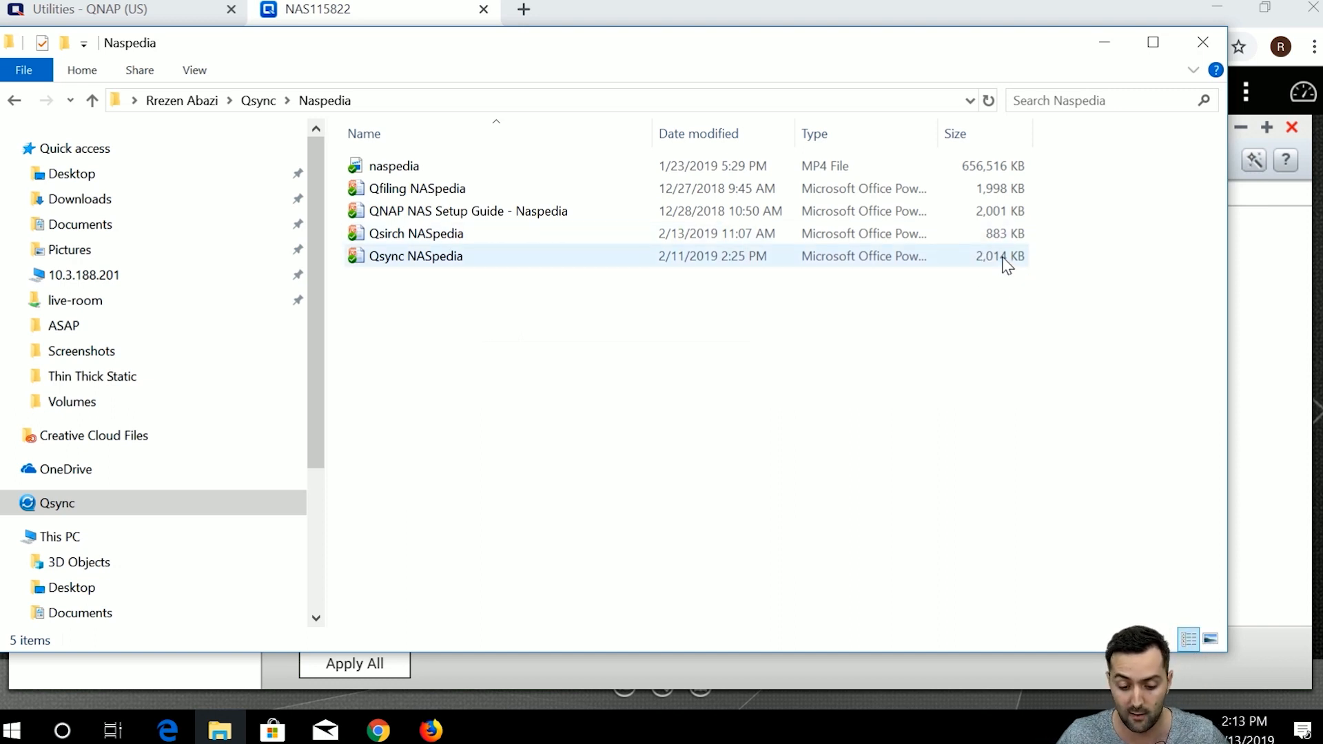
click(990, 193)
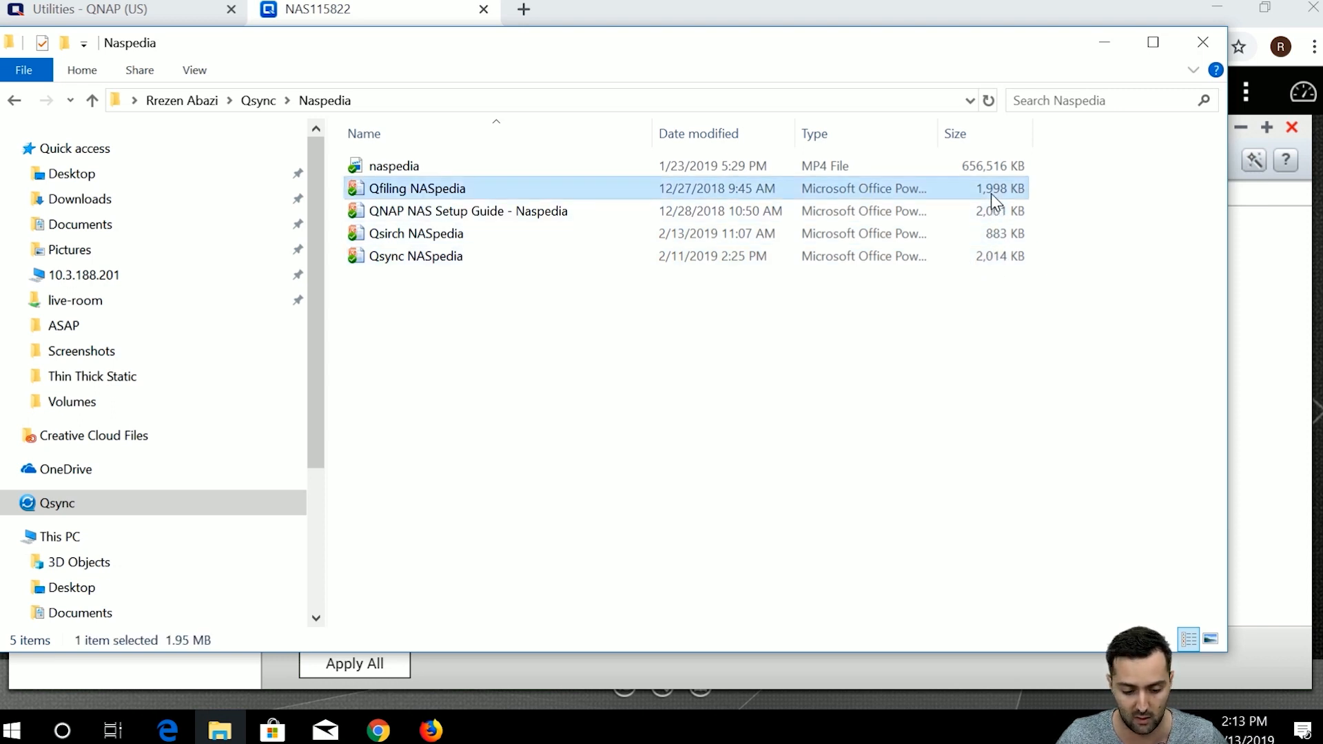
double_click(990, 195)
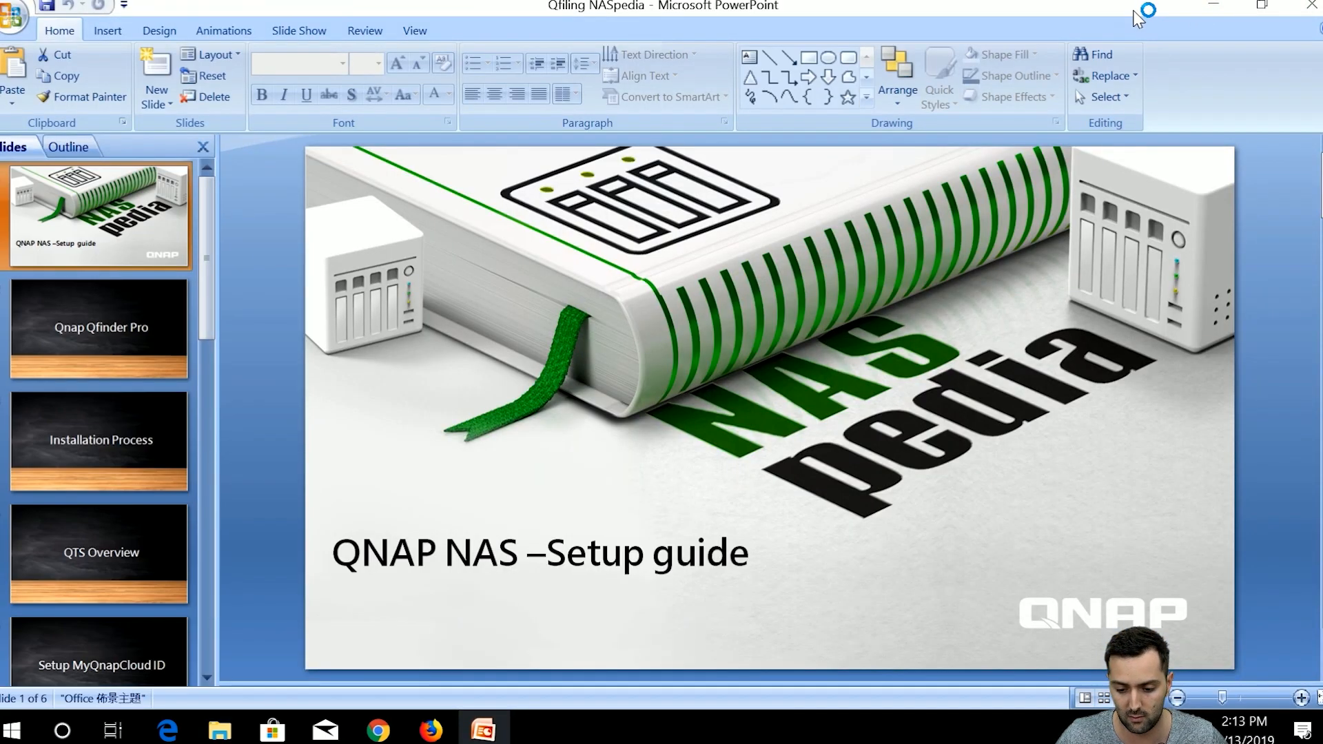
Delete slides 2–6, keep only the QNAP NAS –Setup guide title slide, and save on close.
click(1214, 5)
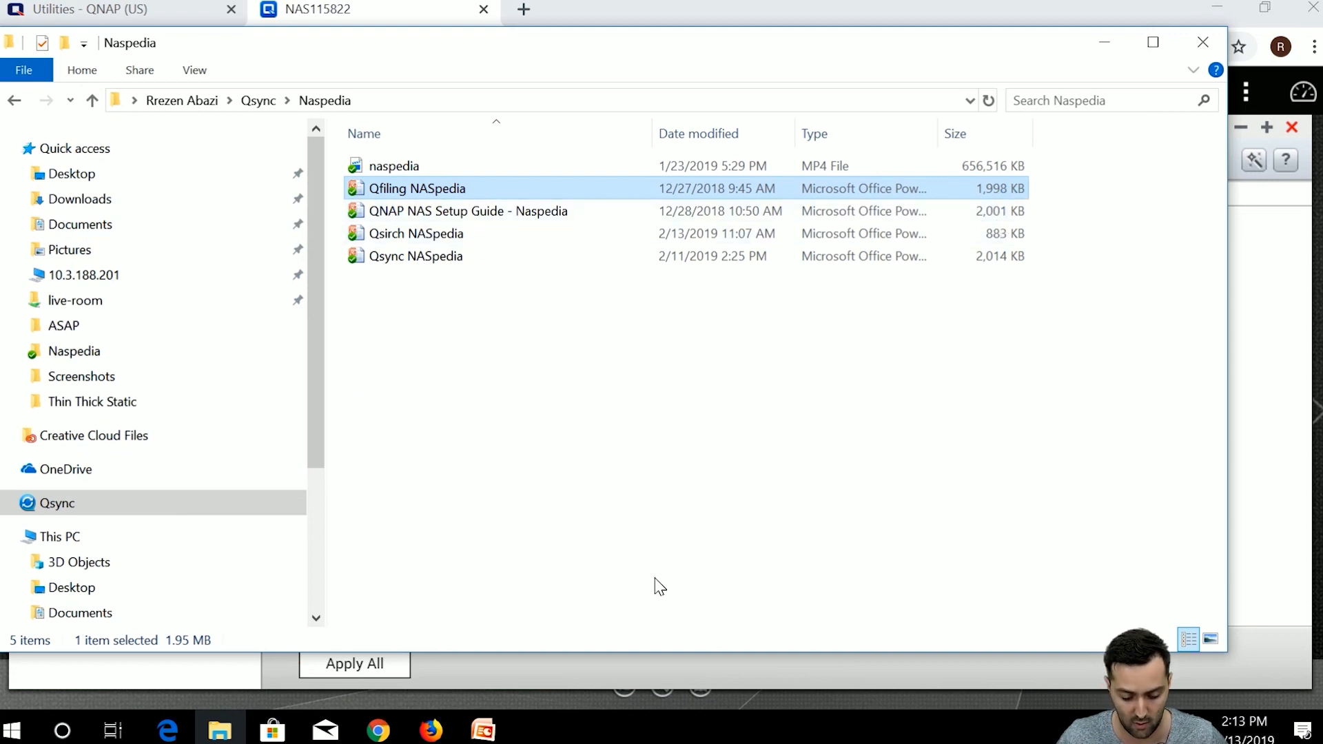
click(493, 739)
click(148, 299)
click(151, 255)
click(146, 305)
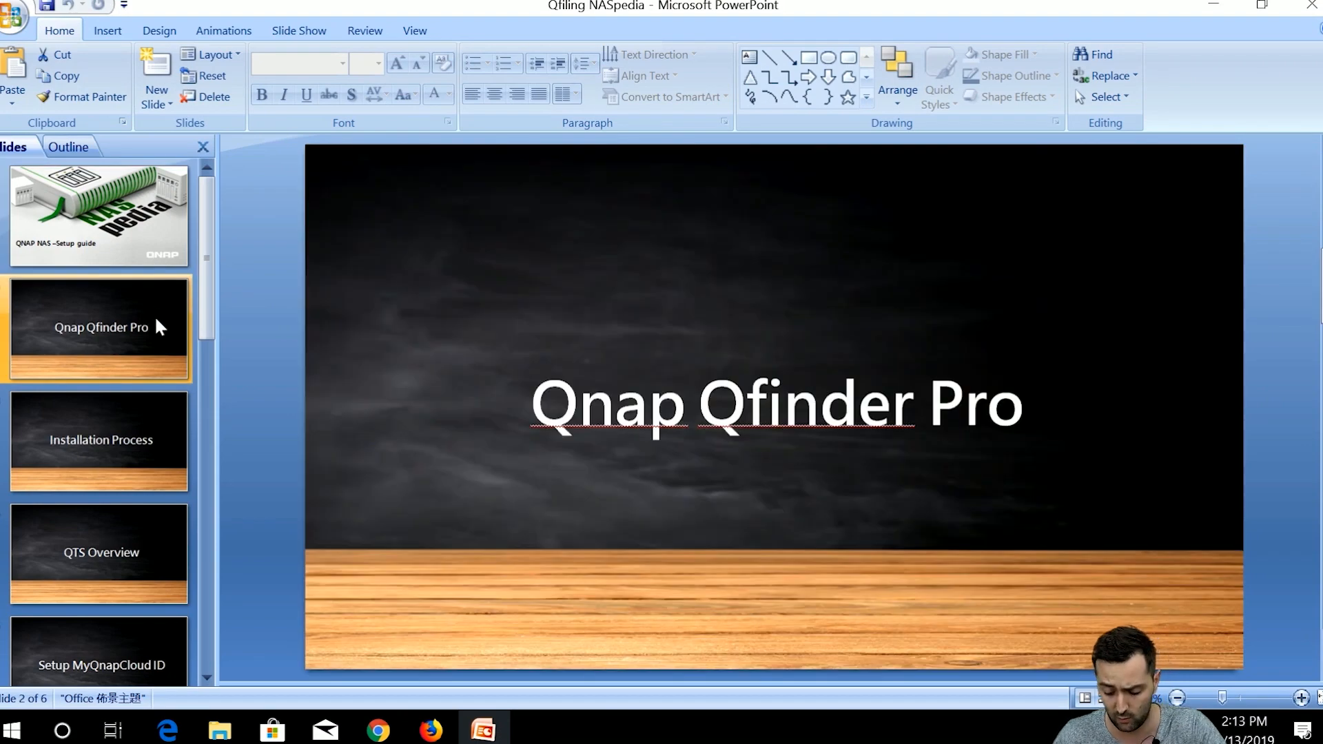
key(Delete)
key(Delete)
key(Delete)
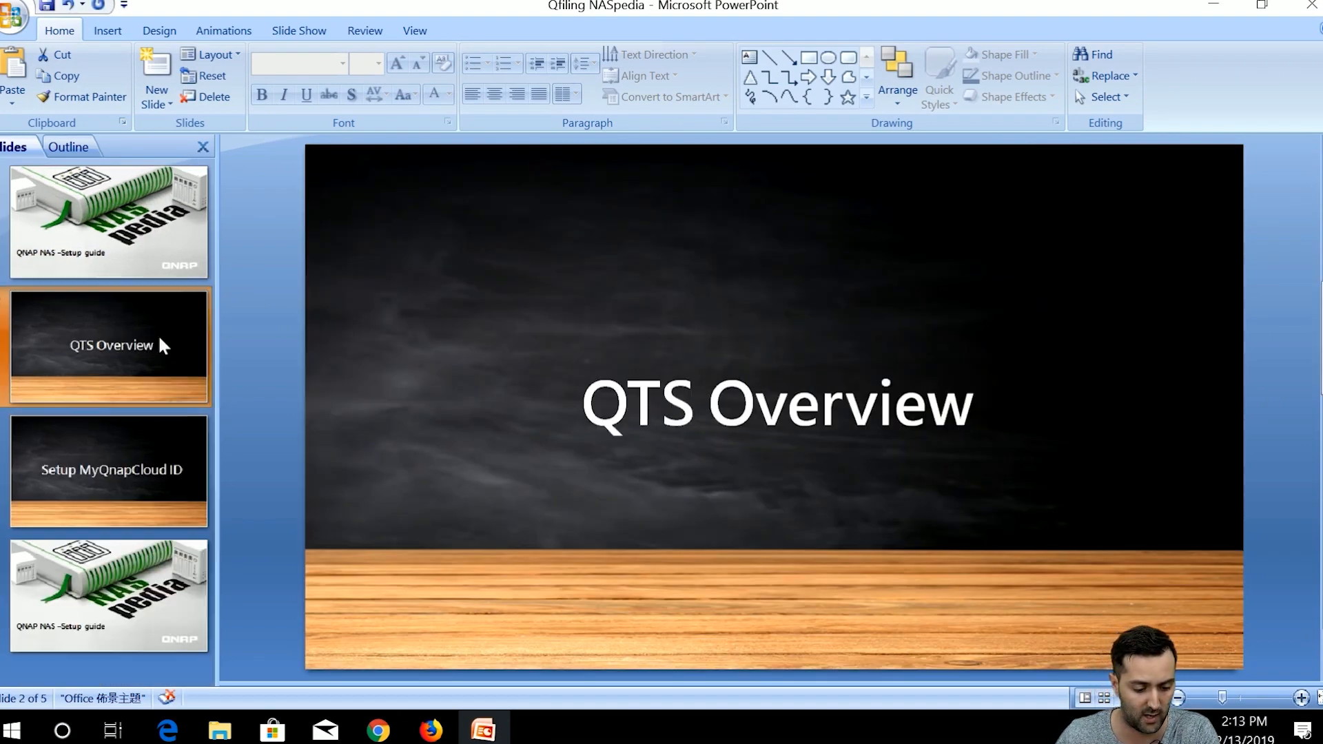
key(Delete)
key(Delete)
key(Delete)
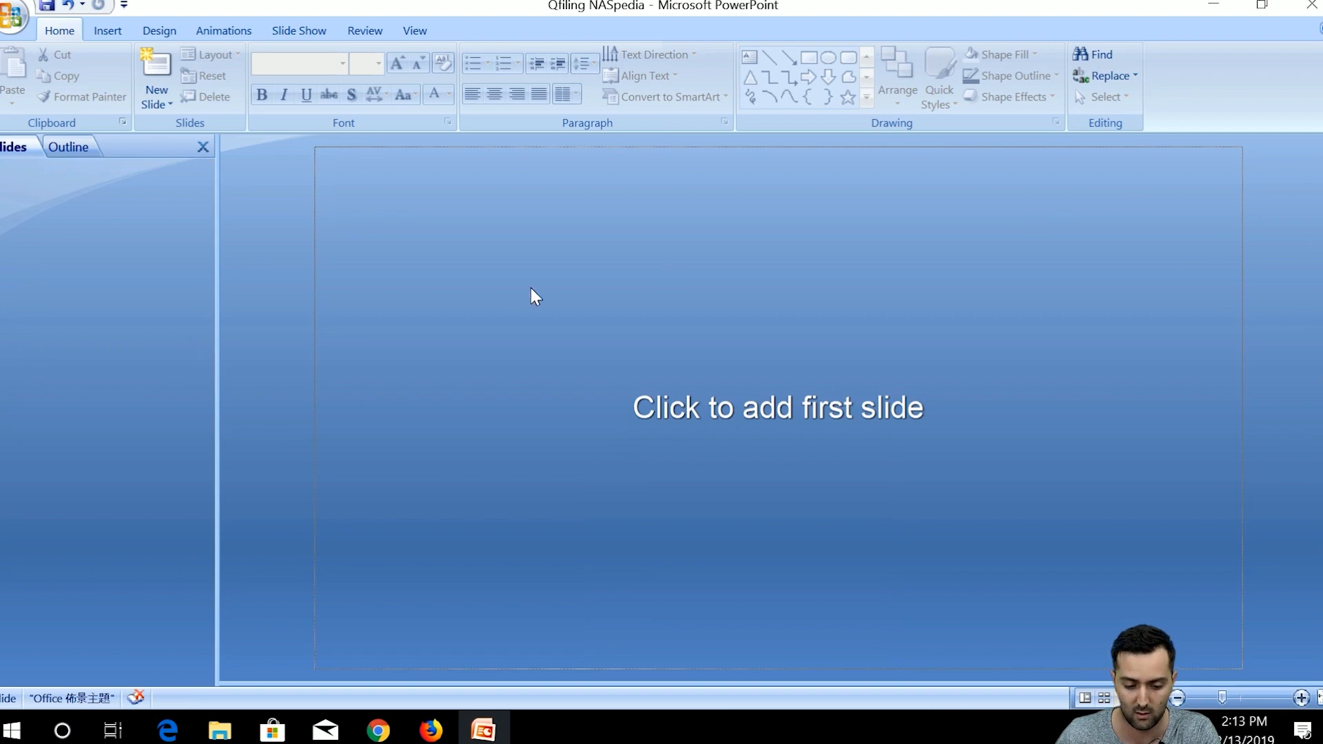
key(ctrl+z)
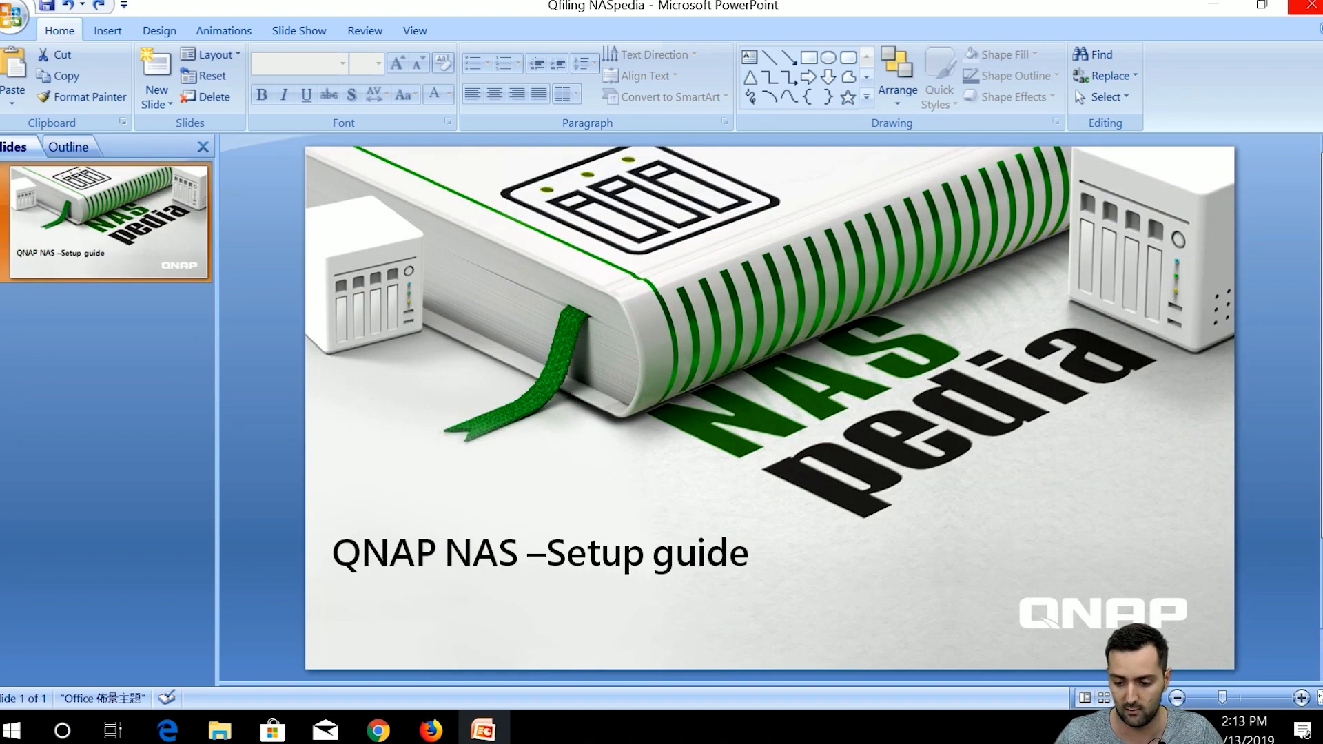
click(1305, 5)
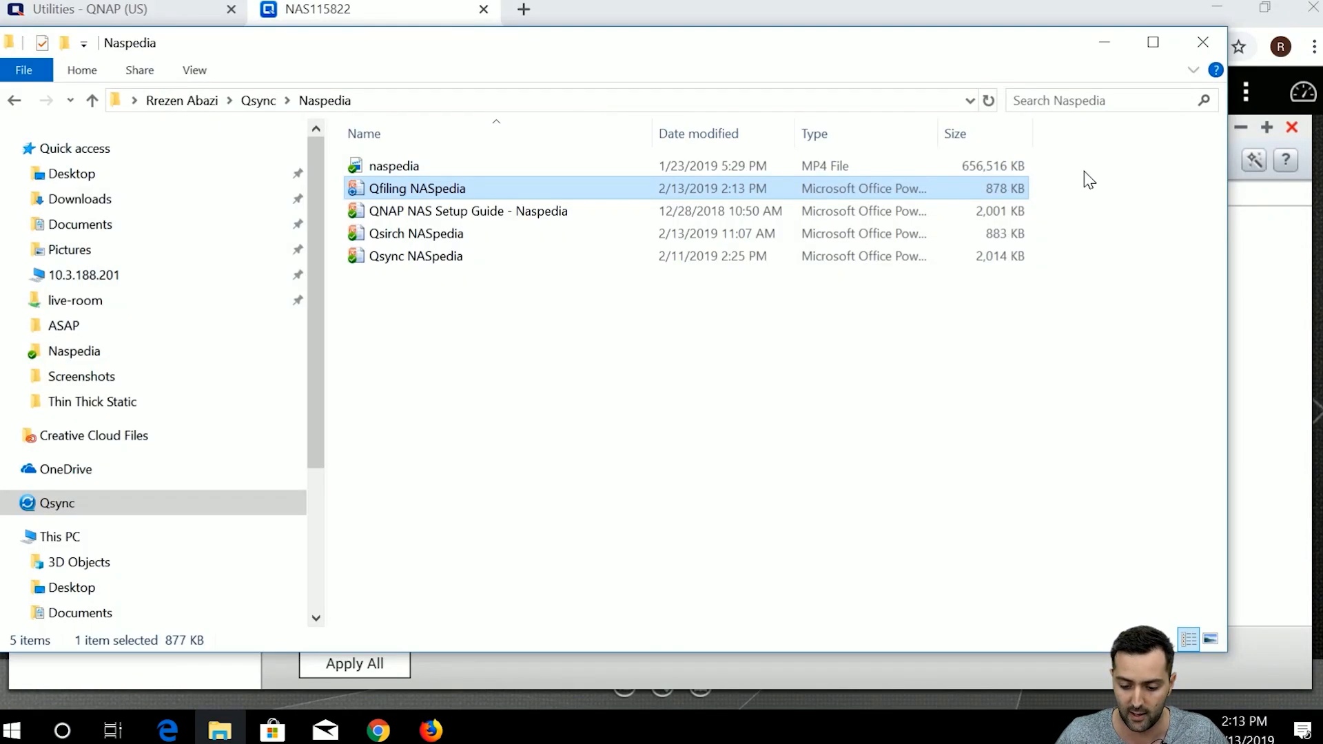
Refresh the Naspedia folder and select the updated Qfiling NASpedia file.
right_click(958, 349)
click(987, 436)
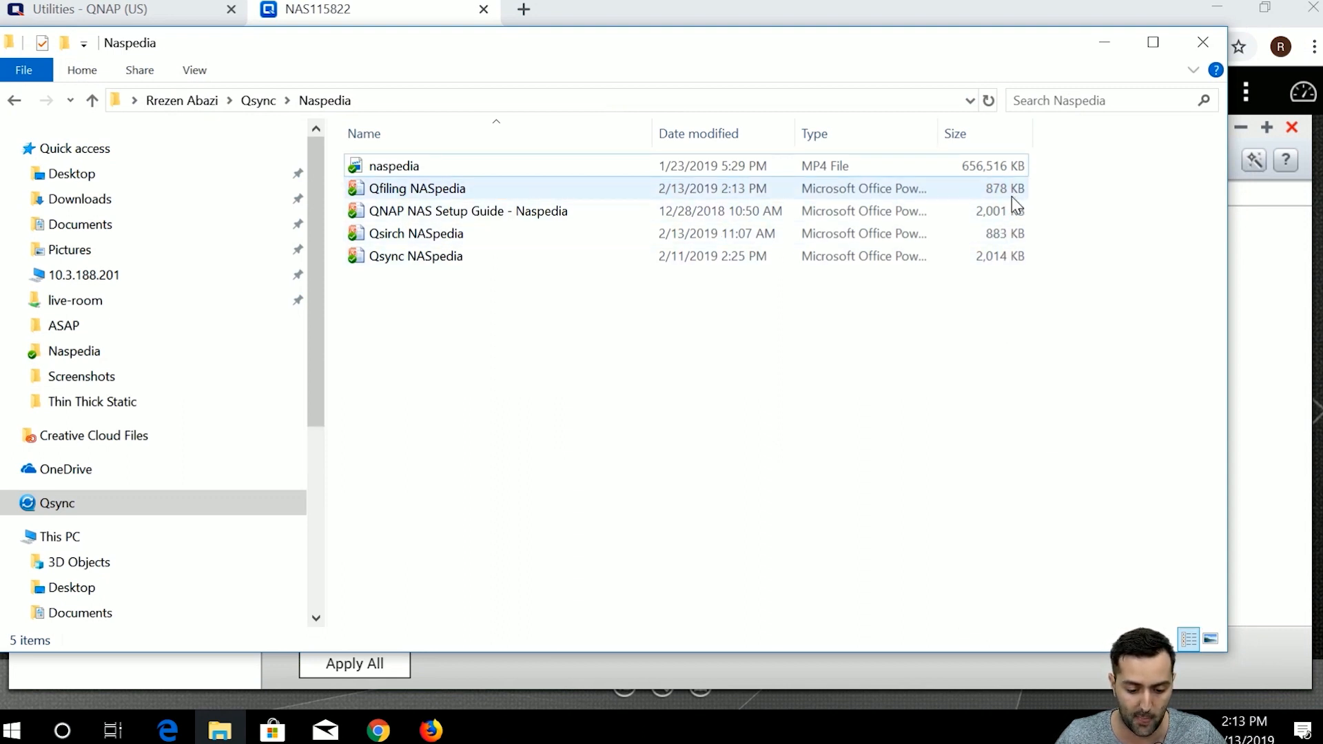
click(1015, 196)
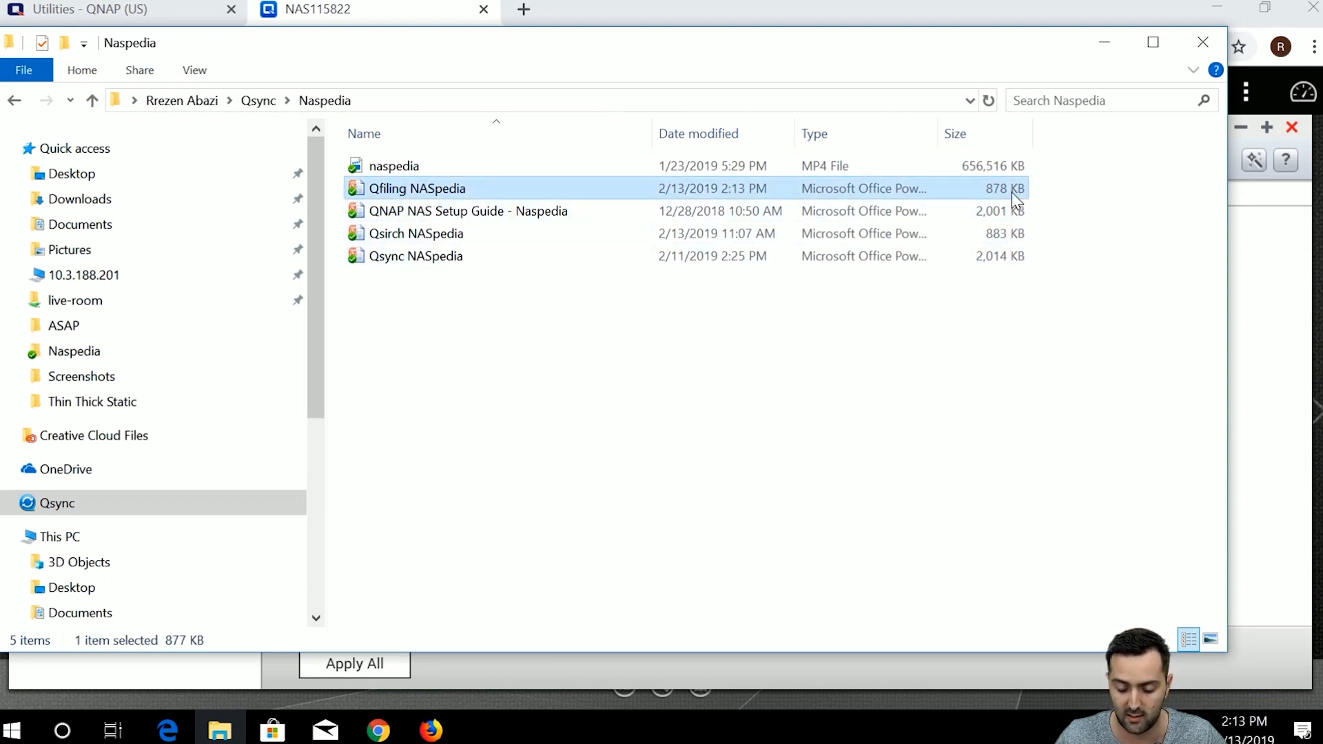
View Qfiling NASpedia's previous versions, showing the saved 877.62 KB version, then close.
right_click(899, 182)
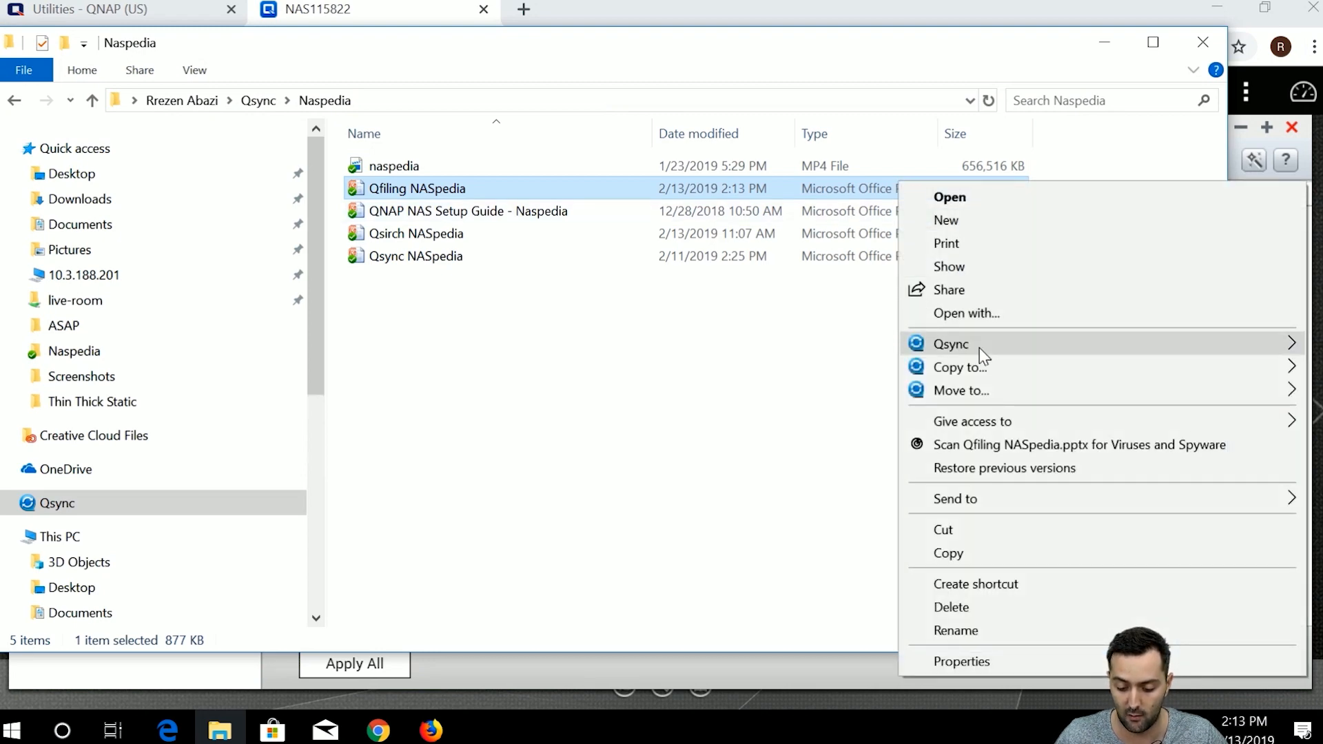
mouse_move(978, 349)
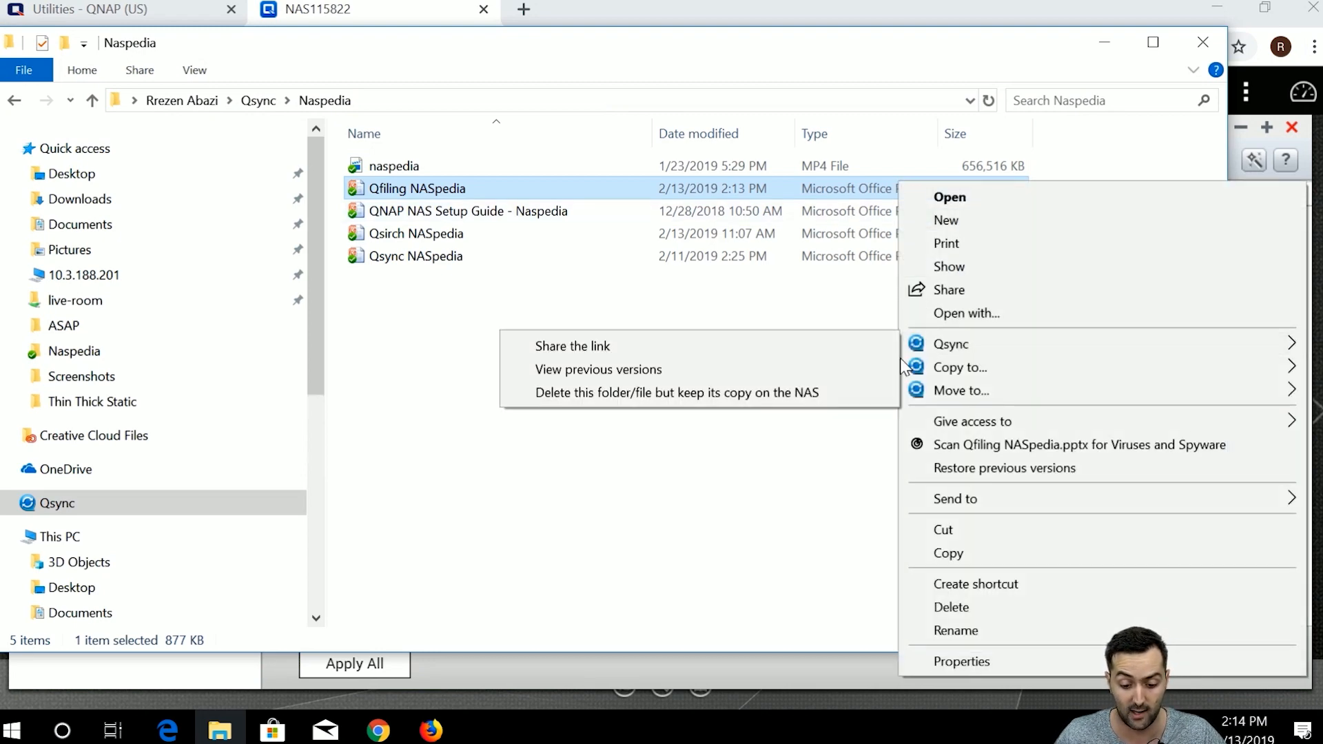
click(840, 376)
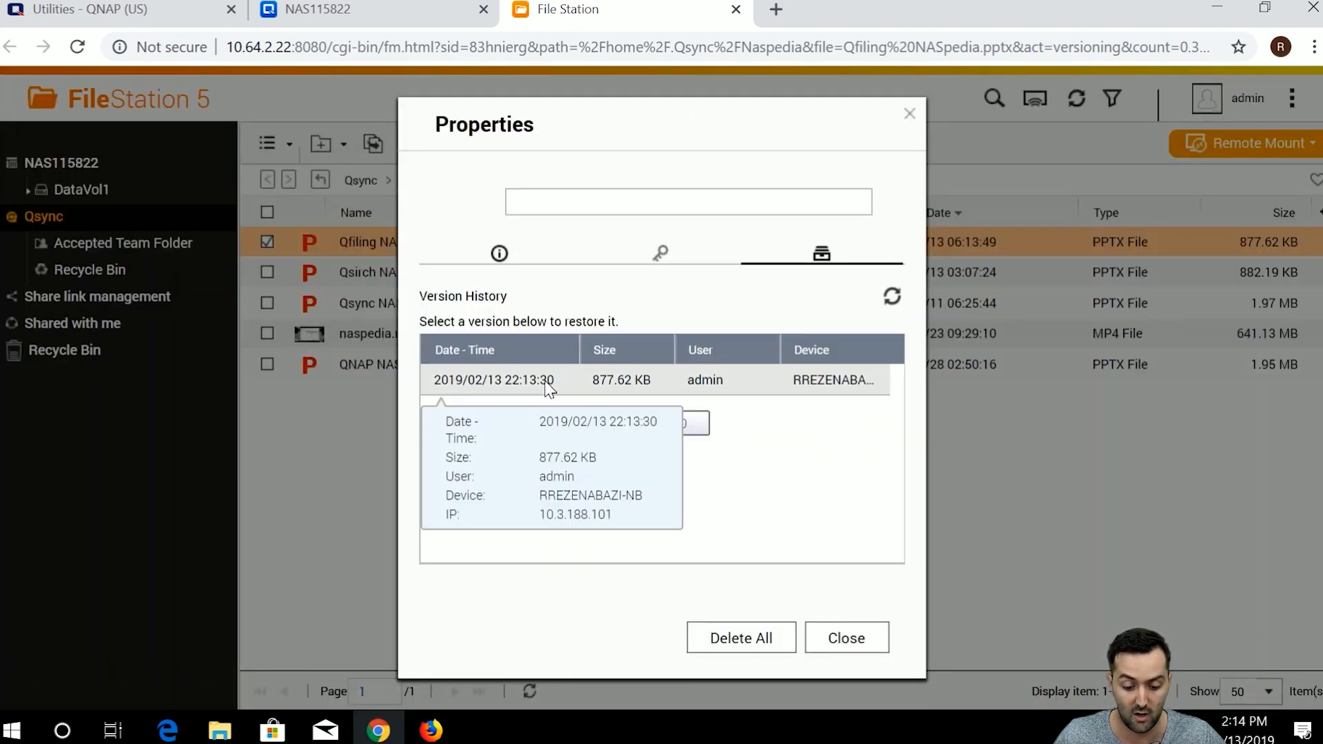
click(571, 383)
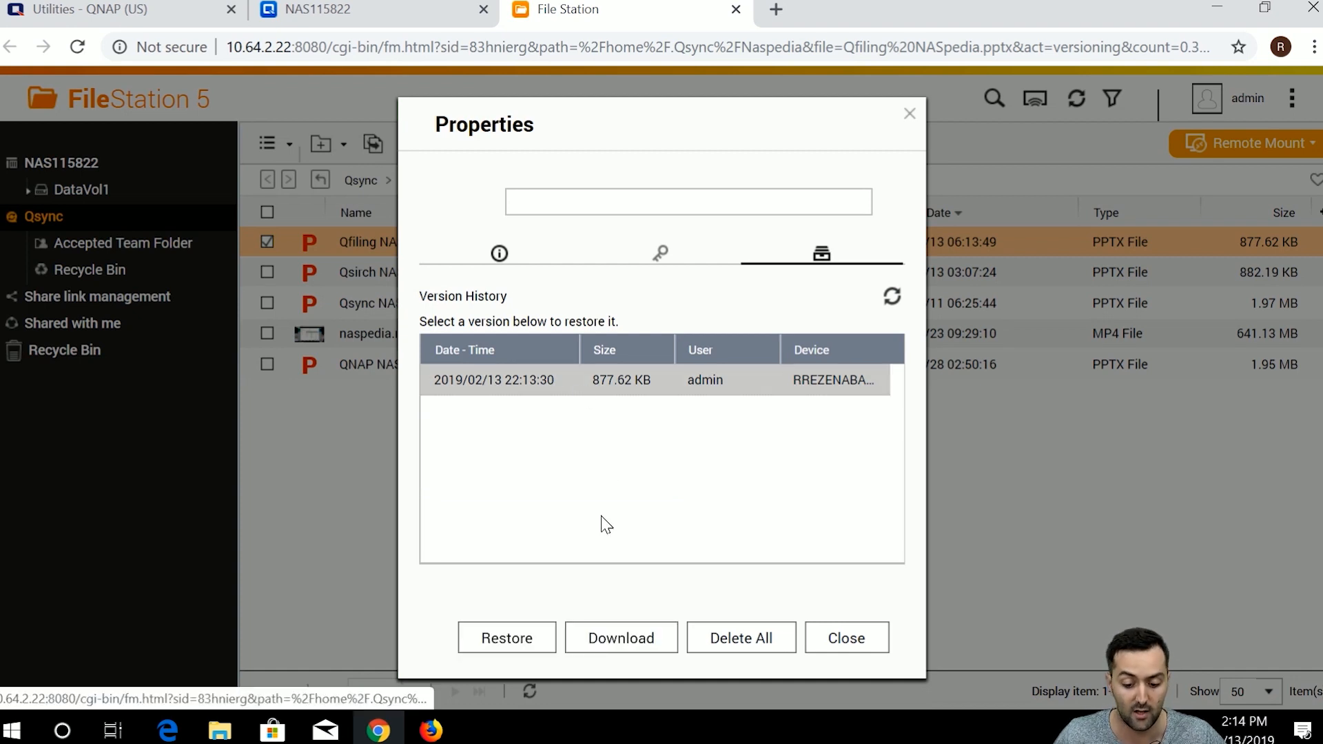
click(827, 638)
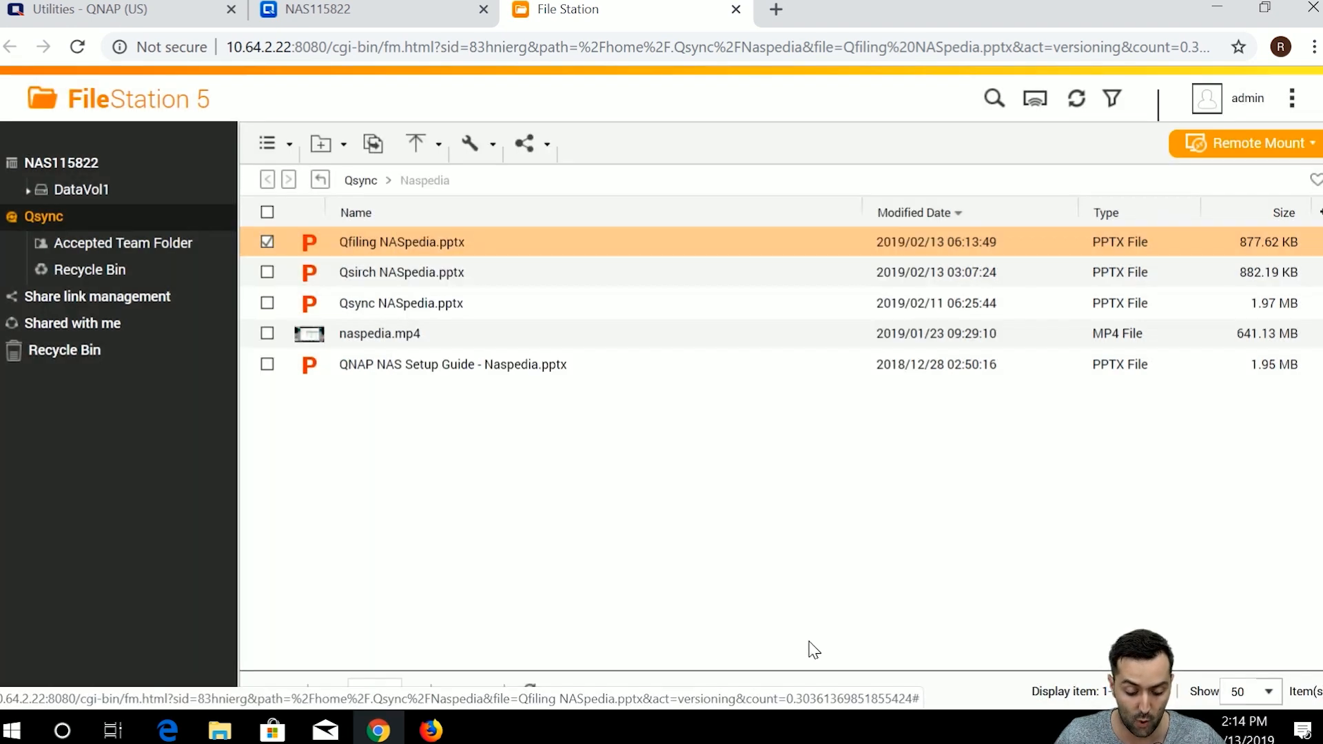
click(428, 725)
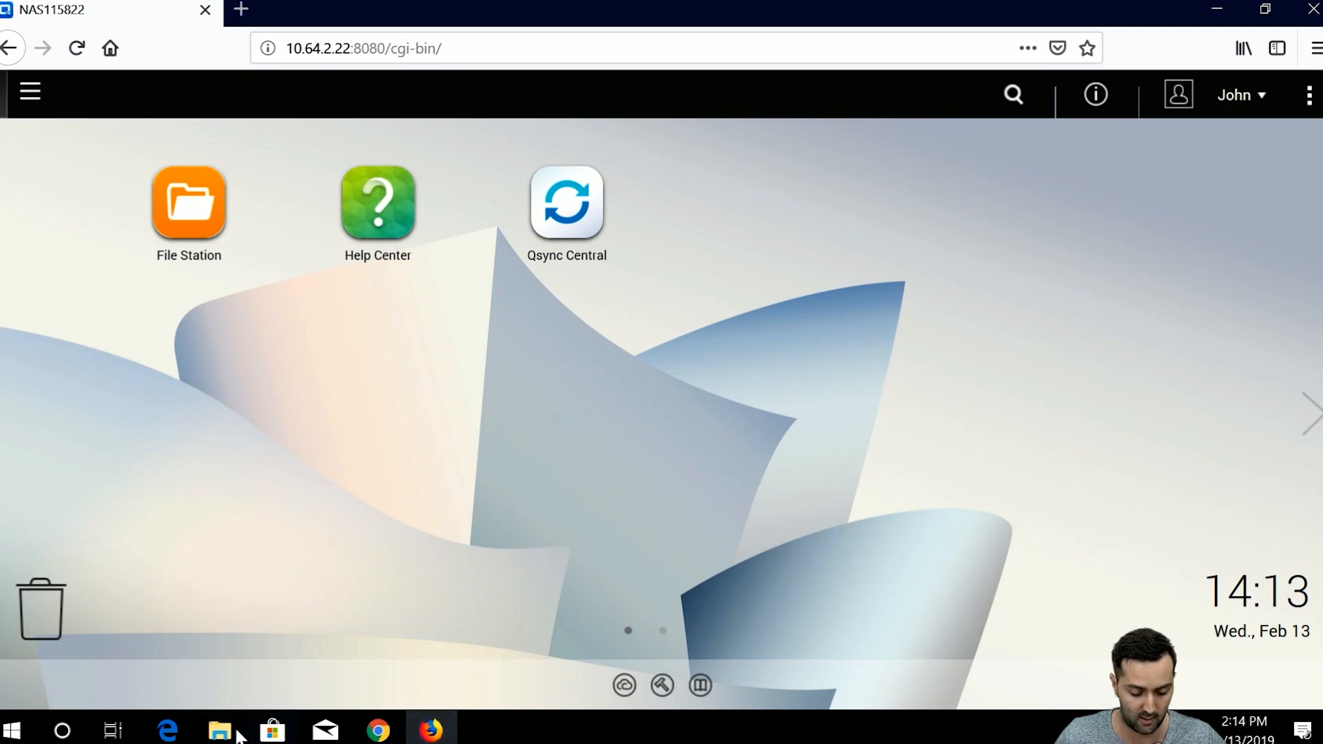
click(223, 727)
Open Qfiling NASpedia, add four blank slides, and save the presentation.
double_click(747, 191)
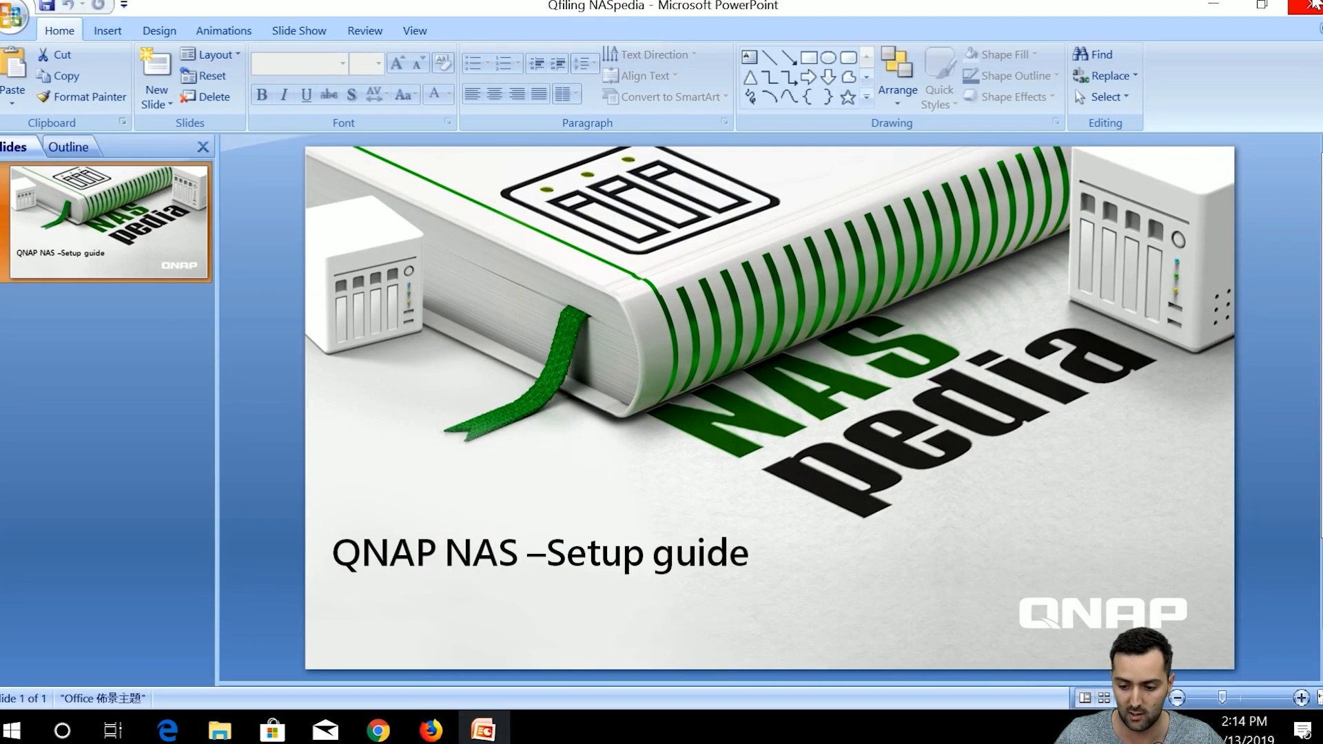
click(1261, 5)
drag(1059, 88, 965, 4)
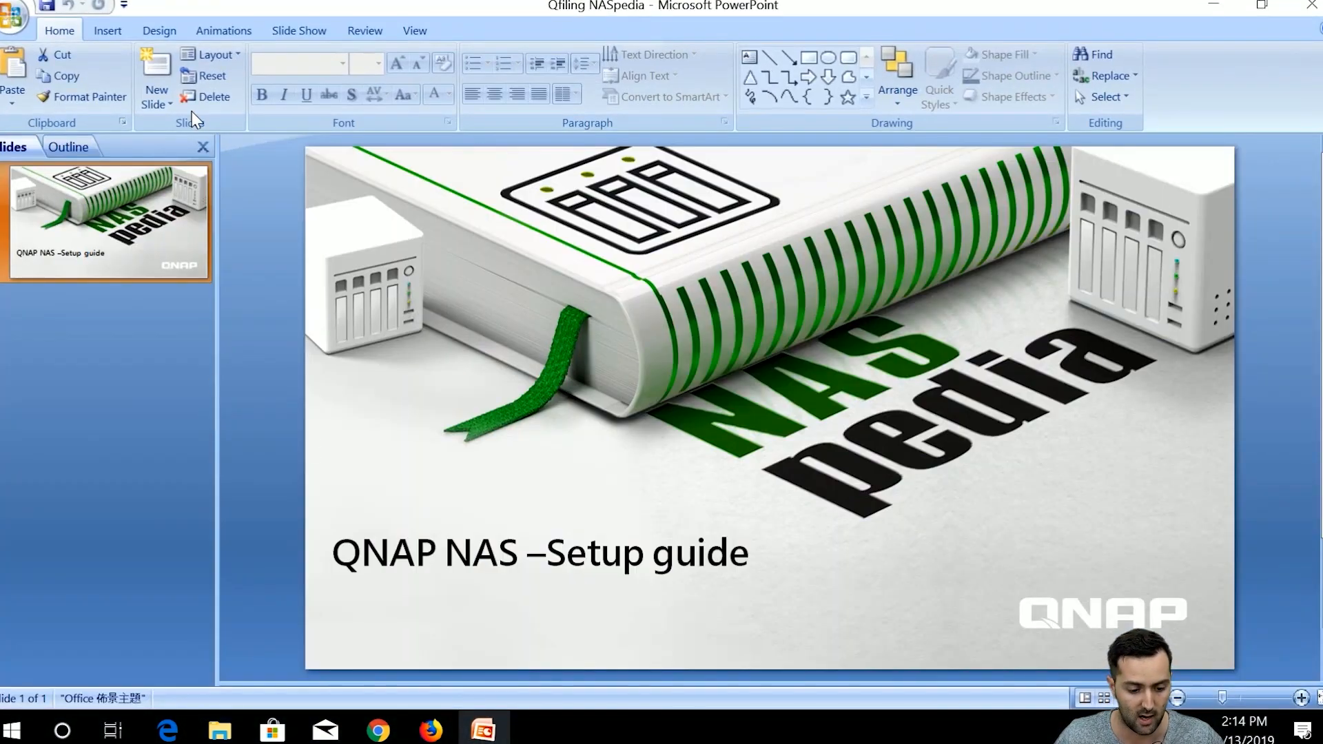
click(169, 76)
click(169, 76)
click(169, 76)
click(170, 76)
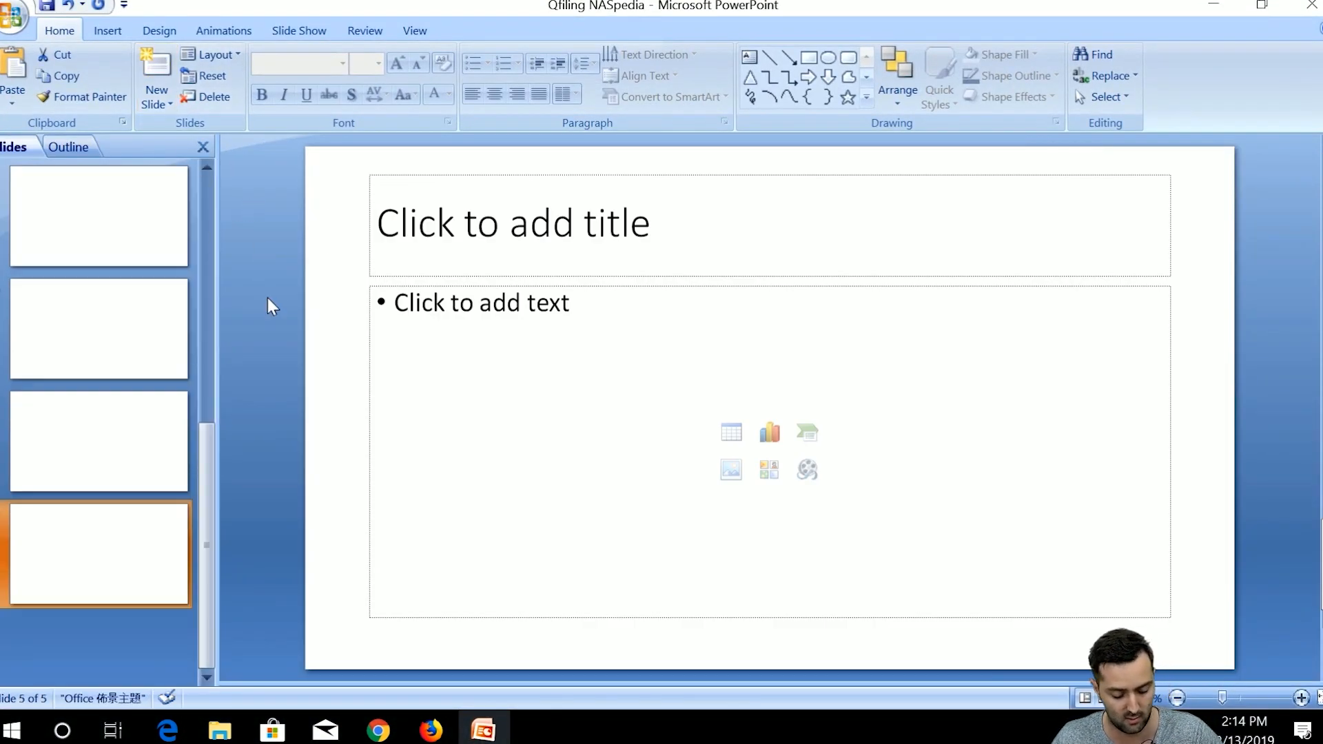
key(ctrl+s)
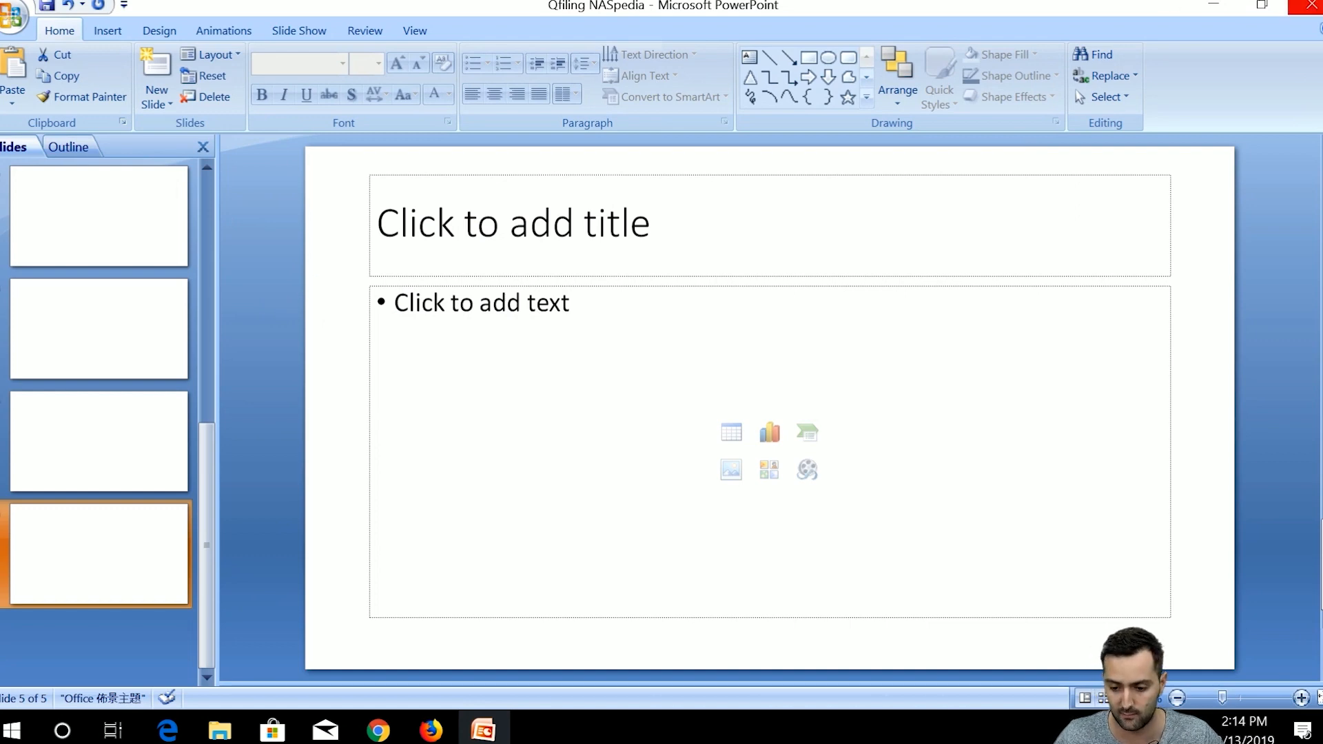
Close PowerPoint and refresh the Naspedia folder so the file lists at 882 KB.
click(1307, 6)
right_click(968, 330)
click(1025, 414)
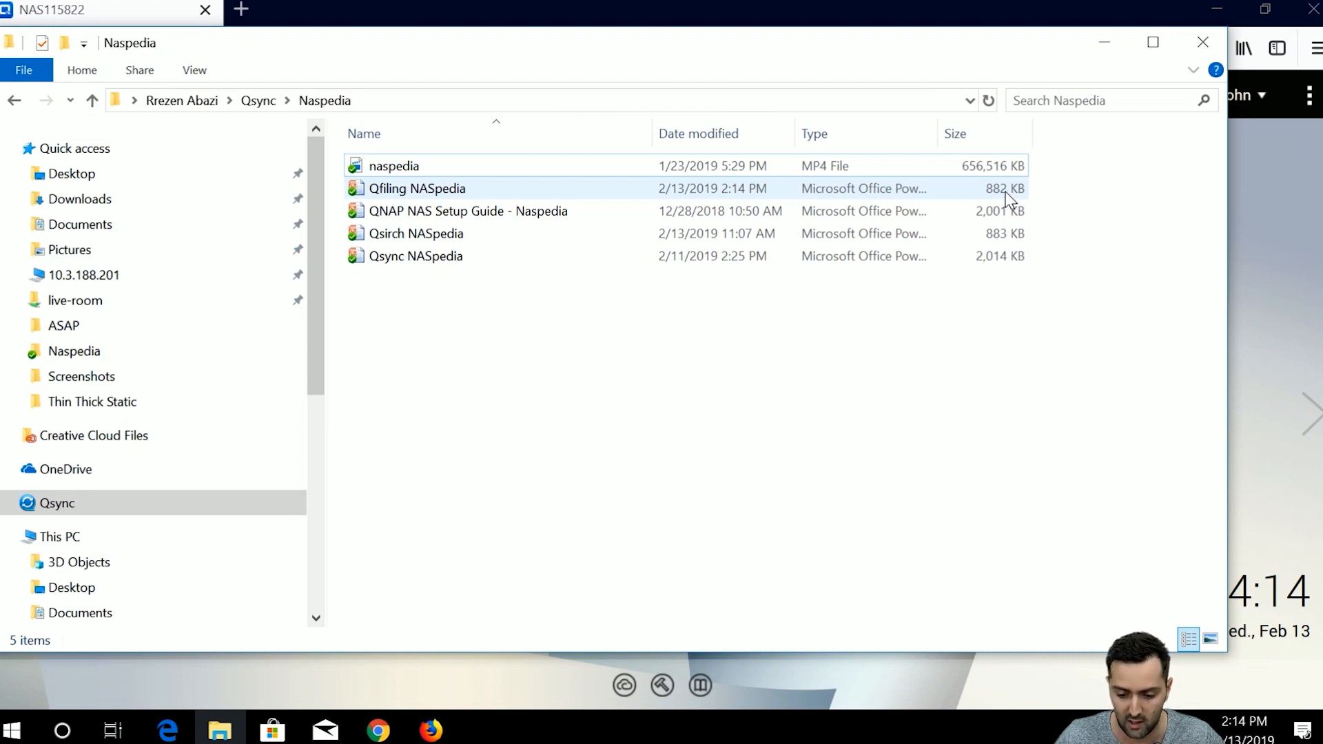
Open the Qsync previous-versions history for Qfiling NASpedia.pptx.
click(1007, 197)
right_click(824, 184)
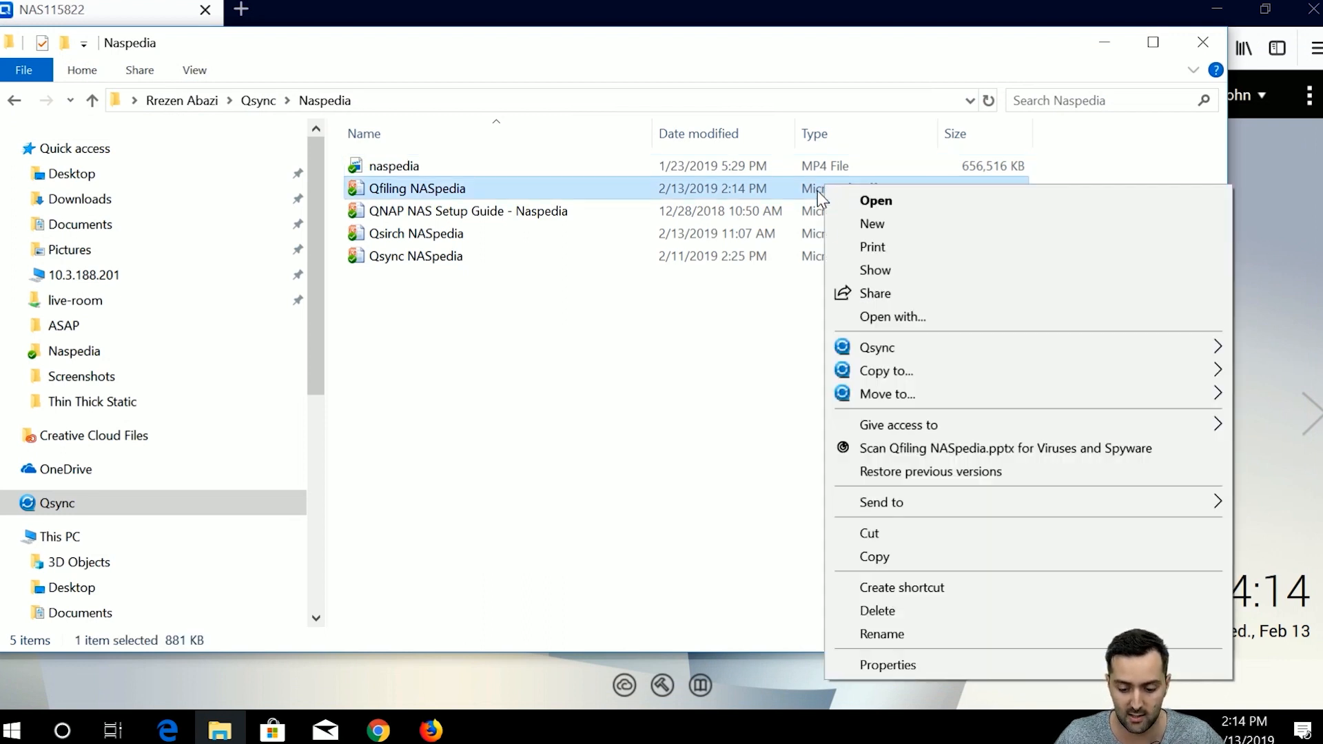
mouse_move(872, 351)
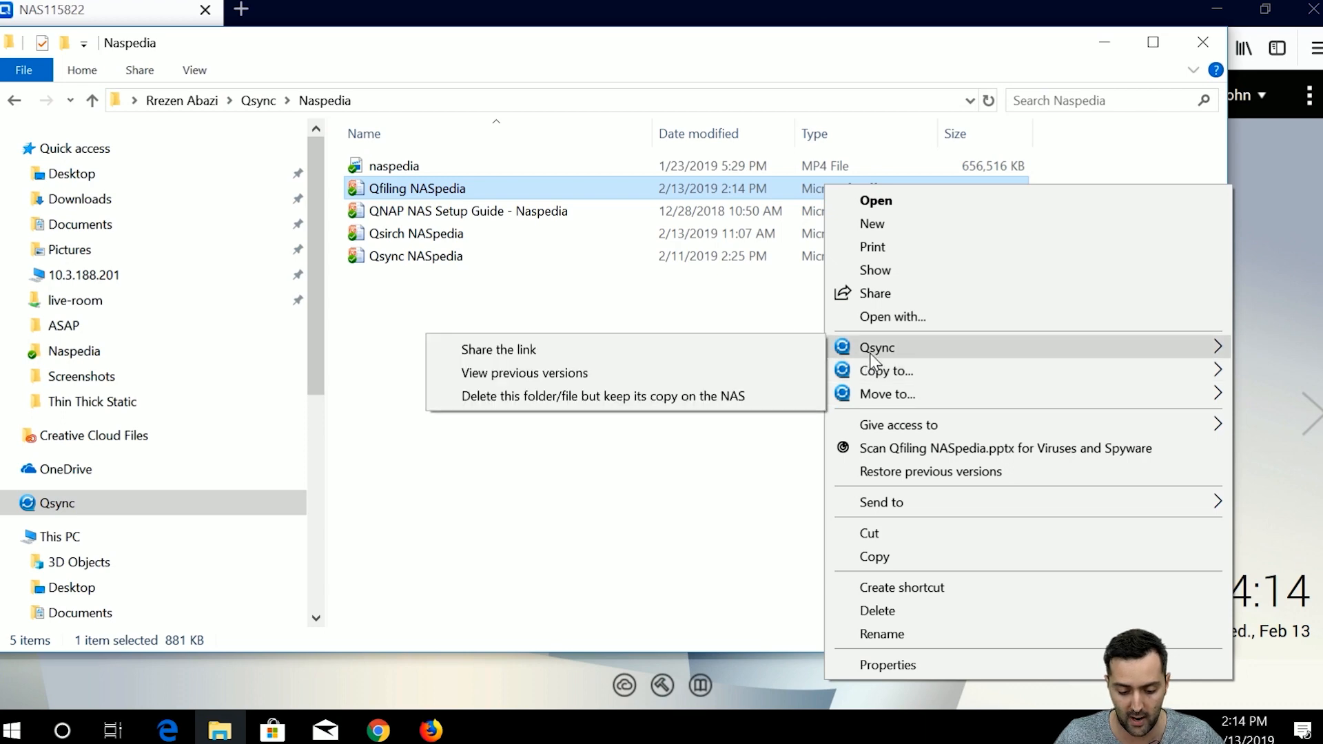
click(523, 373)
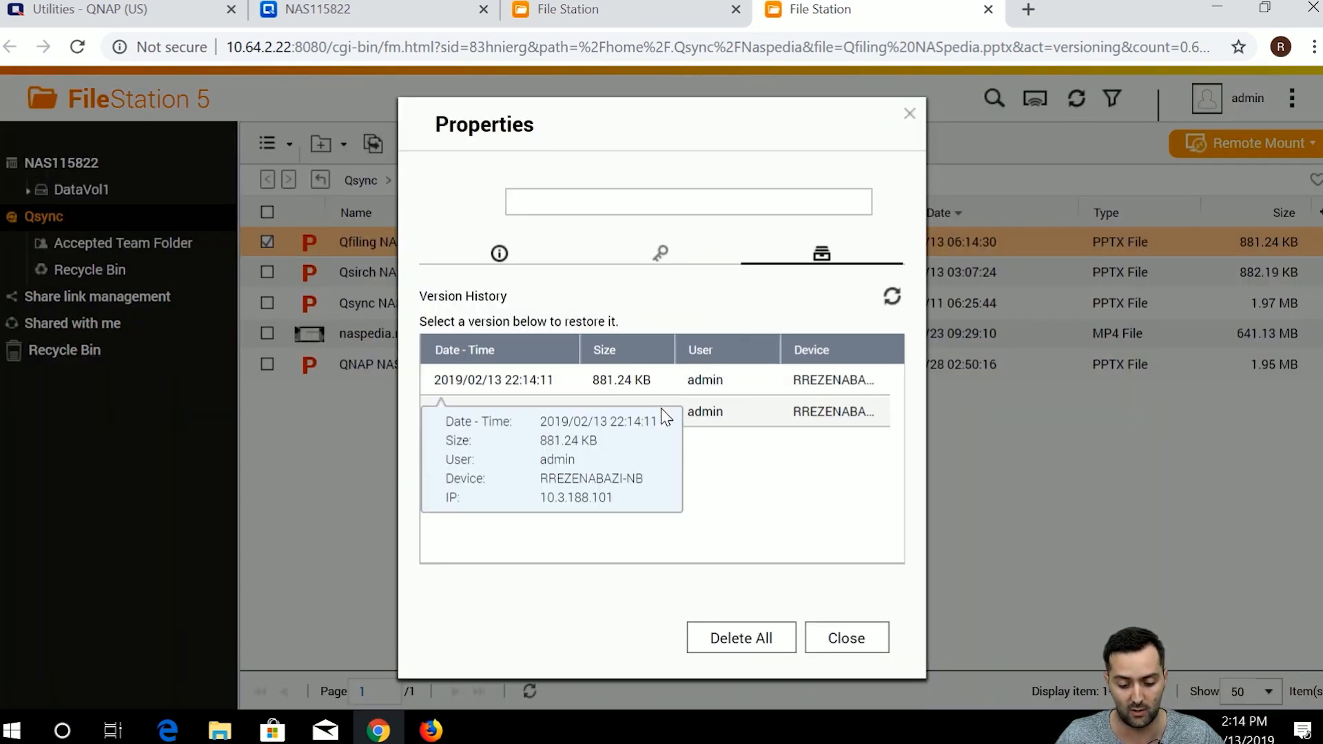
Download the 22:13:30 version and open it in PowerPoint.
mouse_move(623, 422)
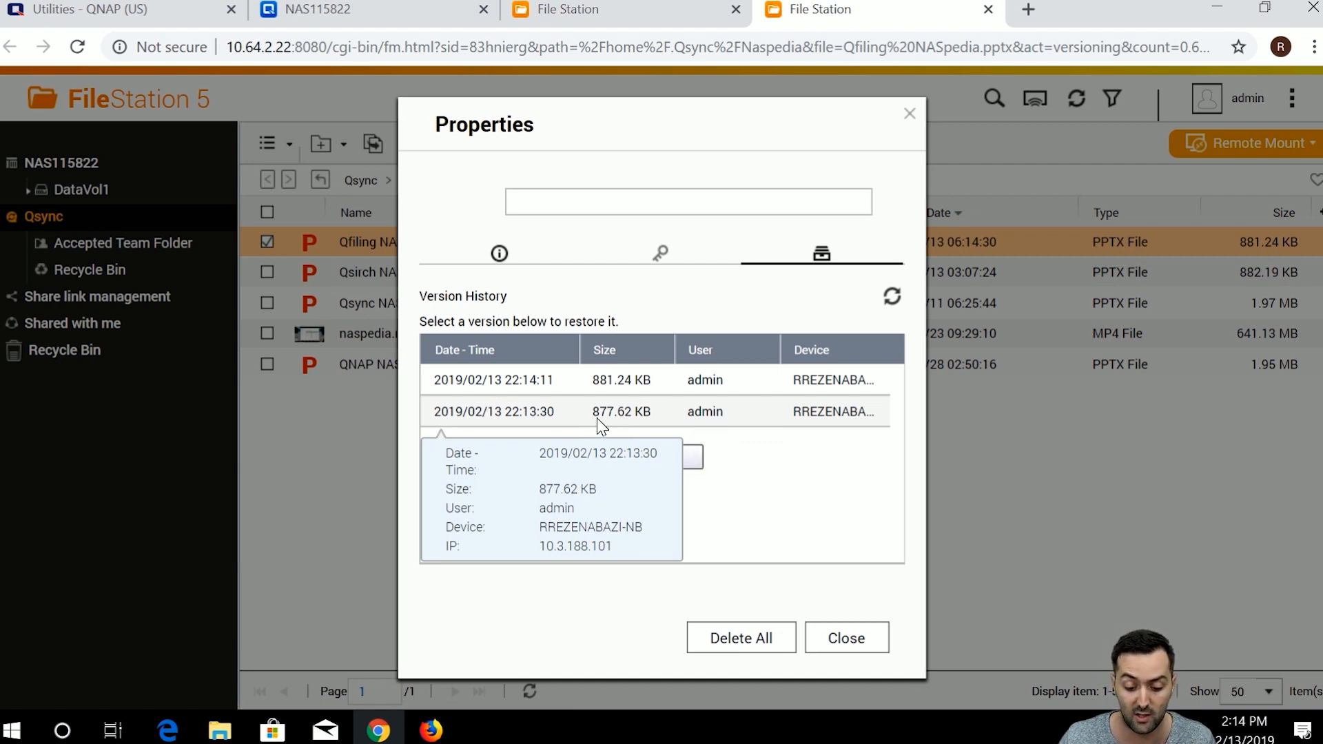
click(620, 388)
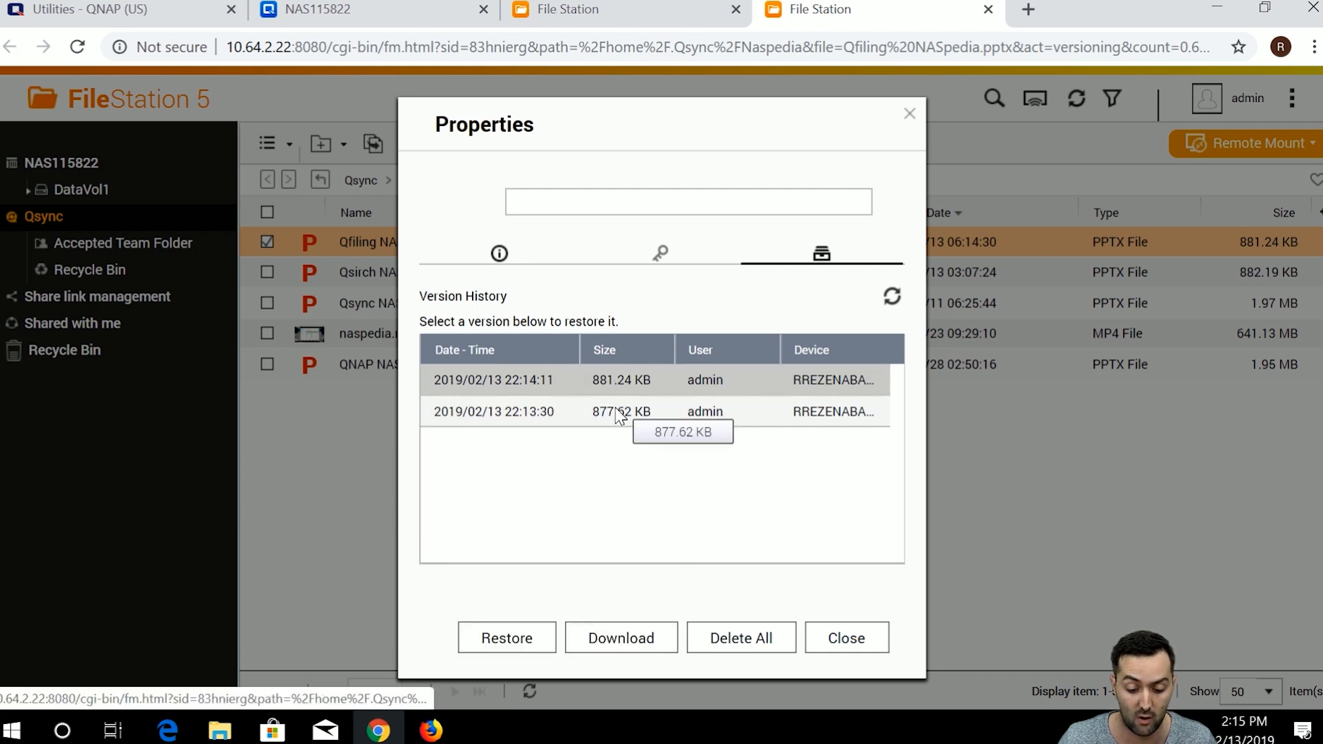
click(615, 413)
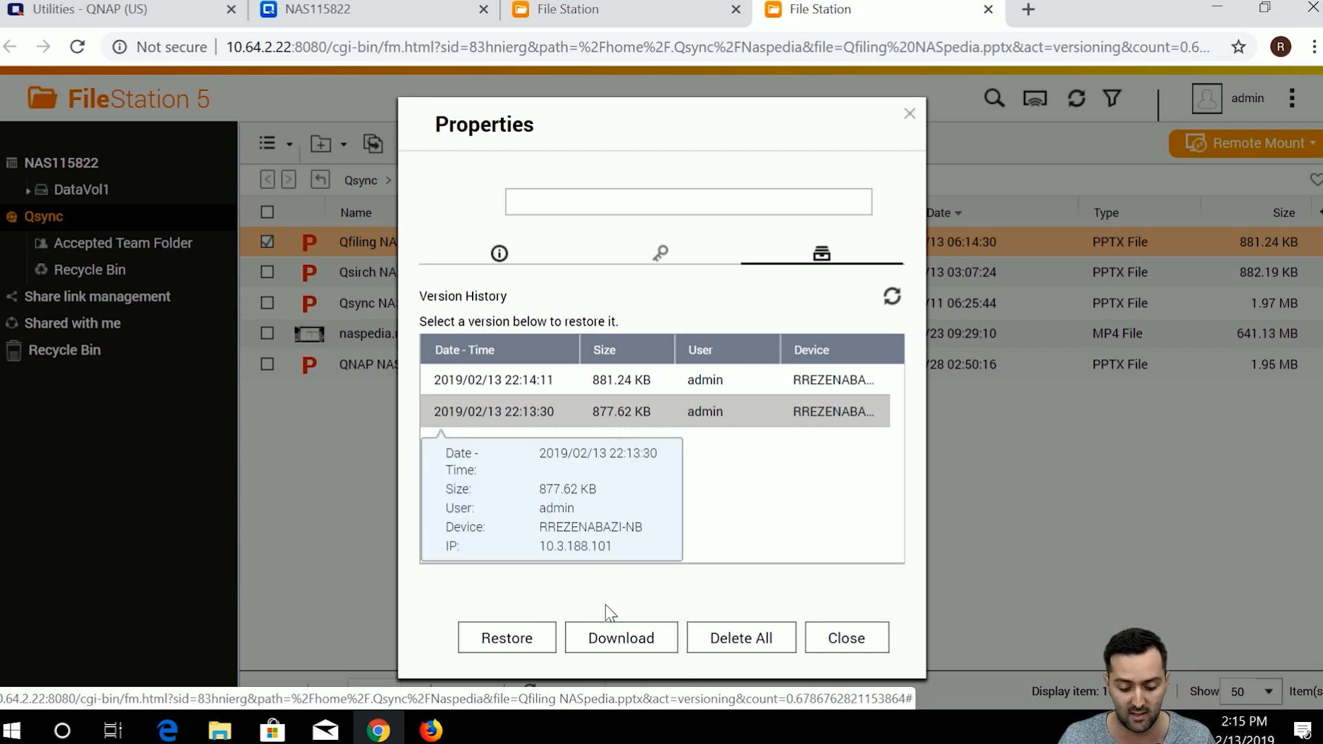
click(618, 639)
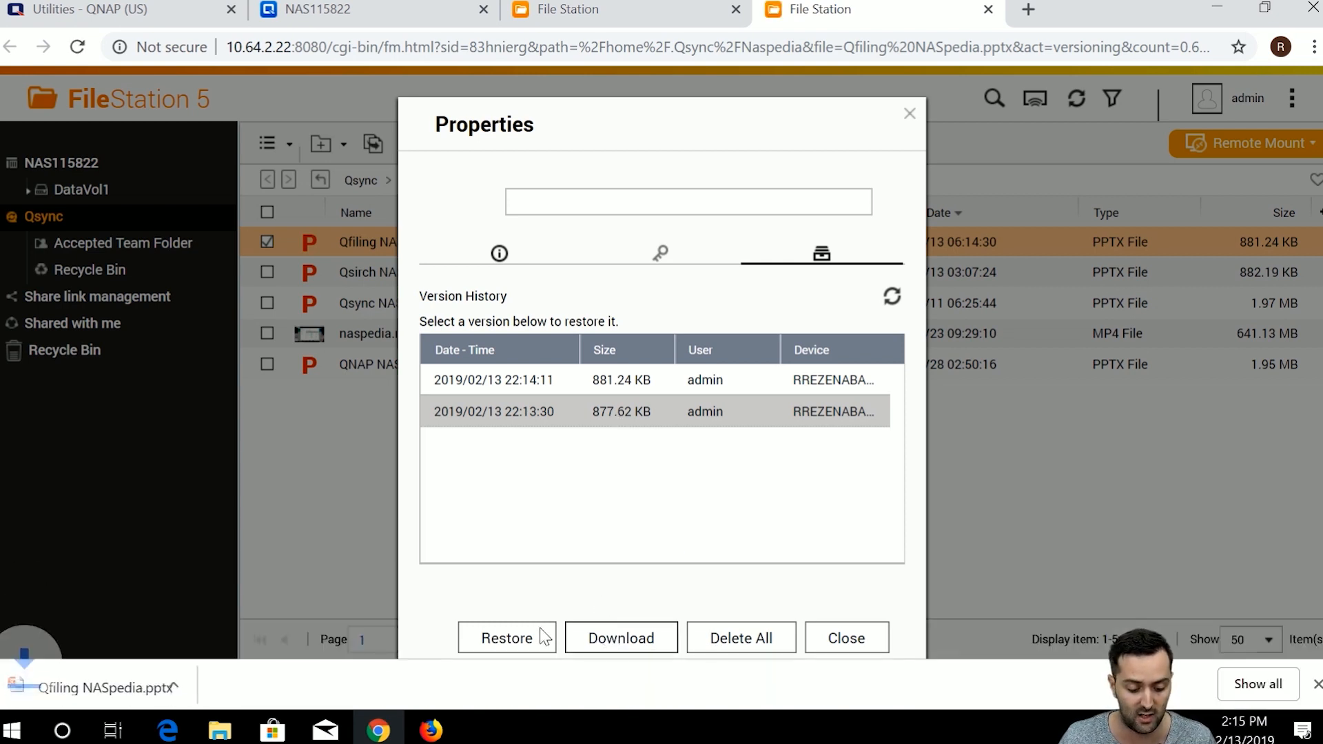
click(174, 689)
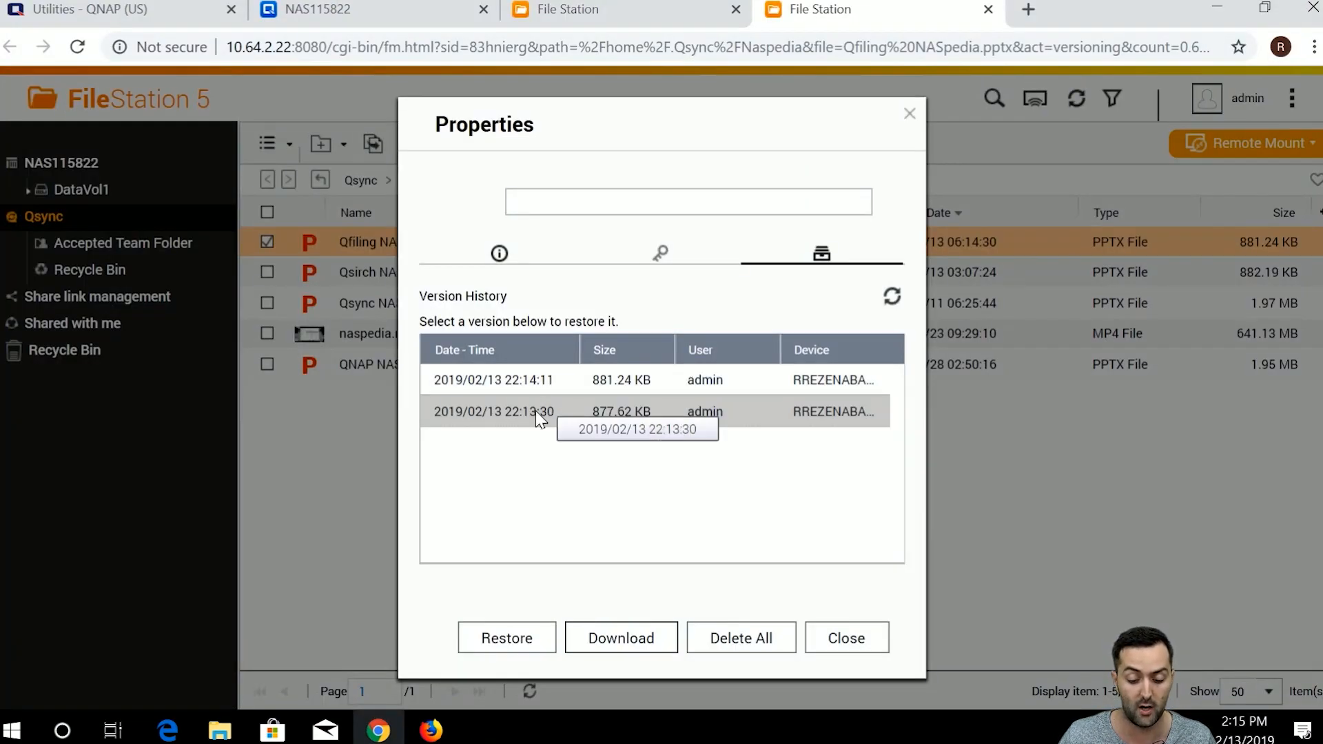
Confirm the downloaded copy has only its title slide, then return to the version history.
mouse_move(535, 411)
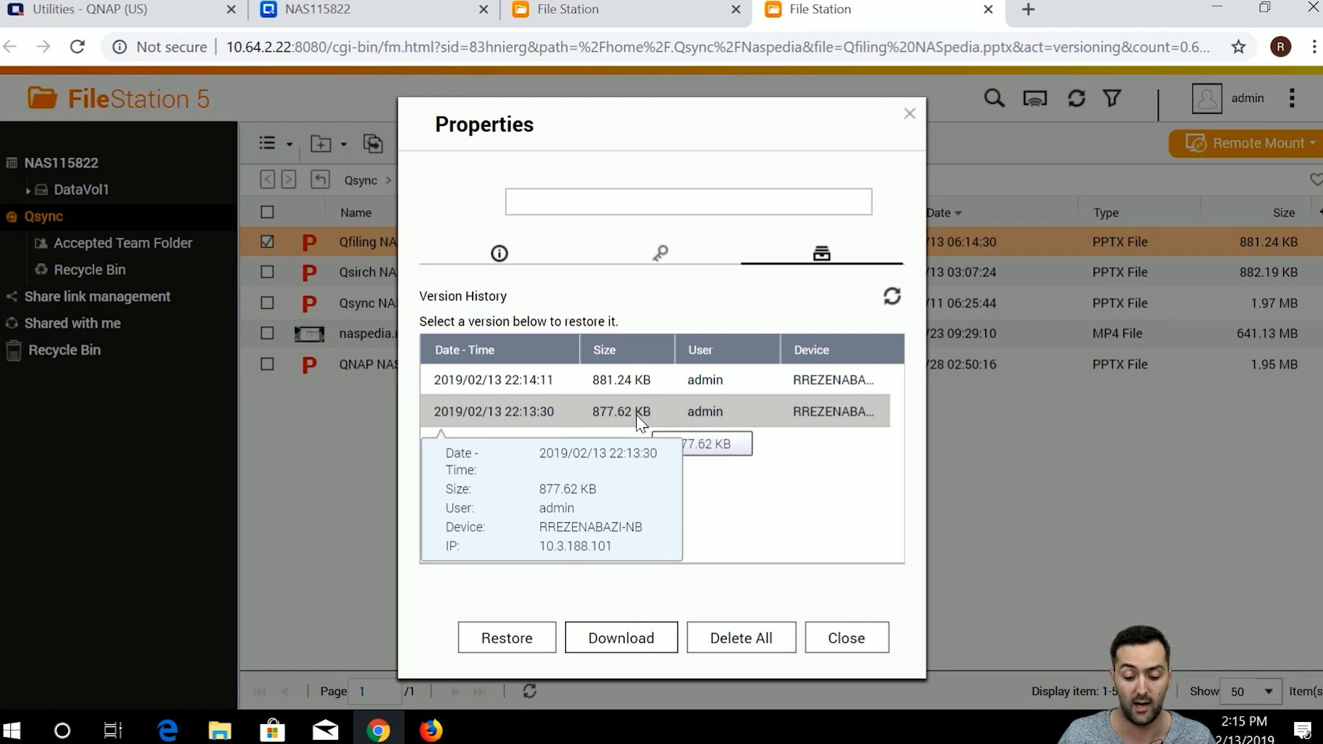
Download the 22:14:11 version as Qfiling NASpedia (1).pptx and open it.
click(640, 380)
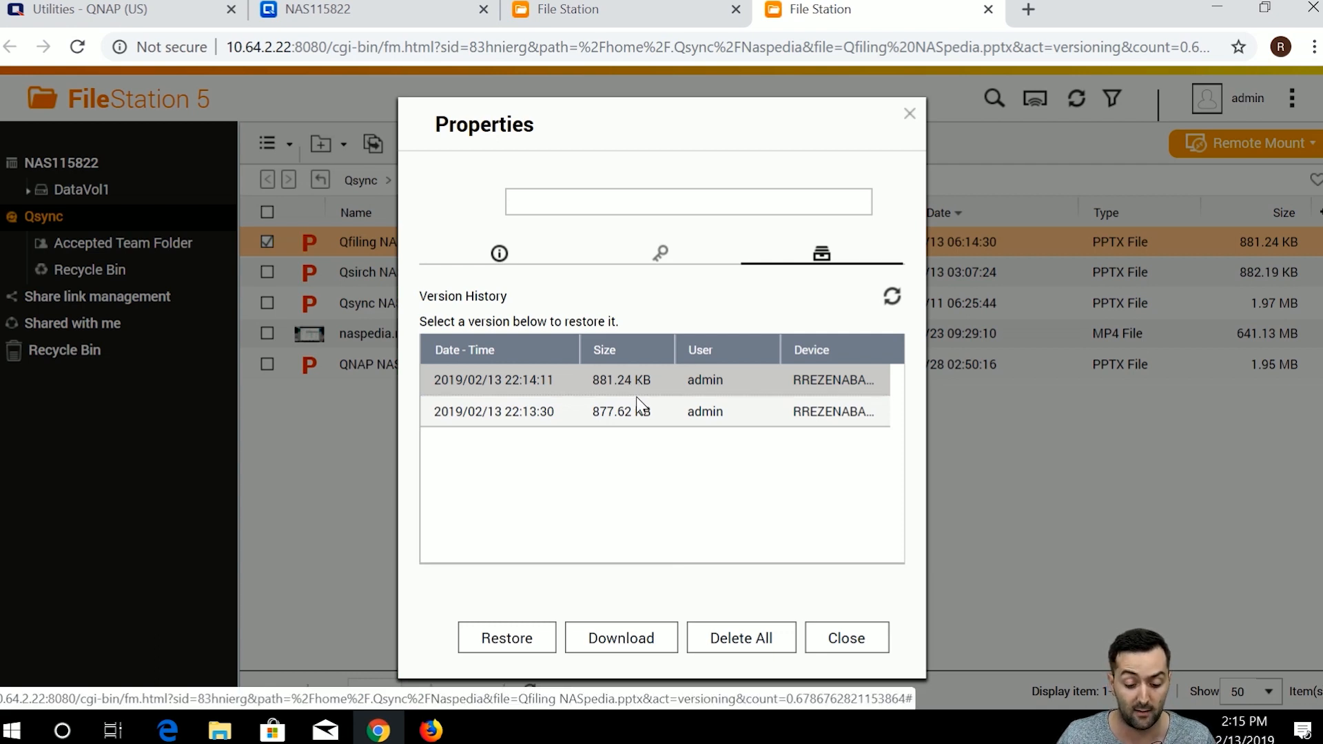
mouse_move(646, 379)
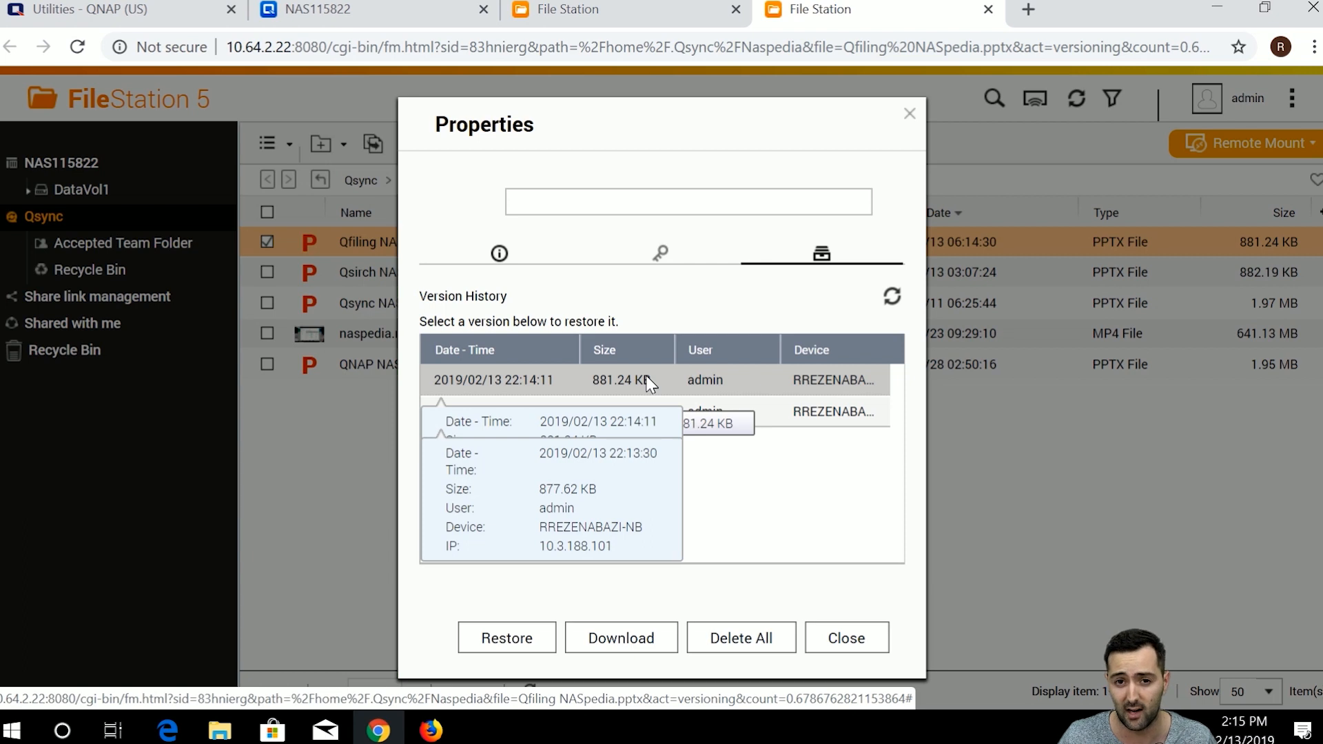
click(588, 637)
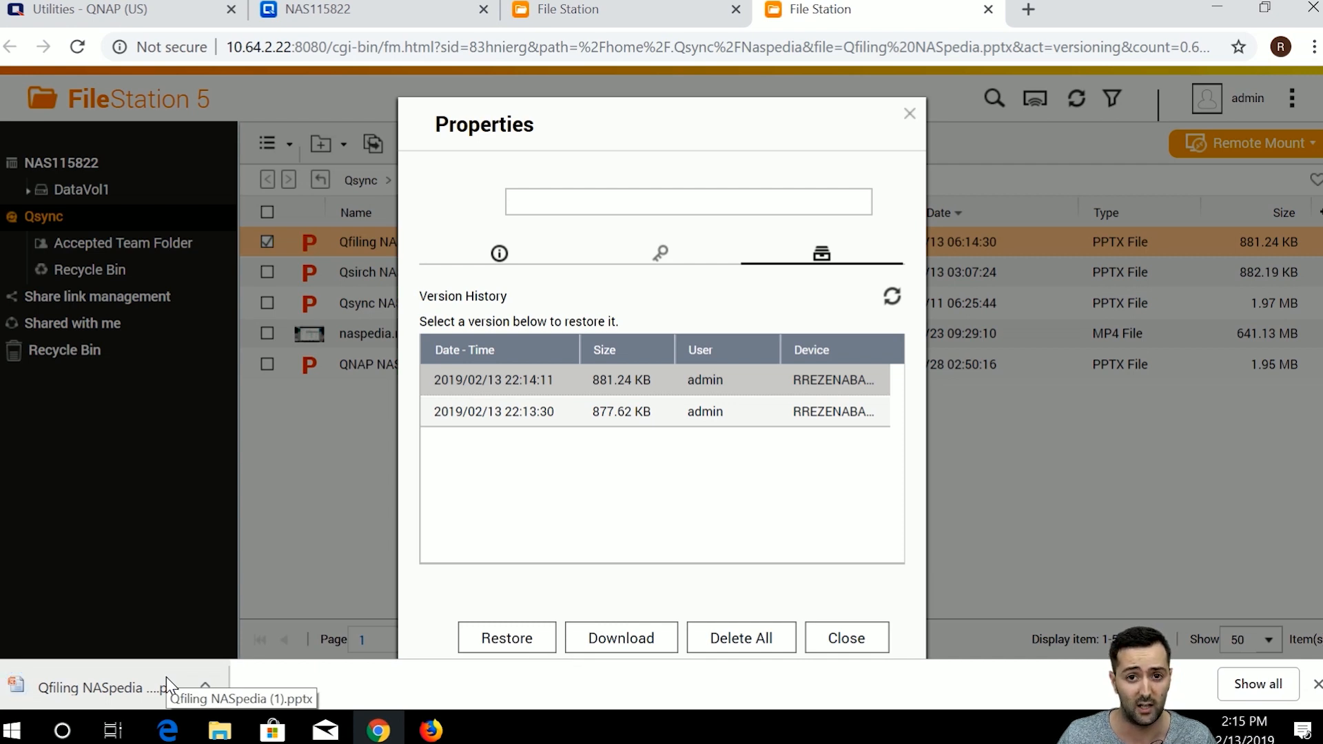
click(167, 676)
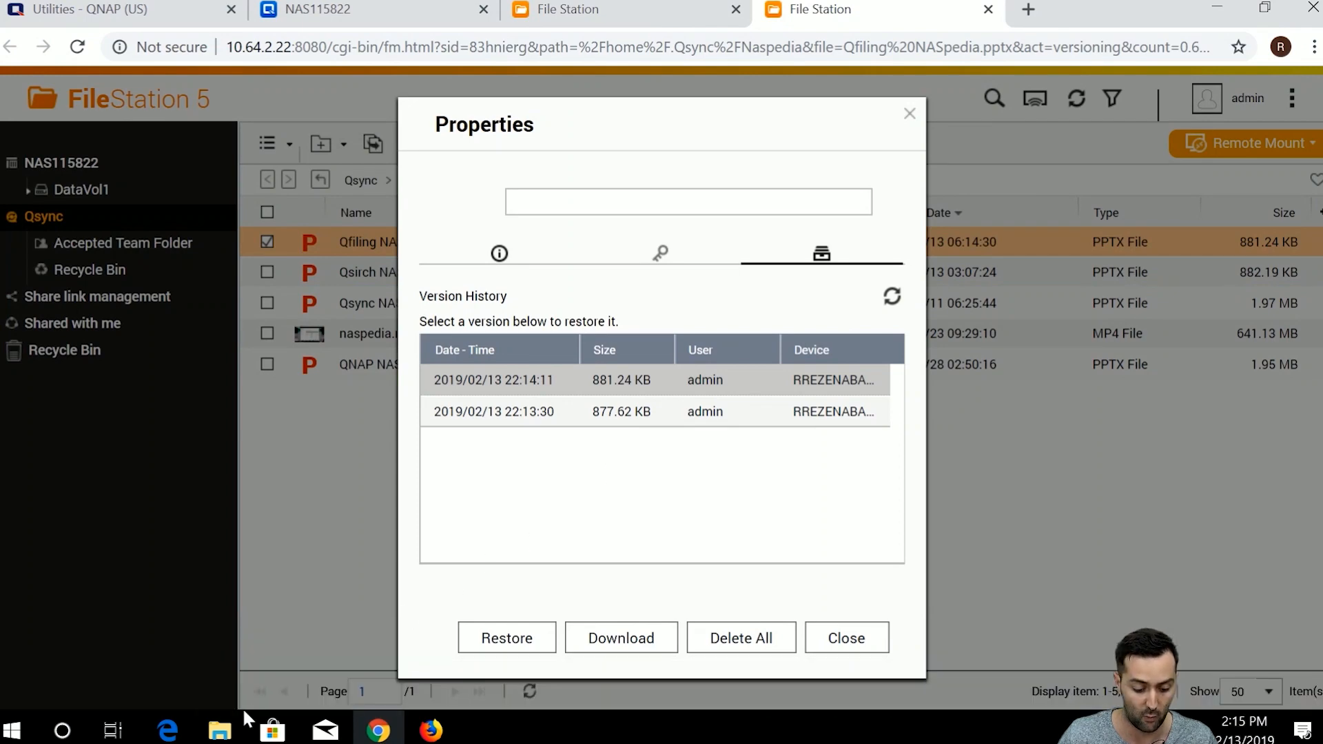
Check the local Naspedia folder, then start restoring the selected version.
click(231, 726)
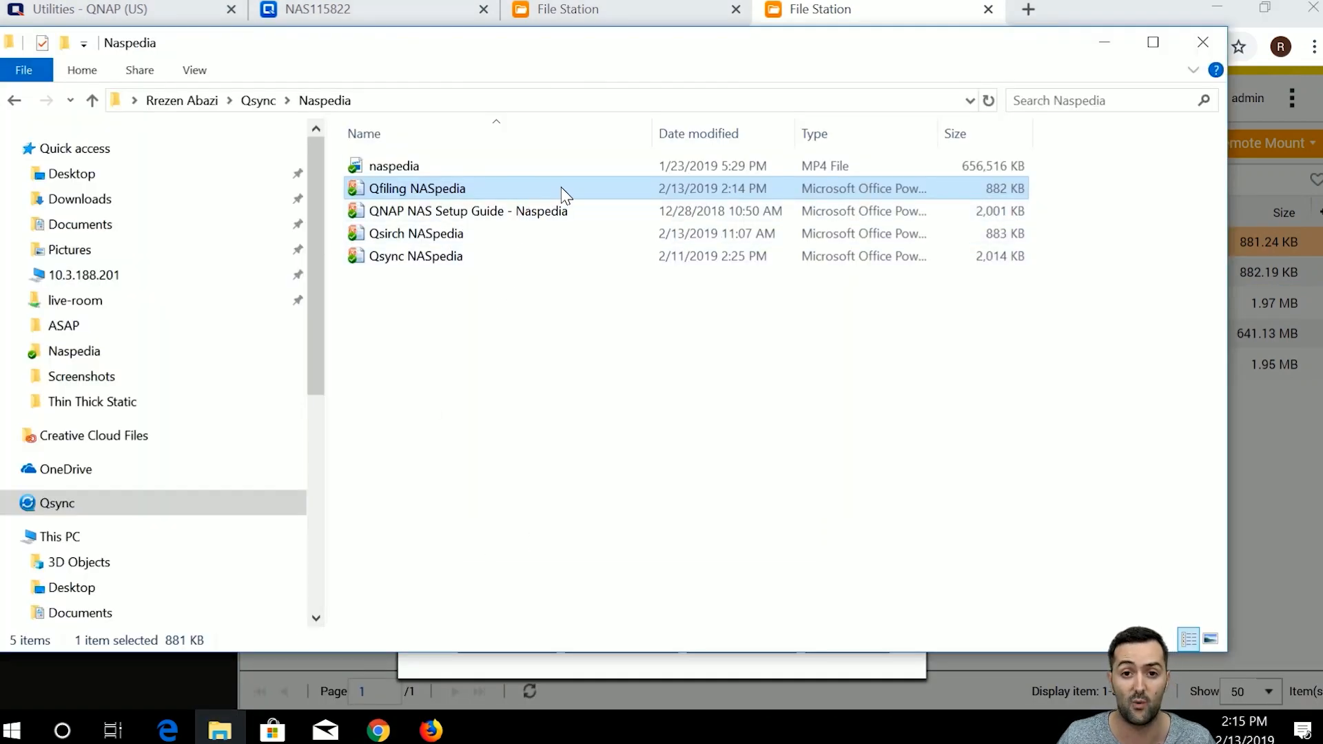
click(1104, 53)
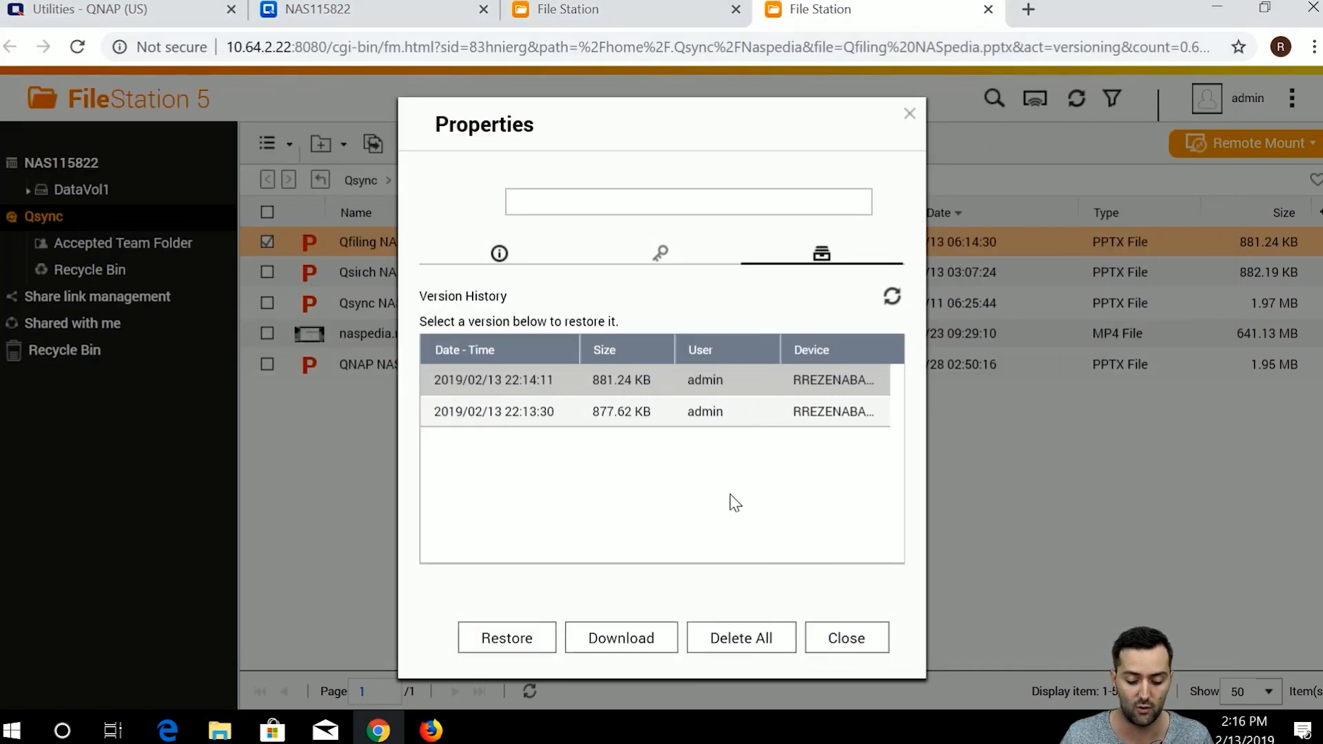
click(507, 638)
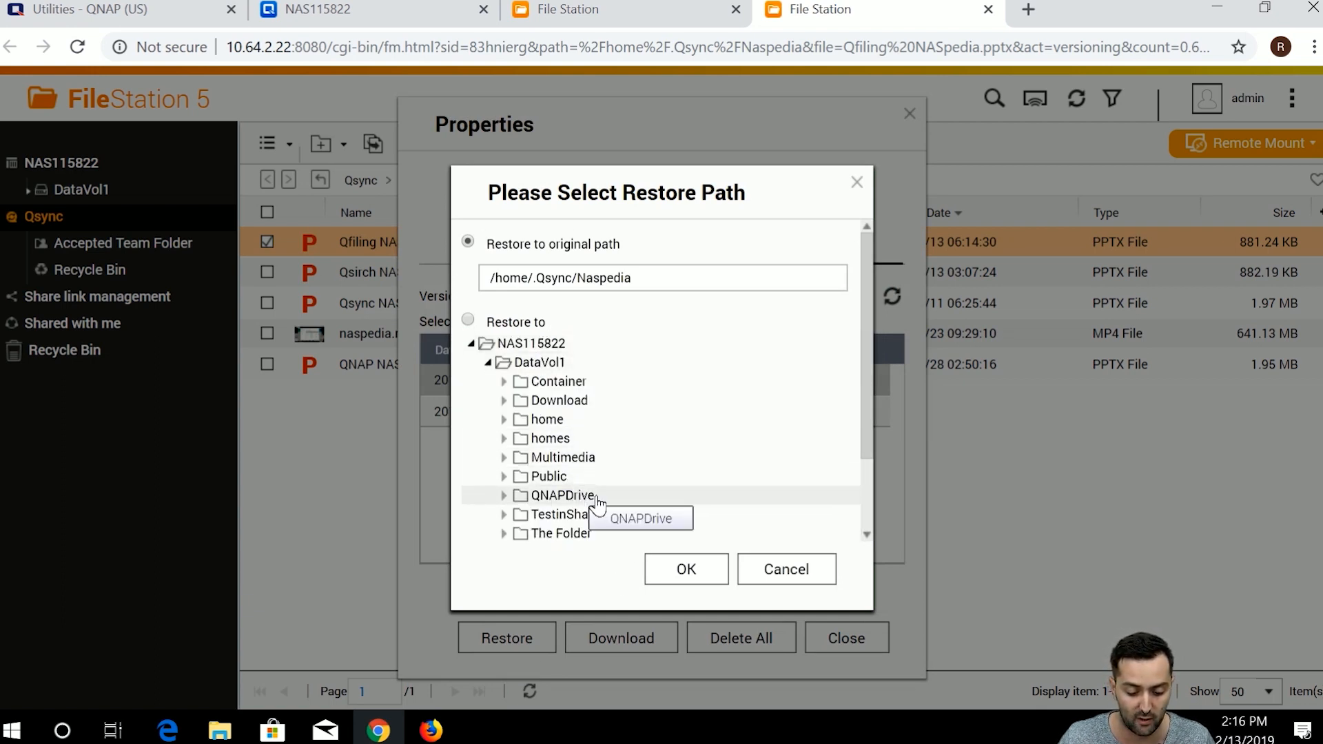
Keep 'Restore to original path' (/home/.Qsync/Naspedia) and confirm the restore.
scroll(601, 523, down, 3)
scroll(607, 503, up, 3)
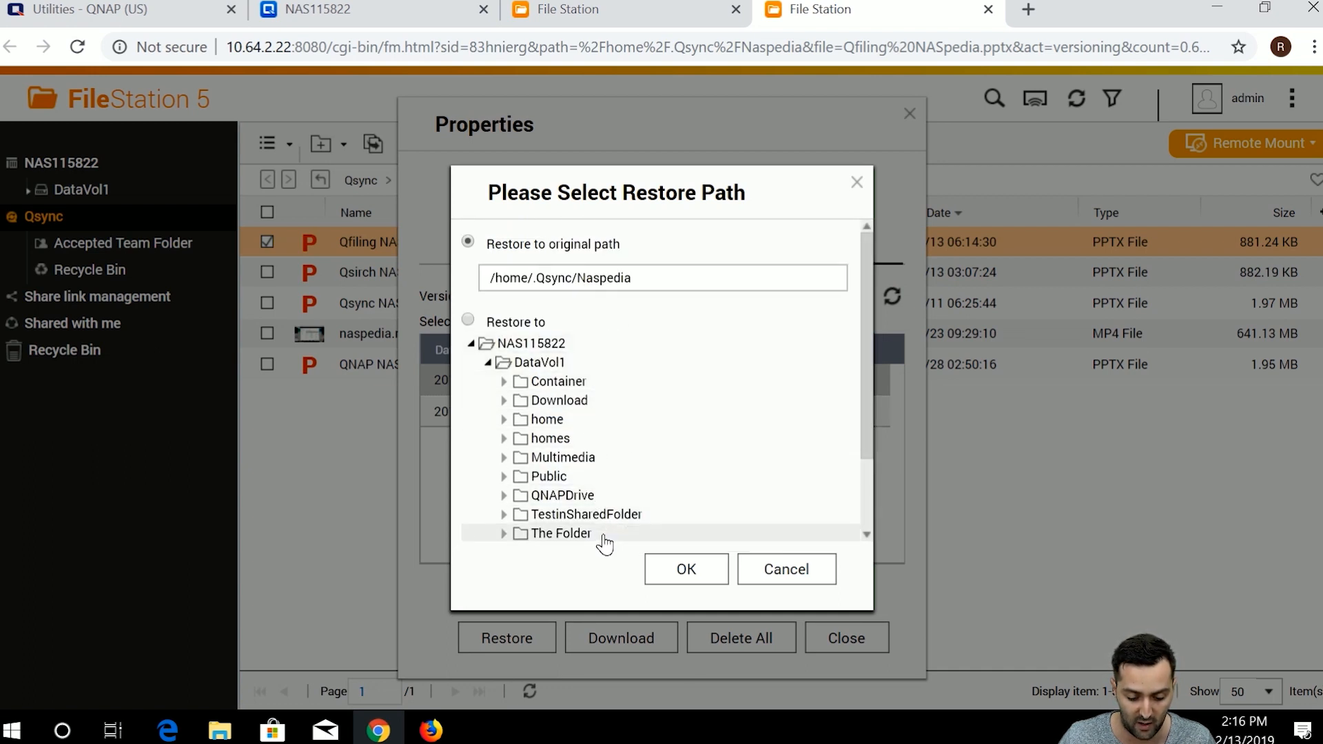
click(682, 578)
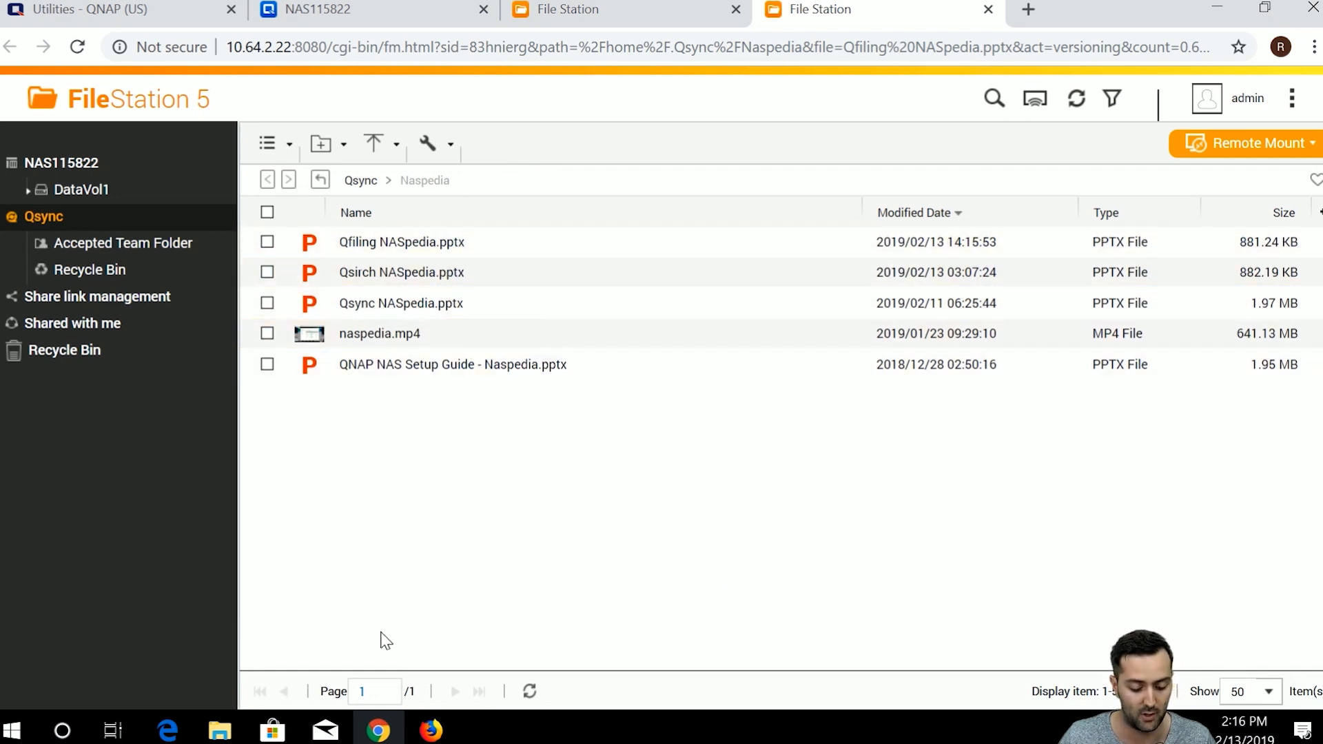
Browse DataVol1 to The Folder and the Qsync team folder in File Station.
click(27, 190)
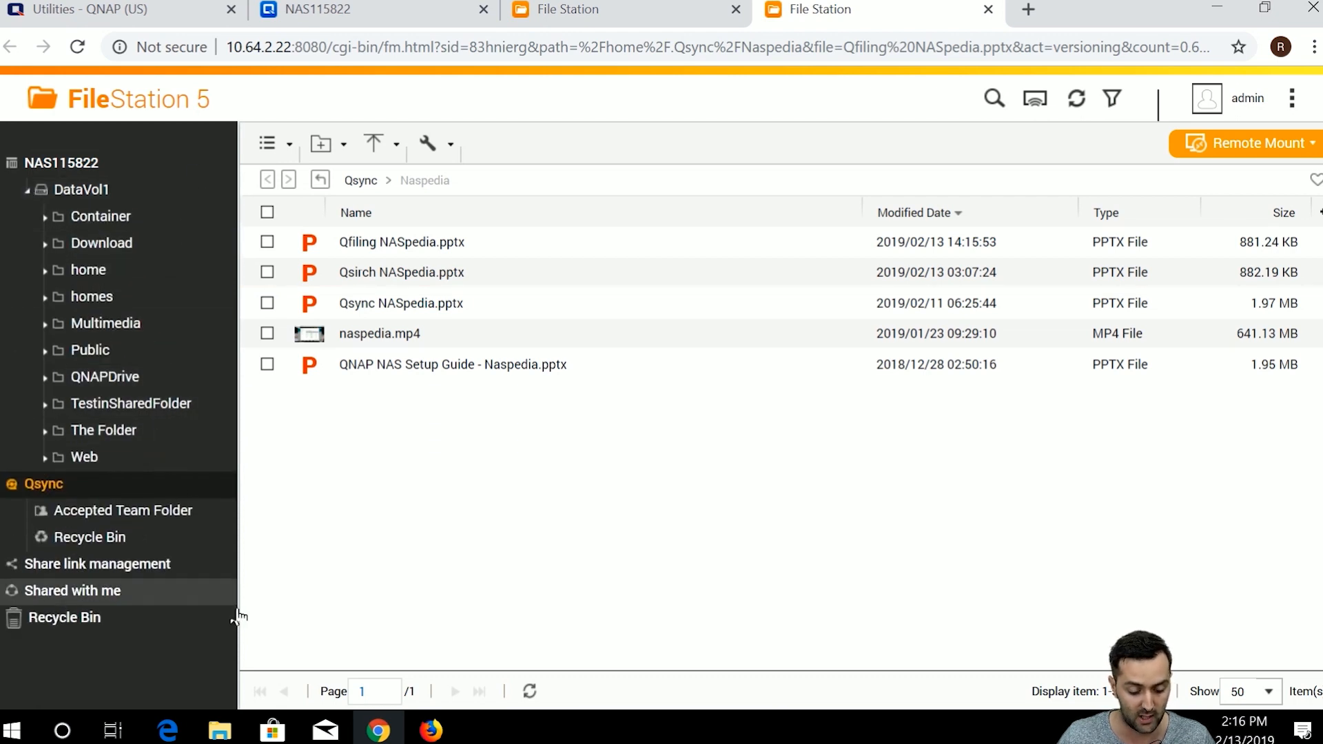
click(163, 435)
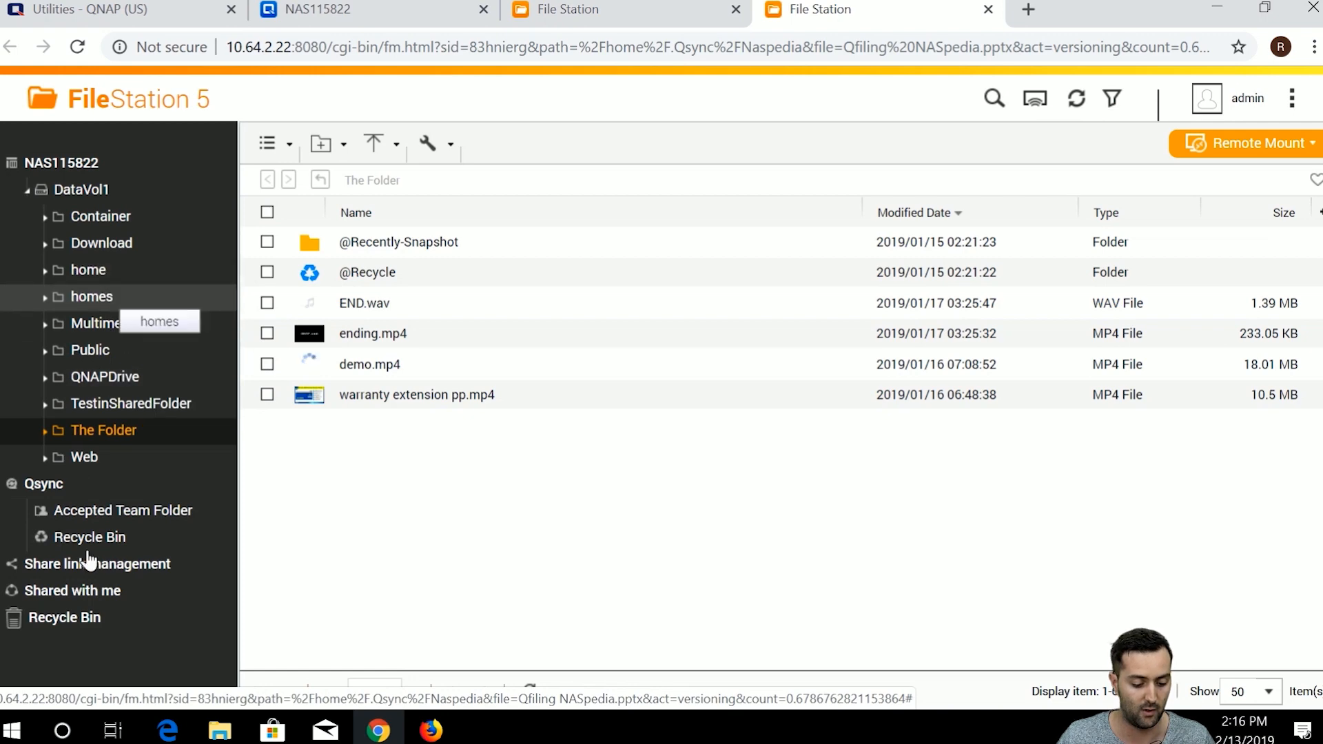
click(119, 511)
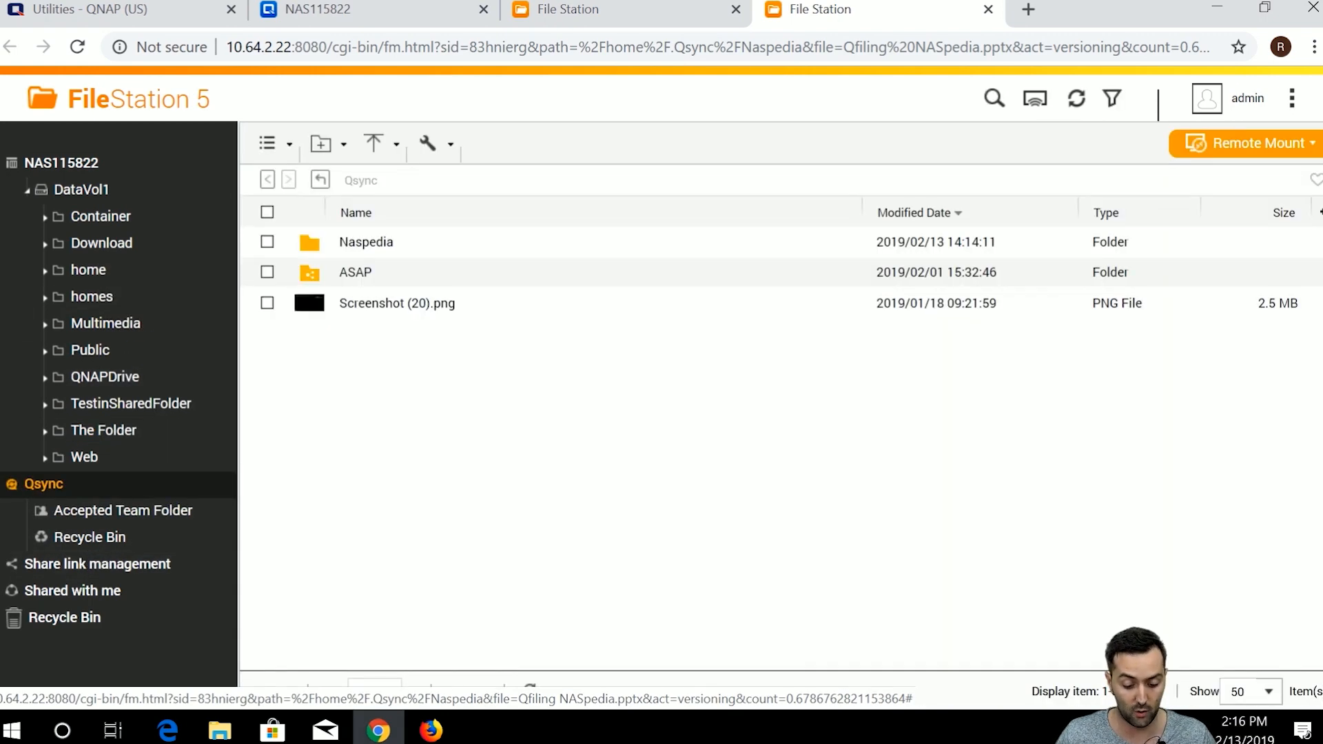
click(448, 734)
click(378, 730)
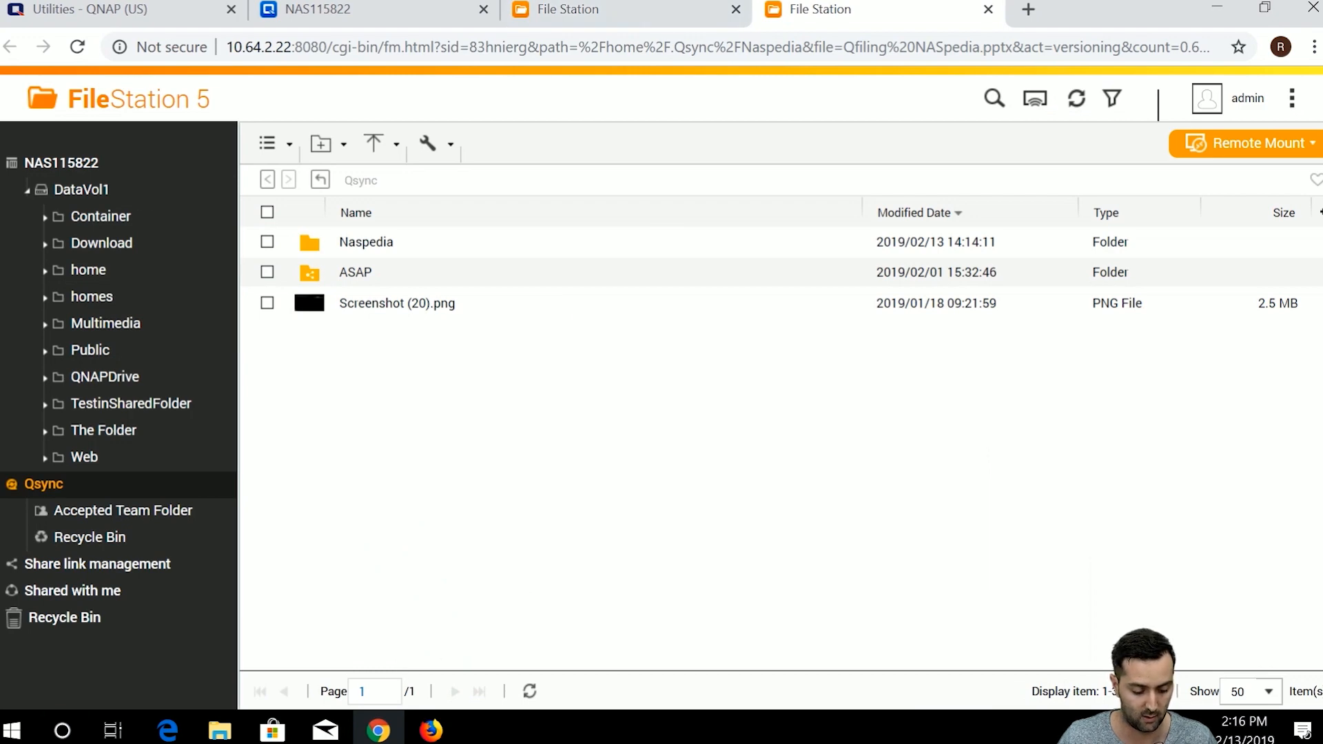
Launch the Qsync Client from the Windows search using 'qsyn'.
click(74, 736)
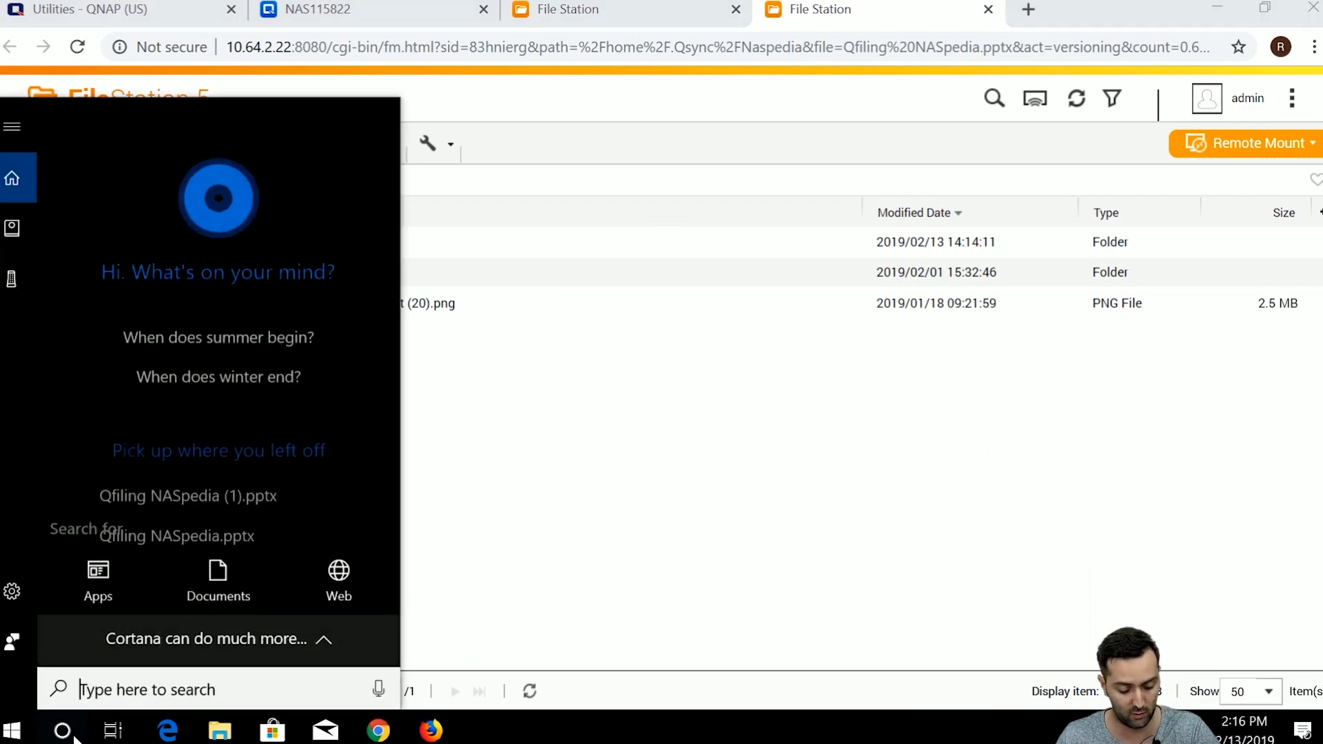
text(qsyn)
key(Return)
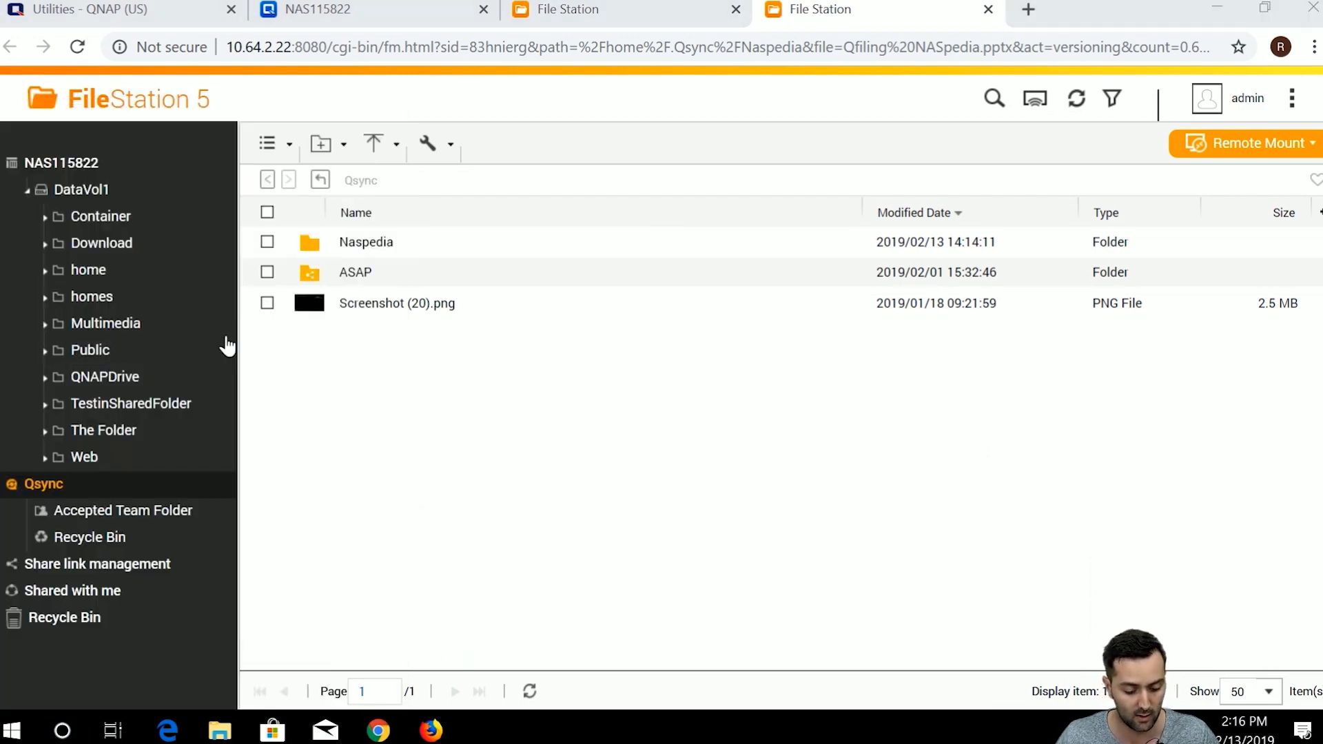
Refresh the local Naspedia folder and go up to the parent Qsync folder.
click(233, 736)
right_click(478, 311)
click(533, 397)
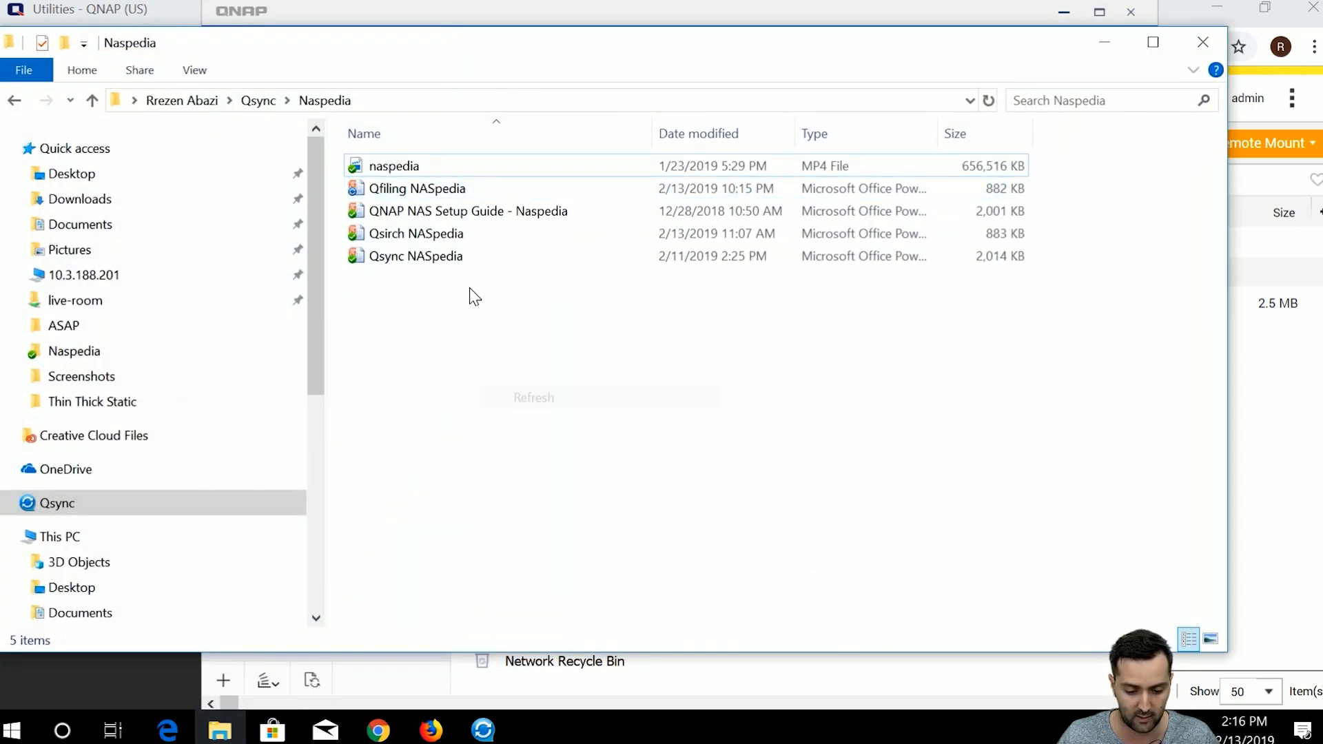
click(92, 101)
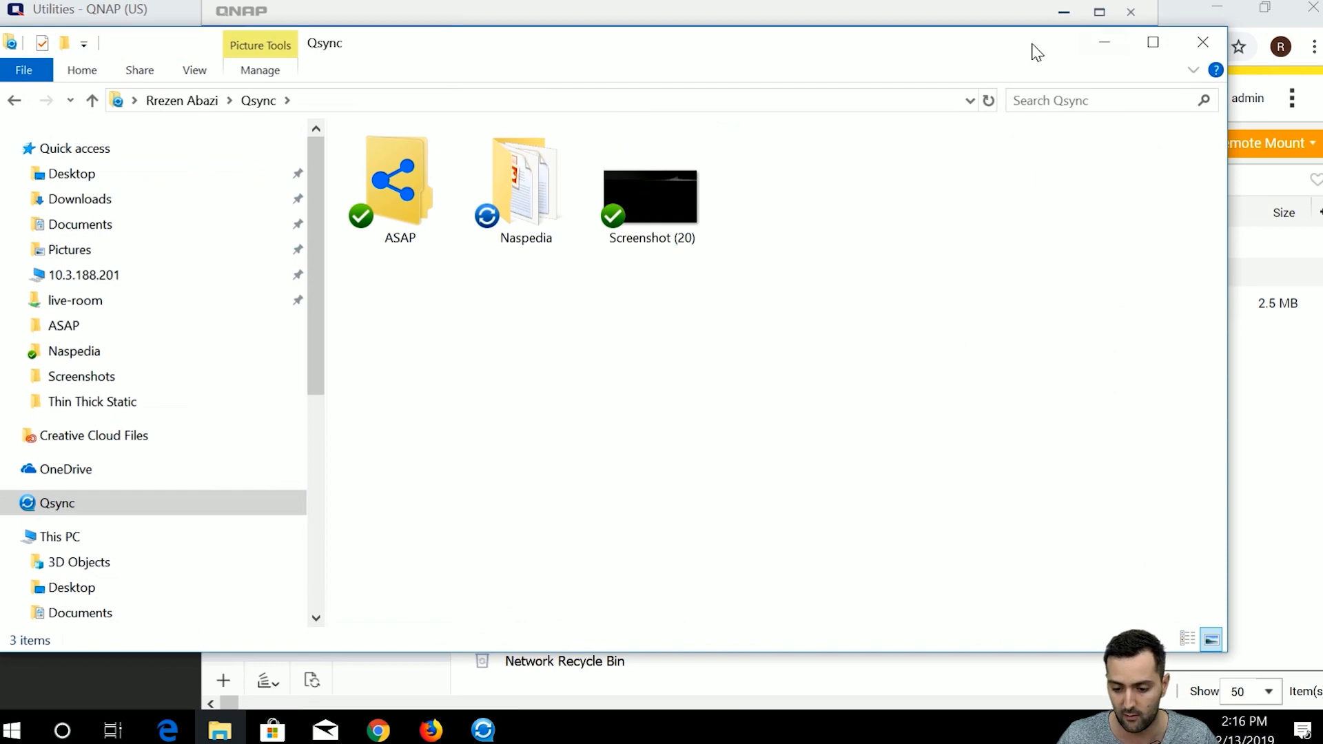
drag(1032, 44, 1052, 156)
Close both File Station browser tabs to return to Qsync Central.
click(895, 28)
click(1304, 403)
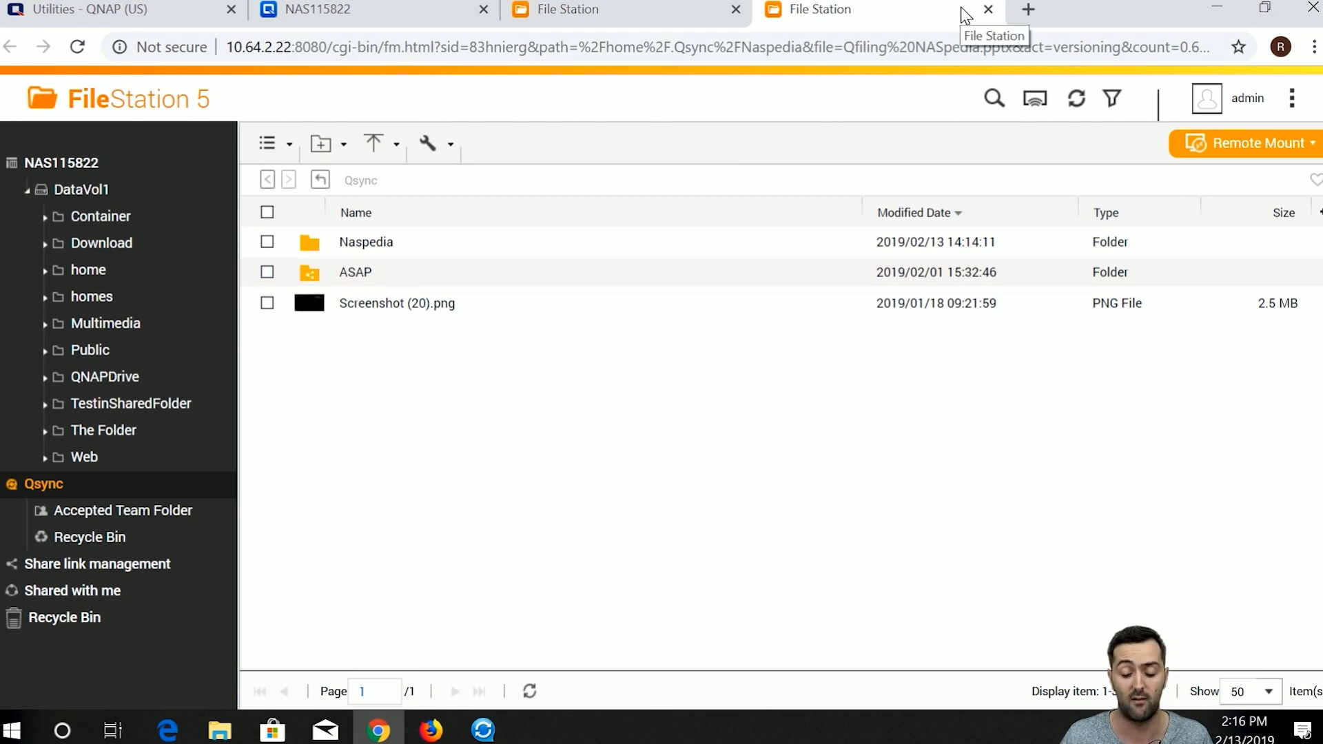
click(988, 9)
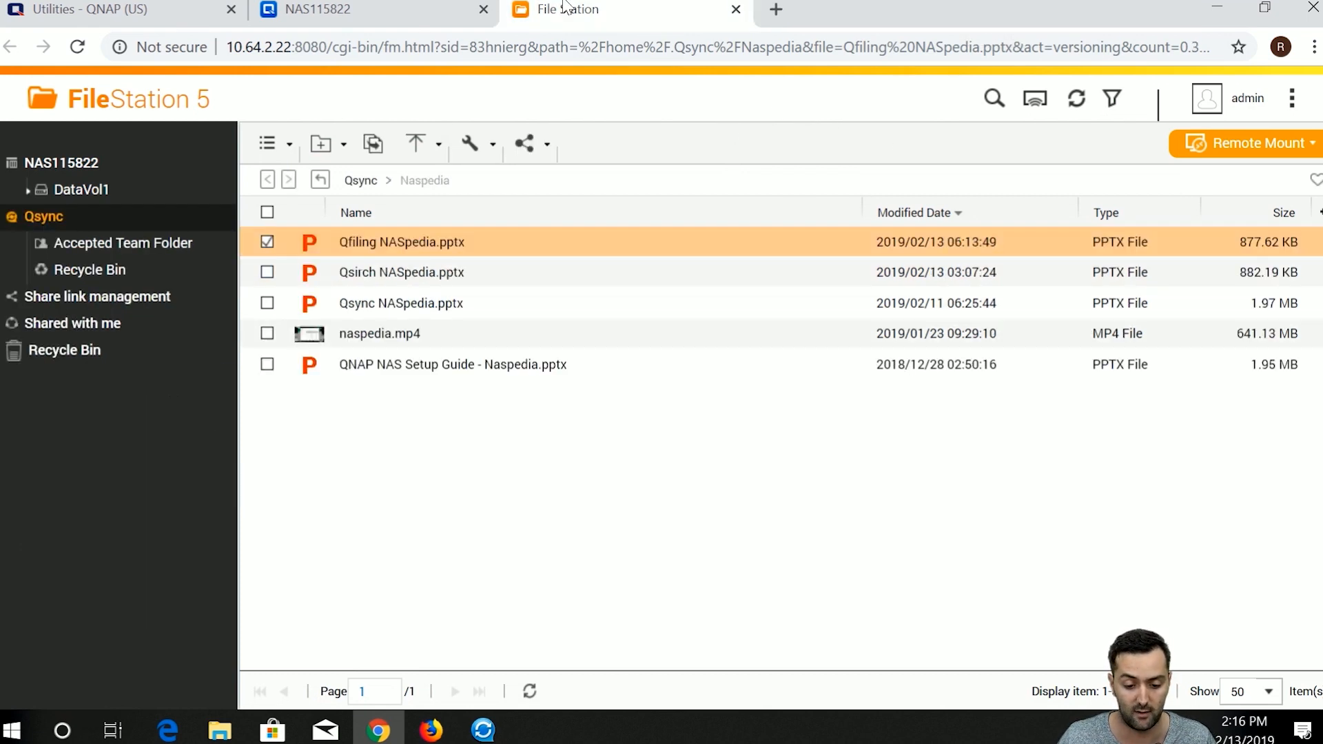
click(736, 9)
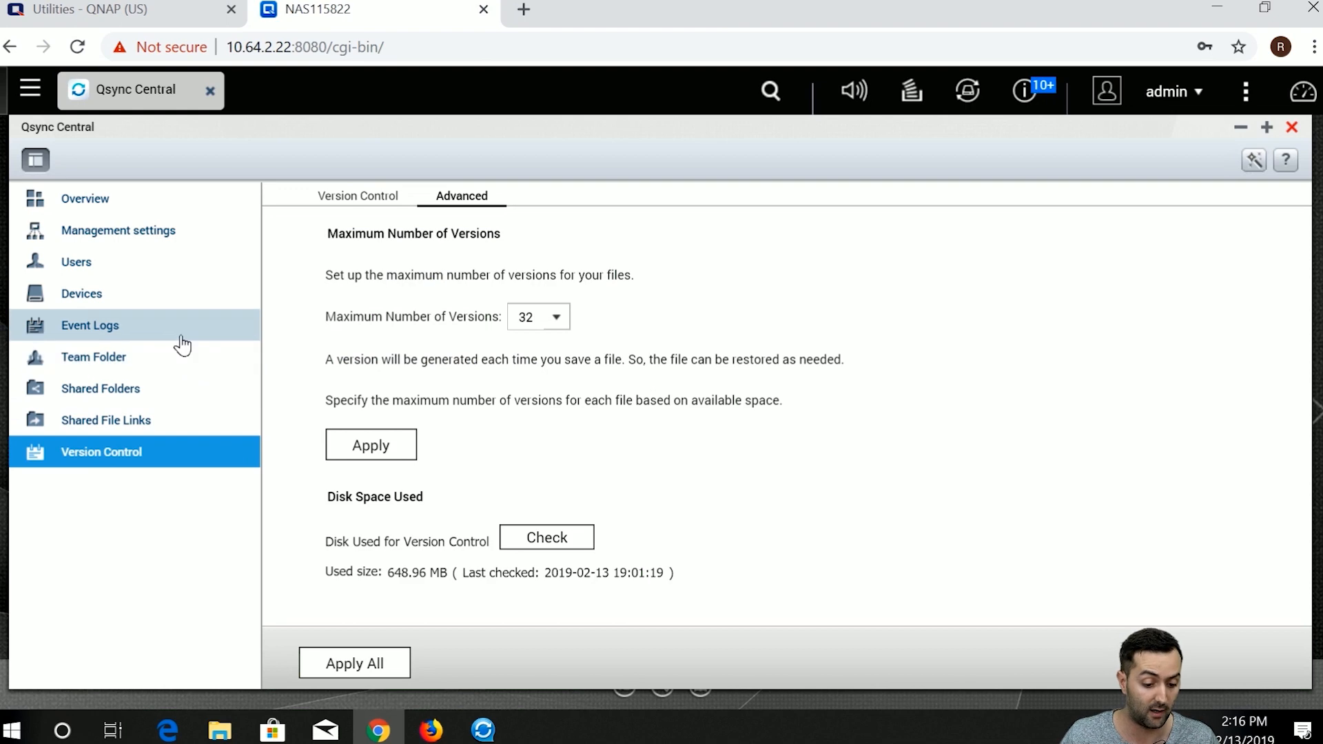
Open the Devices list and choose Remotely erase device for the laptop.
click(184, 299)
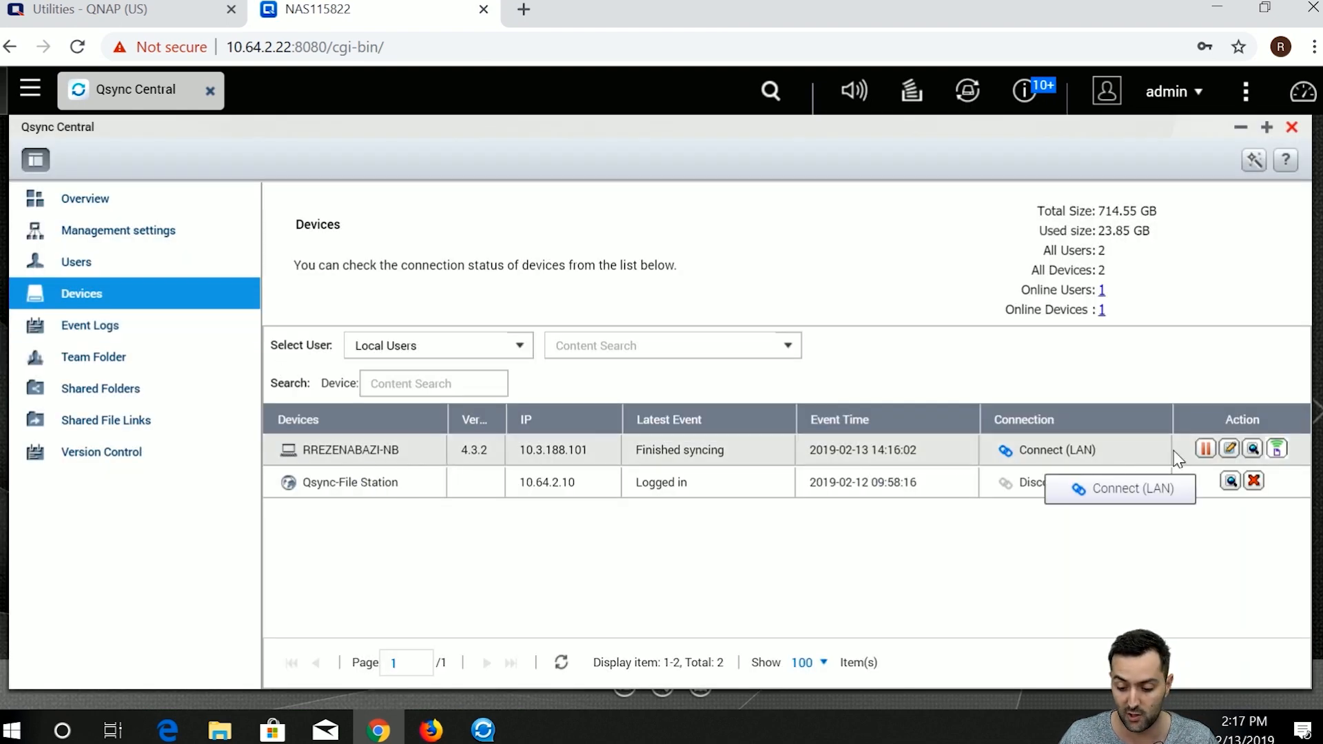
click(1276, 450)
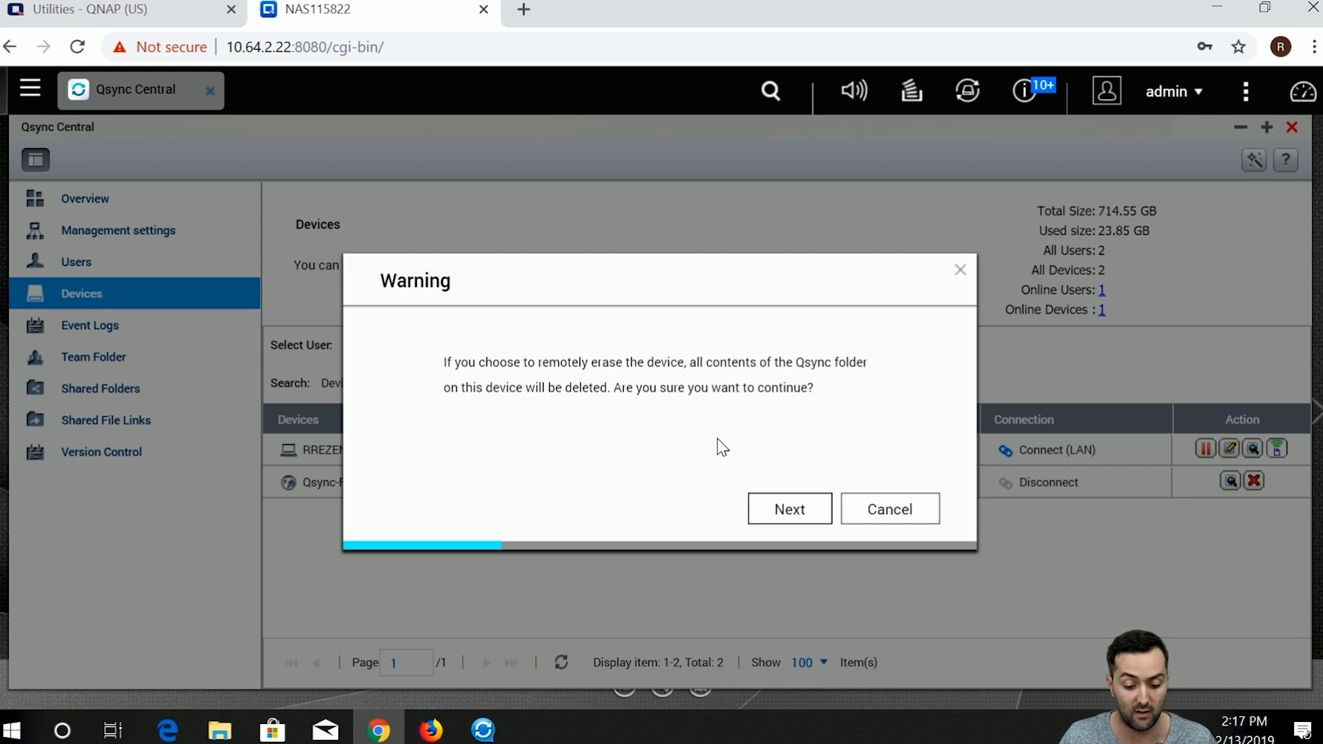
Proceed past the erase warning and enter the displayed verification characters.
click(801, 515)
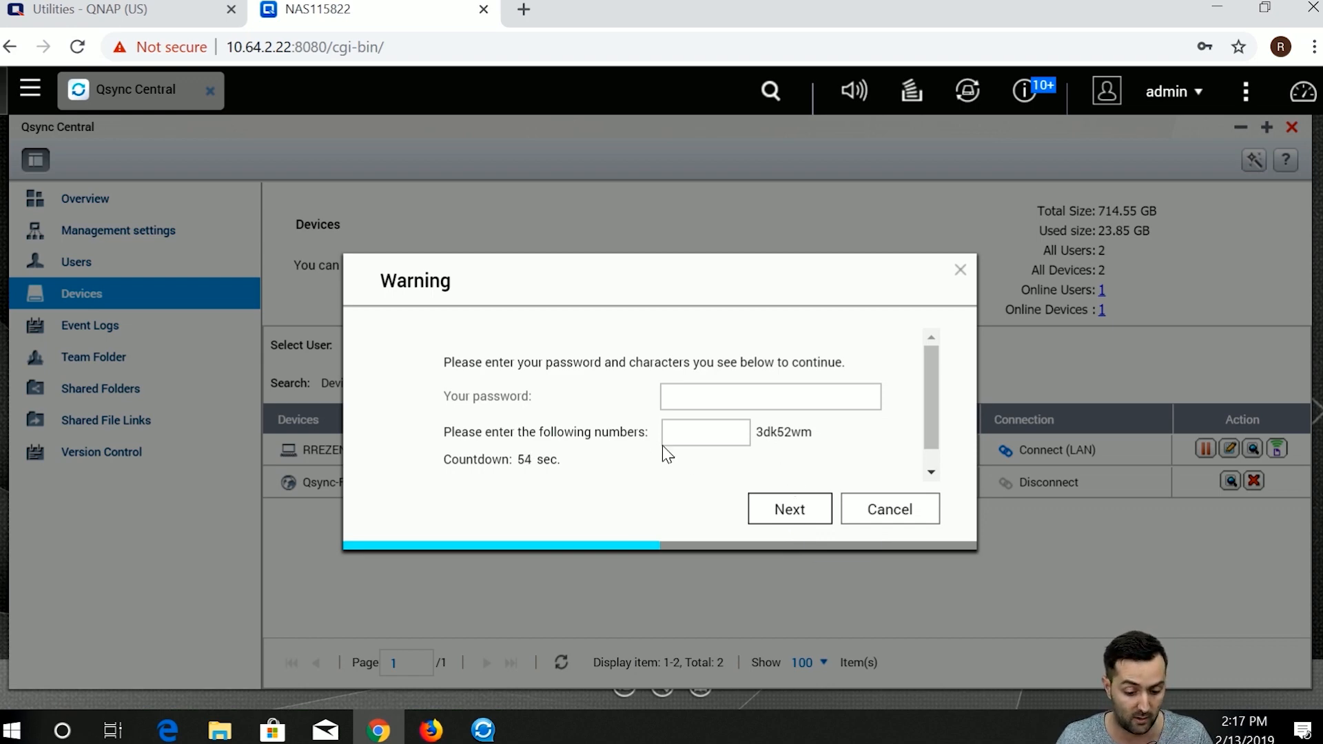
click(720, 439)
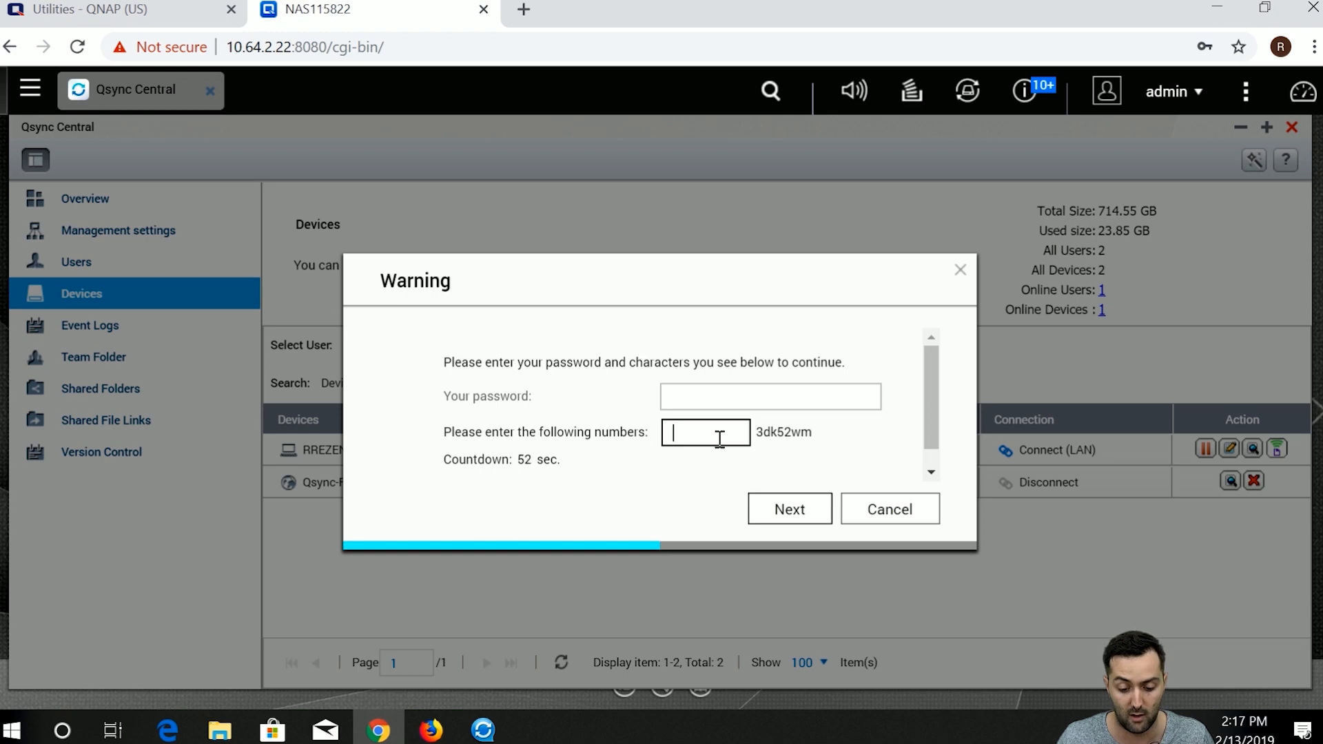
text(3dk)
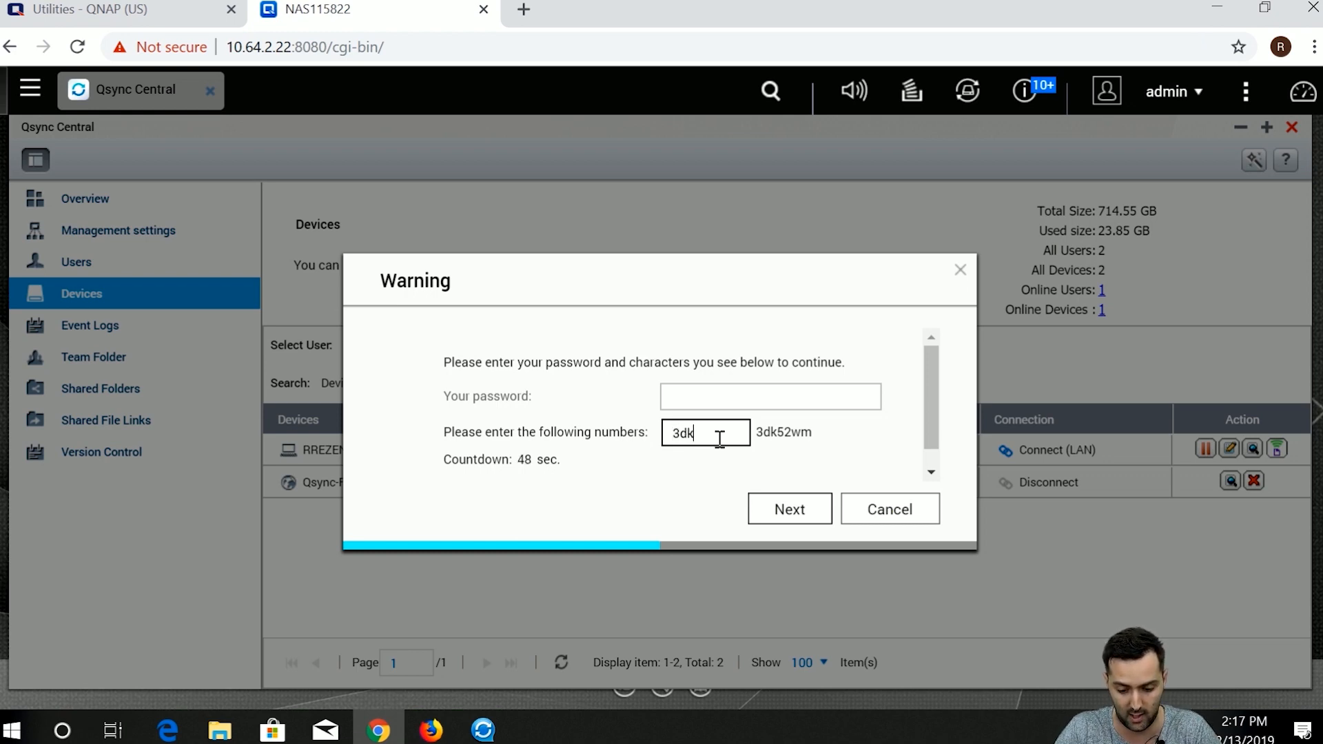
text(52)
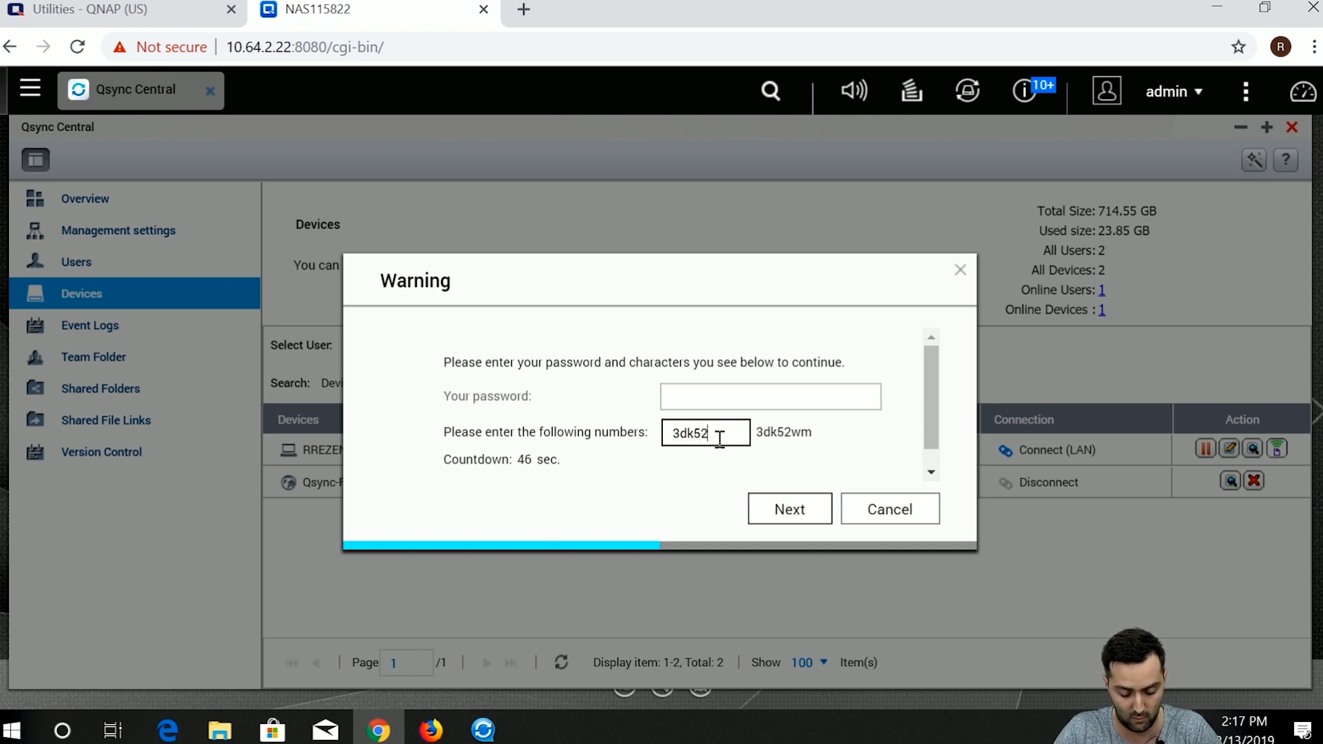
text(WM)
key(BackSpace)
key(BackSpace)
text(wm)
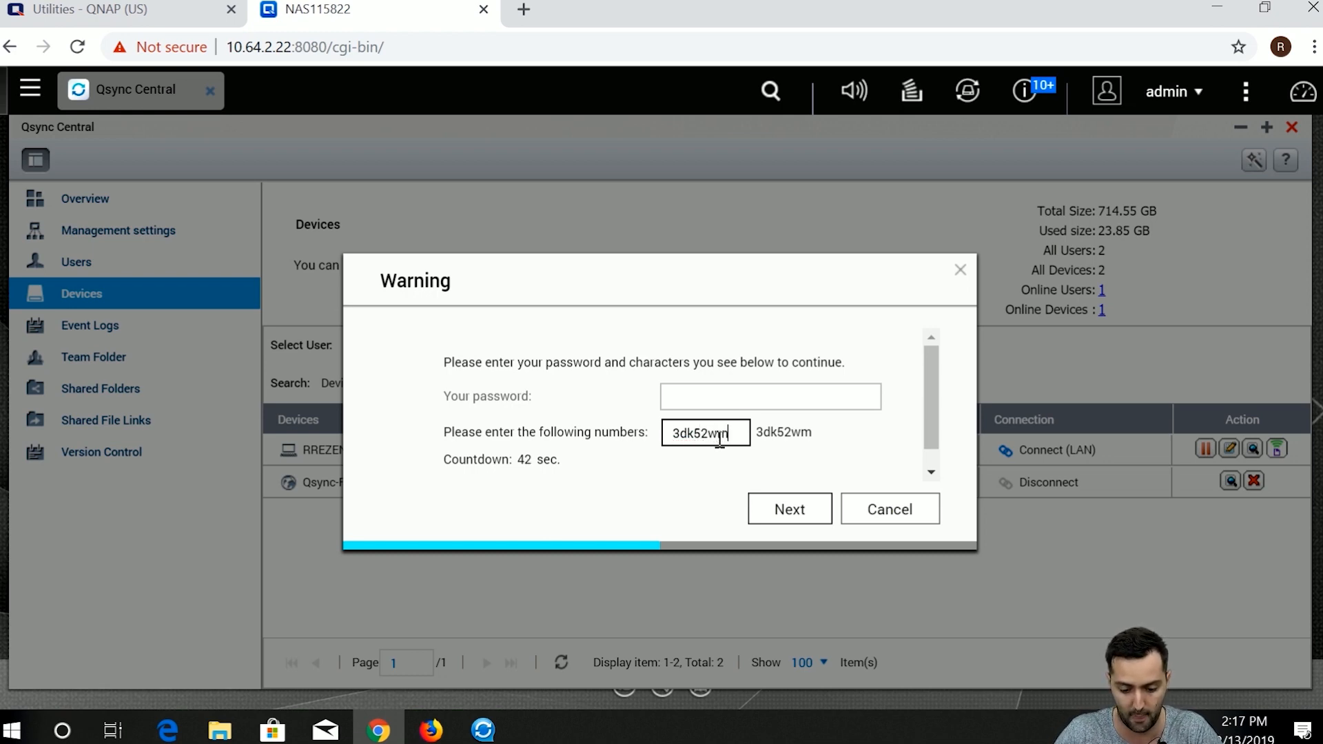
click(720, 401)
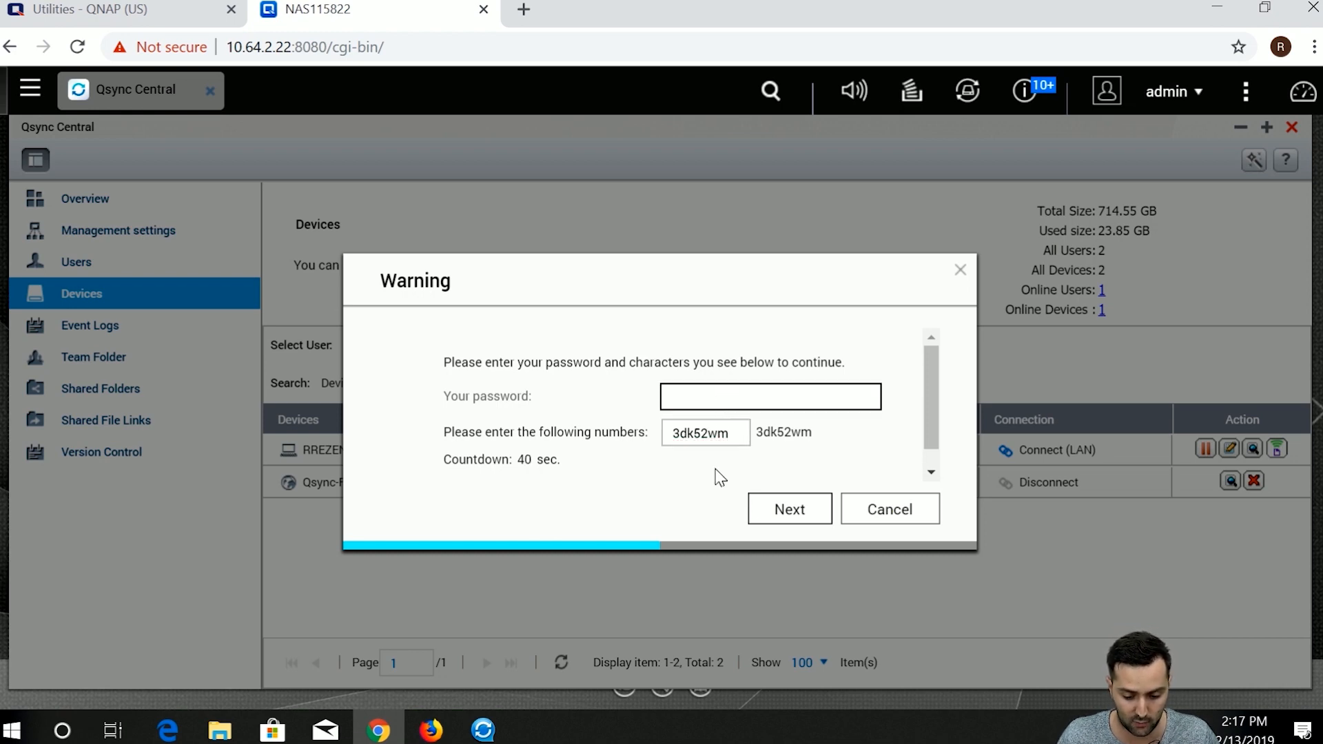
Re-enter the admin password, resubmit, and confirm erasing the laptop's data.
click(769, 500)
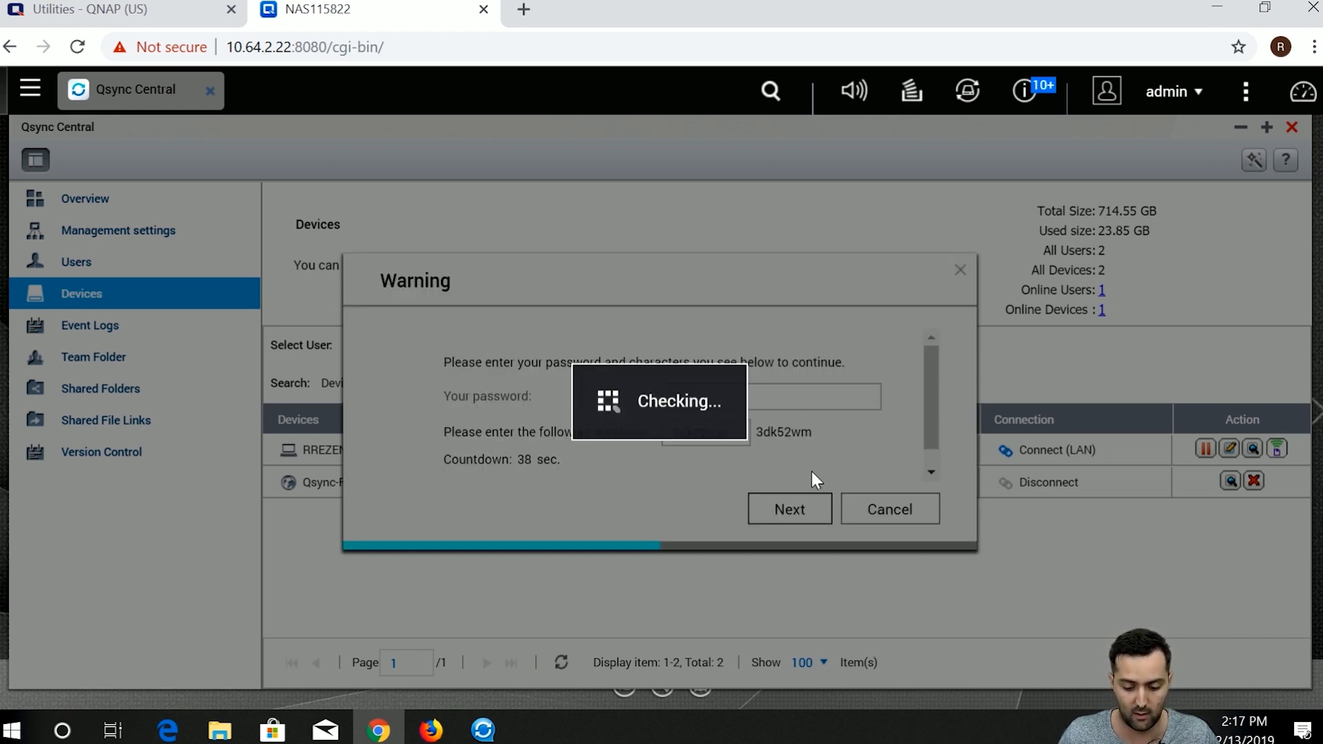
click(776, 397)
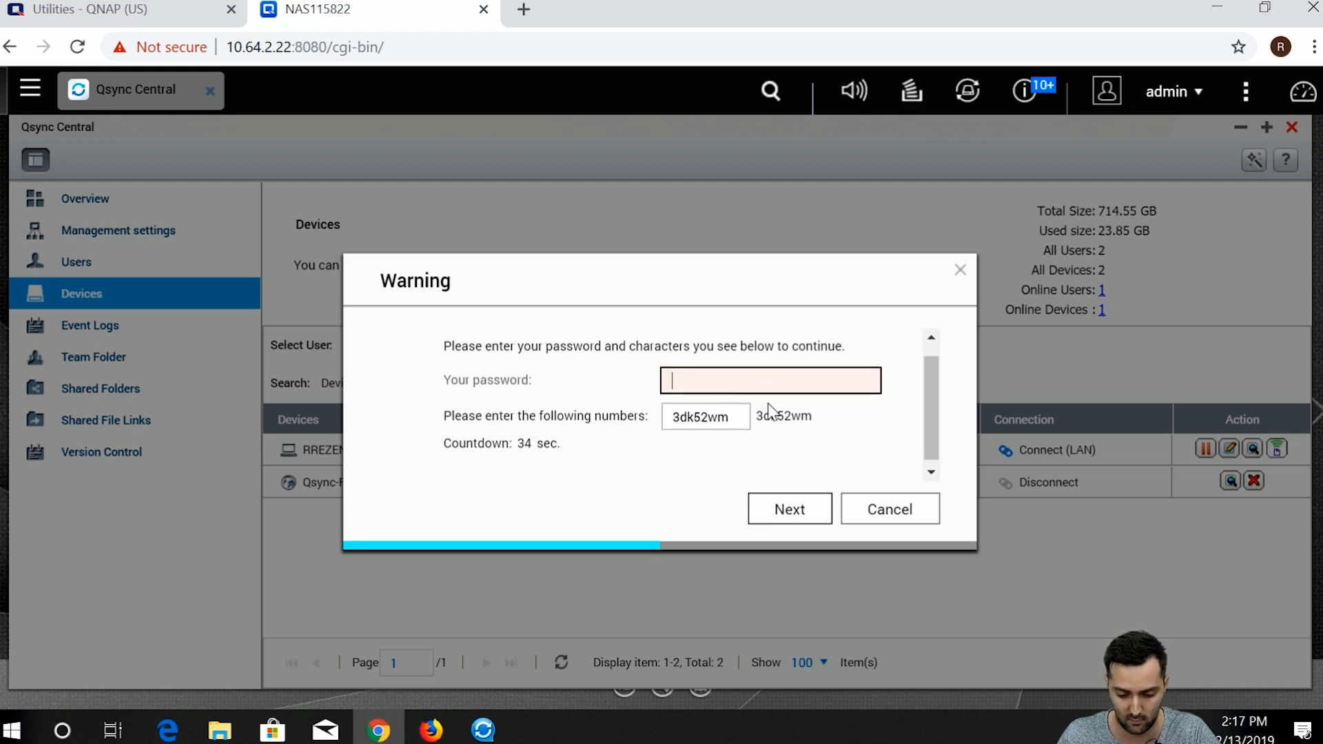
text(****)
click(791, 511)
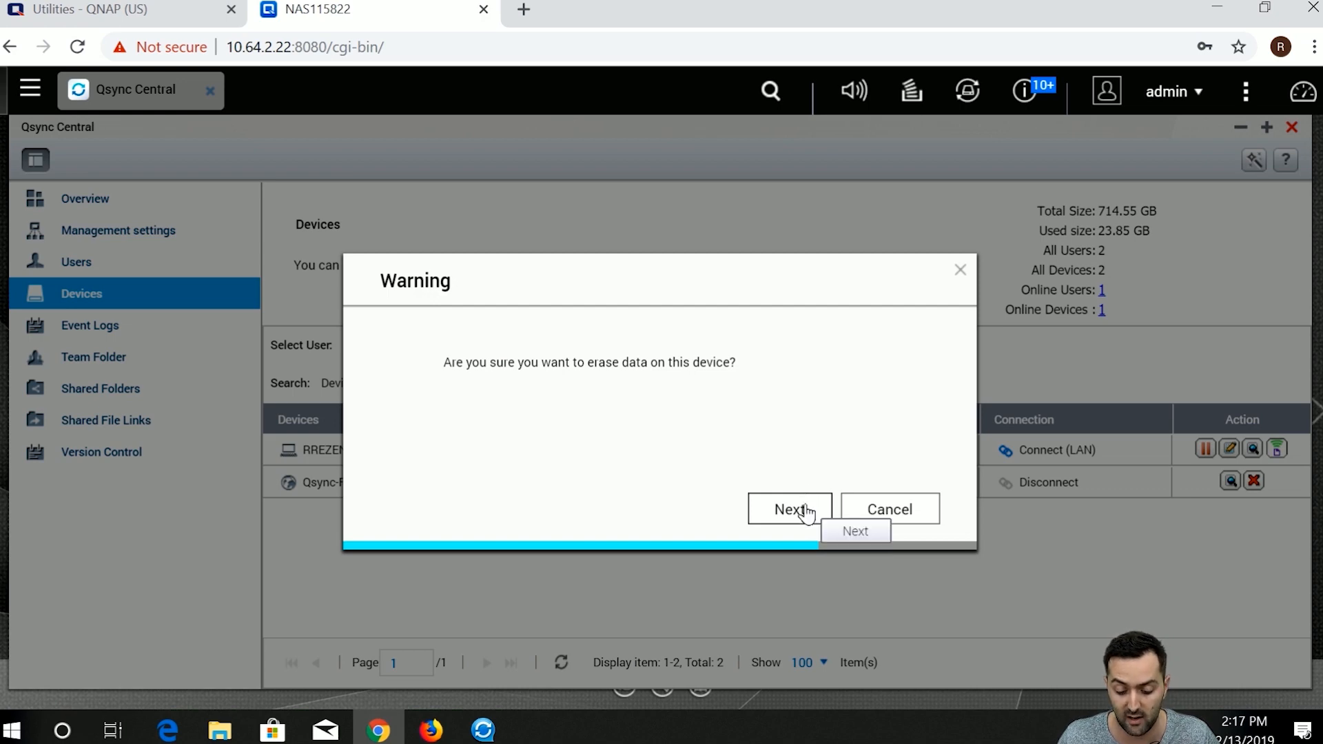
click(806, 506)
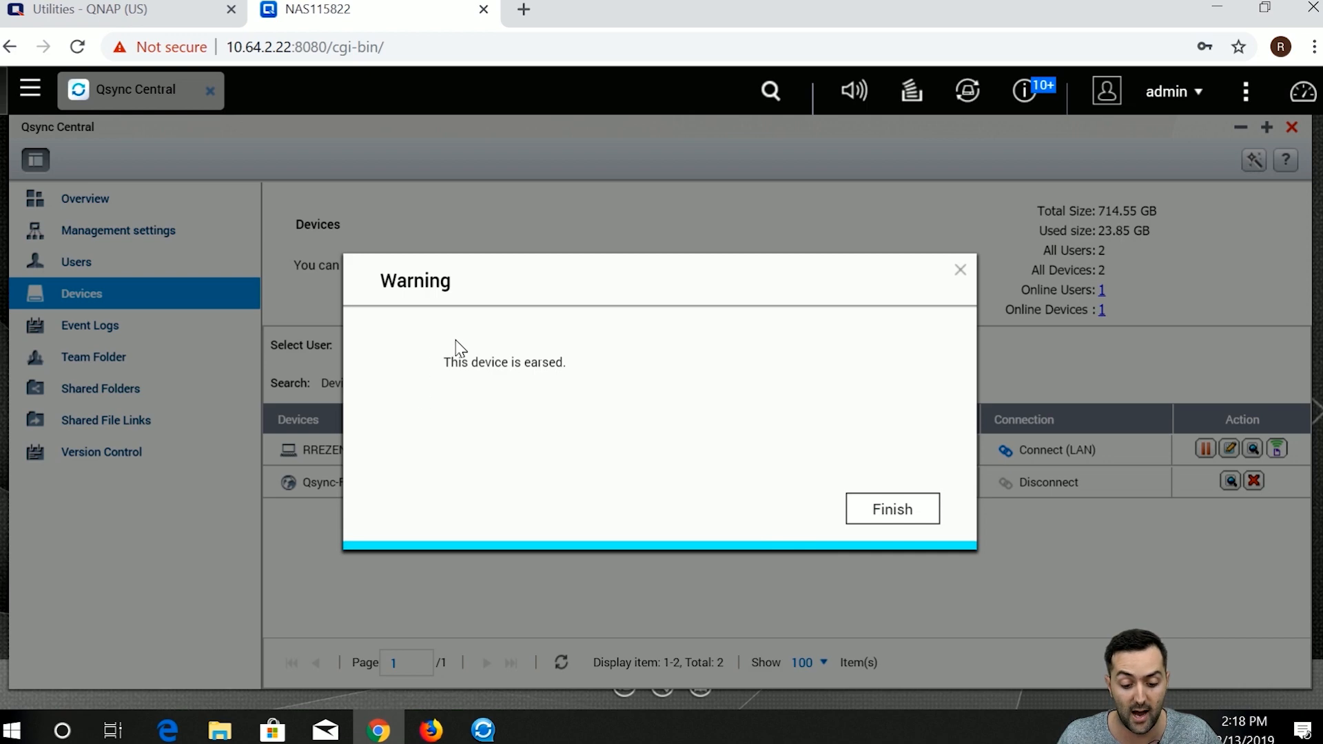
Finish the erase, return to Overview, and refresh the local Qsync folder to confirm it's empty.
click(853, 510)
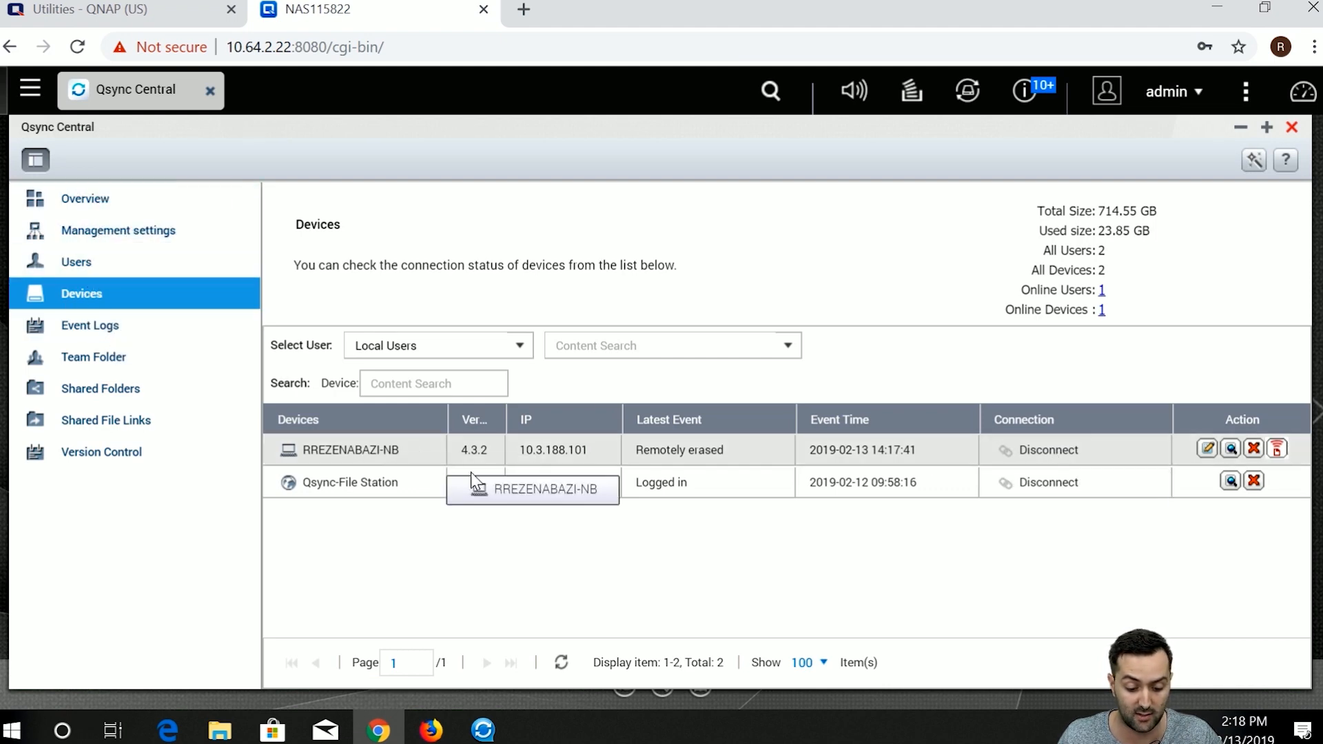
click(93, 200)
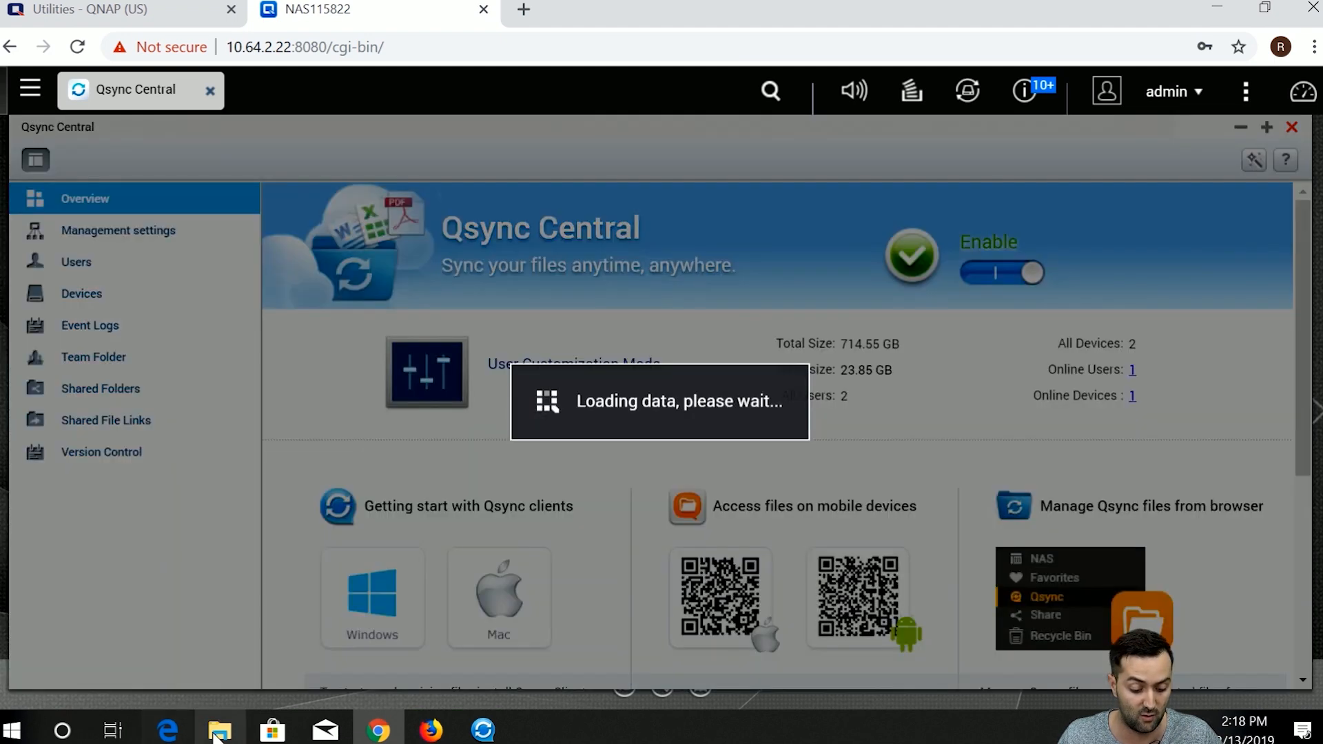
click(218, 730)
right_click(613, 479)
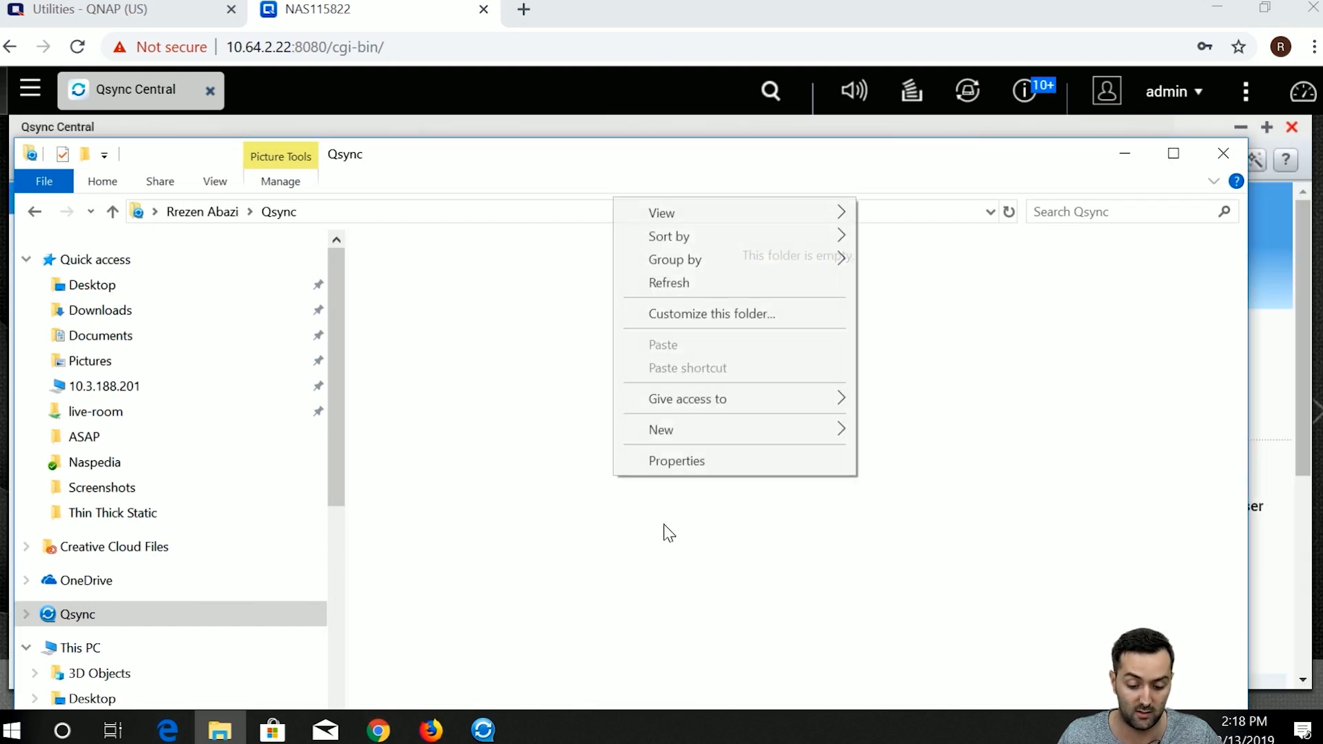
click(516, 160)
drag(516, 160, 547, 113)
right_click(564, 338)
click(598, 420)
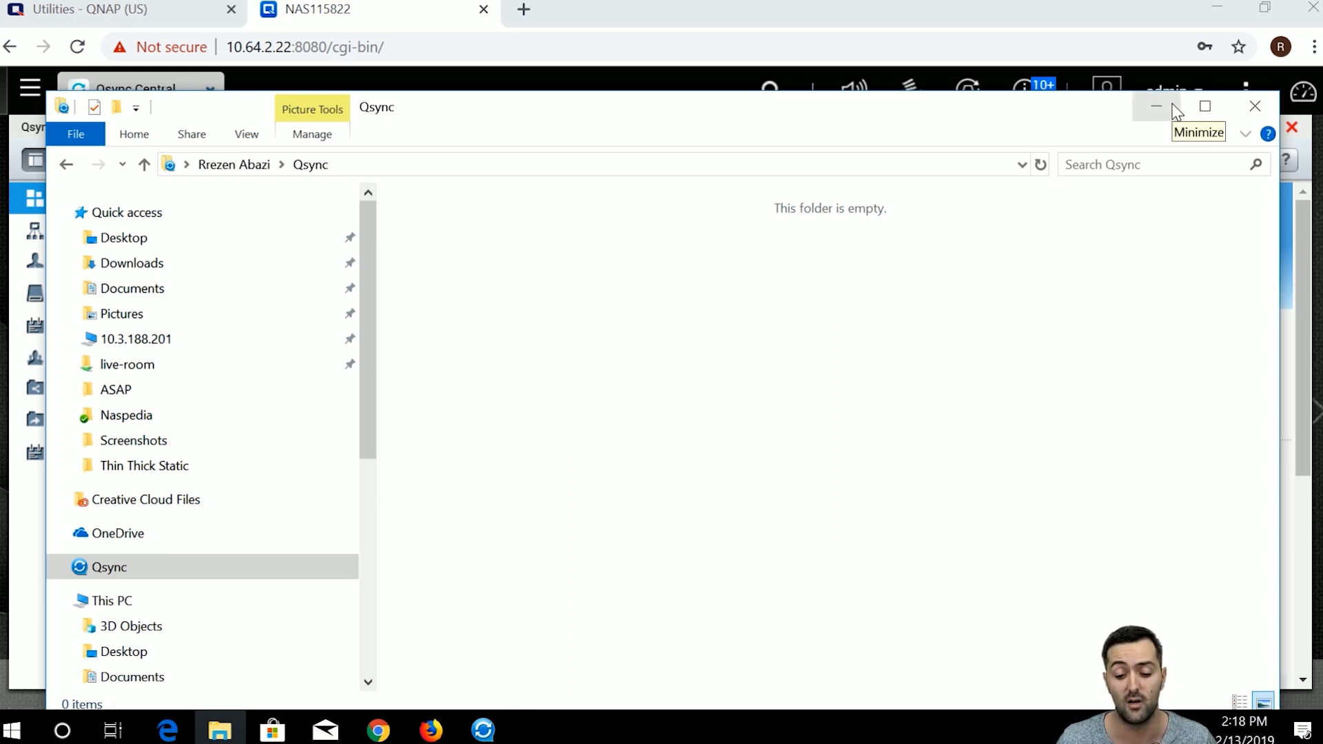
click(1233, 111)
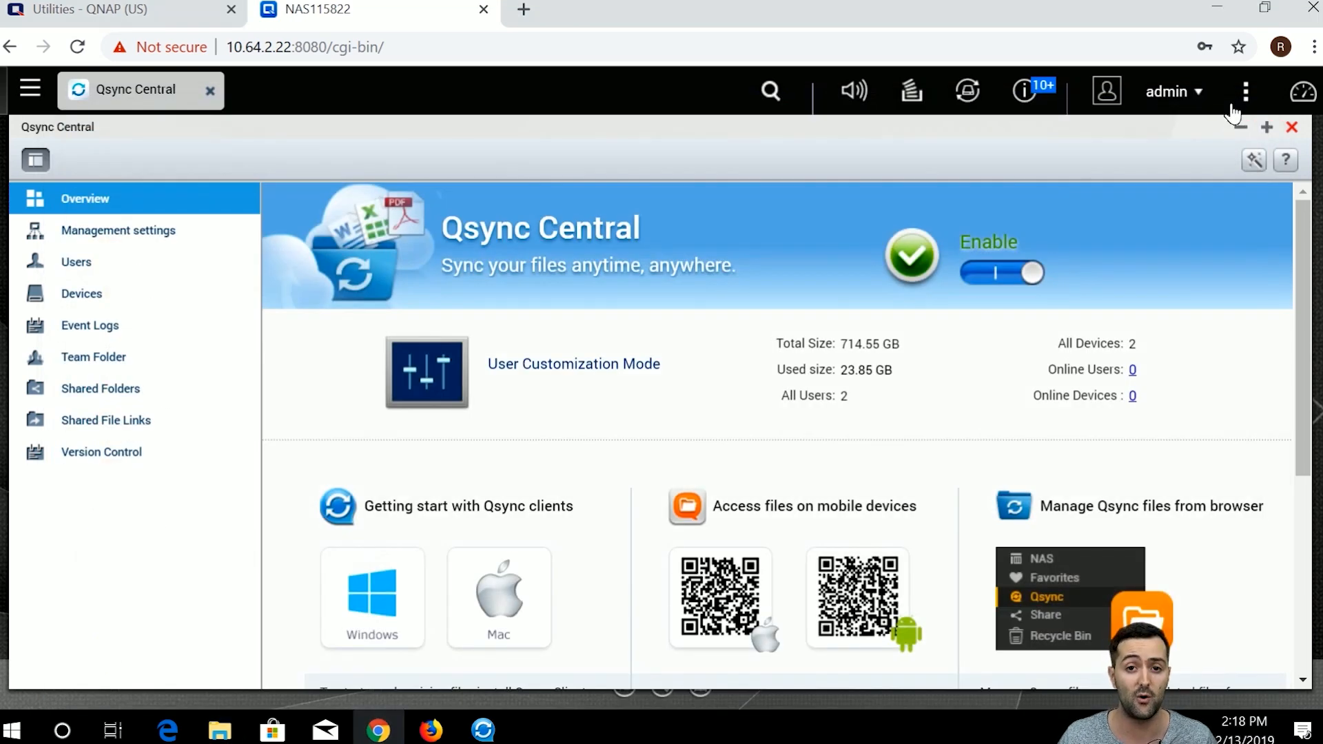